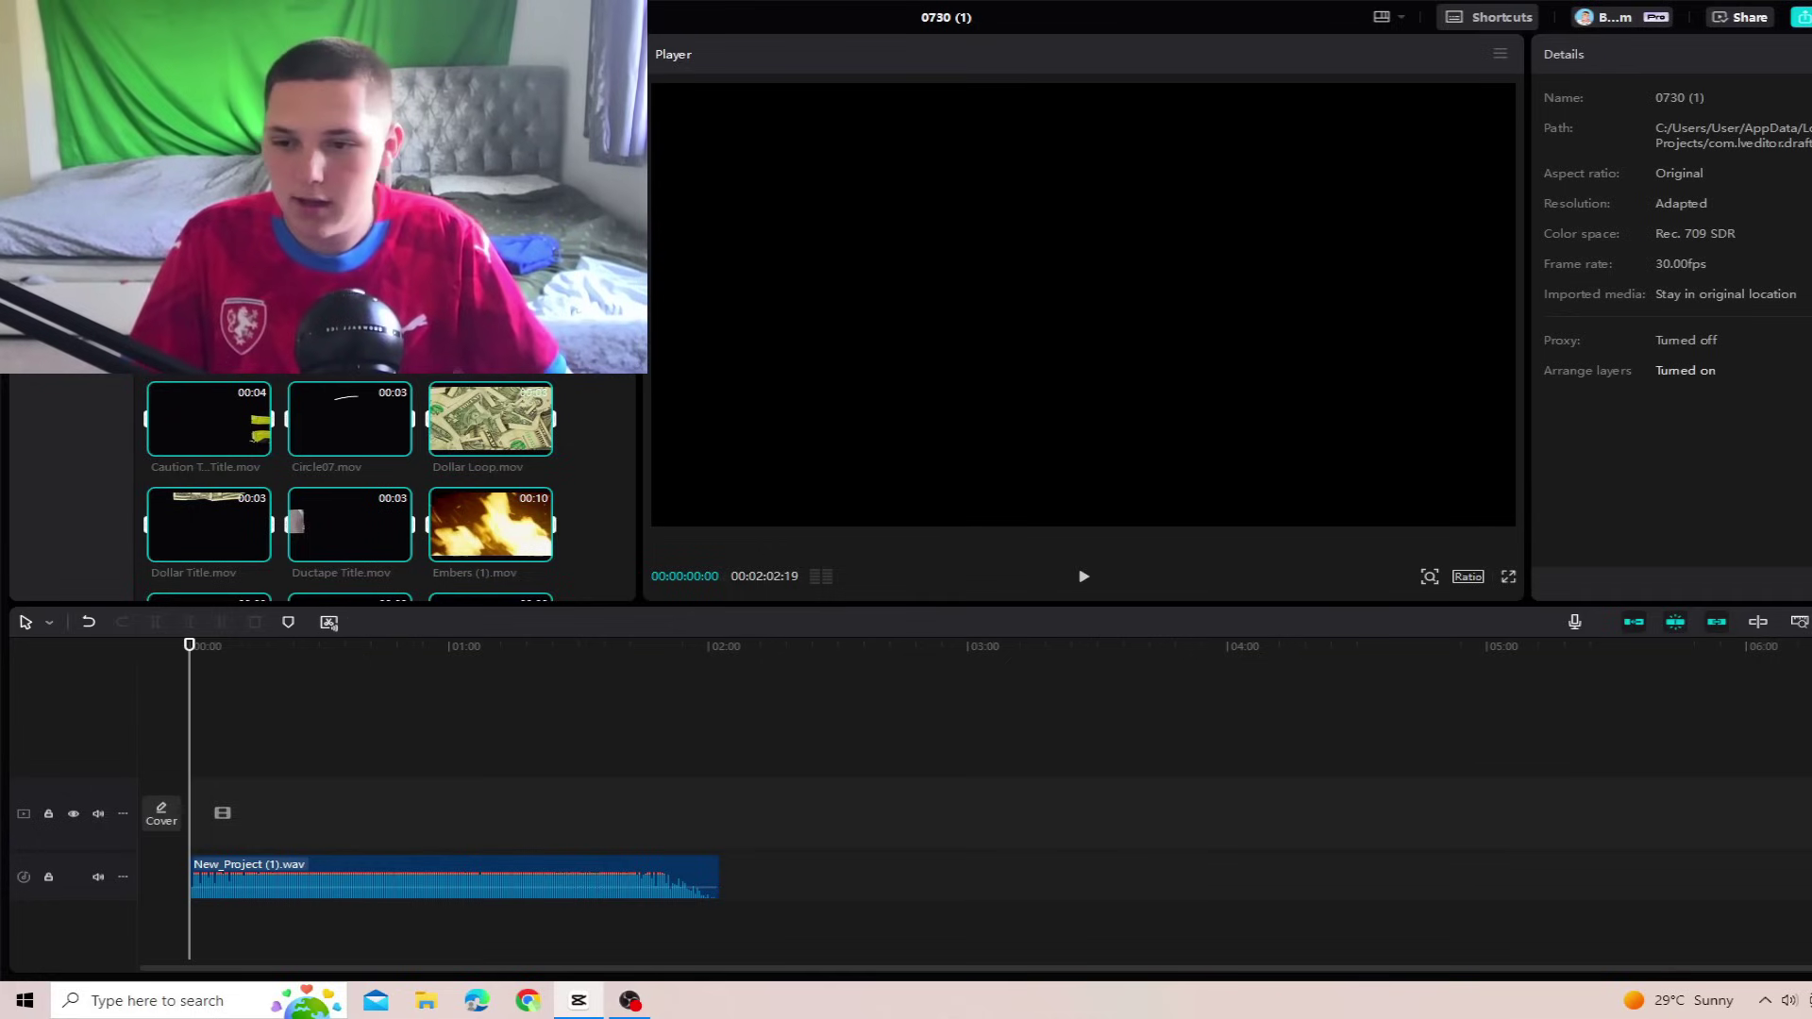
Step: Browse the imported media and preview the two staircase clips PXL_2024...9483.mp4 and PXL_2024...7806.mp4
scroll(342, 447, down, 10)
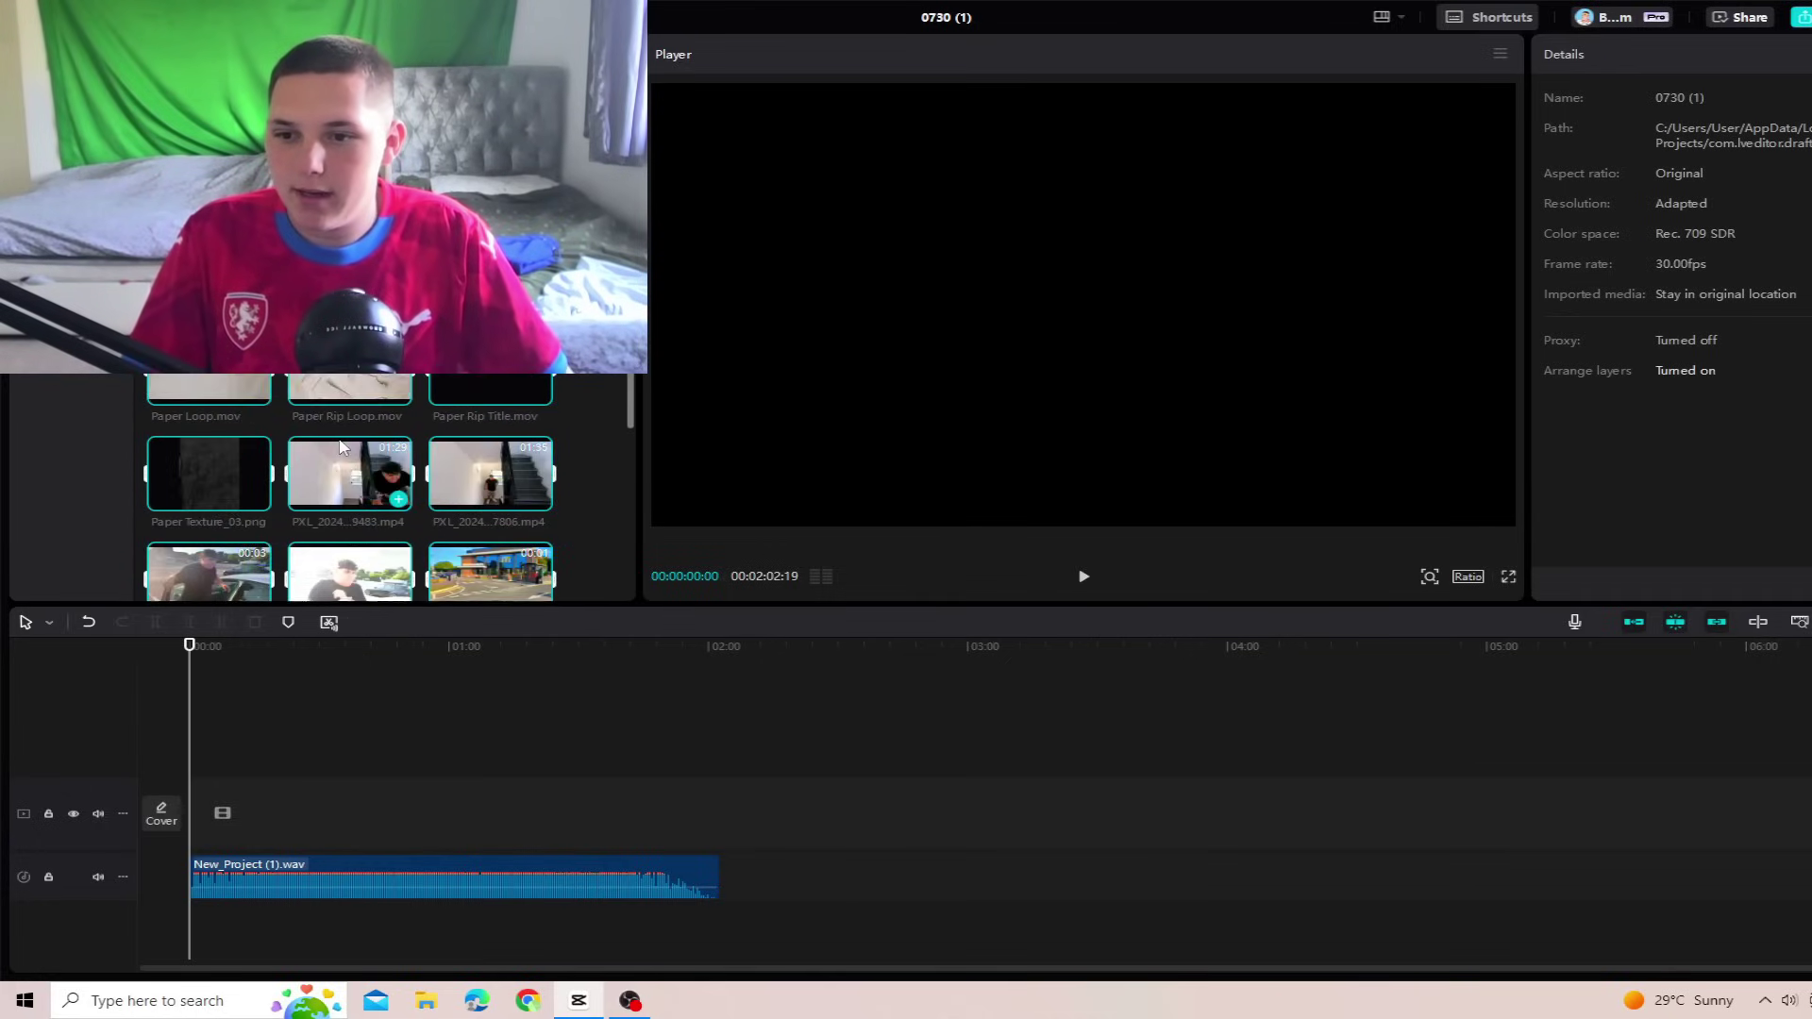
scroll(342, 447, down, 3)
scroll(347, 372, up, 6)
scroll(327, 382, down, 2)
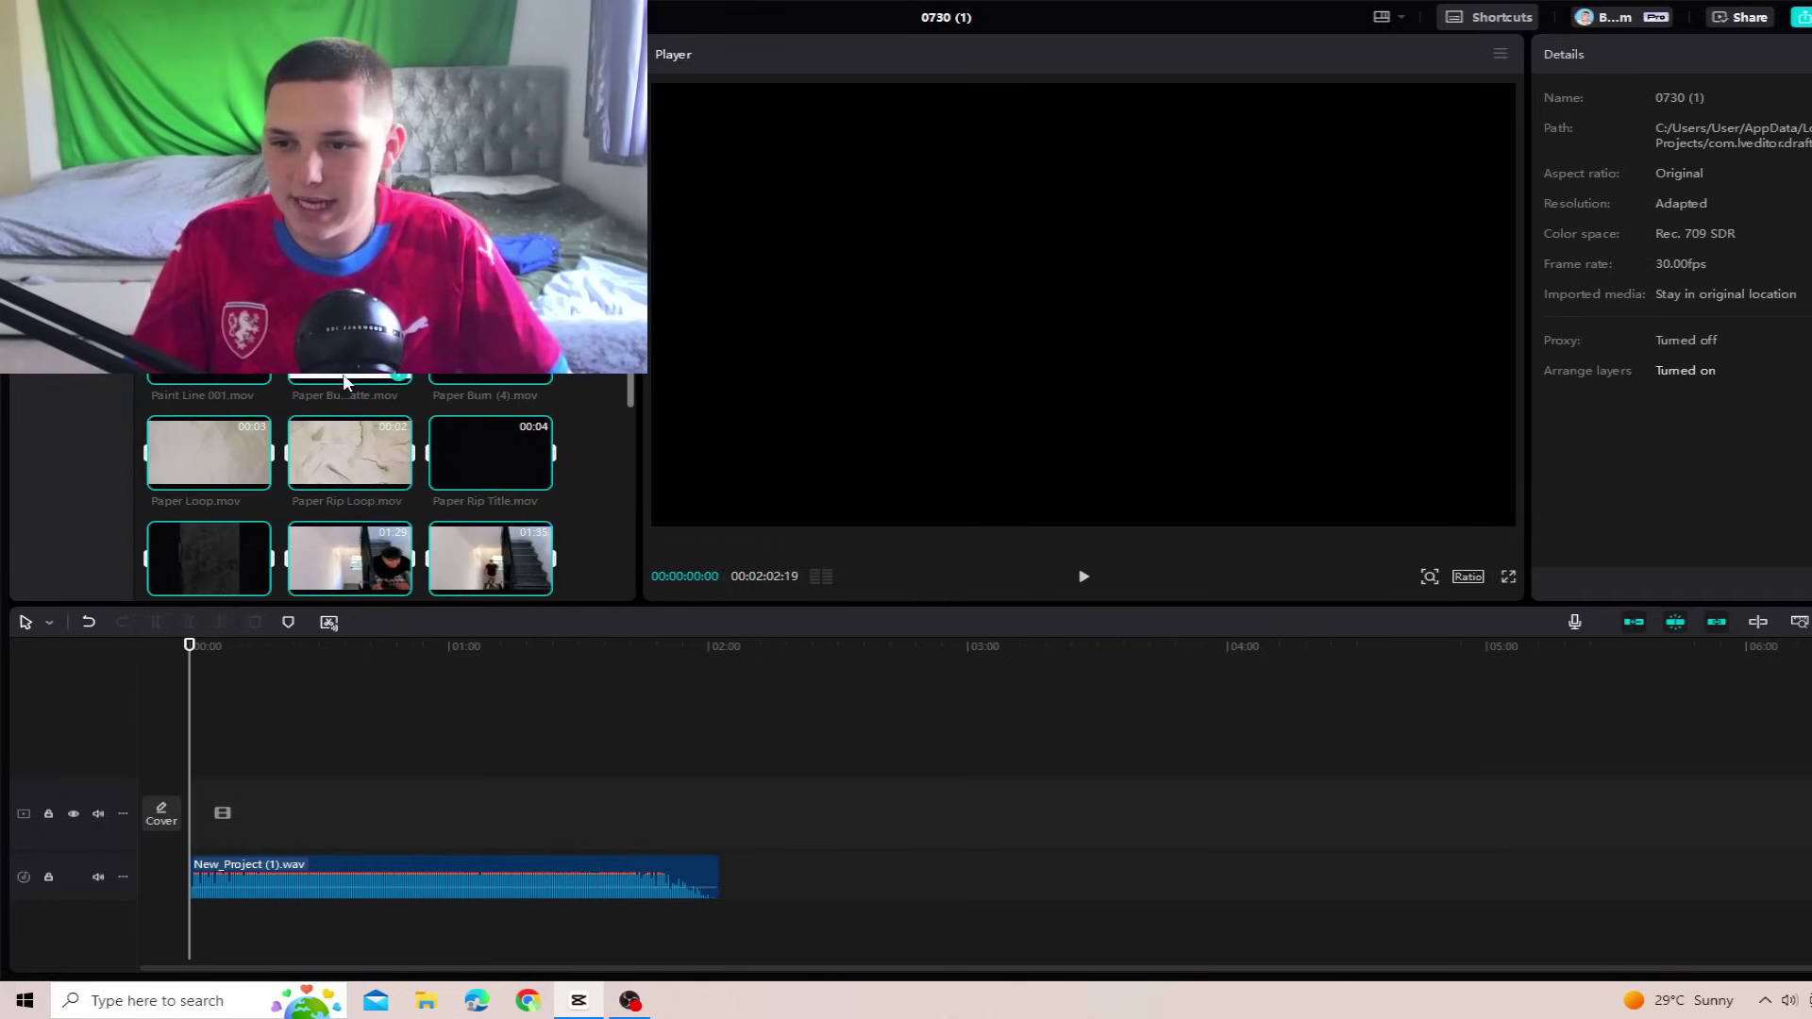
scroll(349, 406, down, 1)
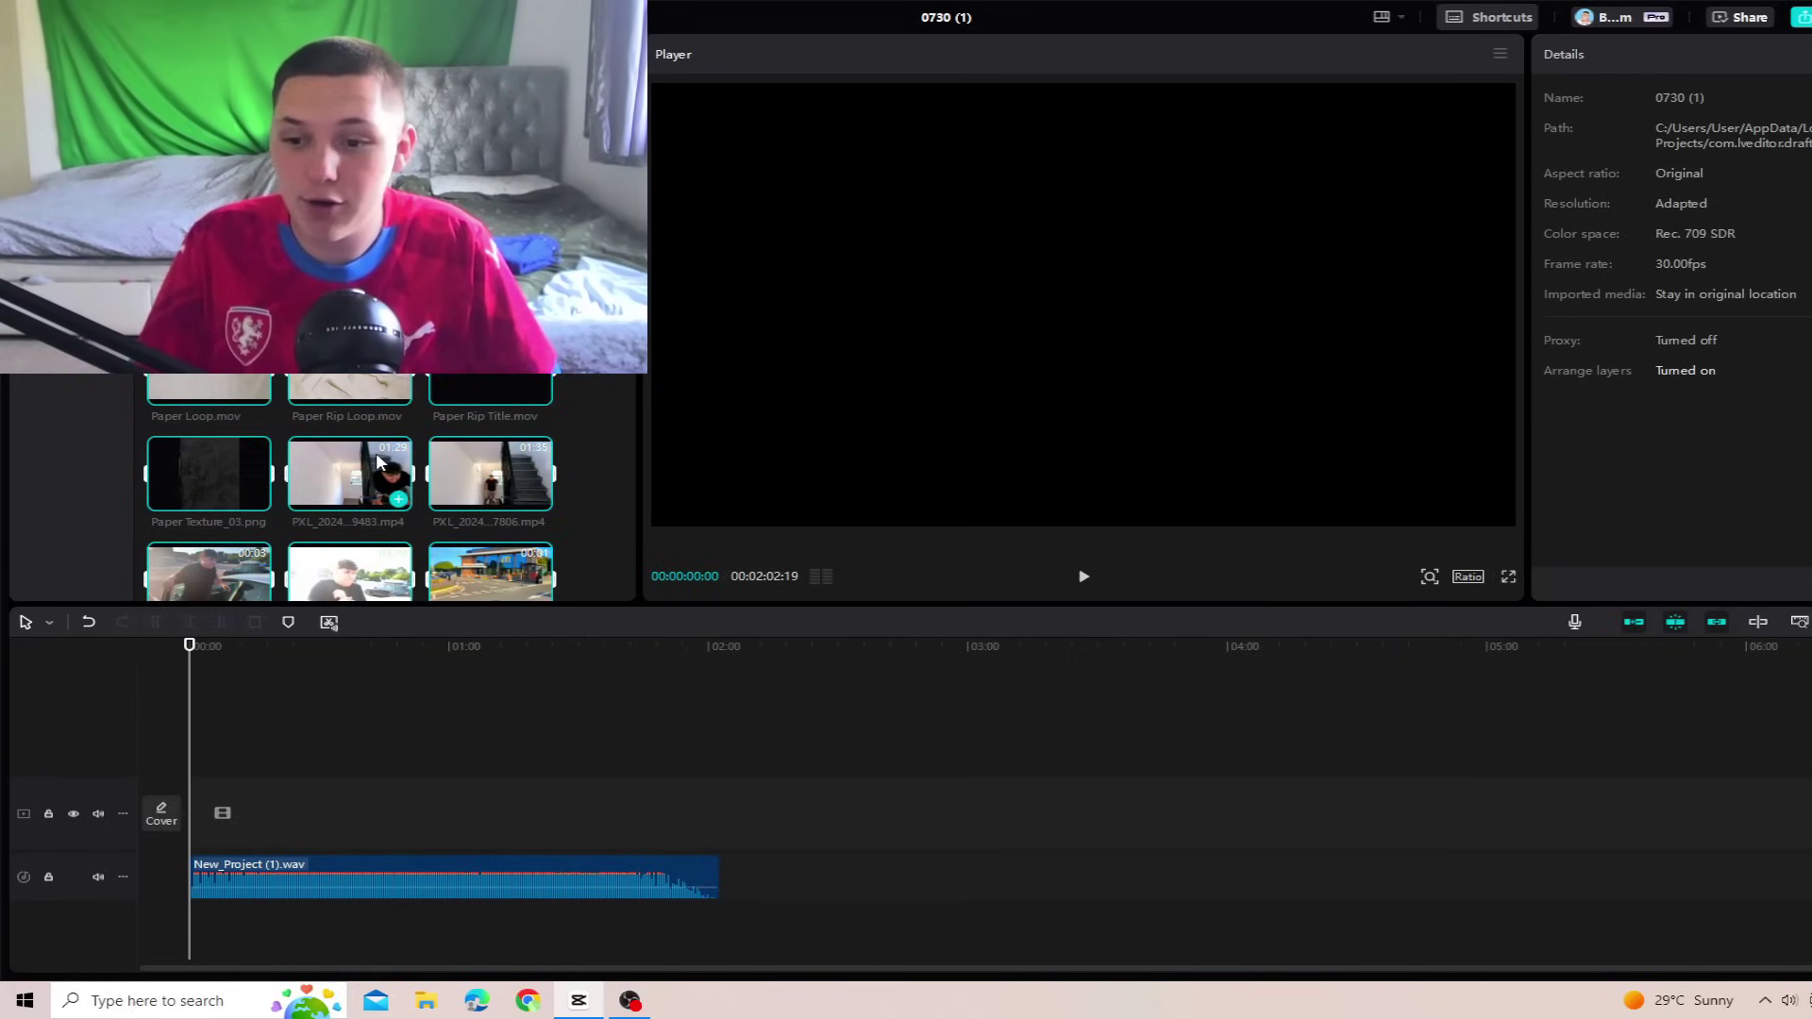
click(376, 451)
key(space)
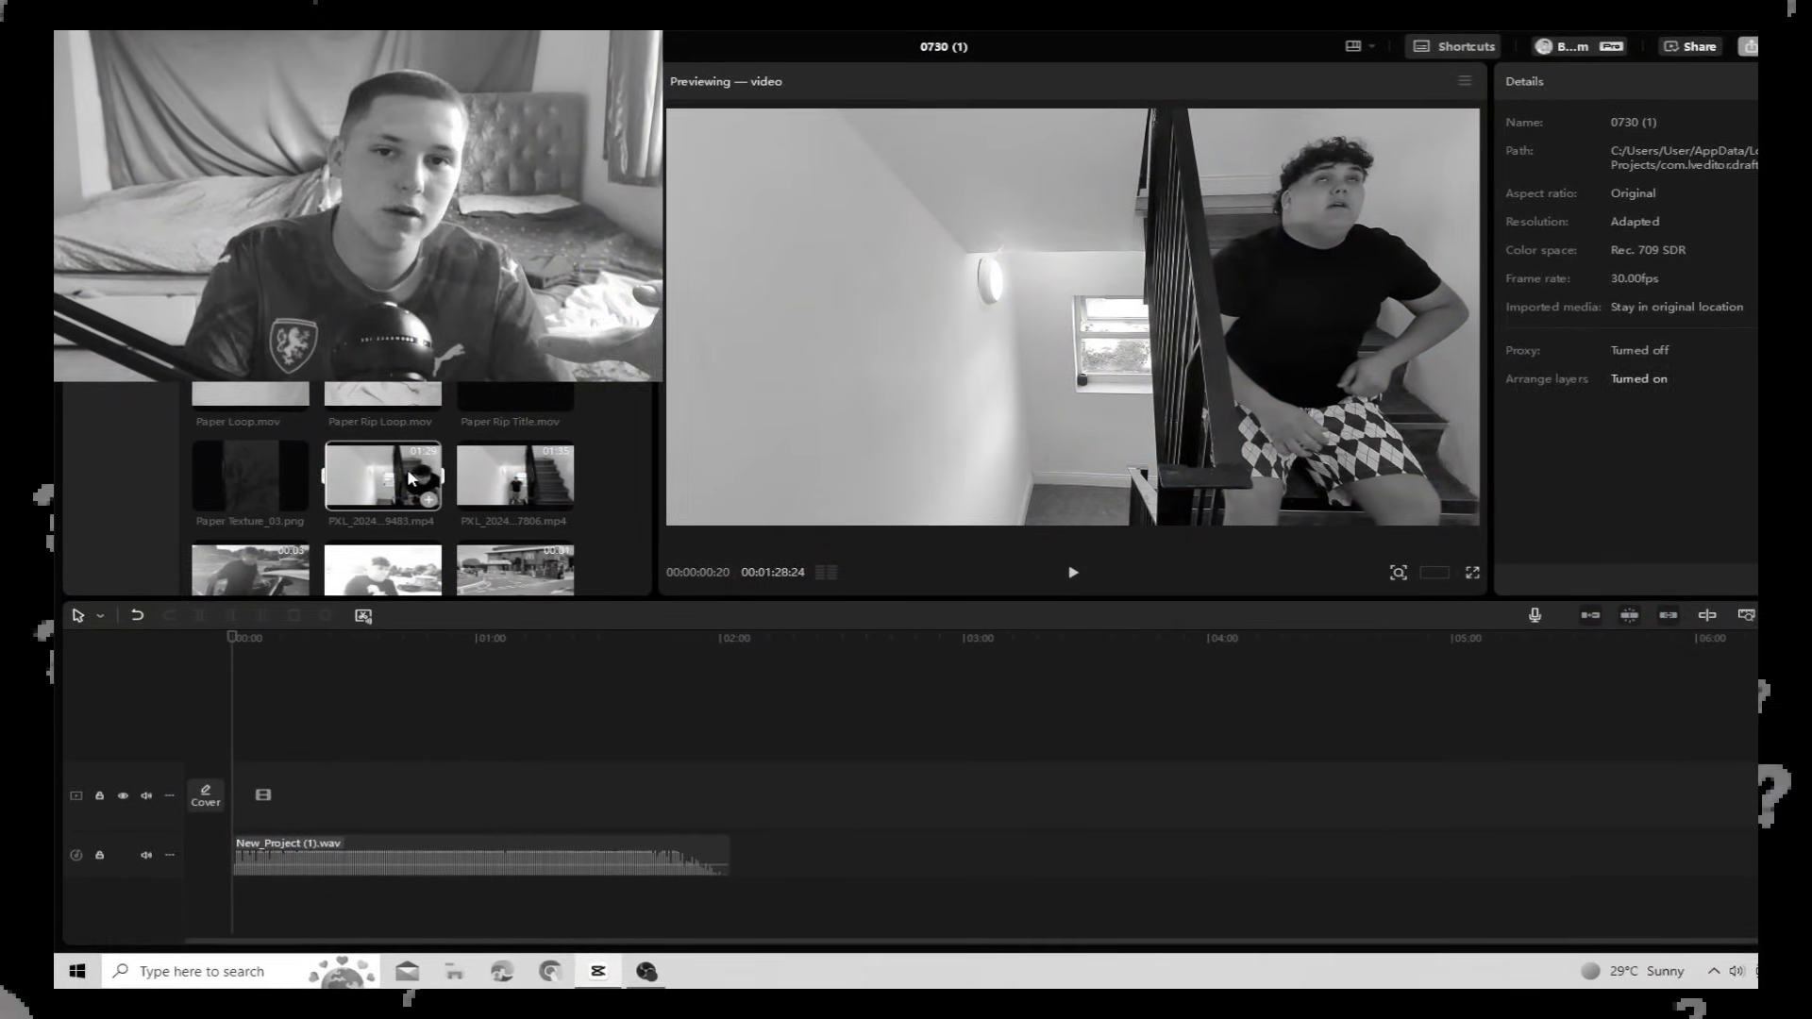
key(space)
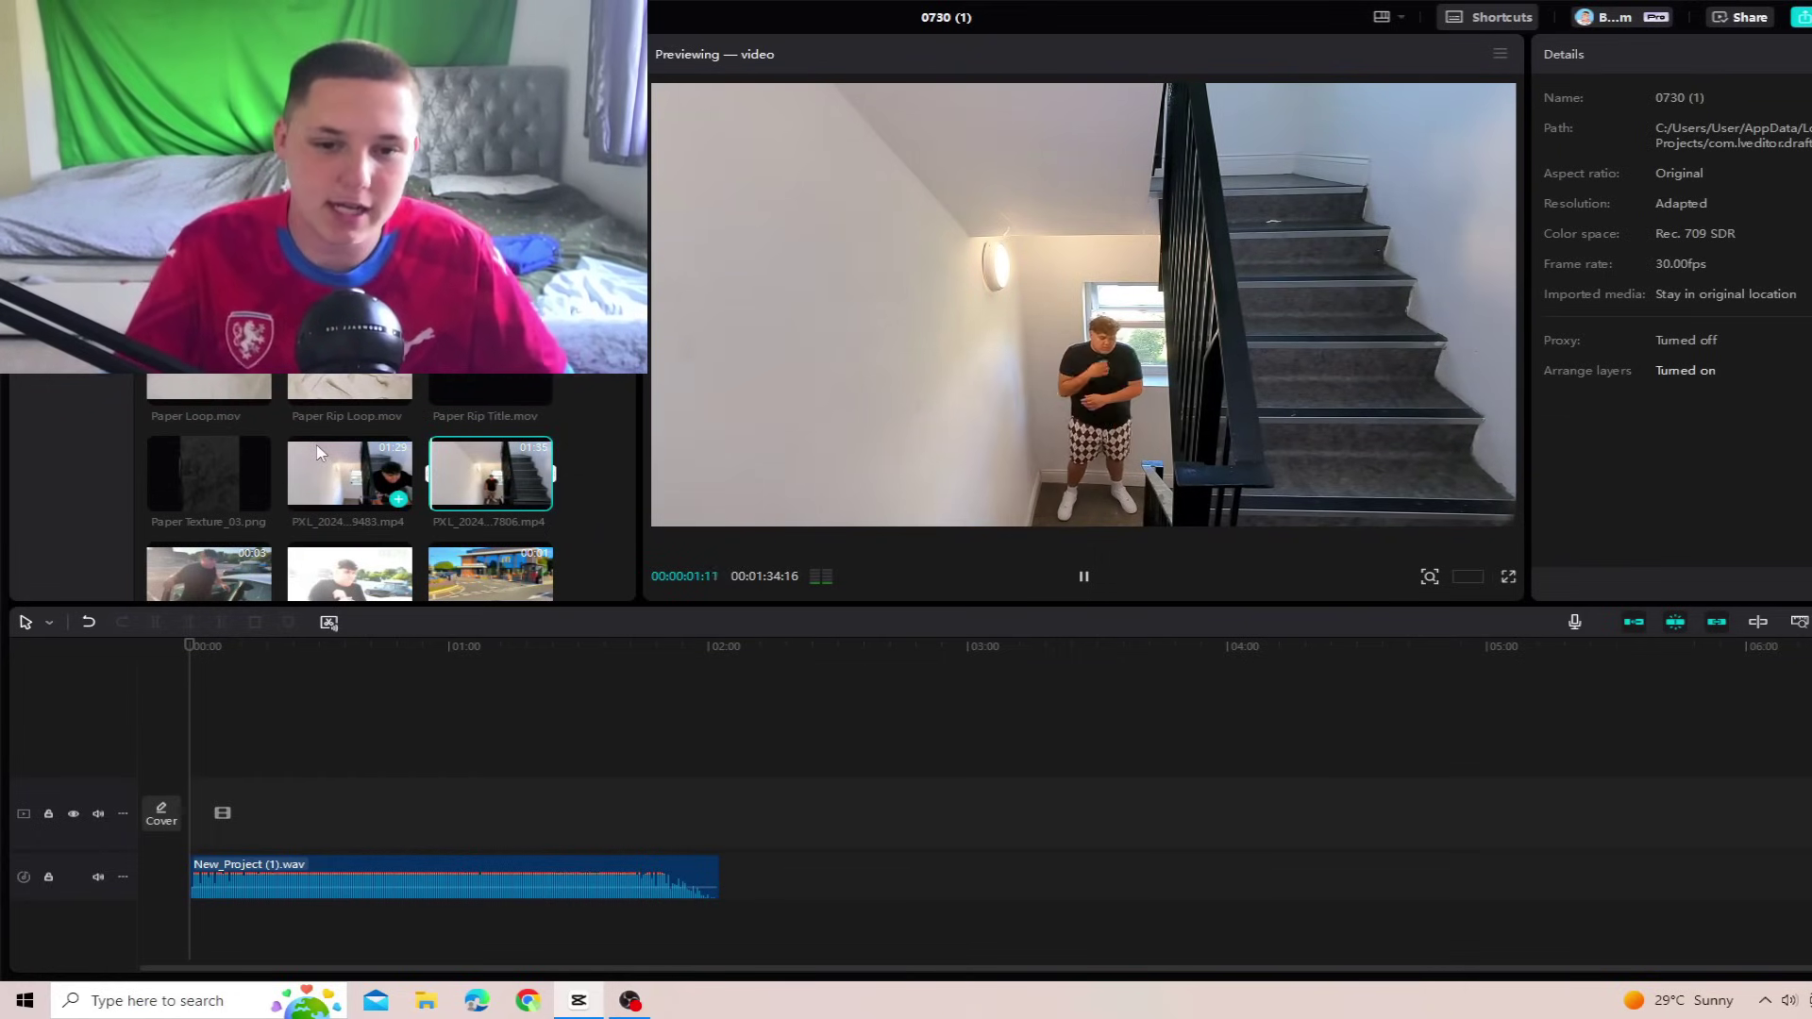
scroll(295, 542, down, 1)
Step: Preview the short car park clip PXL_2024...8061.mp4 and delete it from the imported media
click(213, 485)
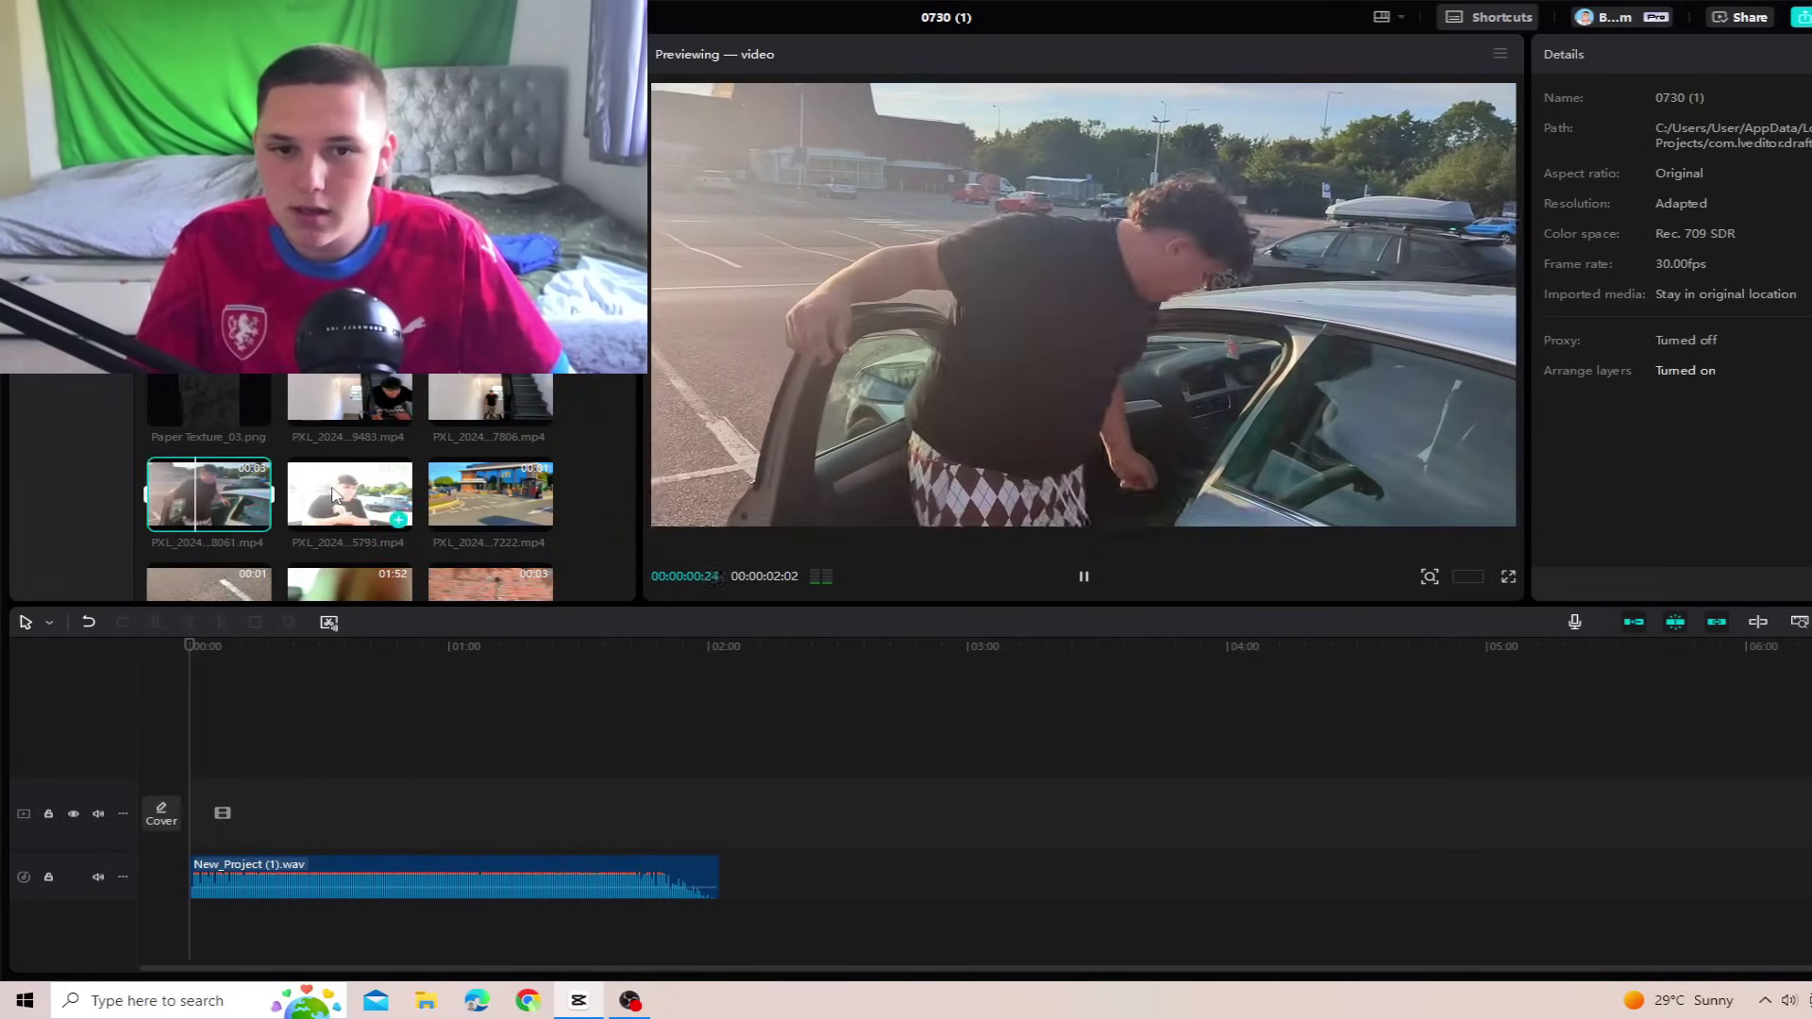
right_click(258, 510)
click(283, 518)
Step: Preview the car park clip PXL_2024...5793.mp4 and check the staircase clips again
click(213, 488)
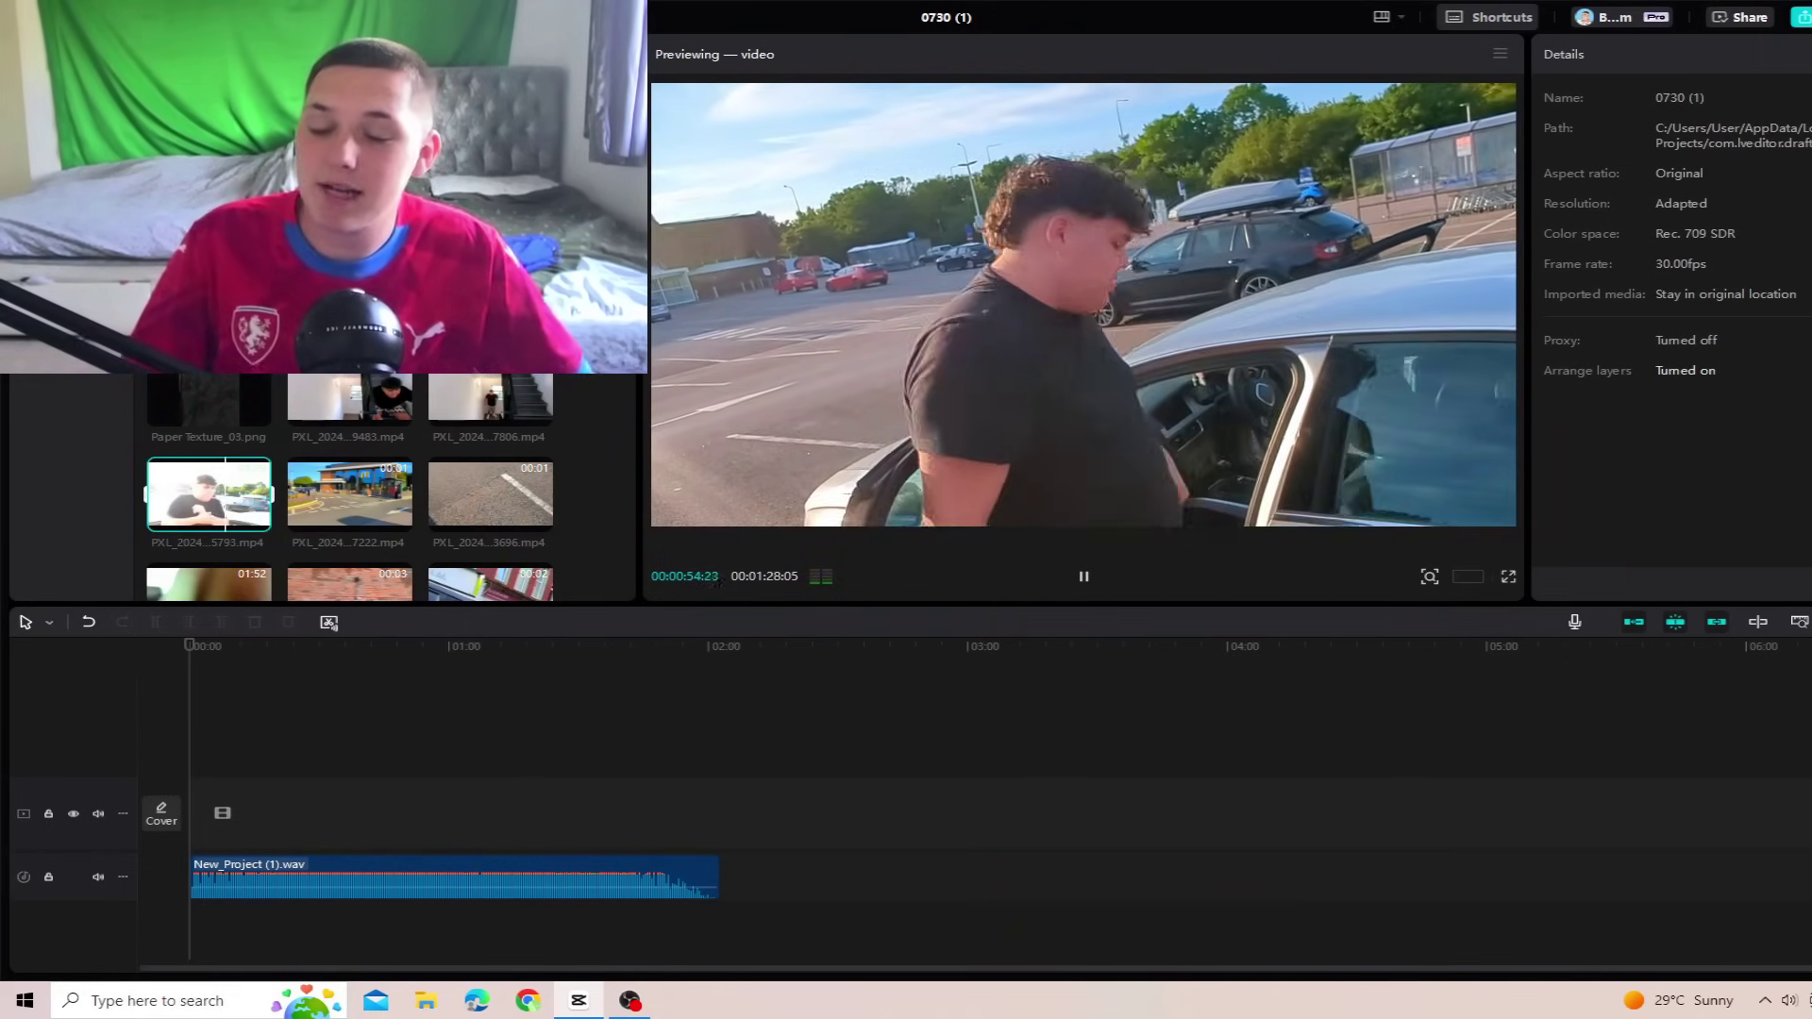
click(539, 432)
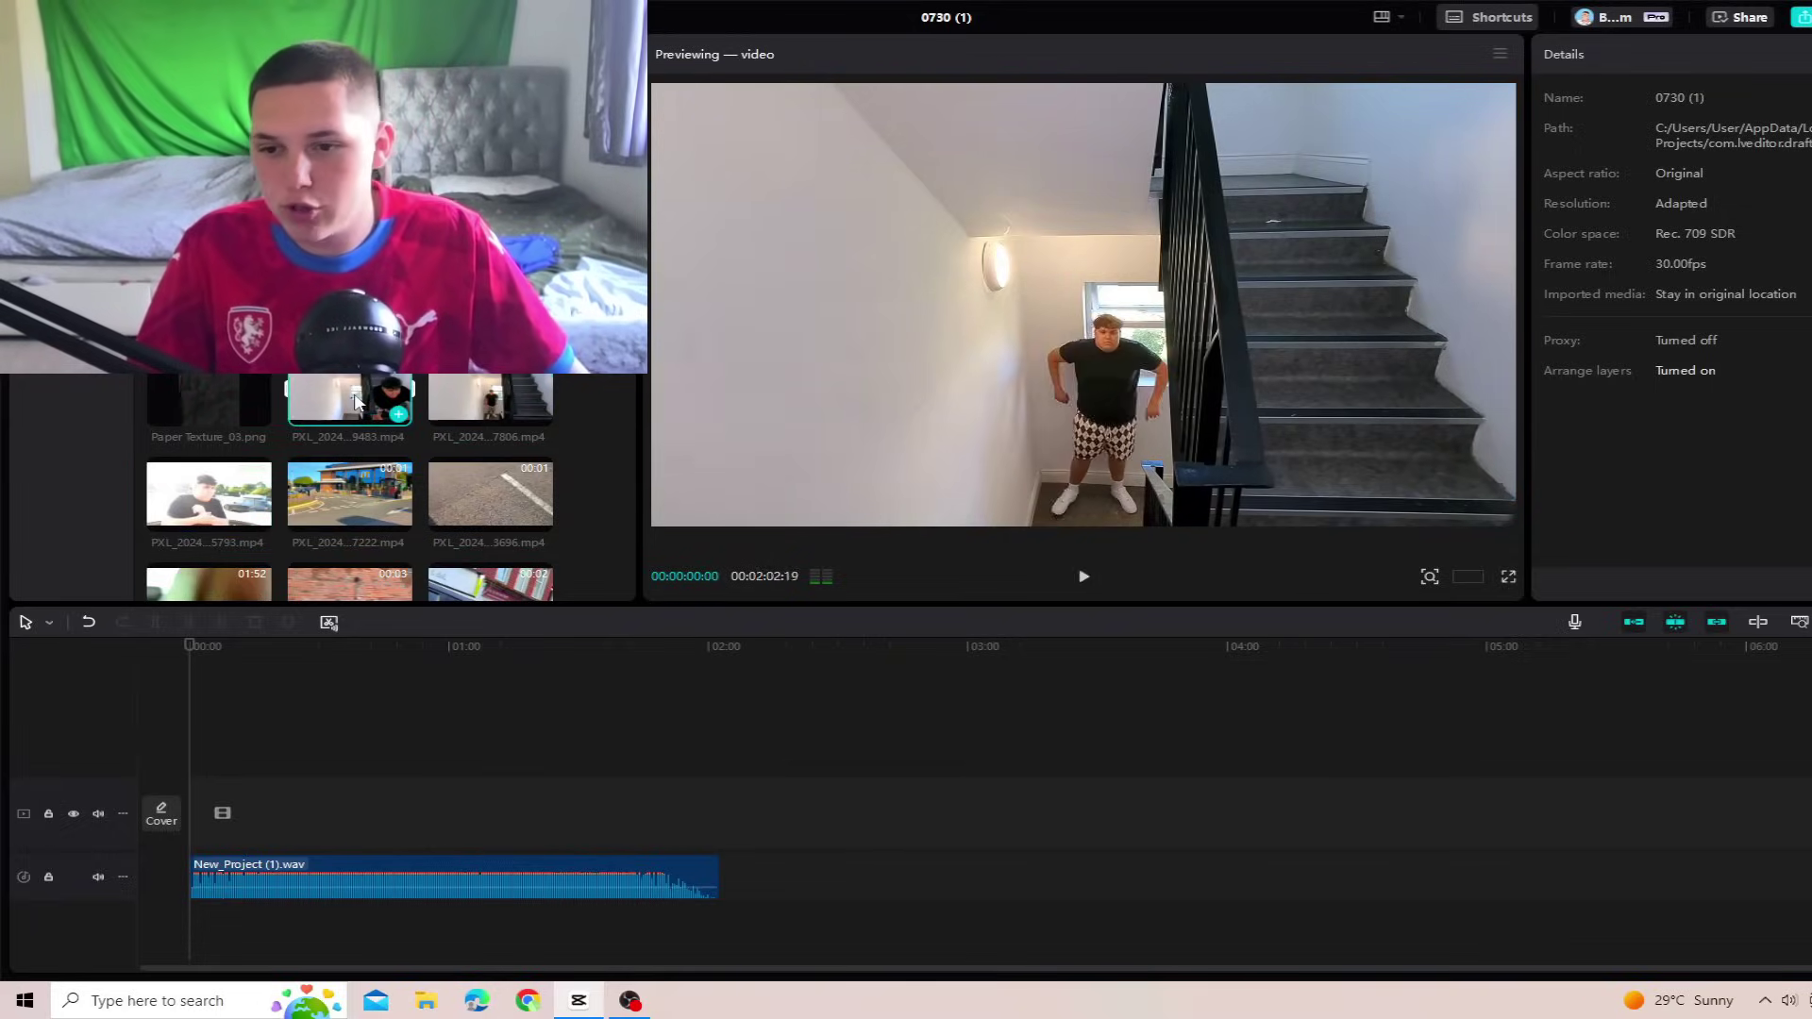
drag(539, 432, 349, 475)
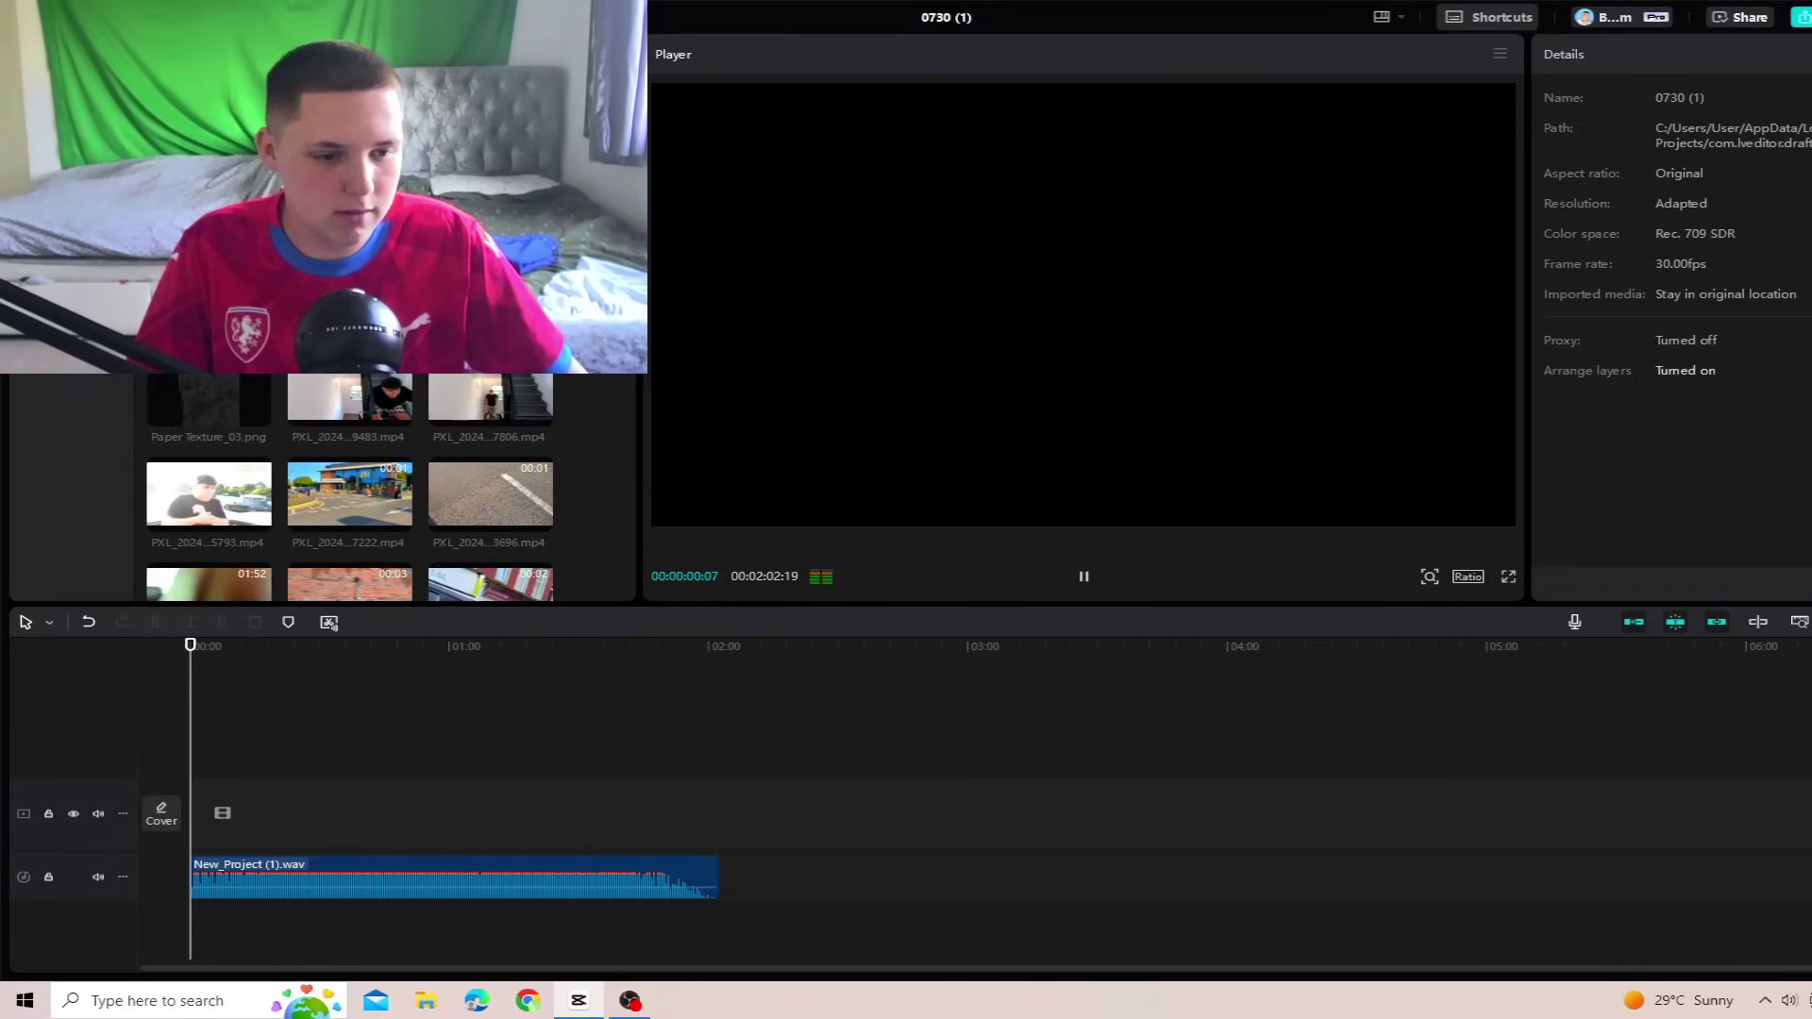
Step: Trim the start of the music track New_Project (1).wav up to 00:00:15:20 after listening to it
scroll(982, 802, up, 5)
scroll(982, 802, down, 5)
scroll(982, 802, up, 5)
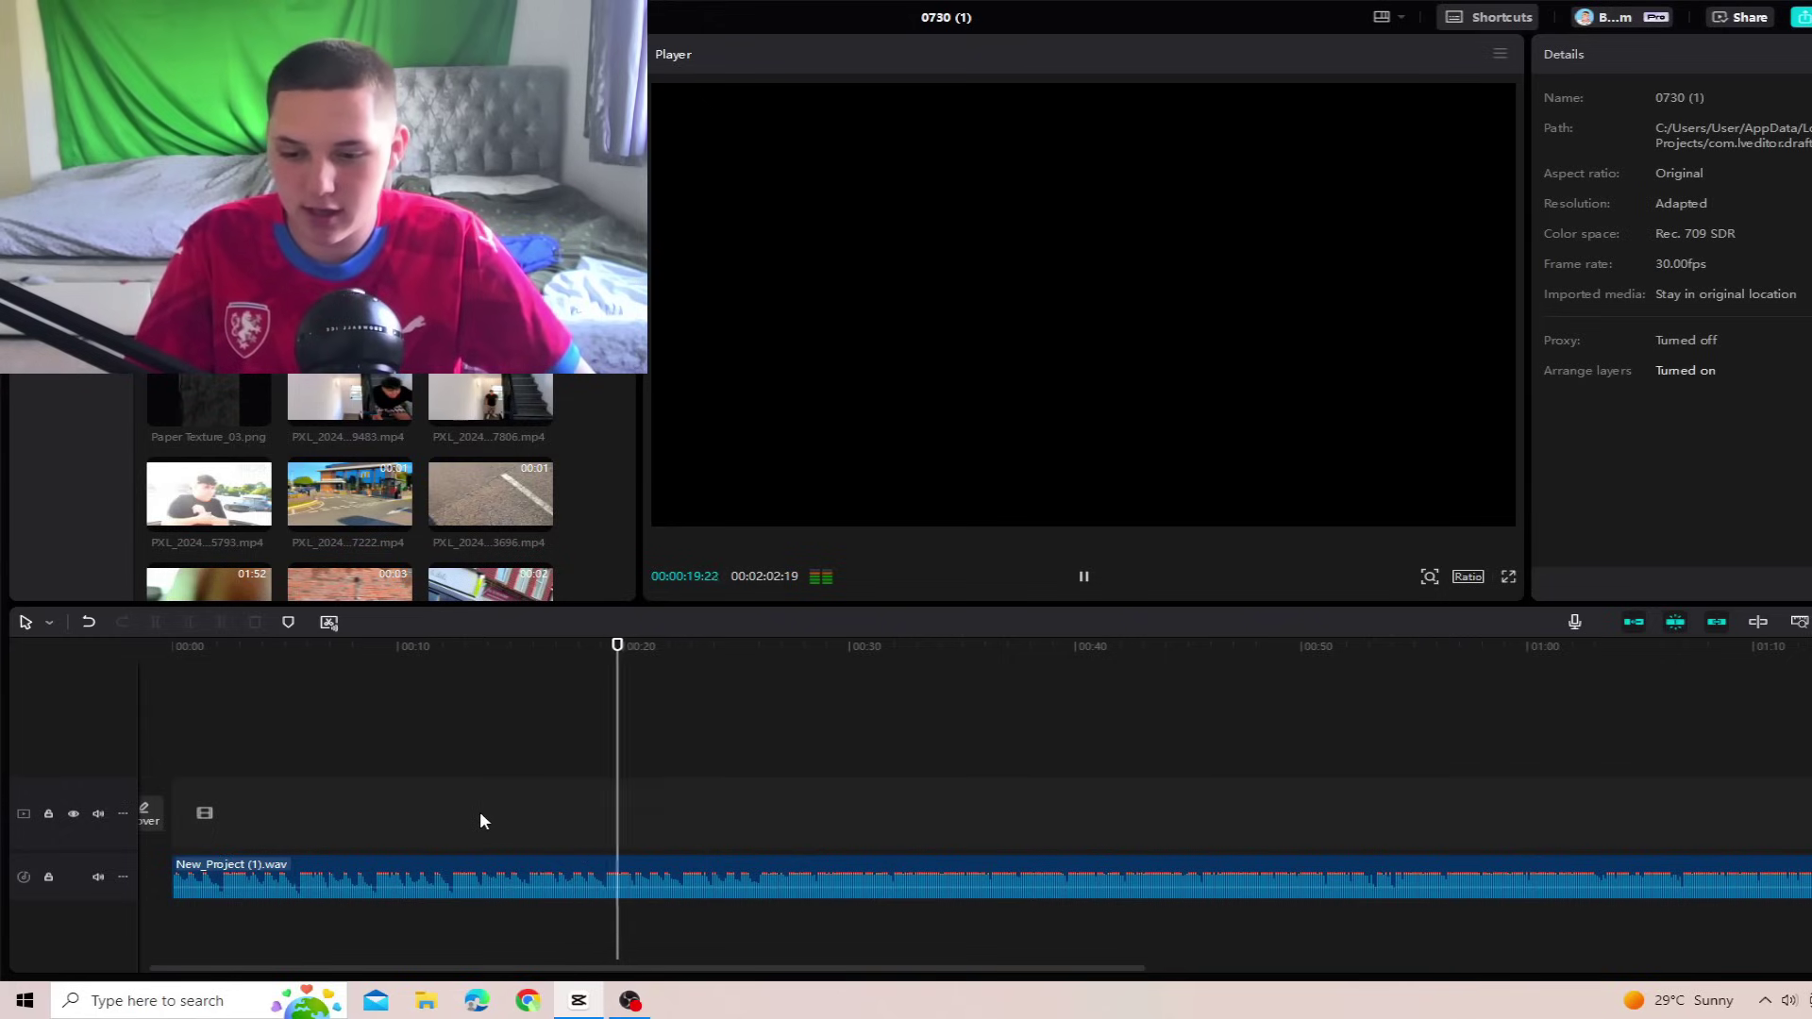
click(350, 876)
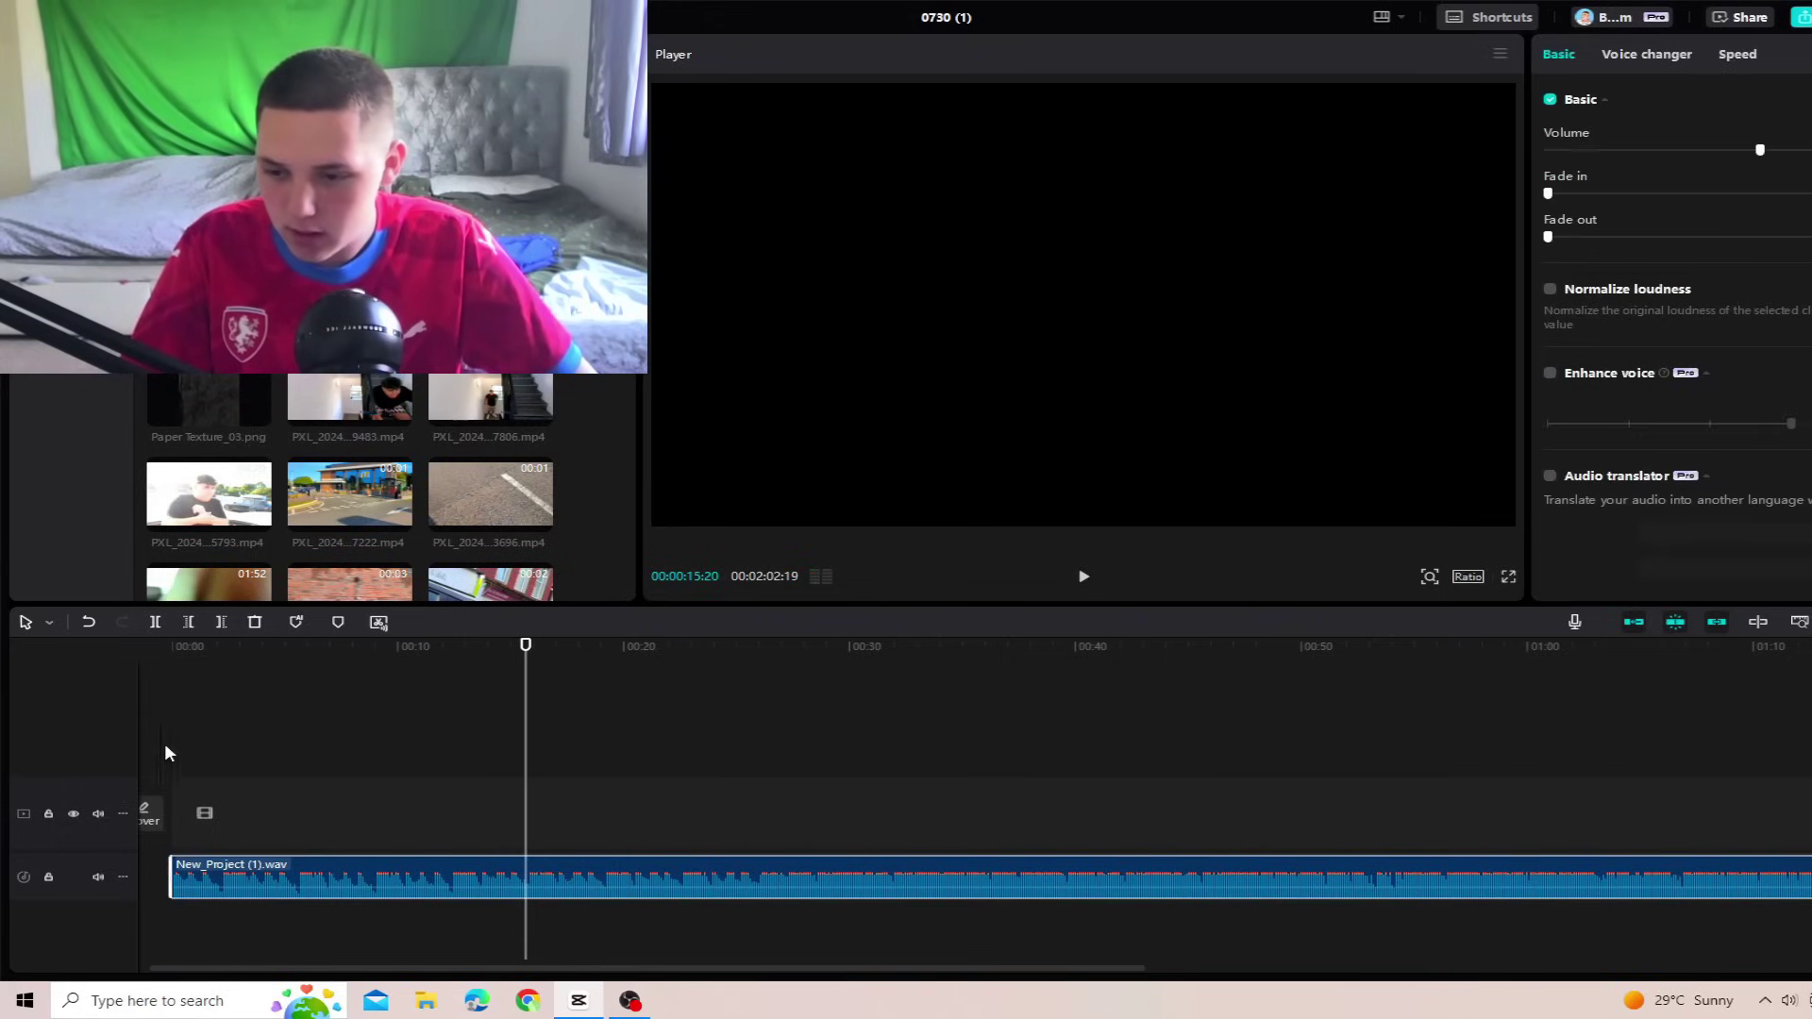
key(q)
click(207, 773)
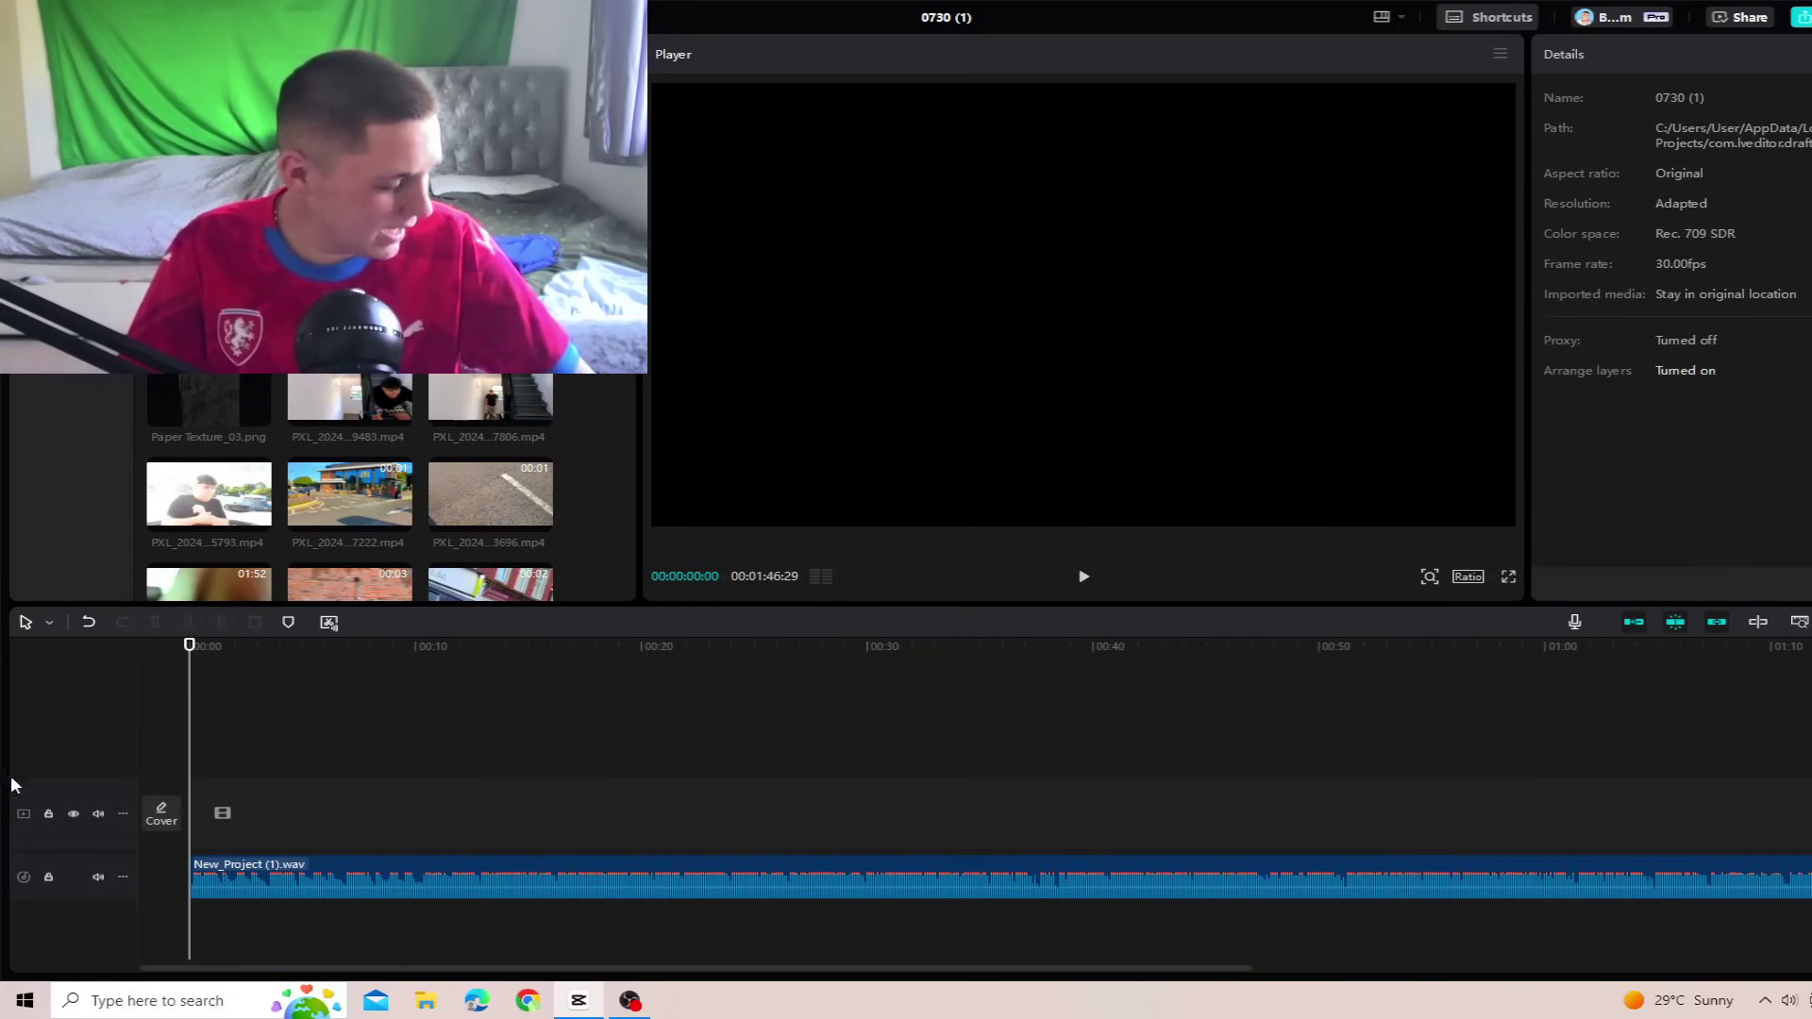
Step: Add a fade-in to the music track and trim about 3 seconds more off its beginning
click(223, 882)
key(space)
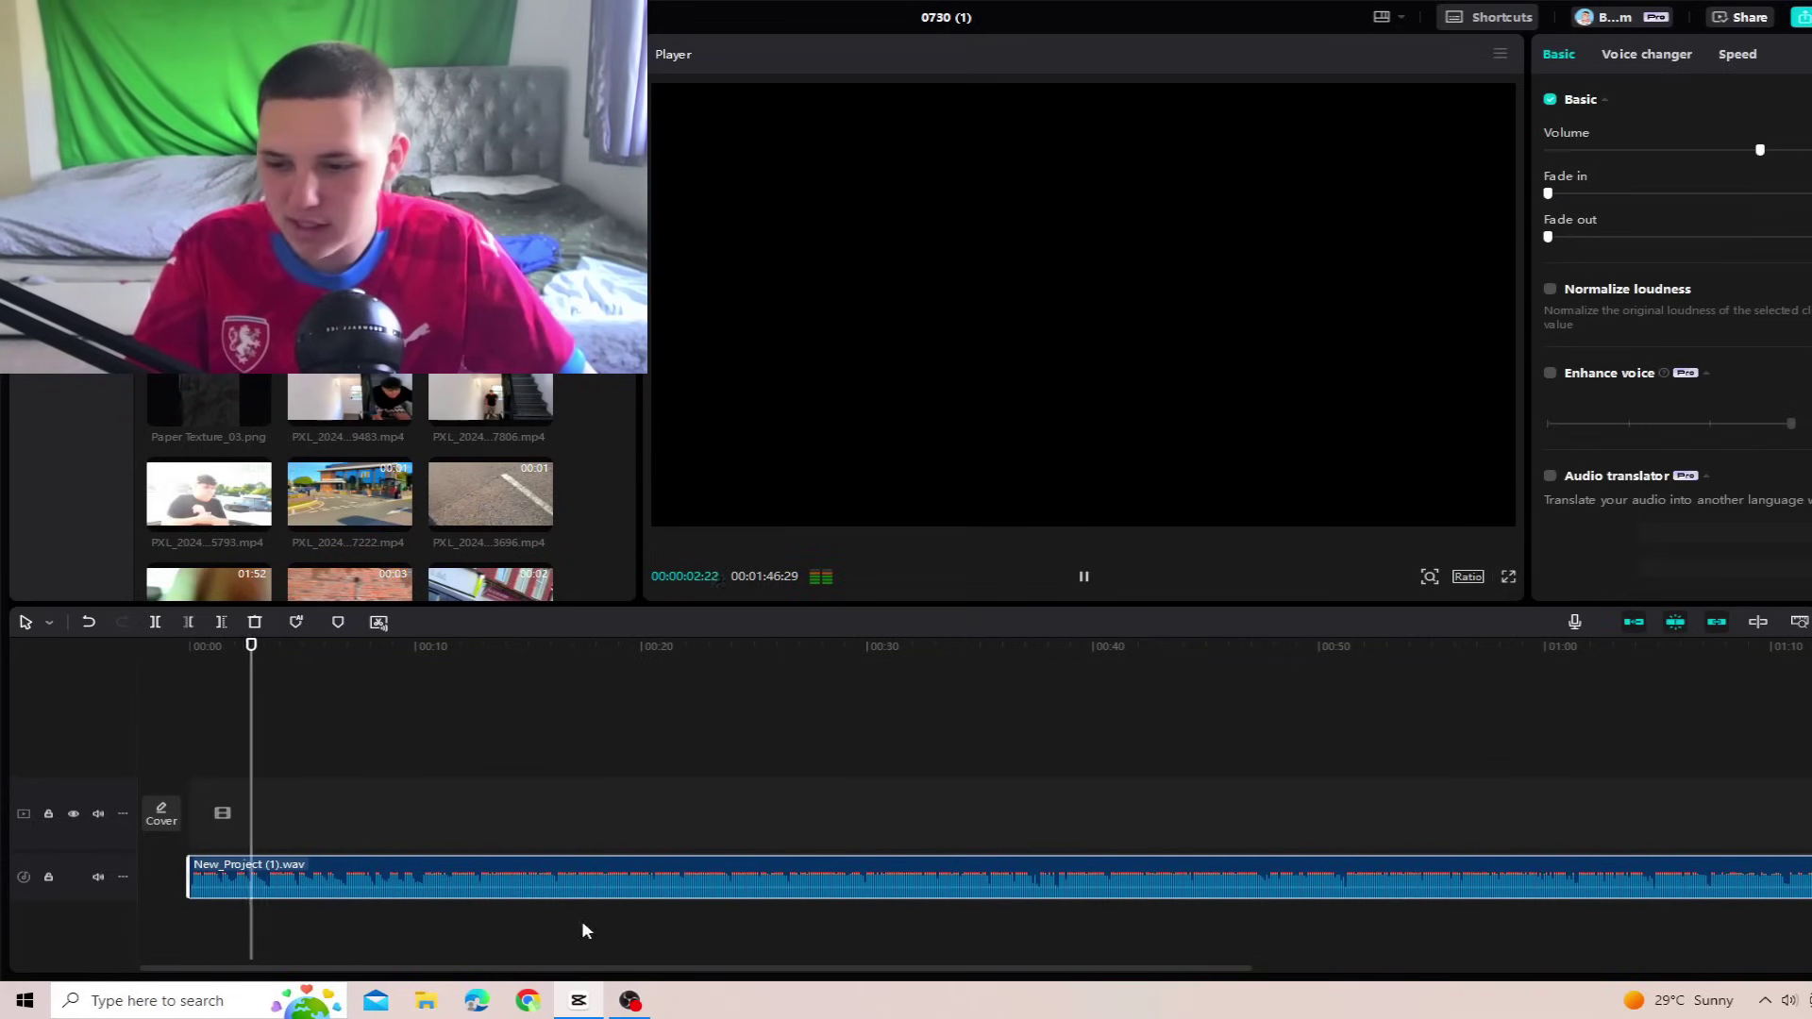
click(178, 781)
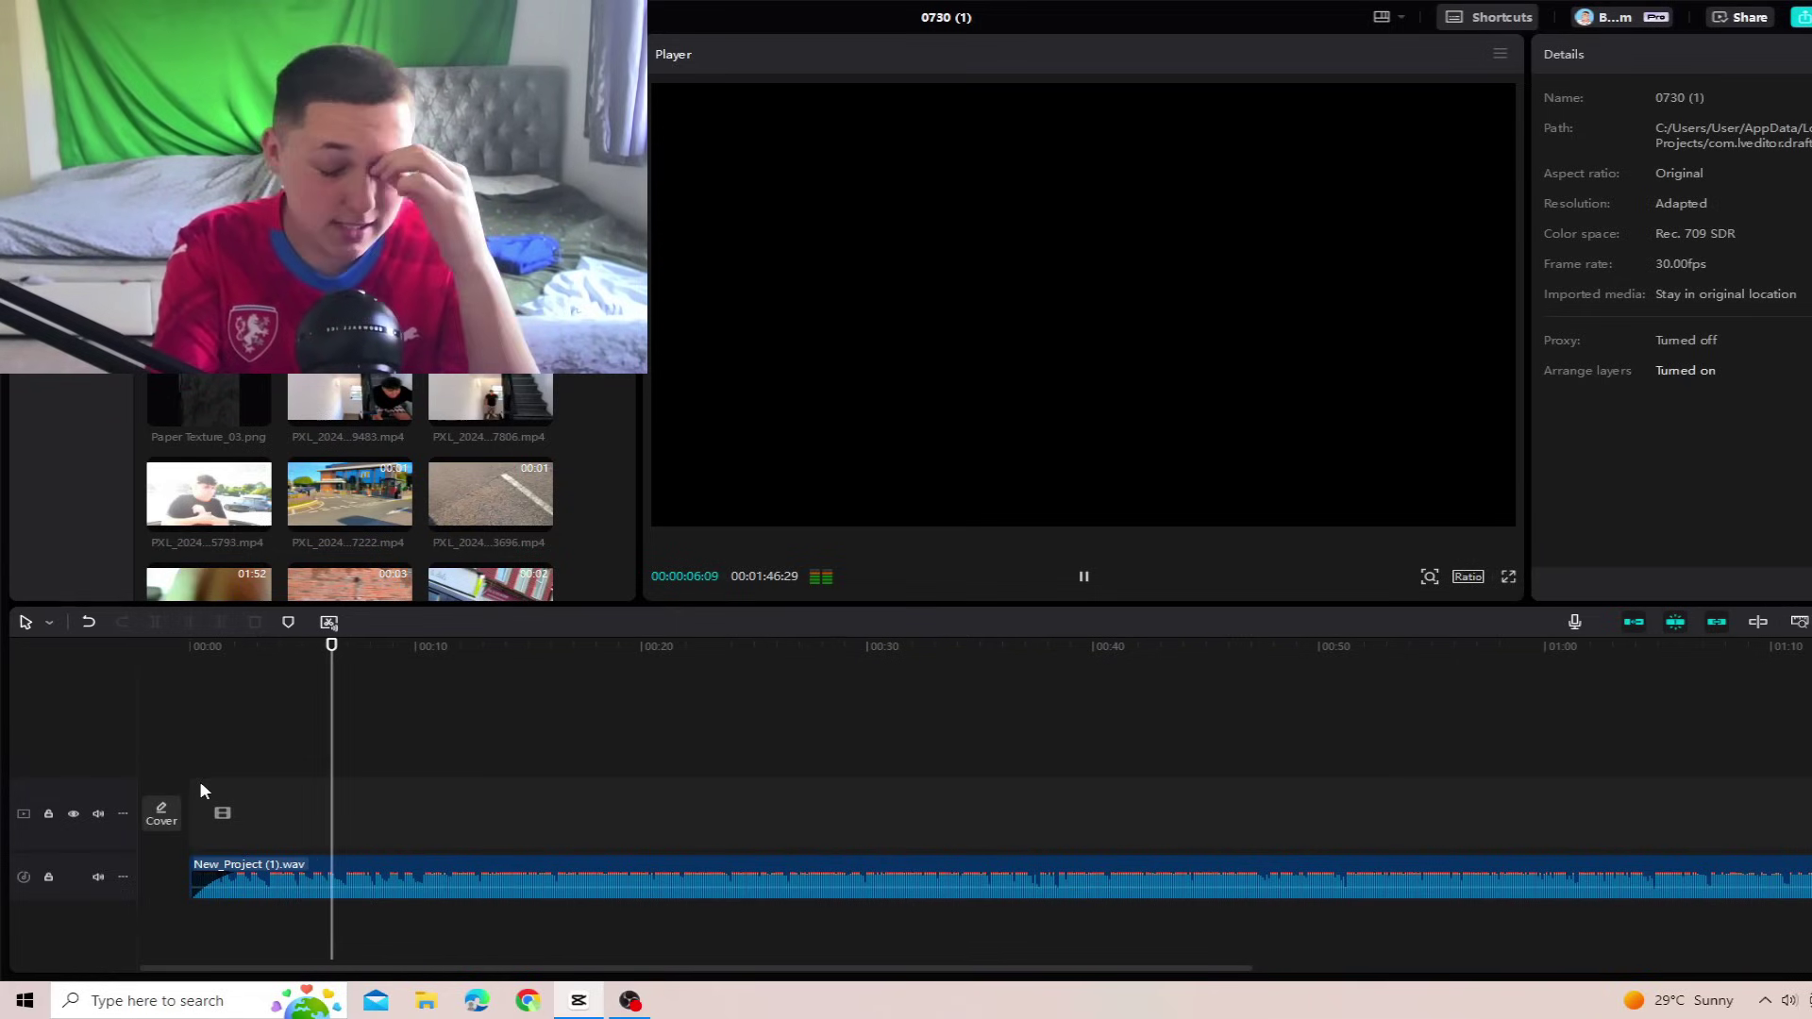
click(296, 871)
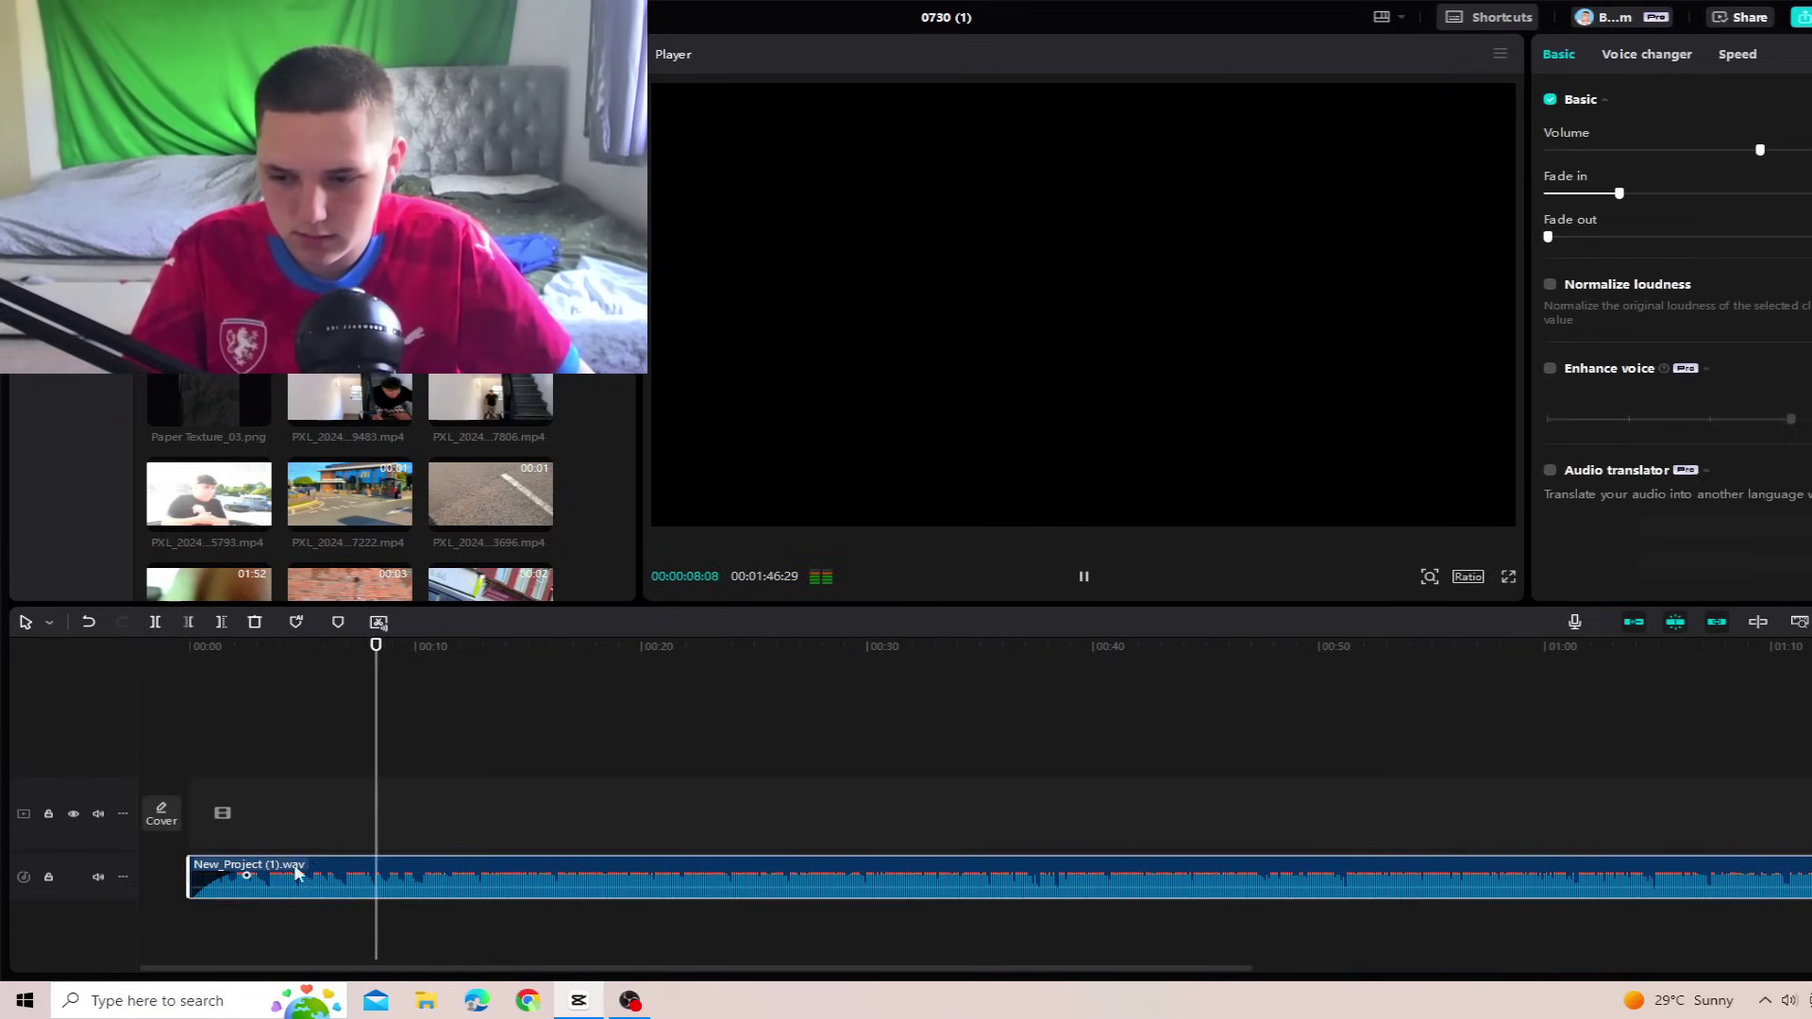
drag(253, 862, 297, 872)
click(381, 795)
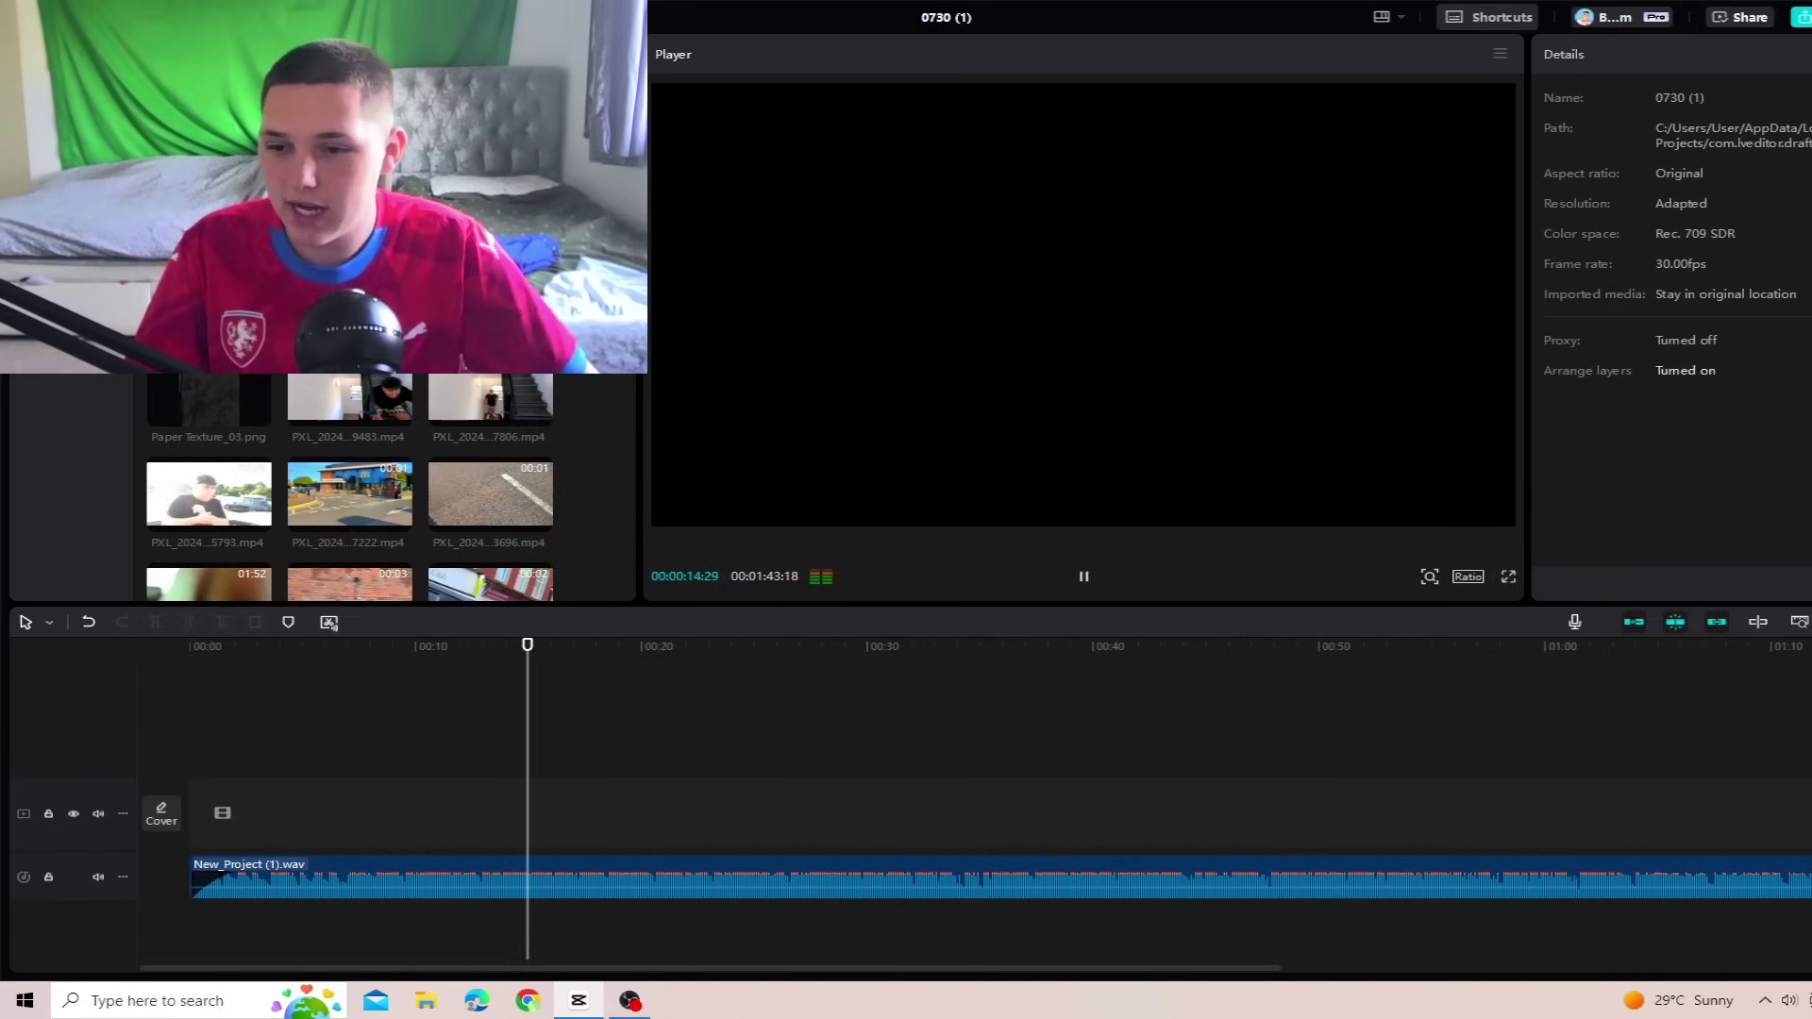
Step: Place the countryside sign clip PXL_2024...3024.mp4 at the start of the timeline and lower its volume to the minimum
key(space)
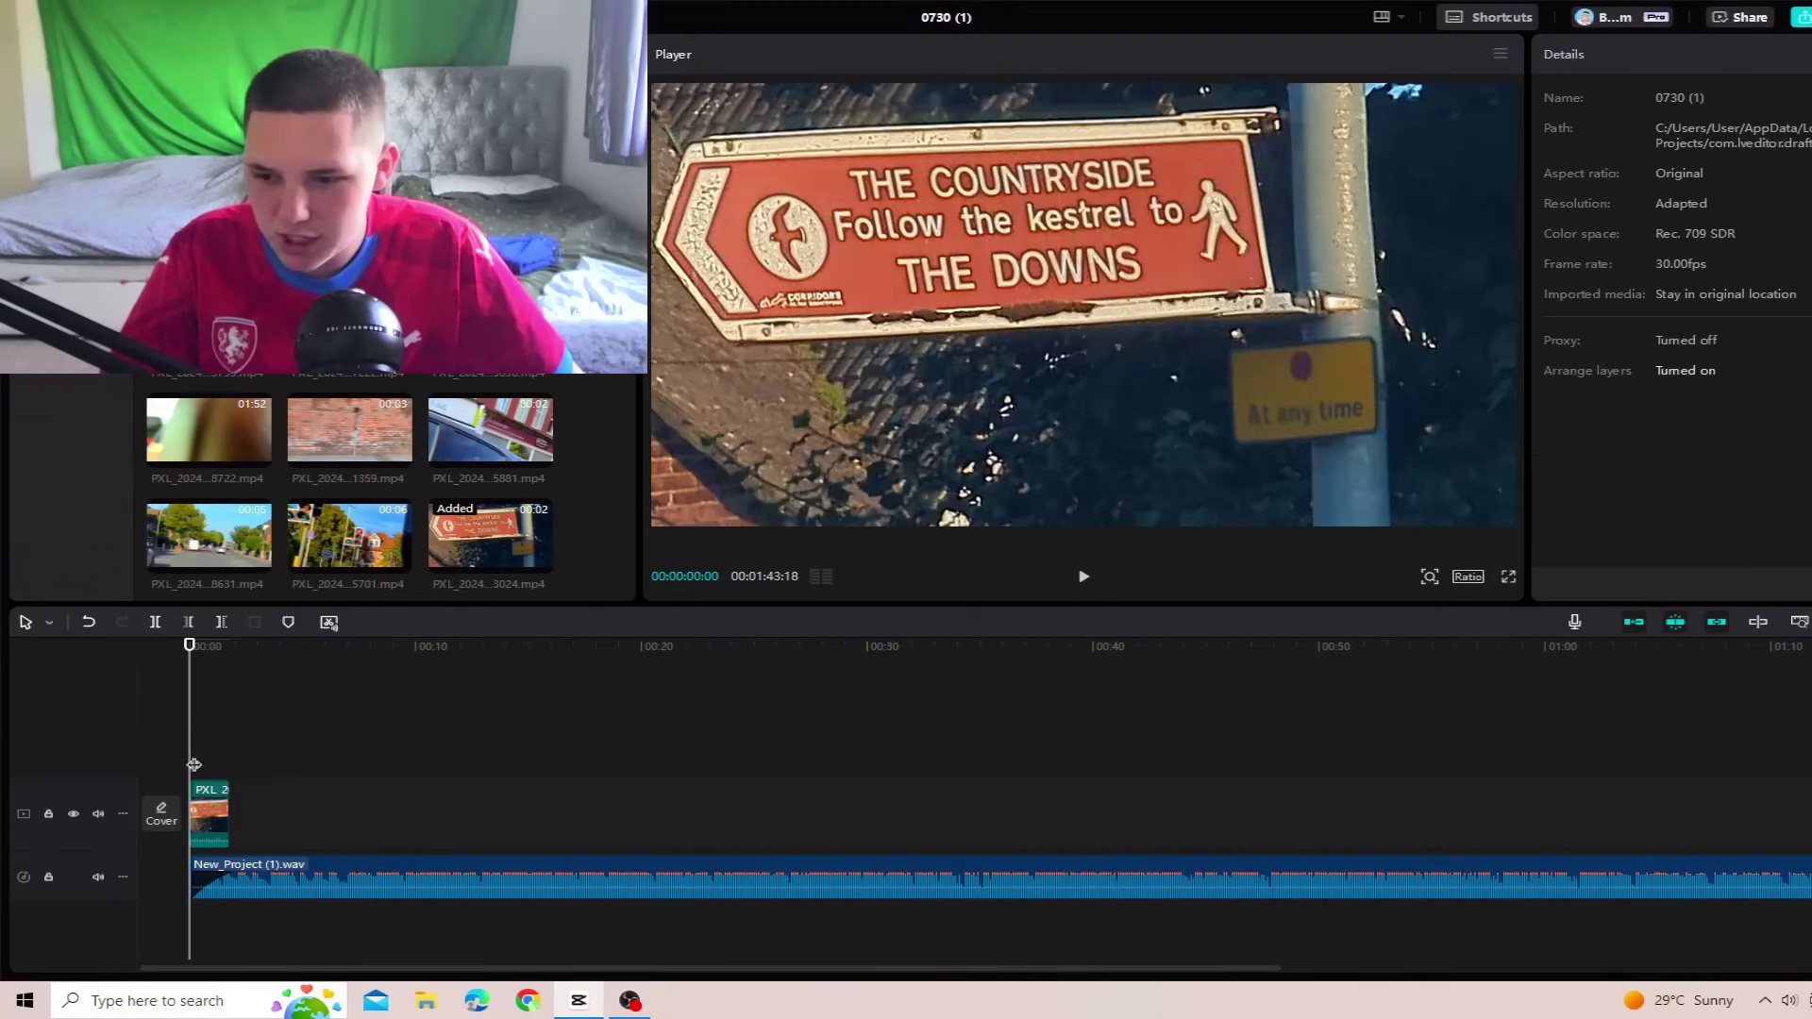
click(210, 813)
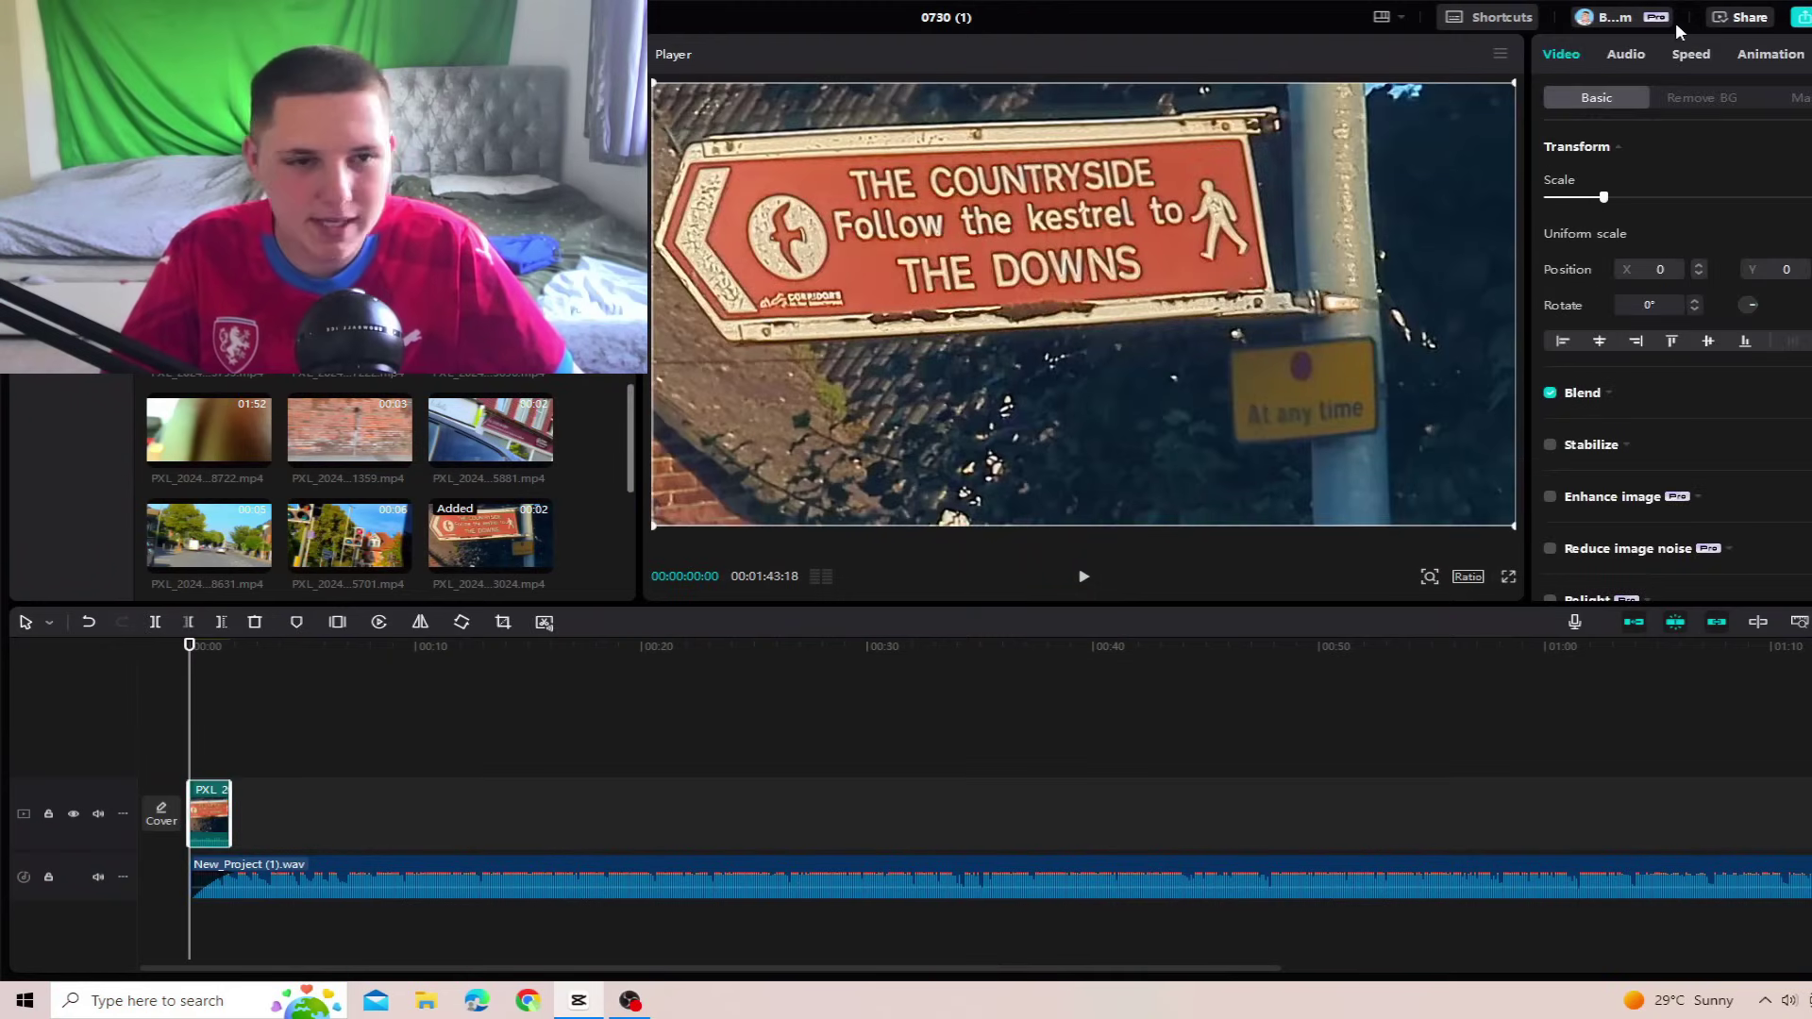
click(1625, 53)
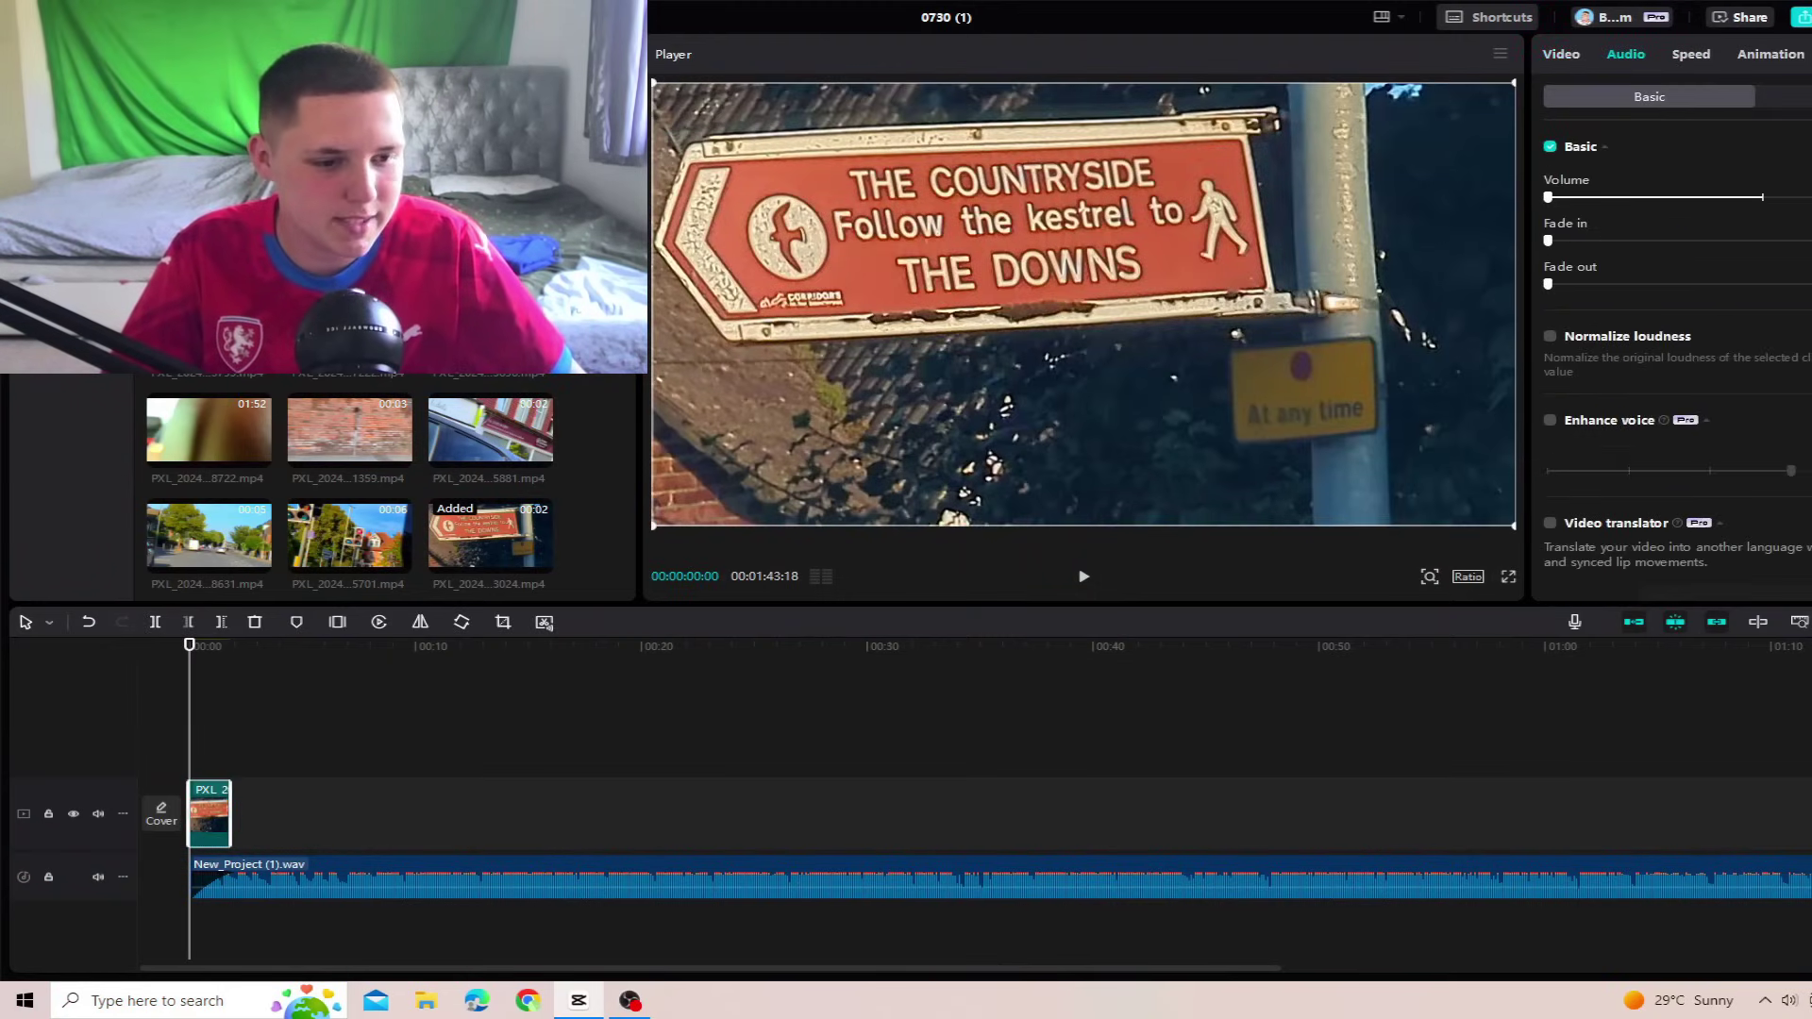
Step: Play back the sign clip with the music and check the frames at its end
scroll(1040, 738, up, 5)
key(space)
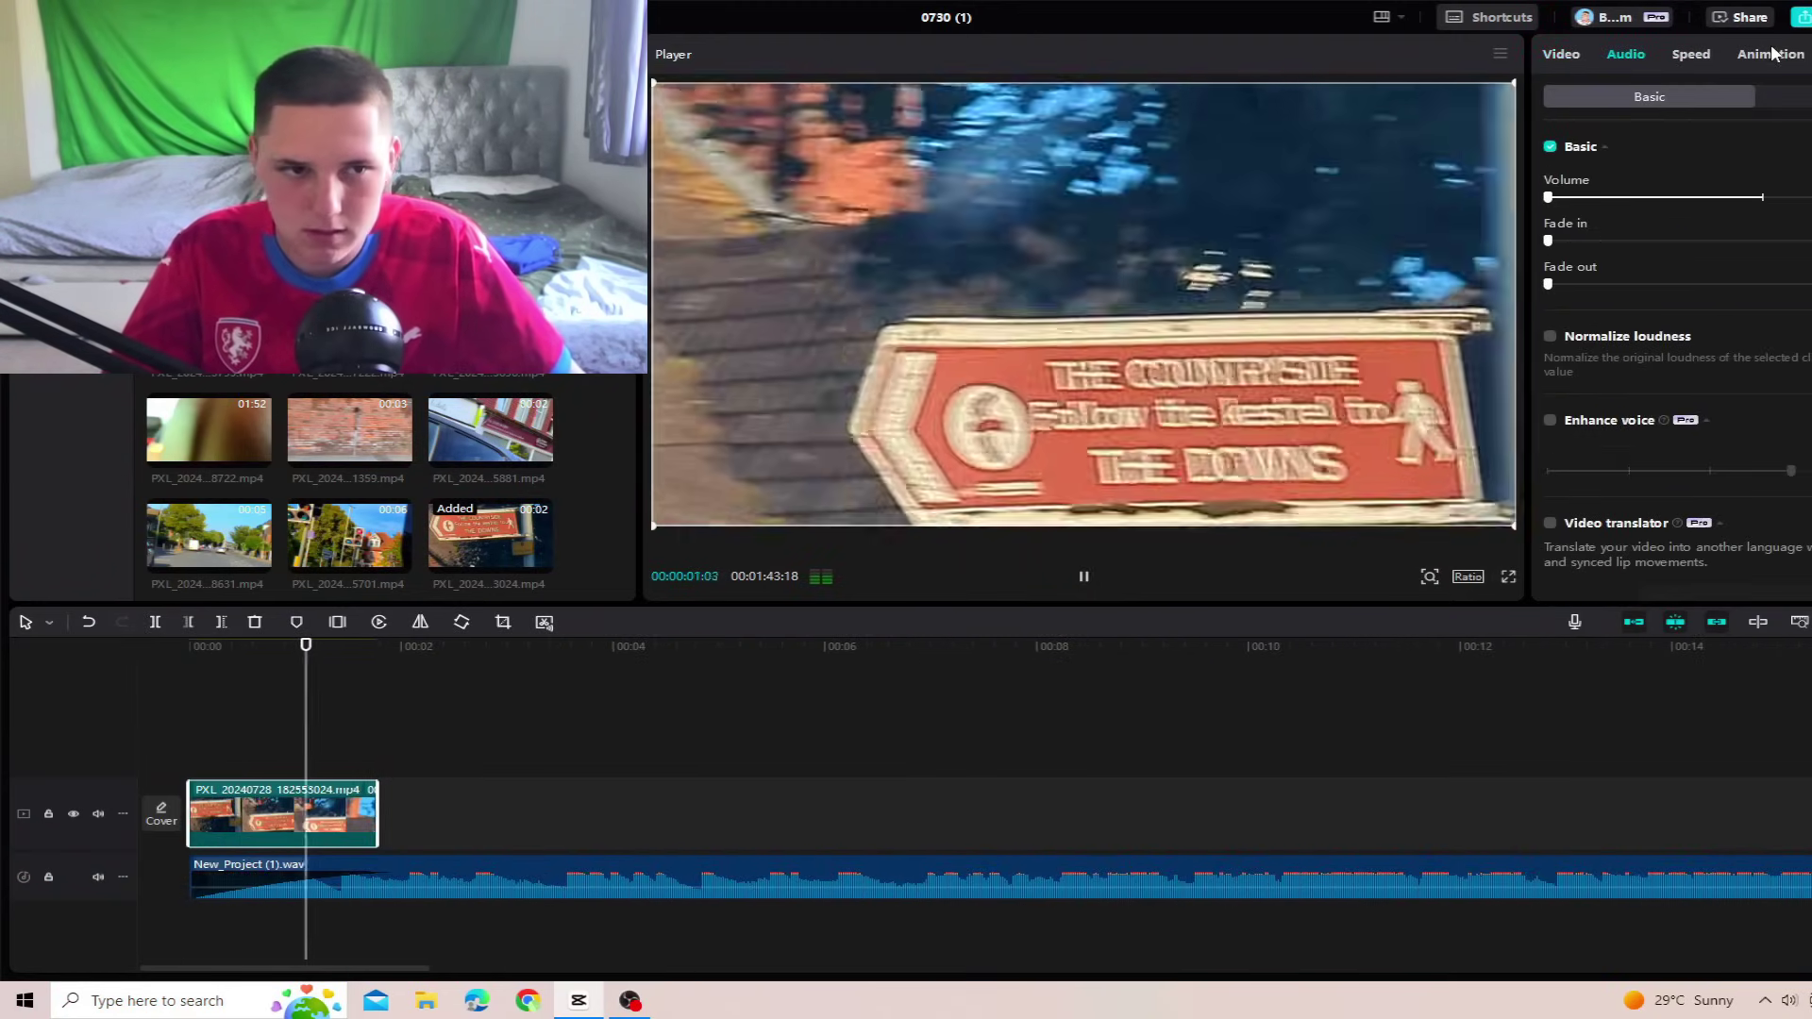
click(236, 740)
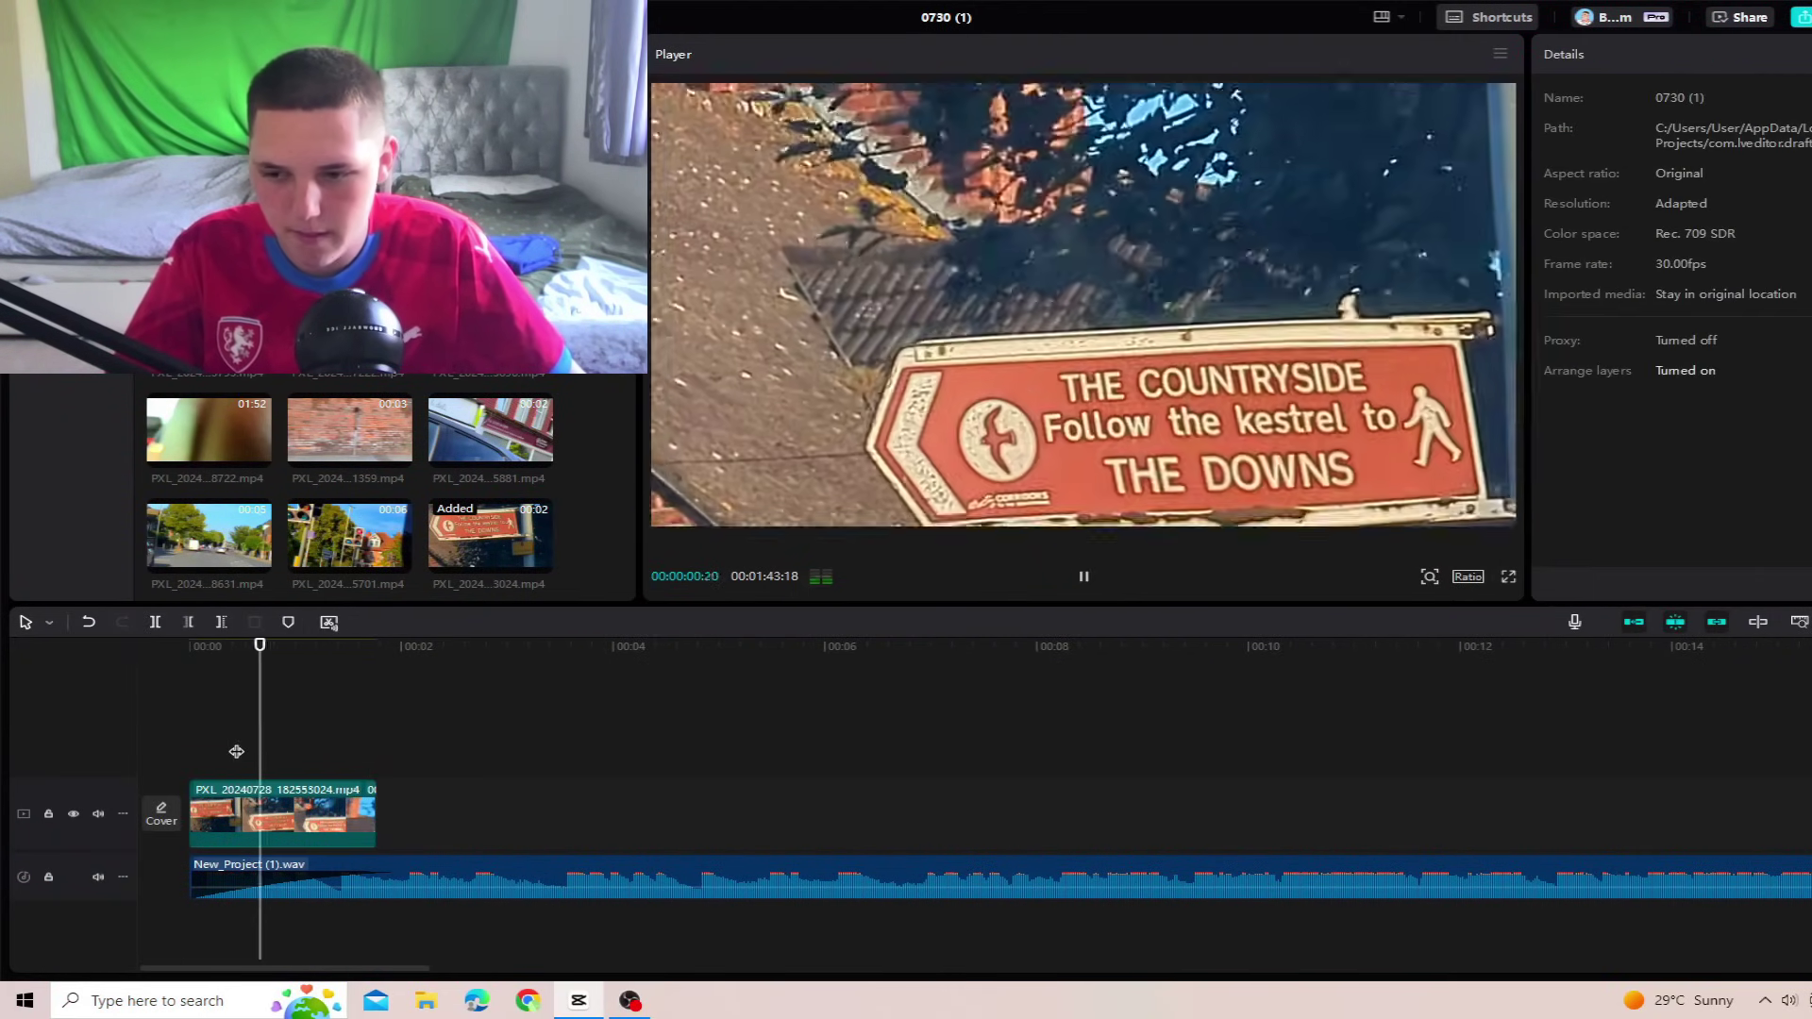
key(space)
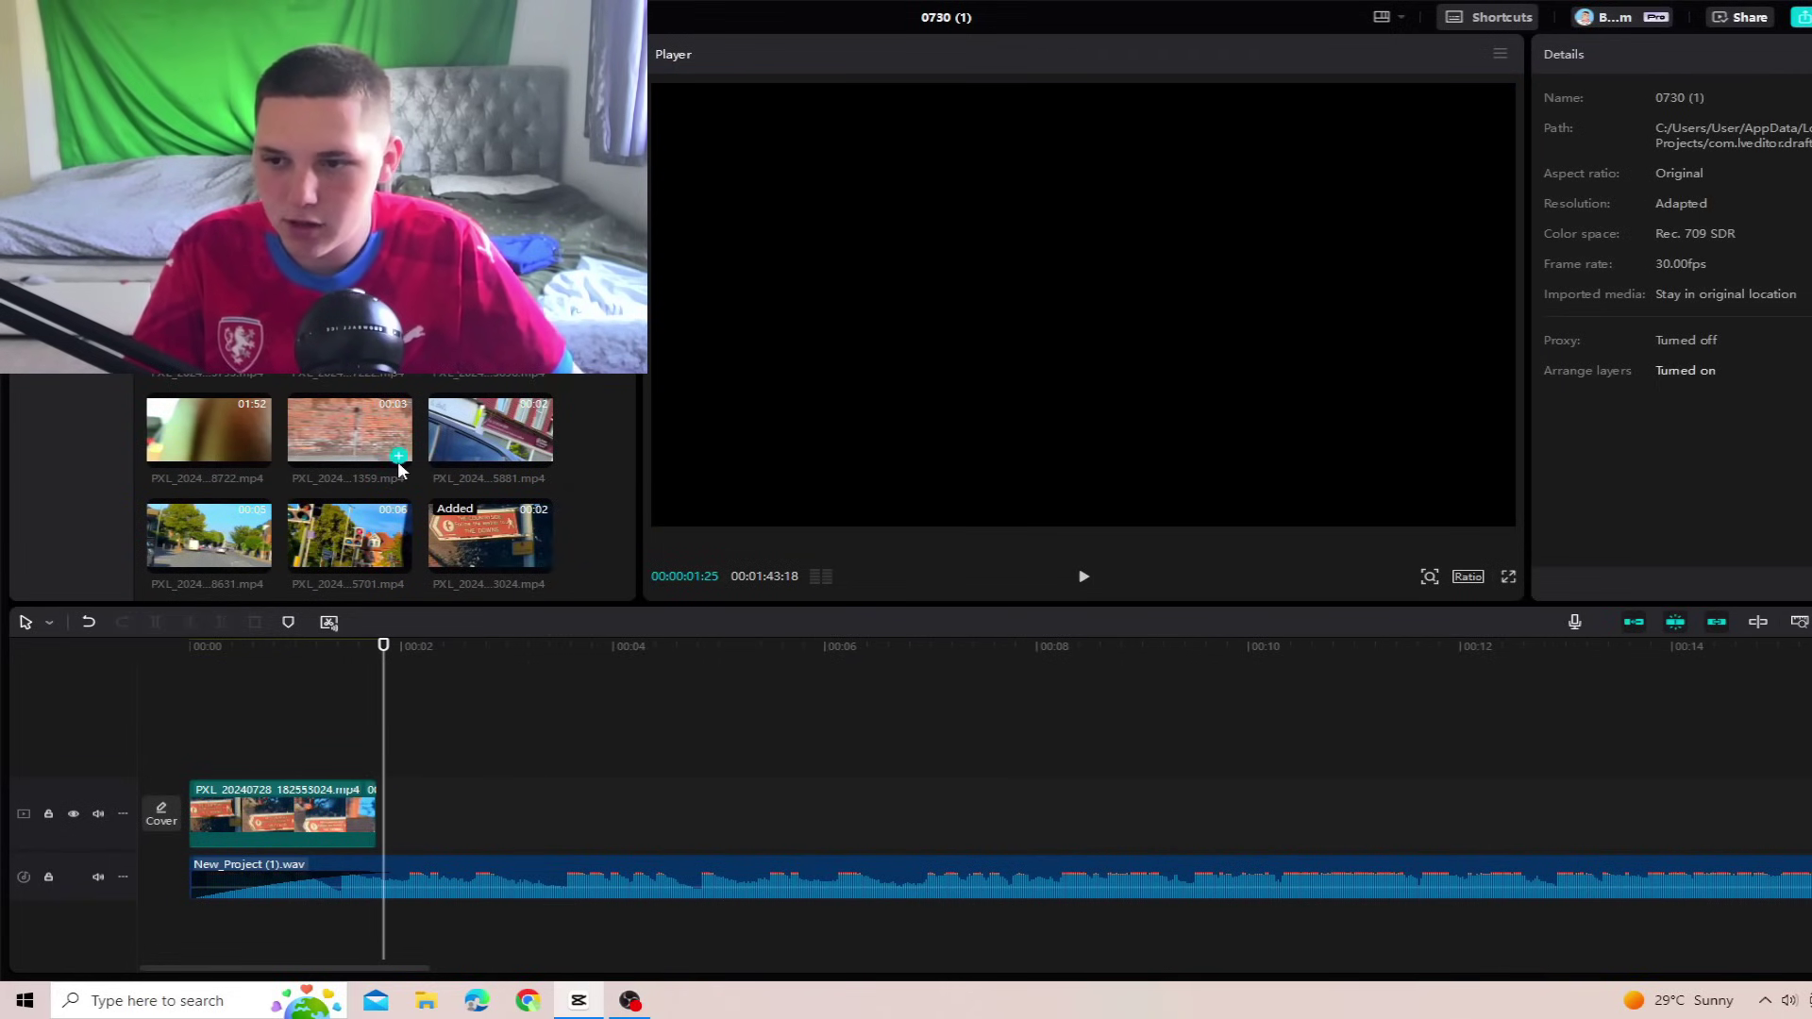
click(334, 741)
drag(334, 741, 369, 744)
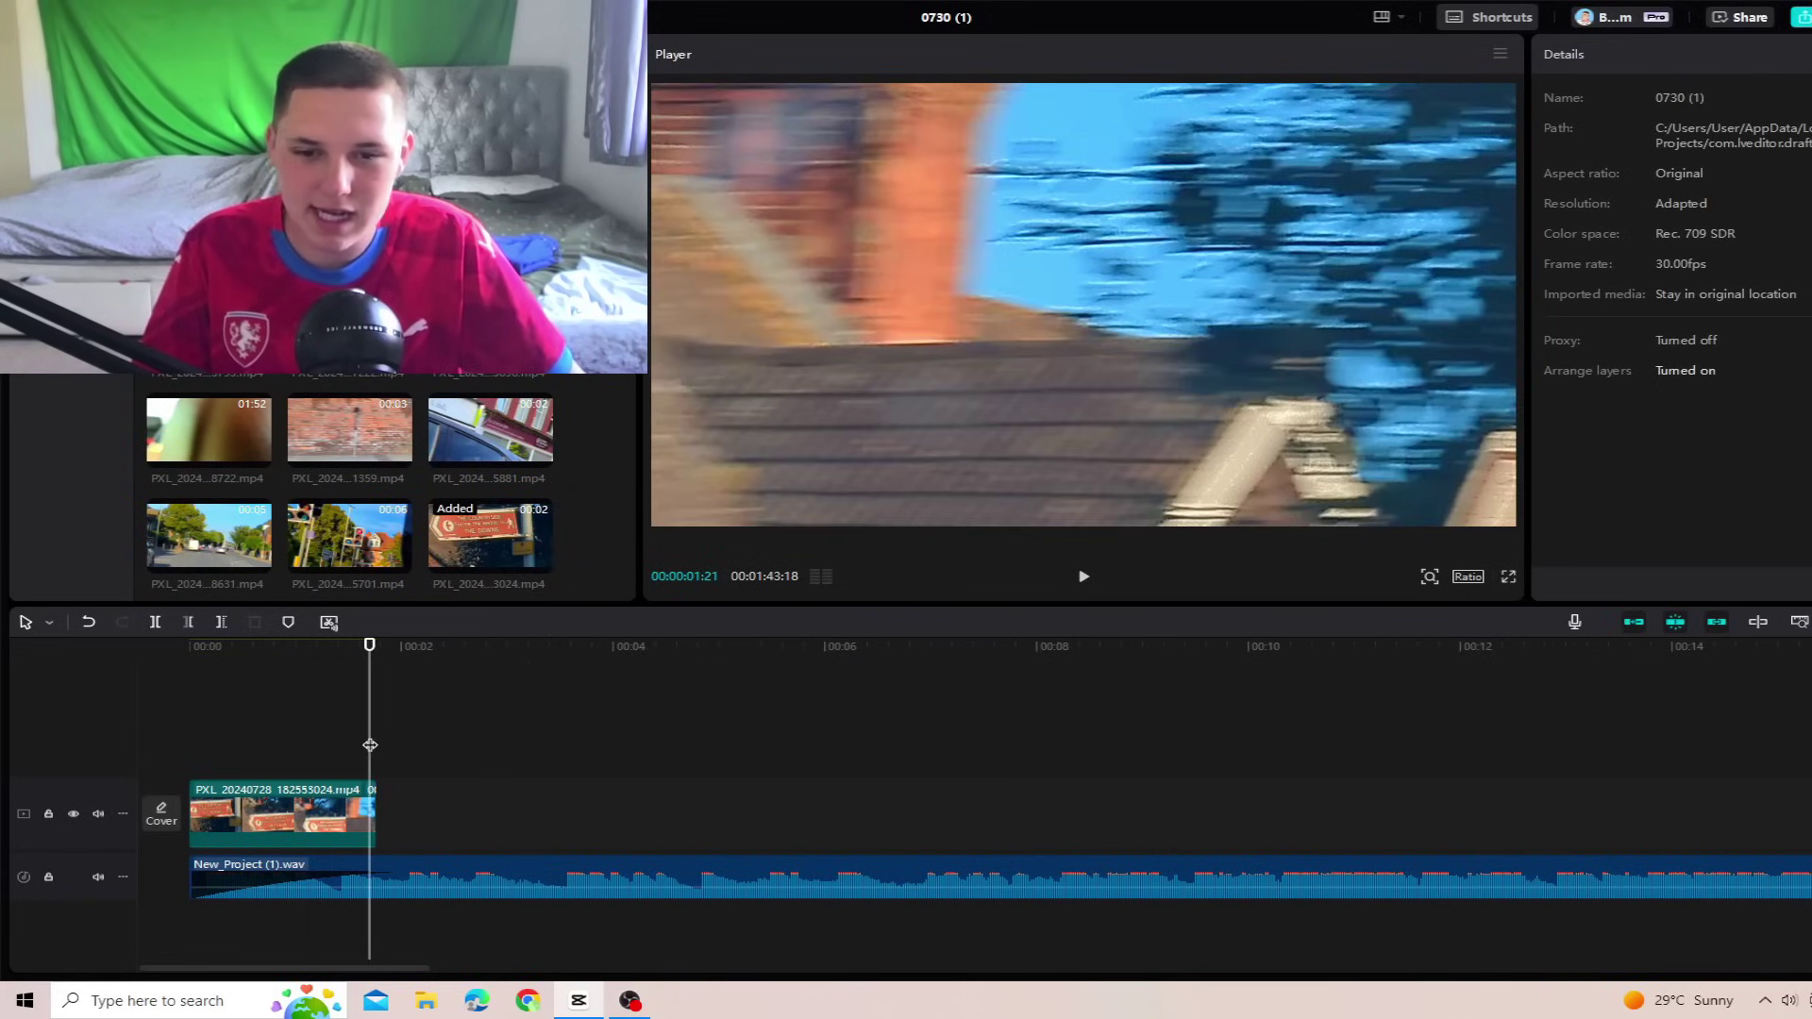
Step: Preview the street clips and append the traffic light clip PXL_2024...5701.mp4 after the sign clip
click(216, 529)
click(295, 533)
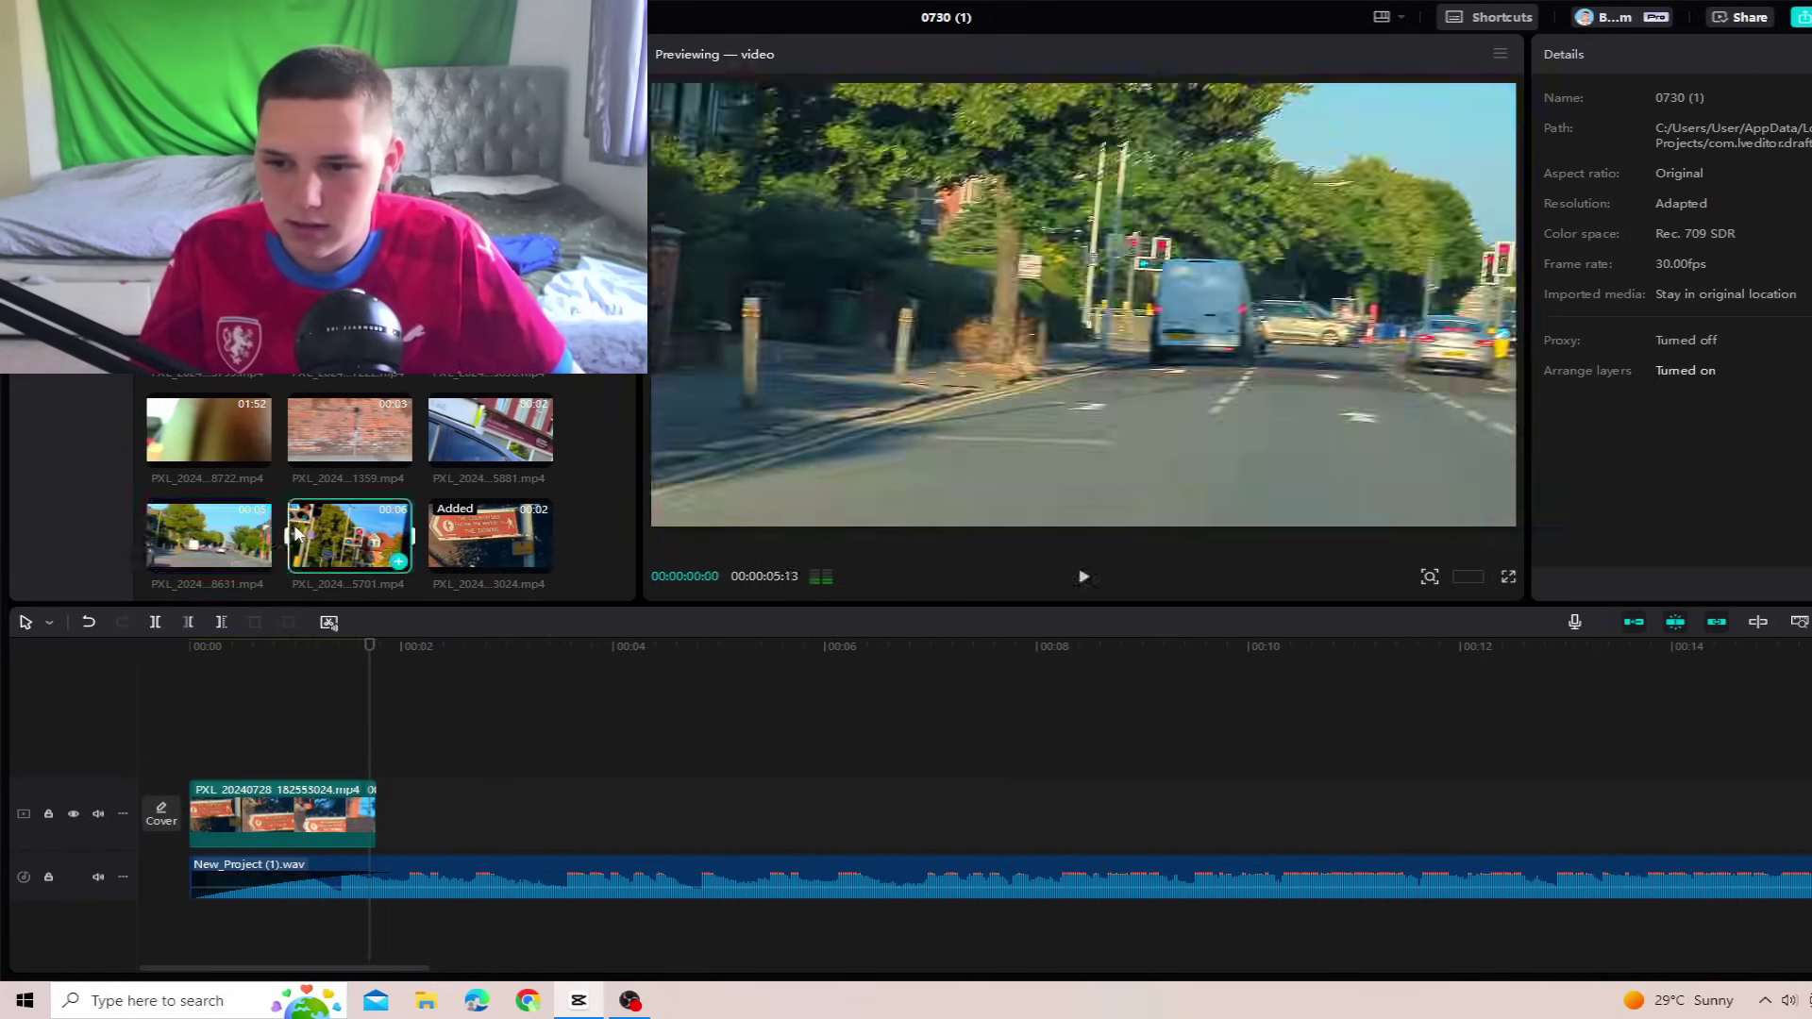
click(400, 561)
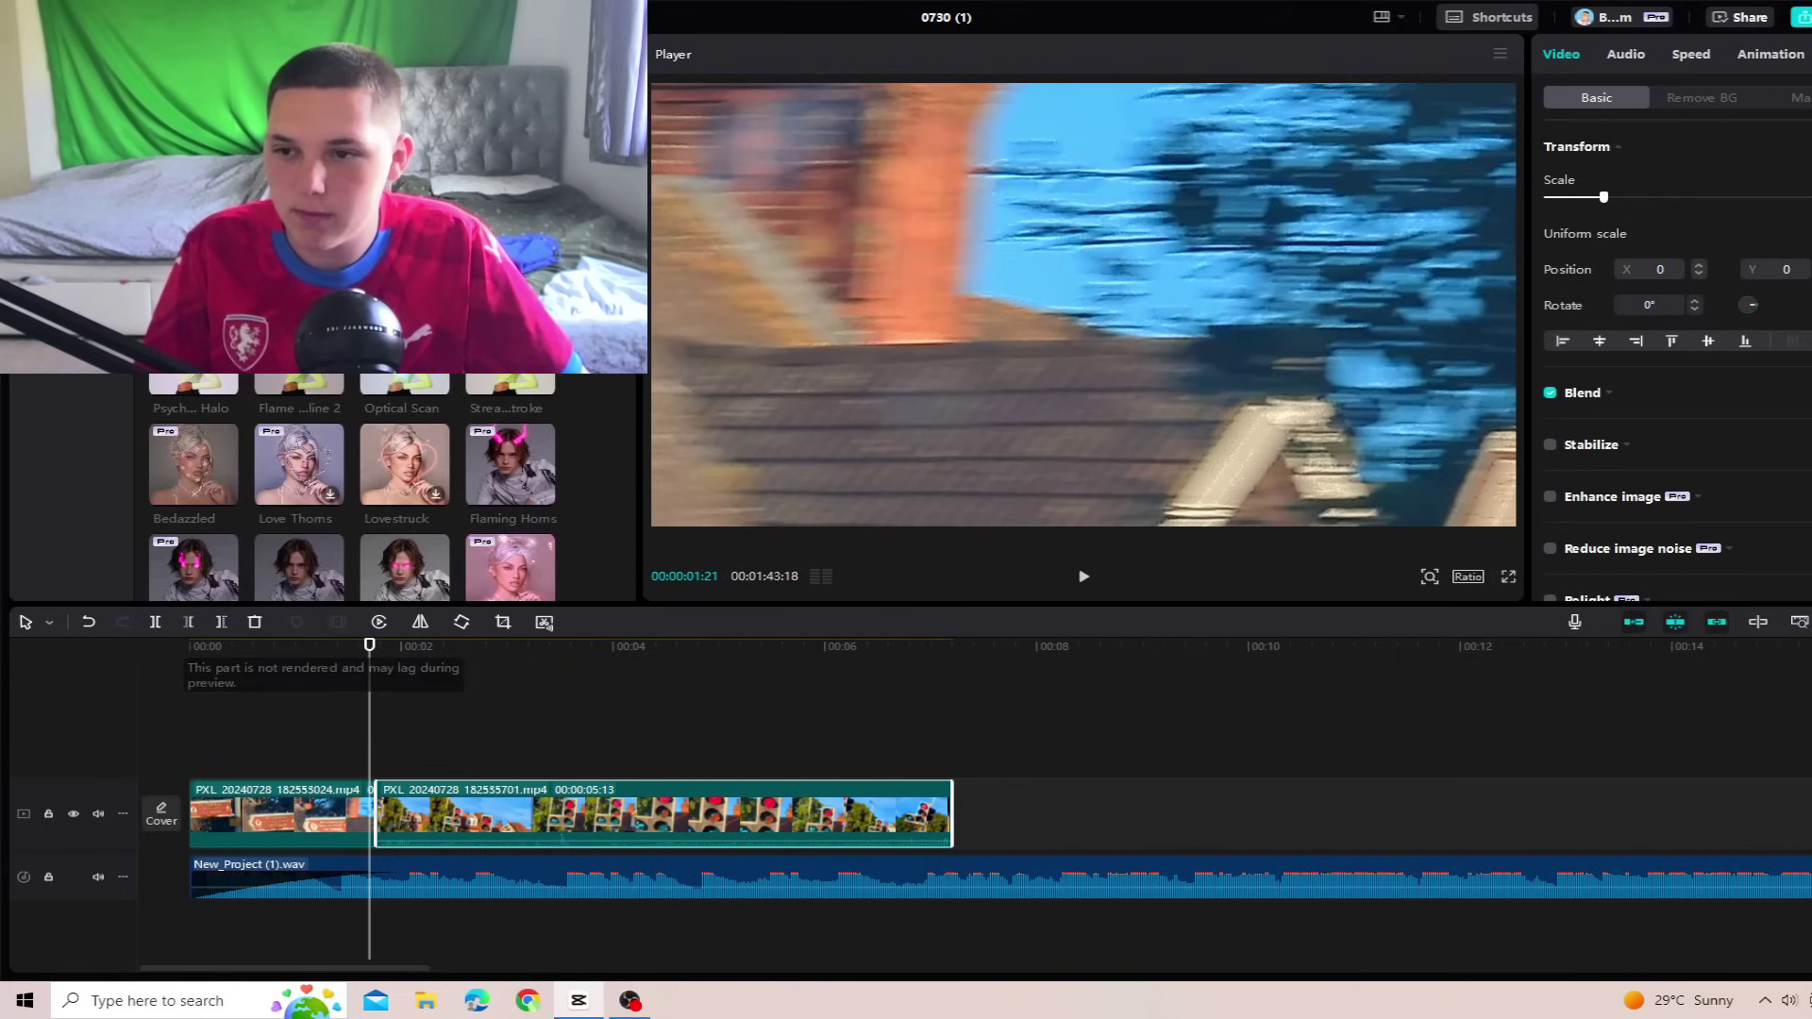
Step: Add the Betamax effect above the video clips from the start of the timeline and play it back
drag(193, 250, 189, 761)
key(space)
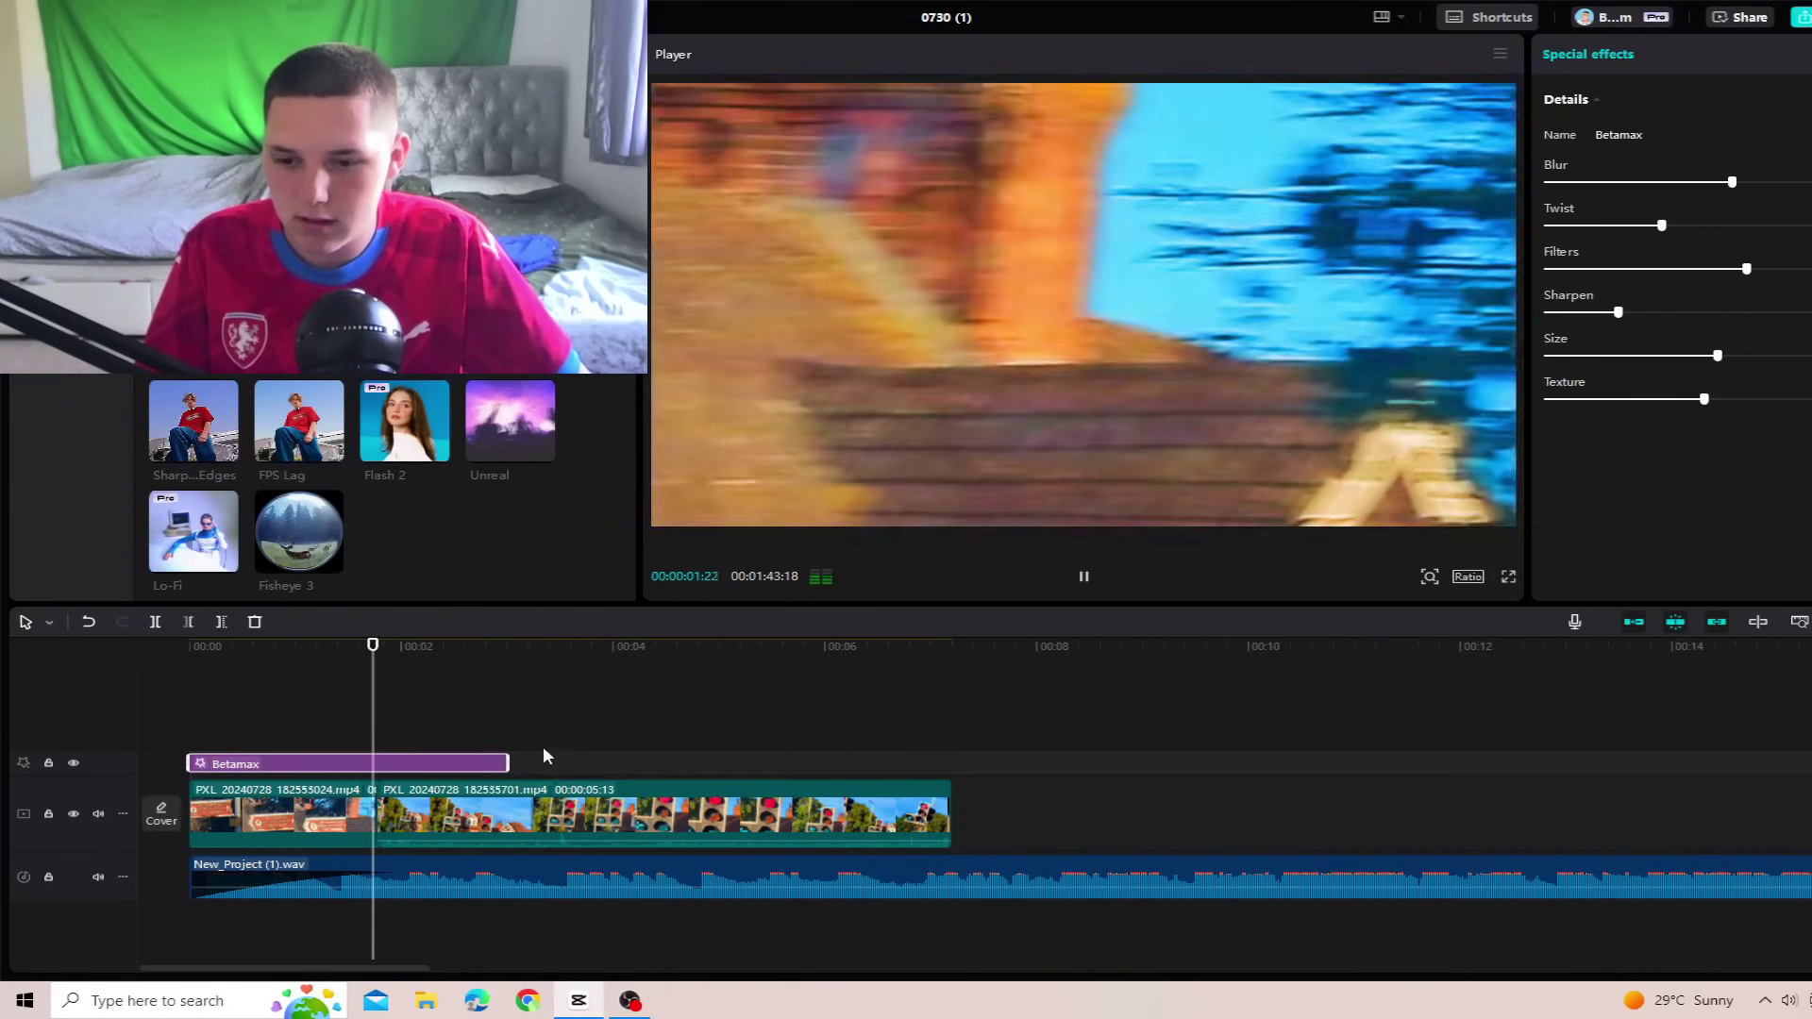
key(space)
Step: Extend the Betamax effect far past the video clips along the length of the music track
scroll(285, 772, down, 5)
click(271, 768)
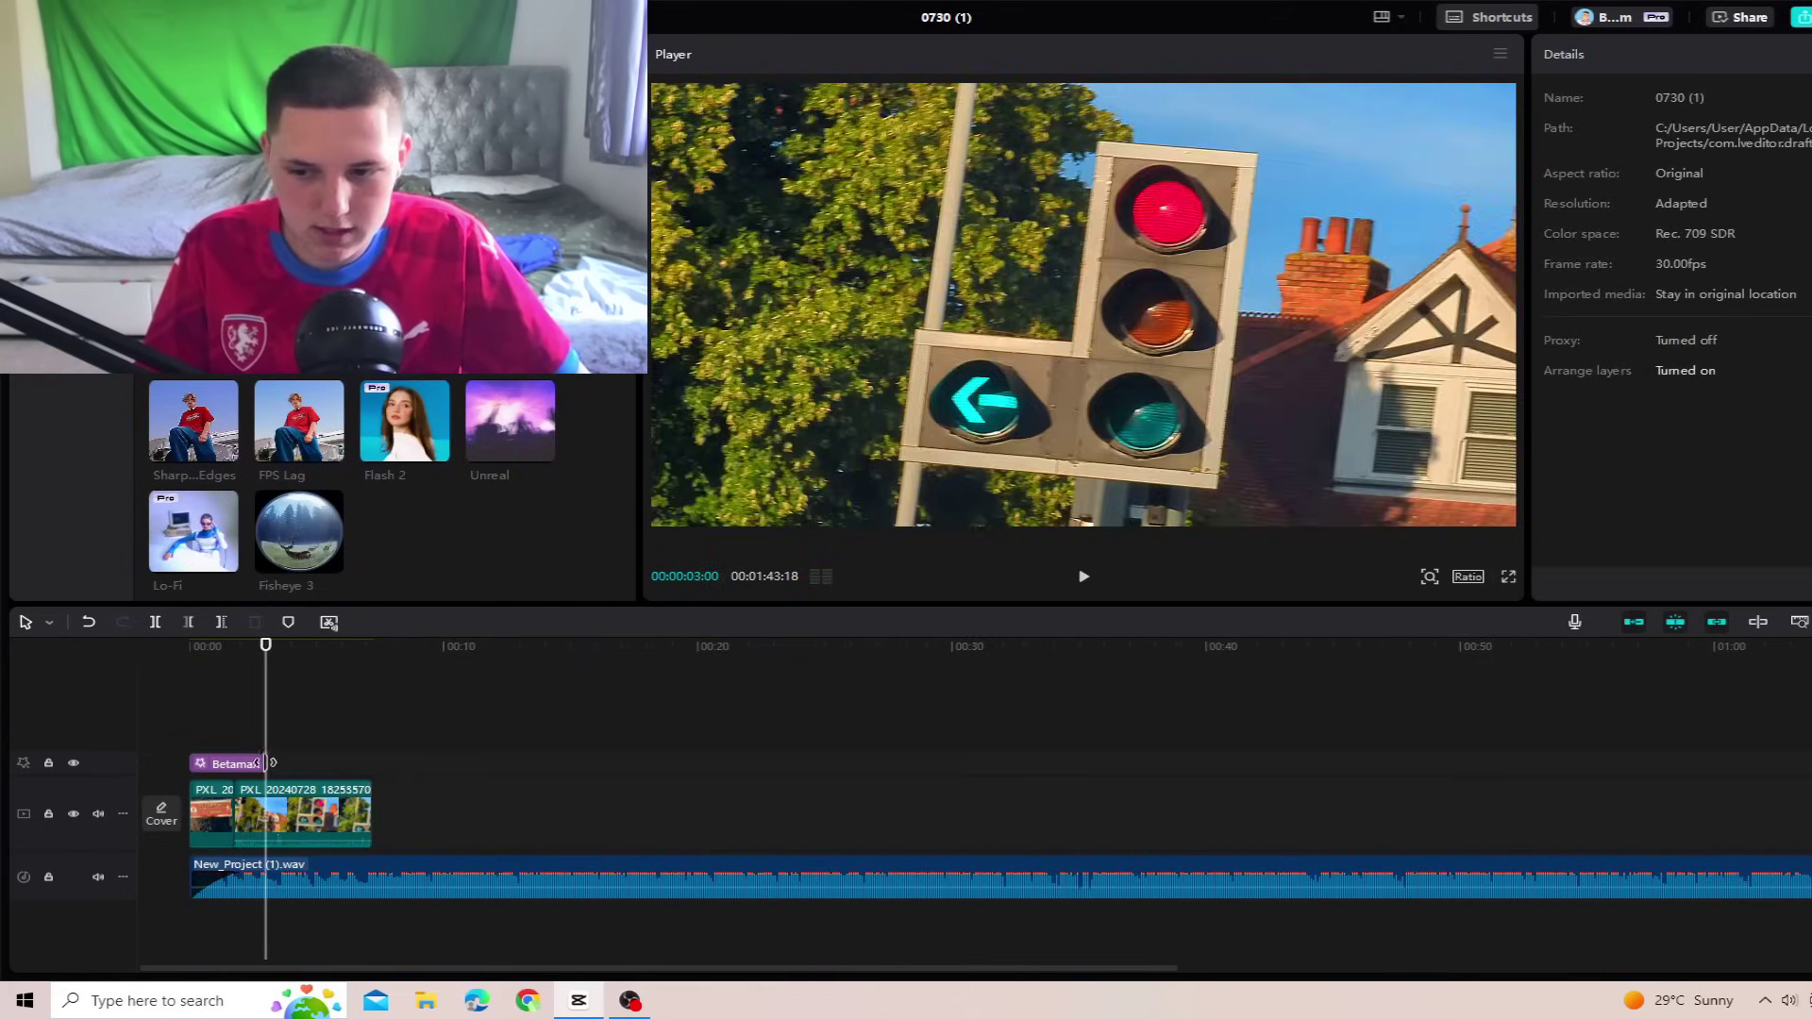
click(285, 769)
click(282, 768)
drag(267, 765, 1810, 771)
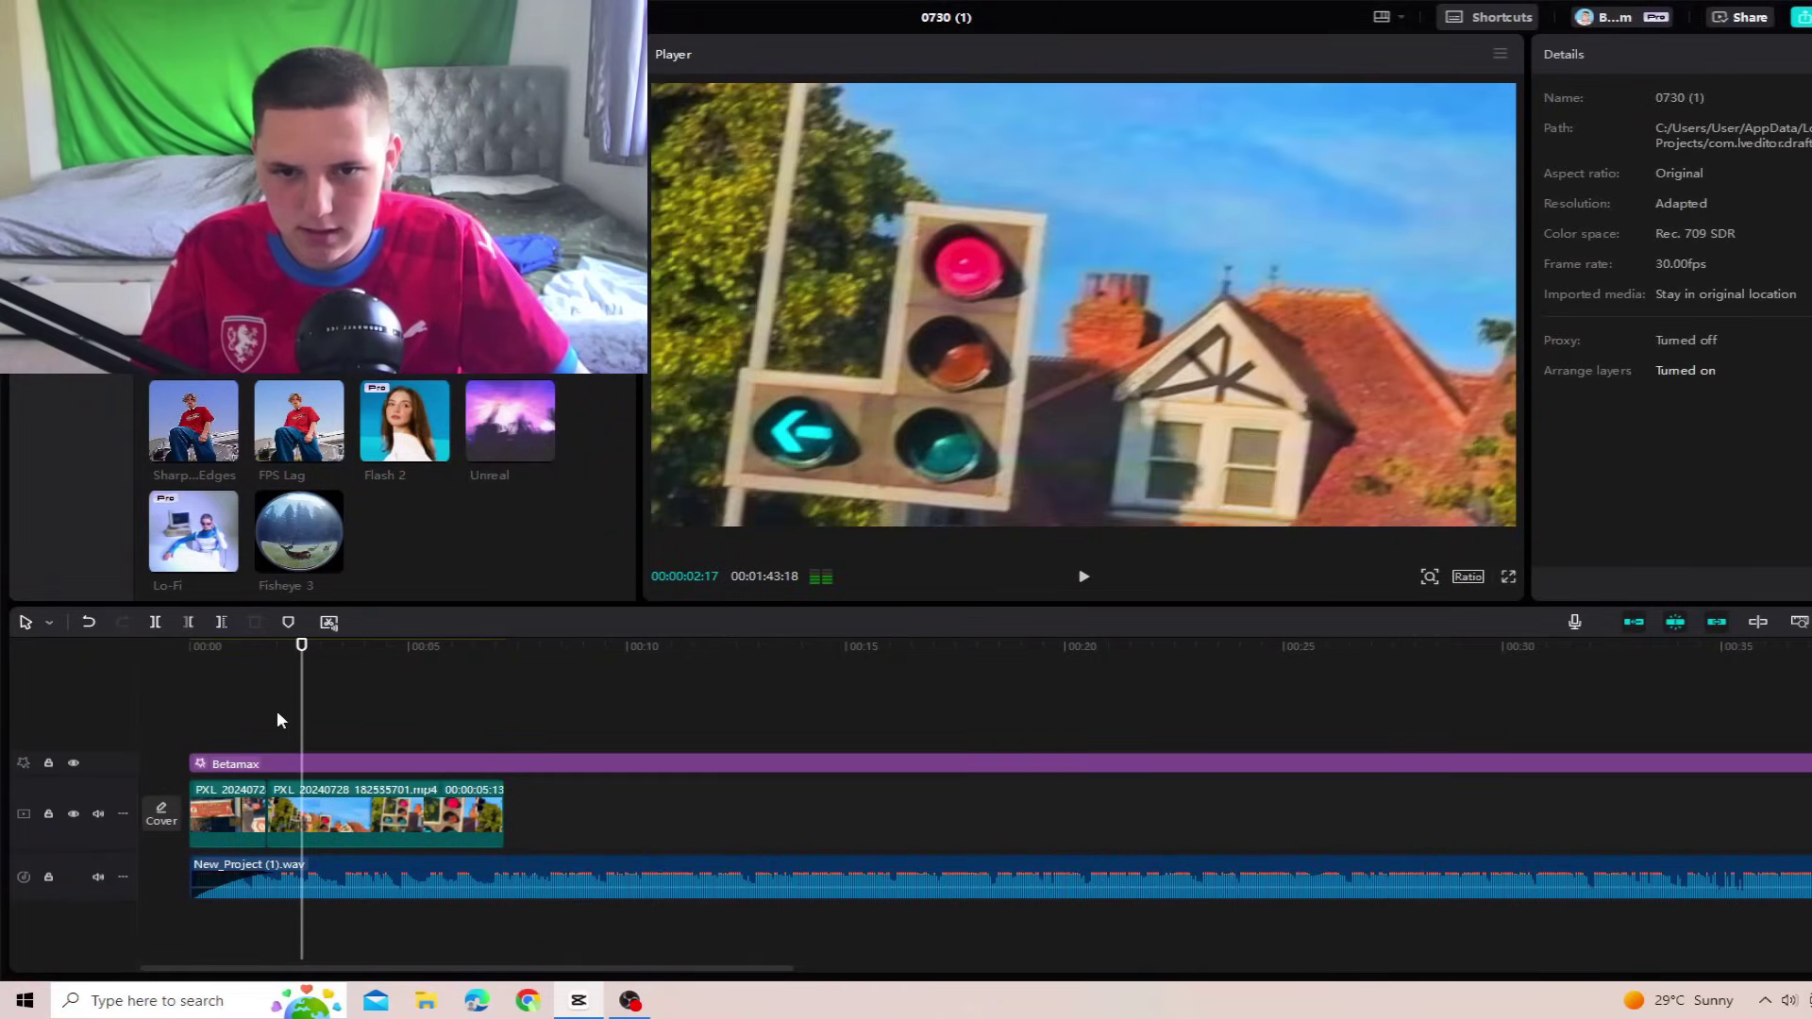
Step: Trim about 1 second off the start of the traffic light clip and play back the cut
click(274, 804)
drag(273, 804, 317, 819)
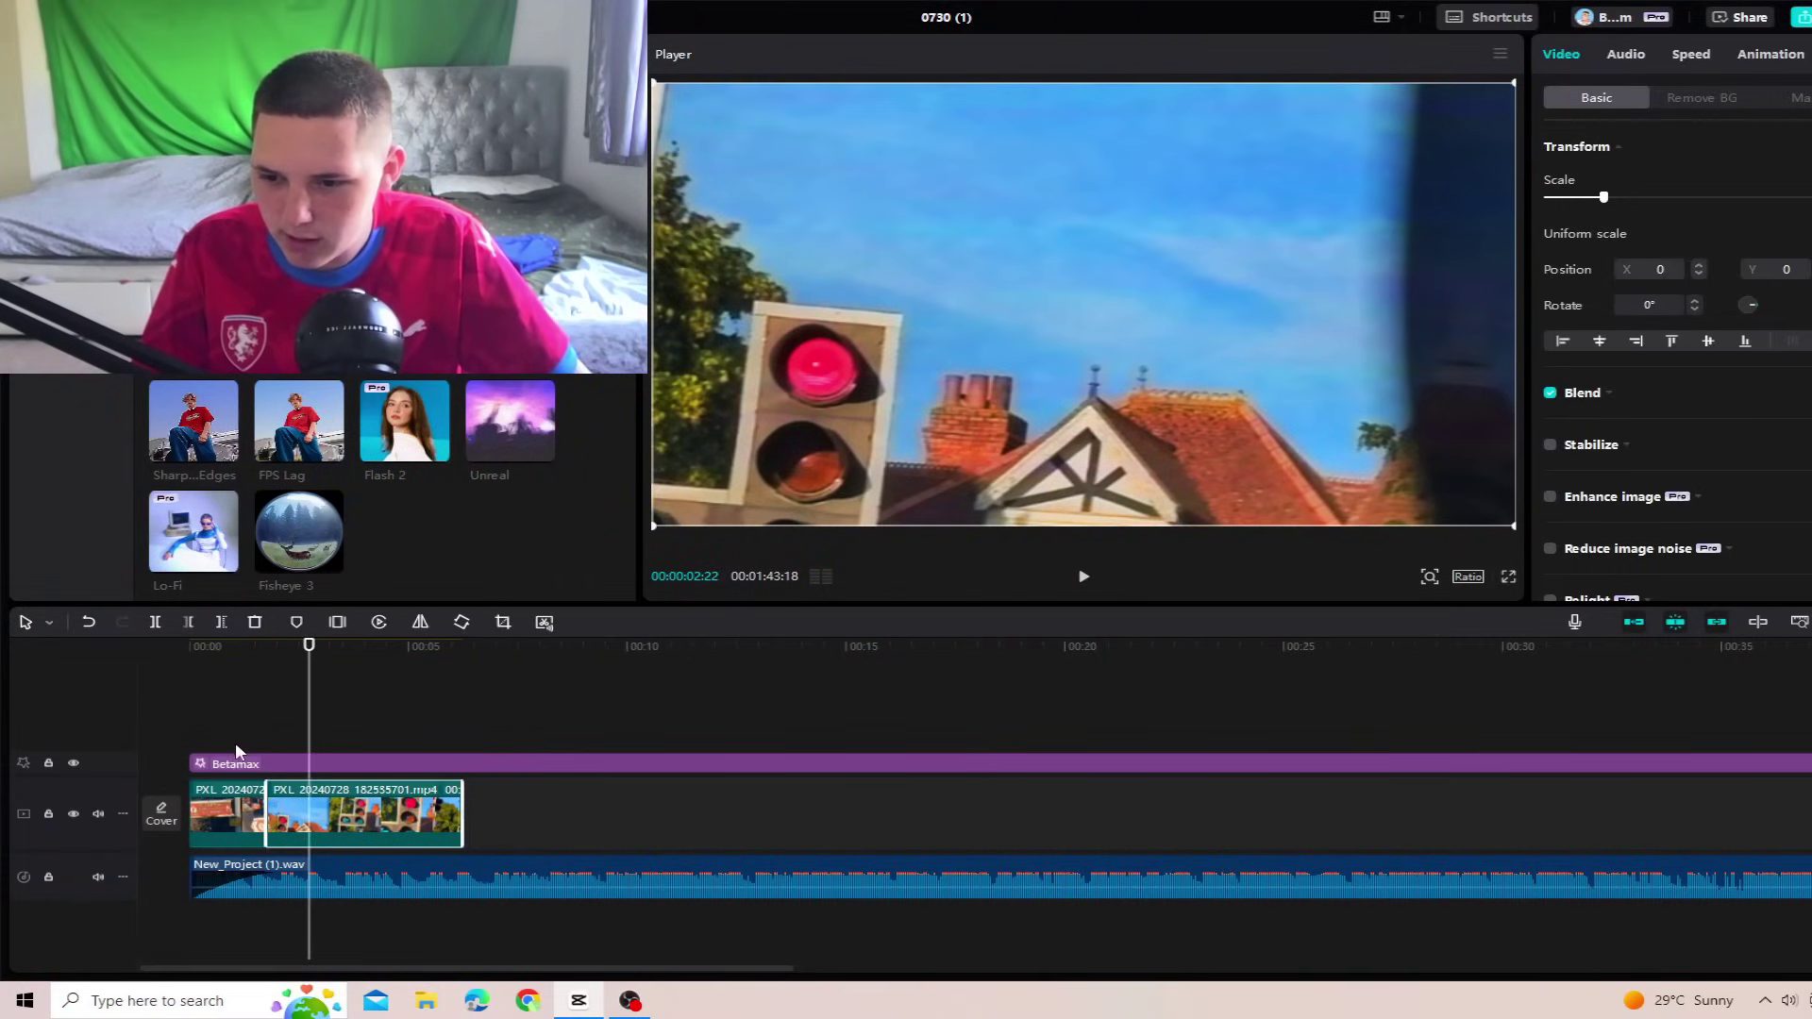
click(238, 753)
key(space)
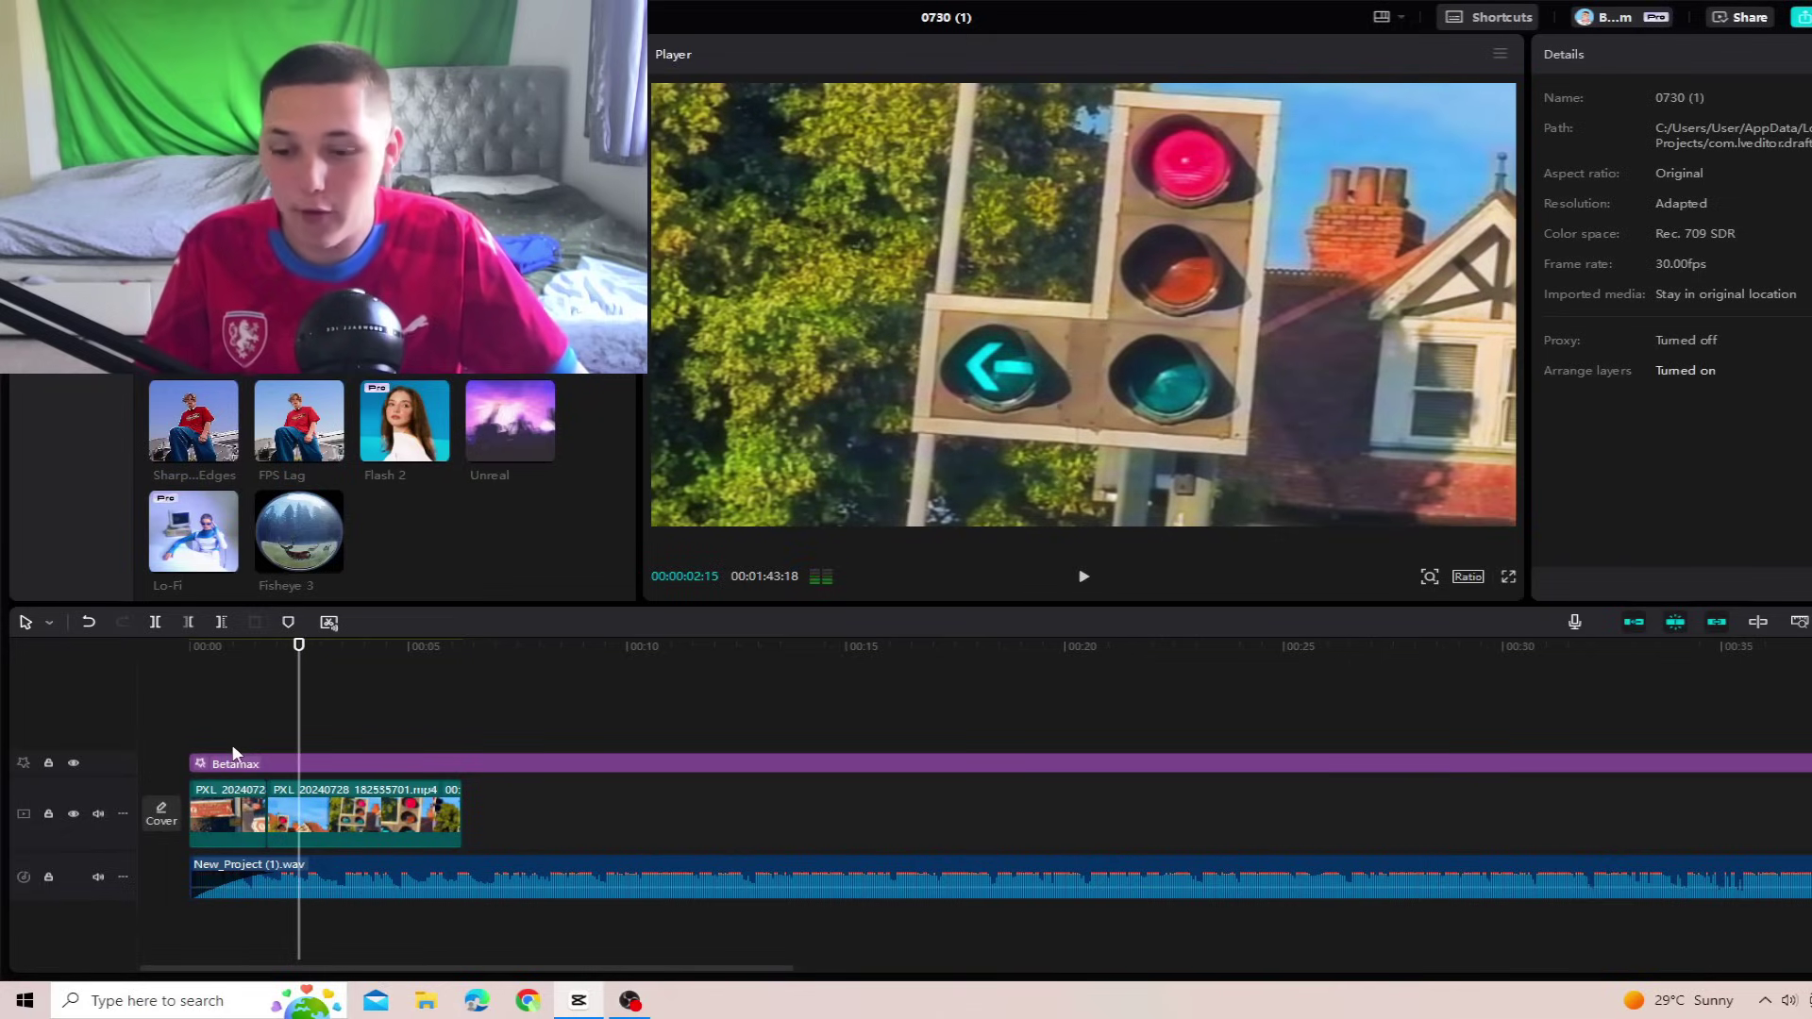
Step: Play back the opening sequence from the start of the timeline
click(232, 754)
click(243, 754)
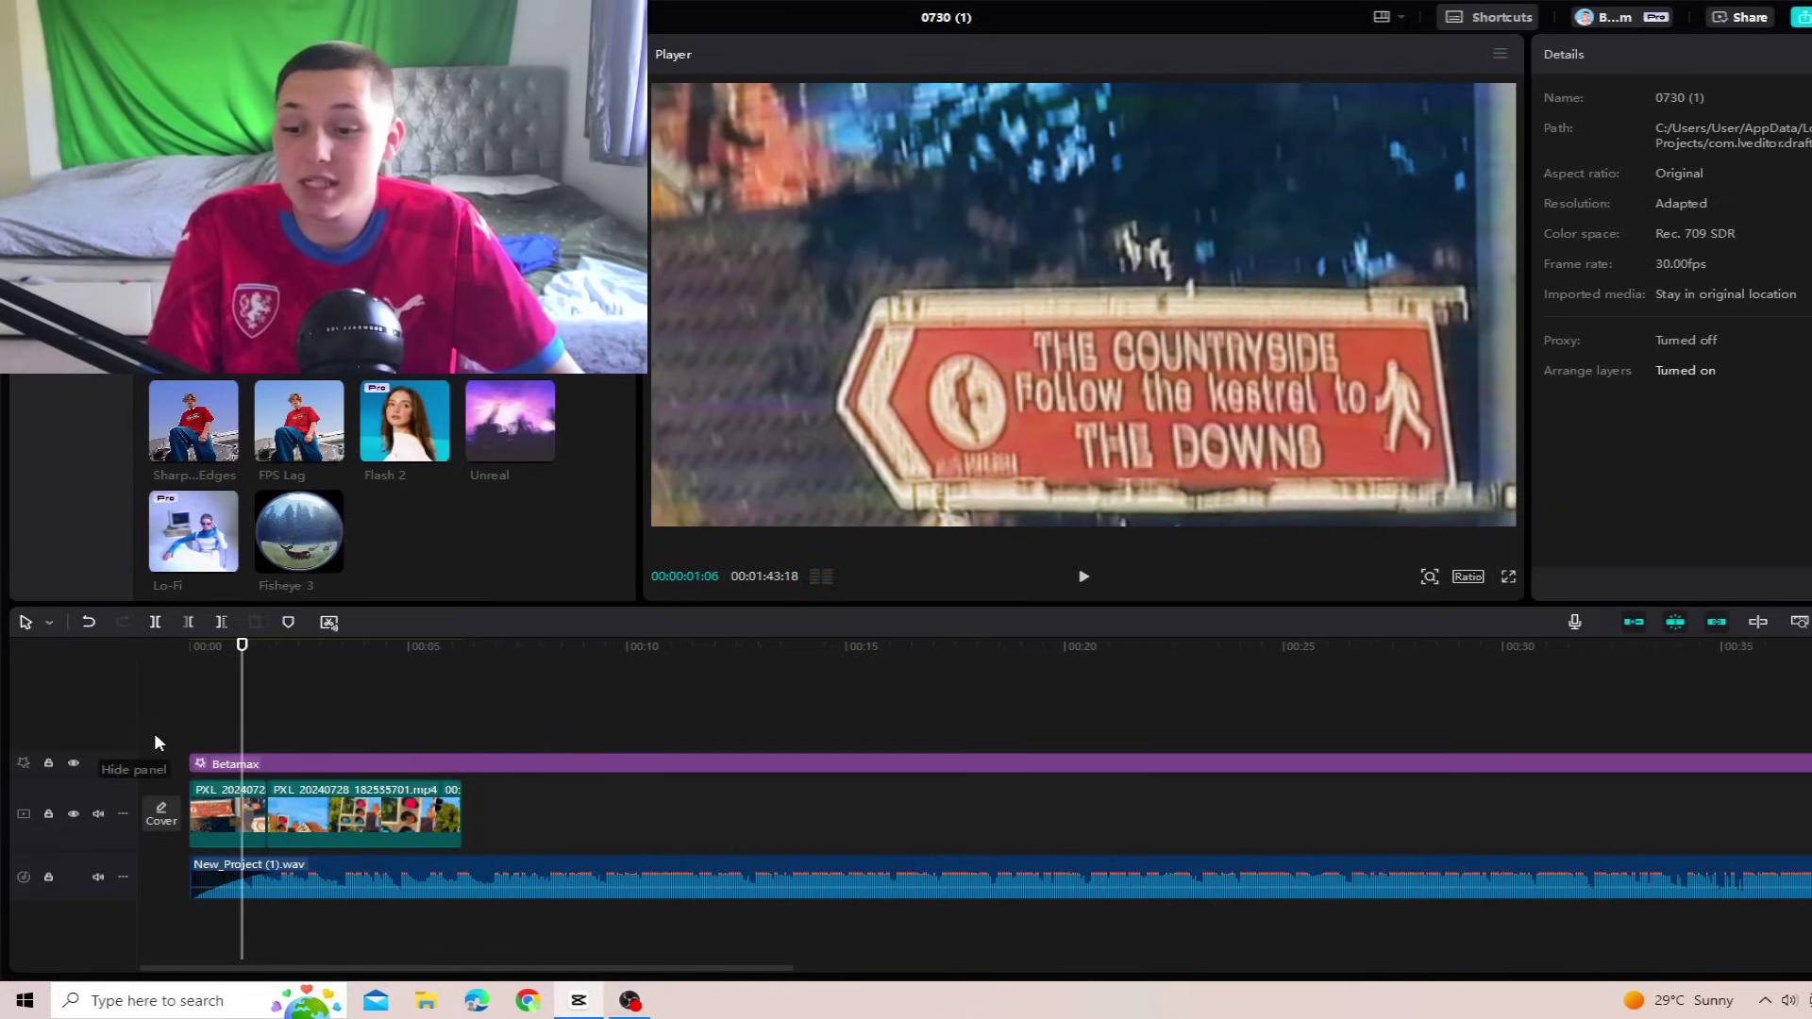
click(184, 731)
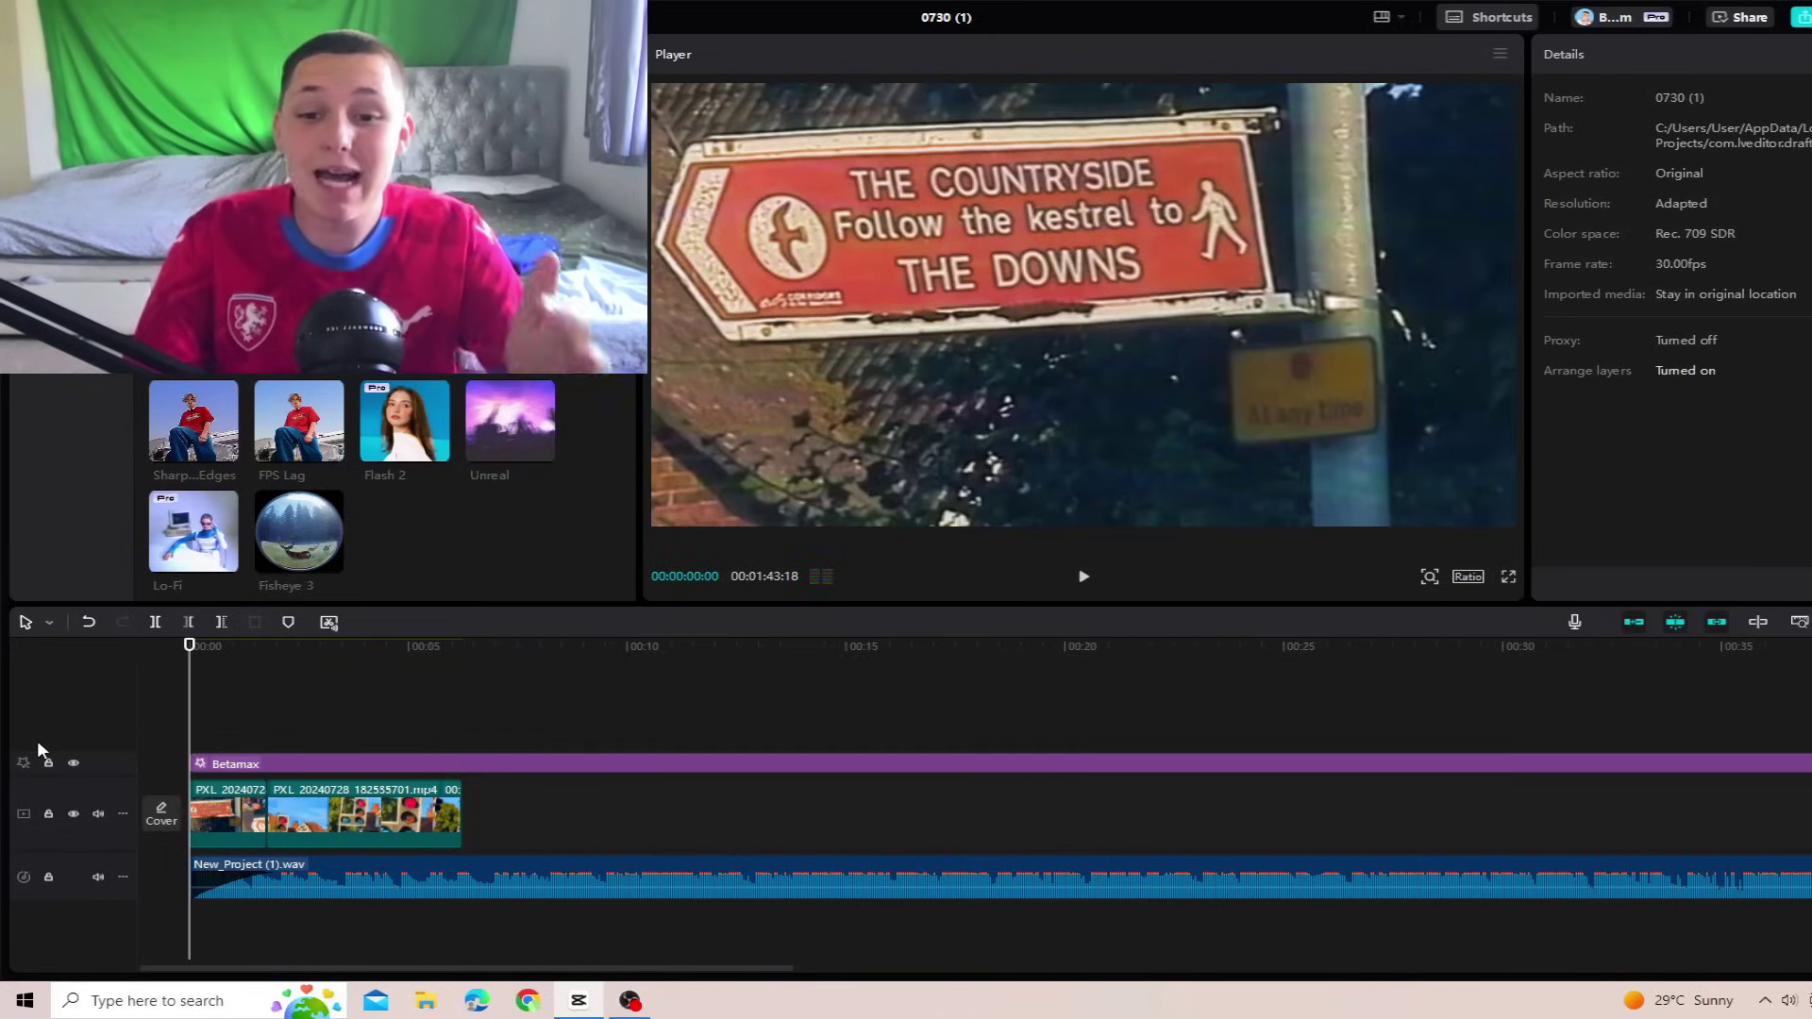
key(space)
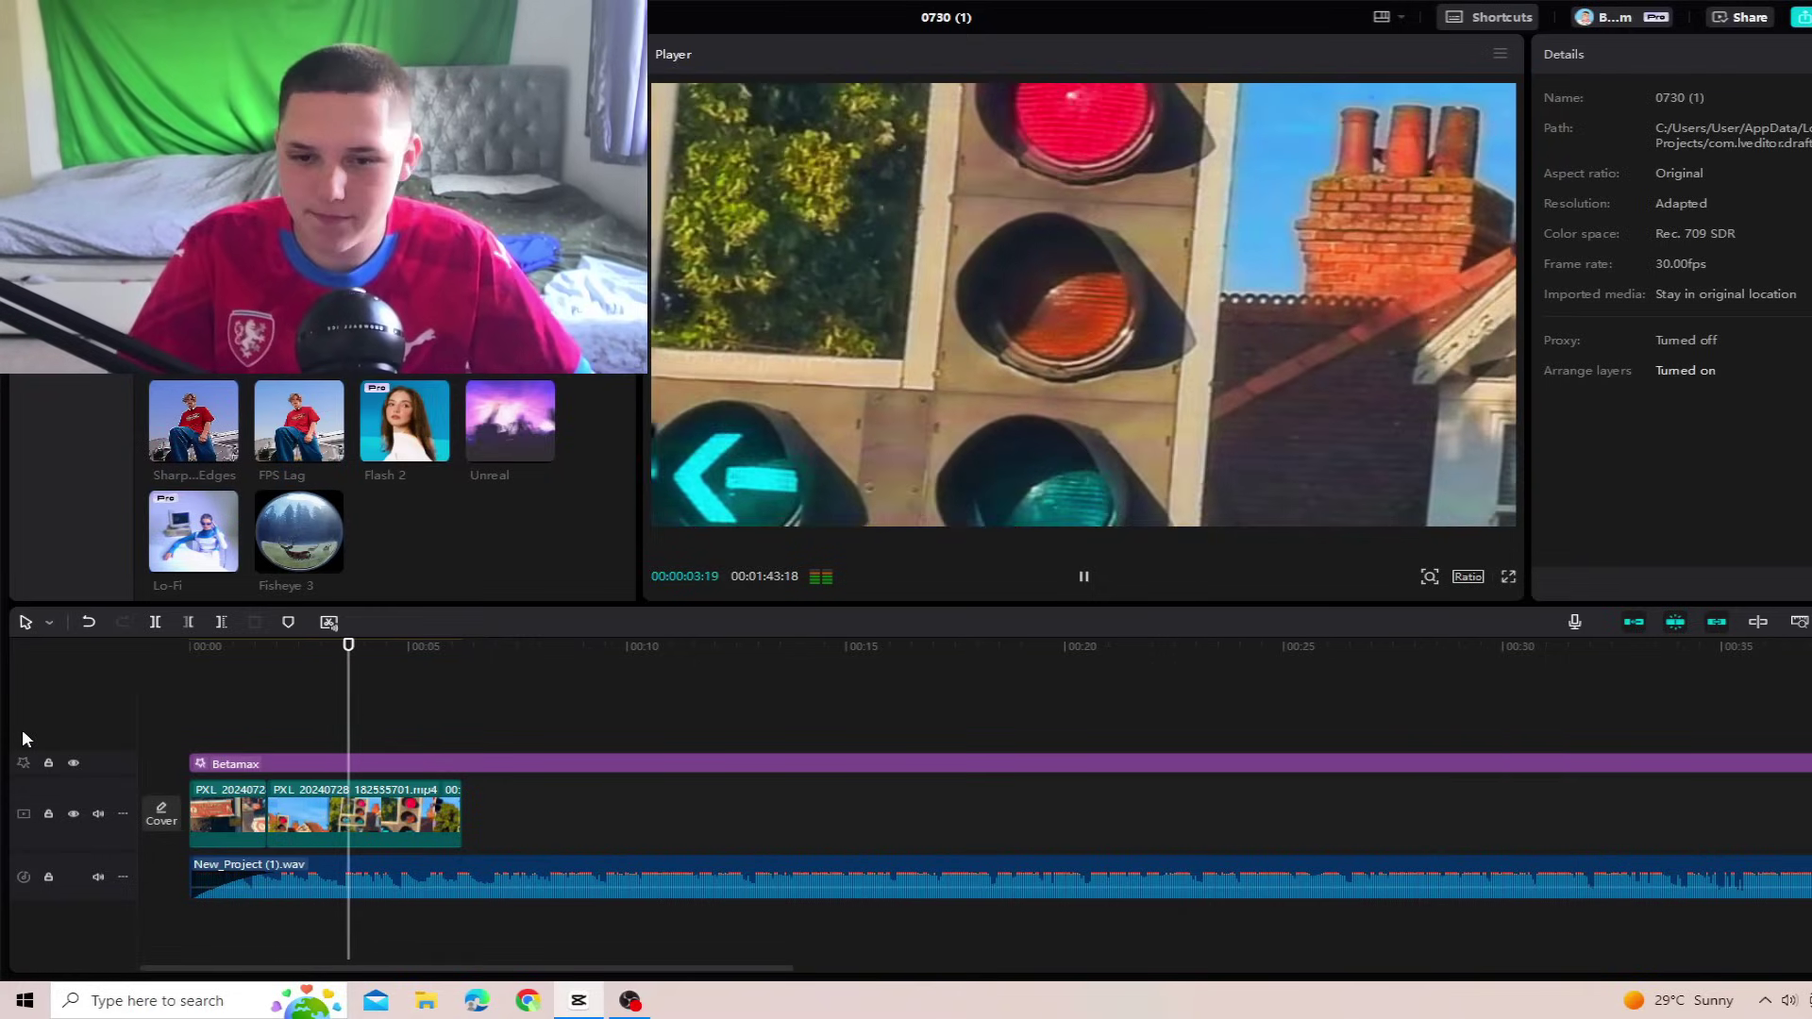
Step: Split the traffic light clip at 00:00:03:29 and open the background removal settings for its second part
key(space)
key(ctrl+b)
click(1696, 98)
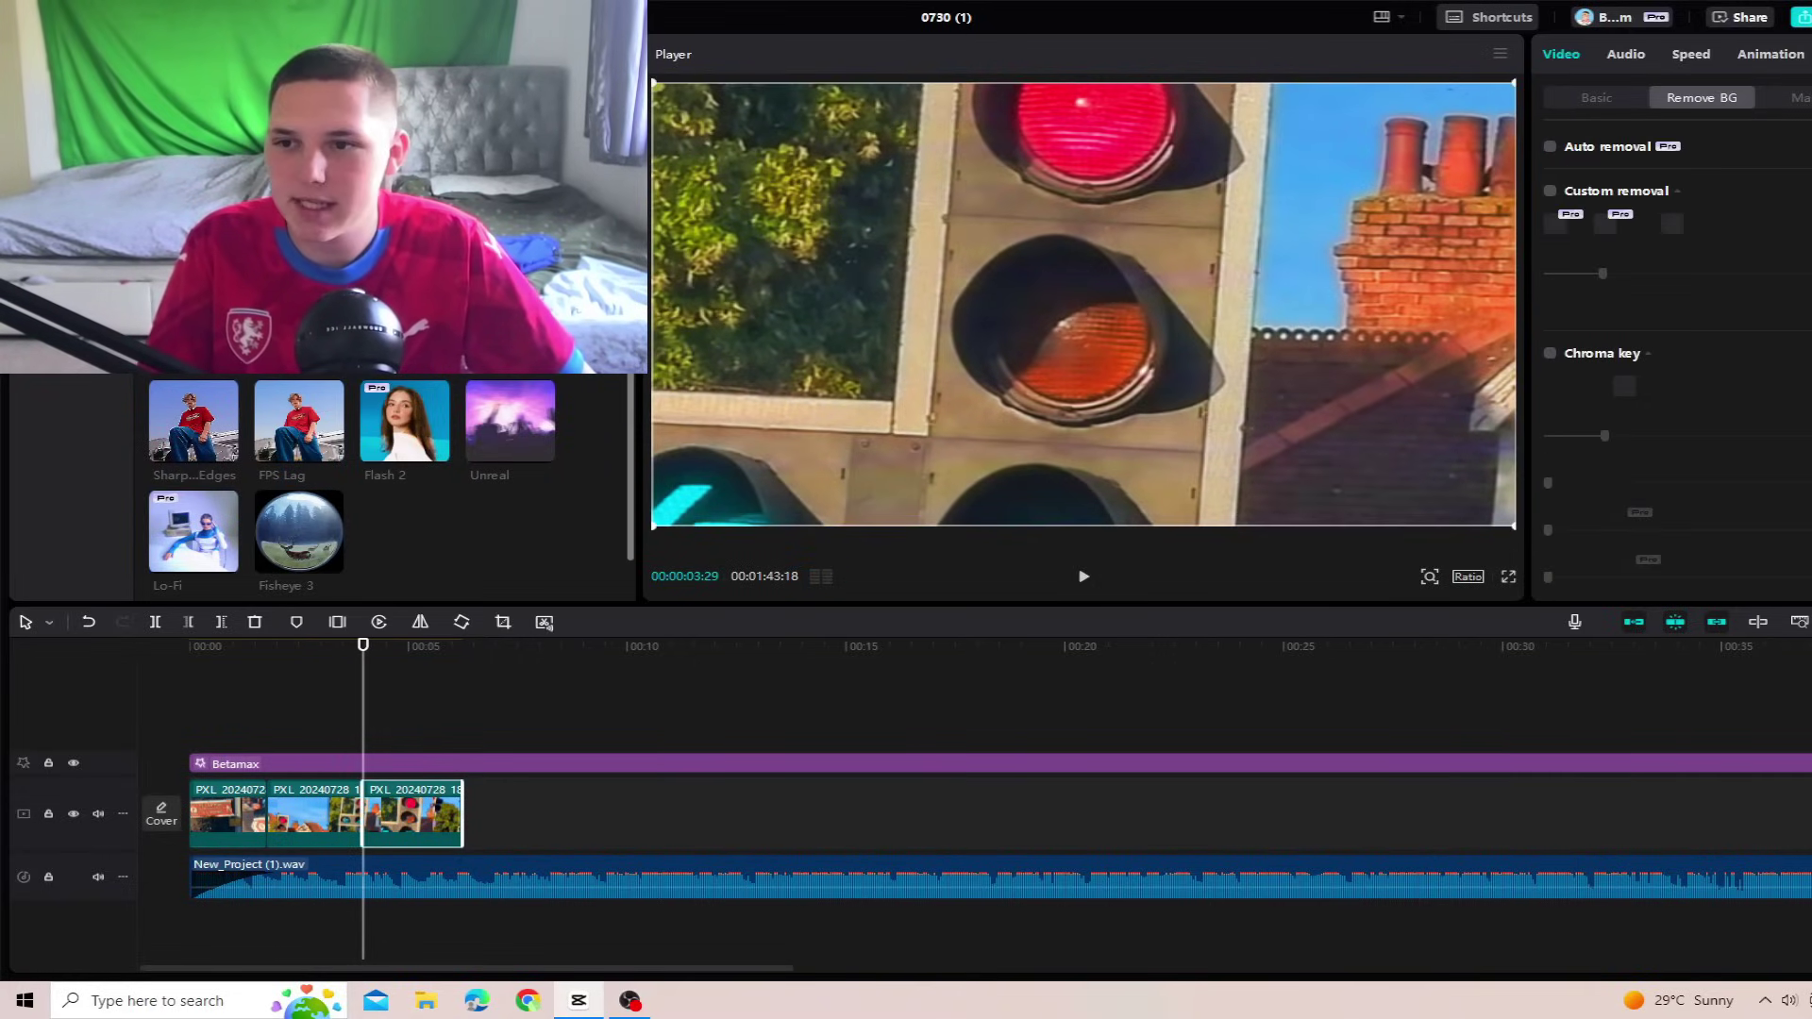
Step: Cut out the traffic light with custom background removal and move the cut-out clip to a track above the Betamax effect
click(1550, 190)
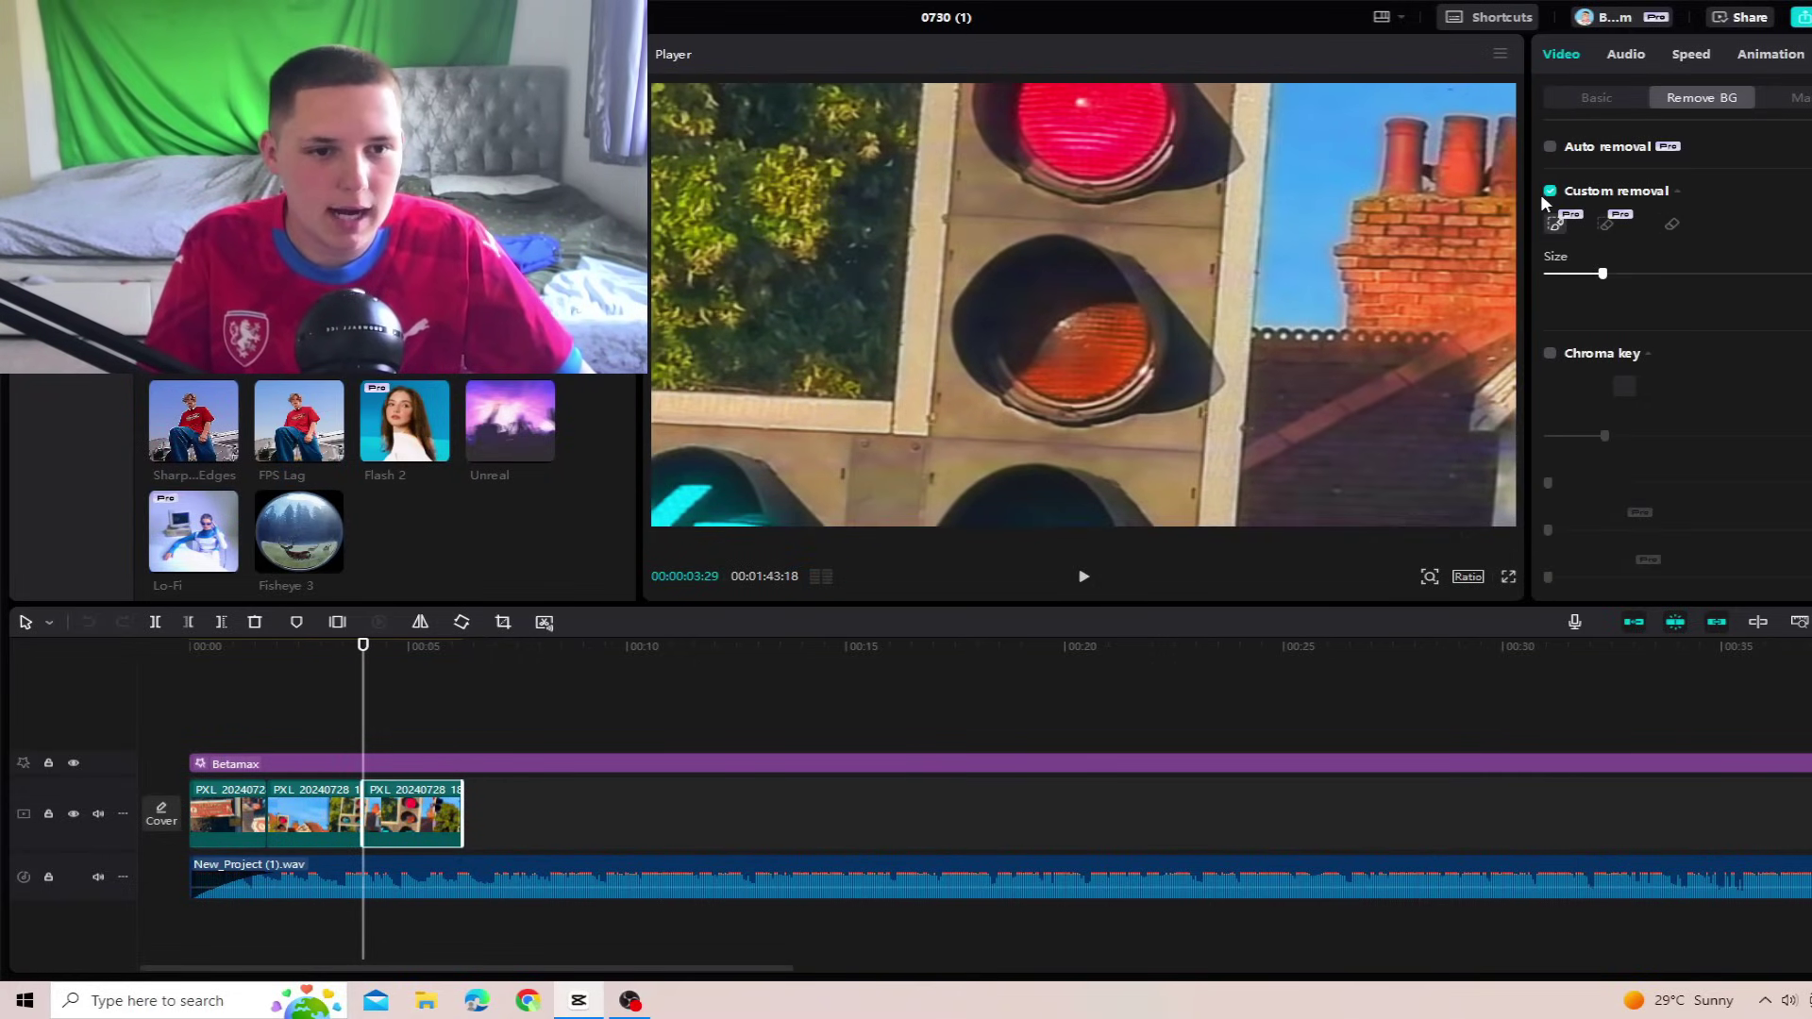
drag(361, 732, 375, 730)
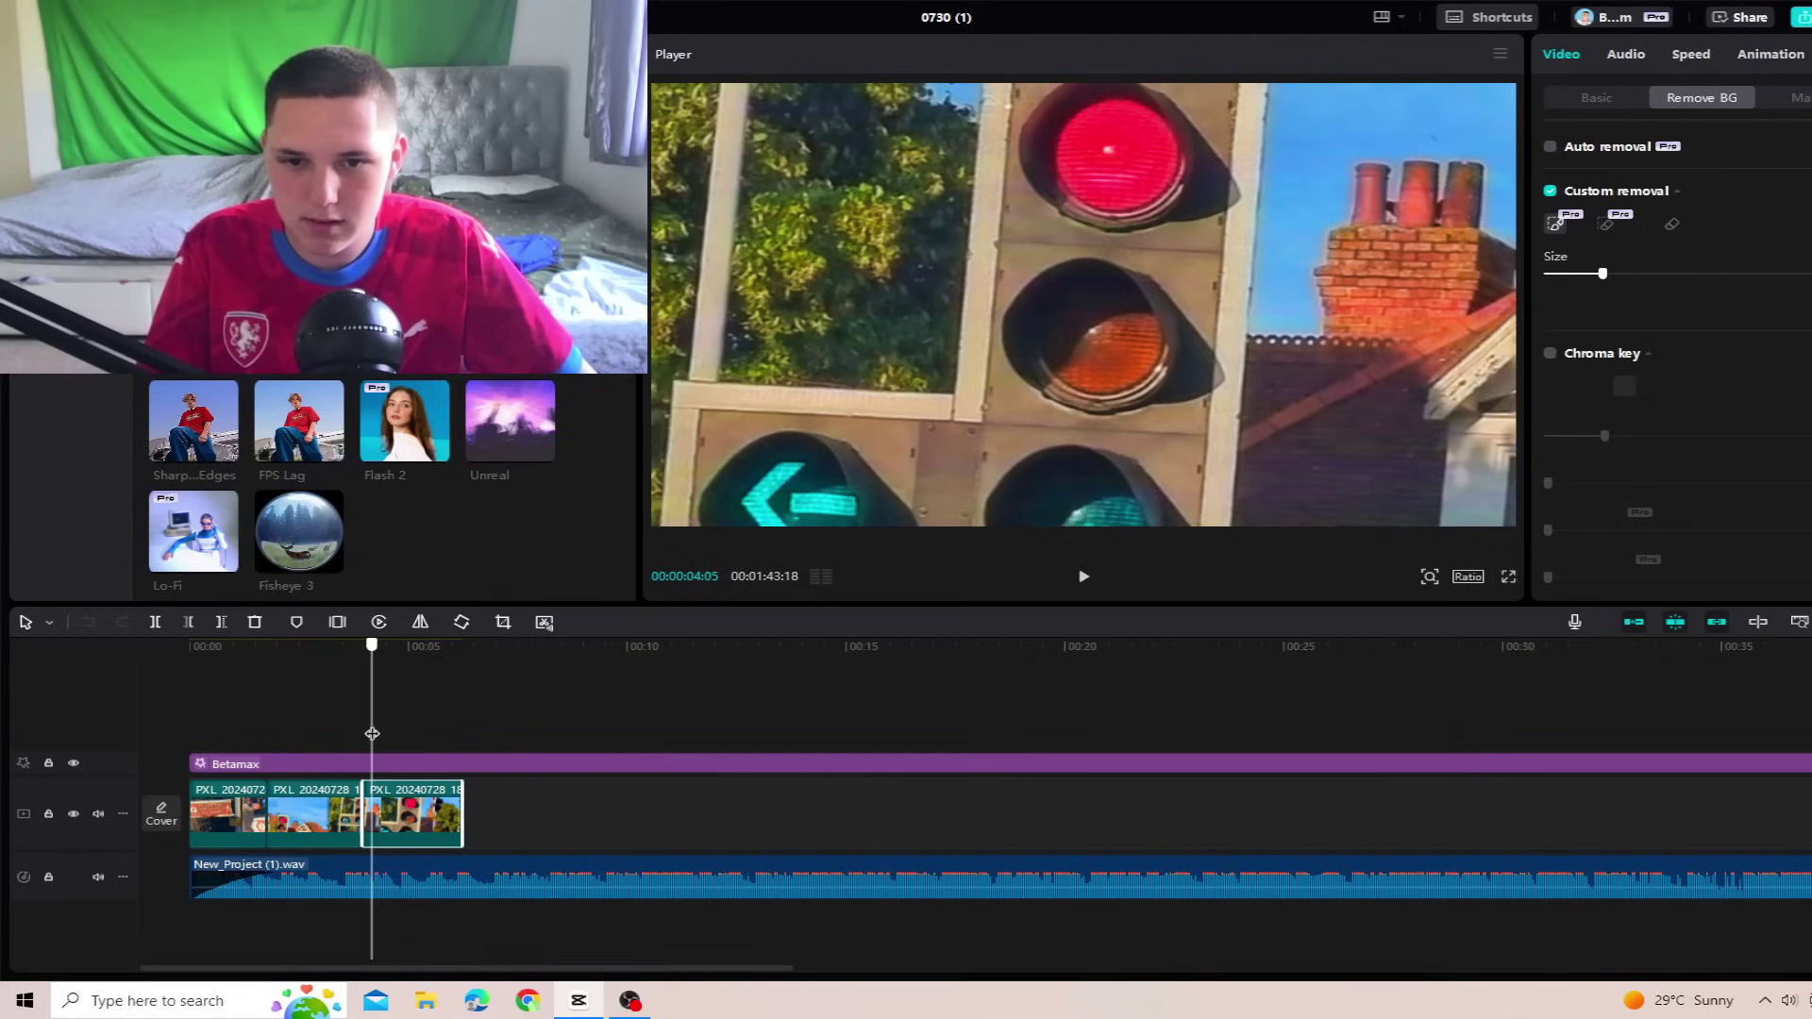
drag(1114, 246, 1113, 247)
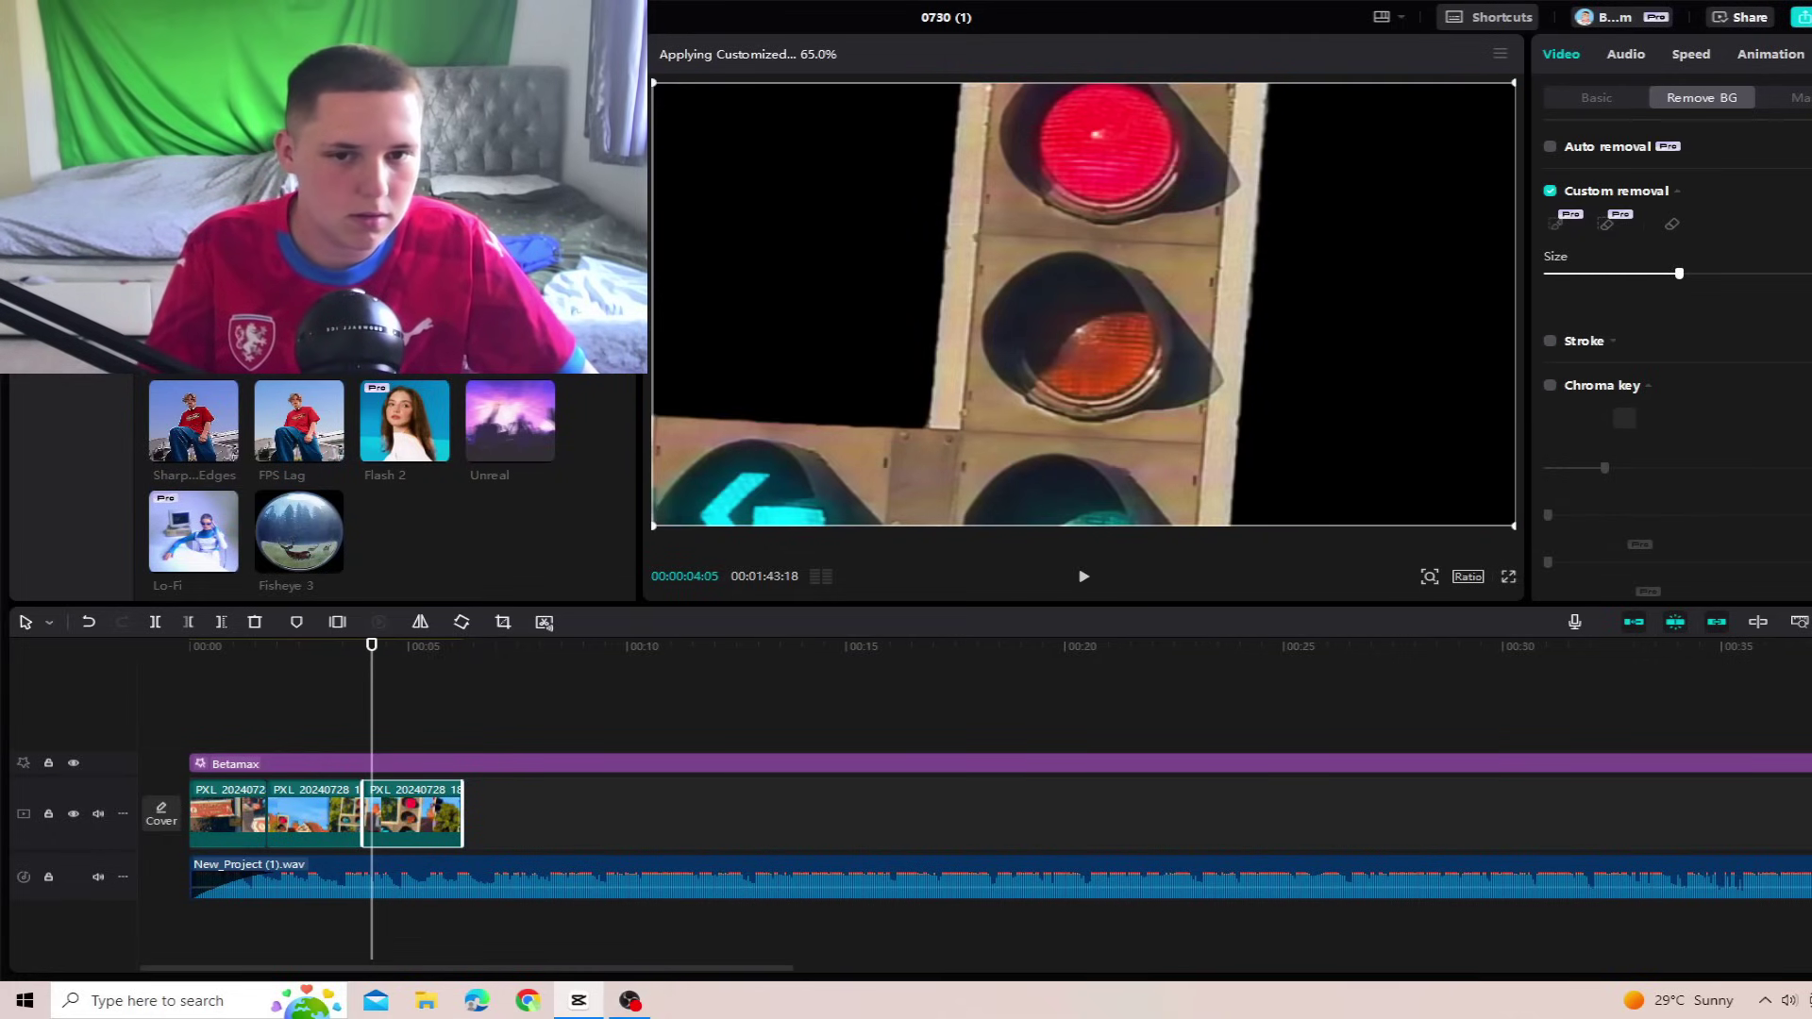
drag(375, 805, 375, 709)
click(345, 671)
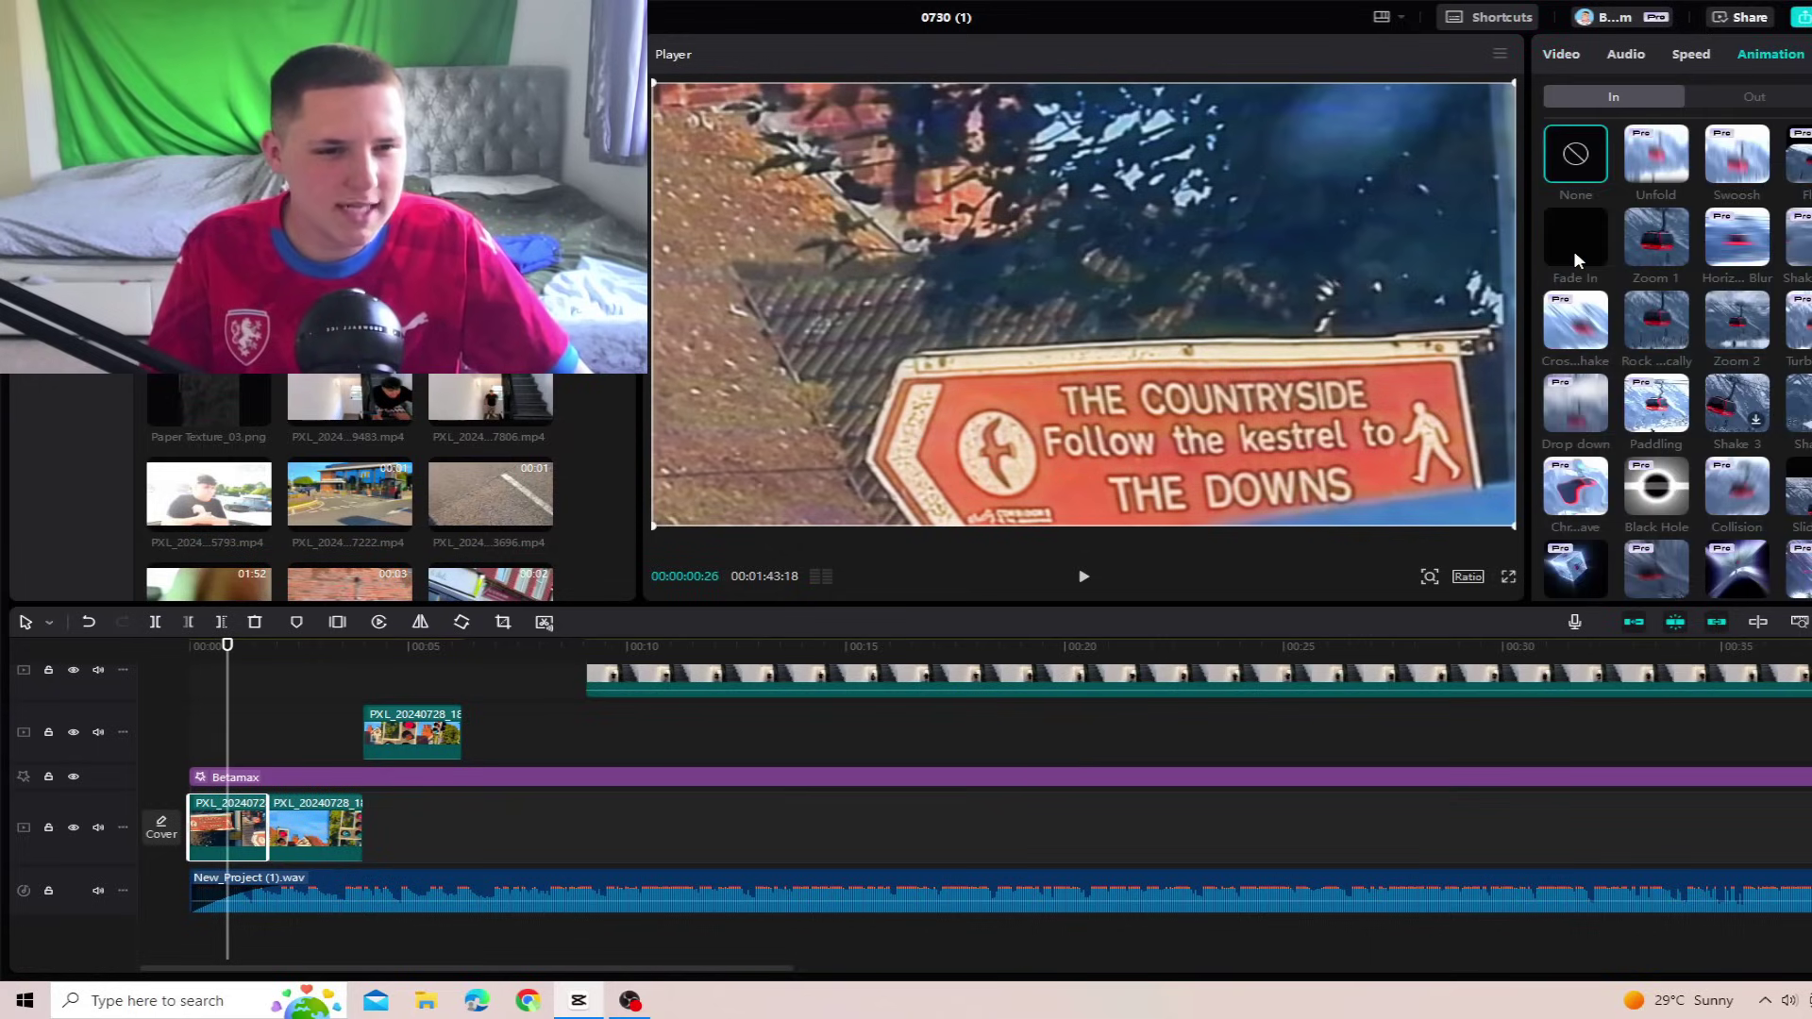
Step: Add a Fade In animation to the first clip, lengthen its duration and play back the opening
click(1573, 253)
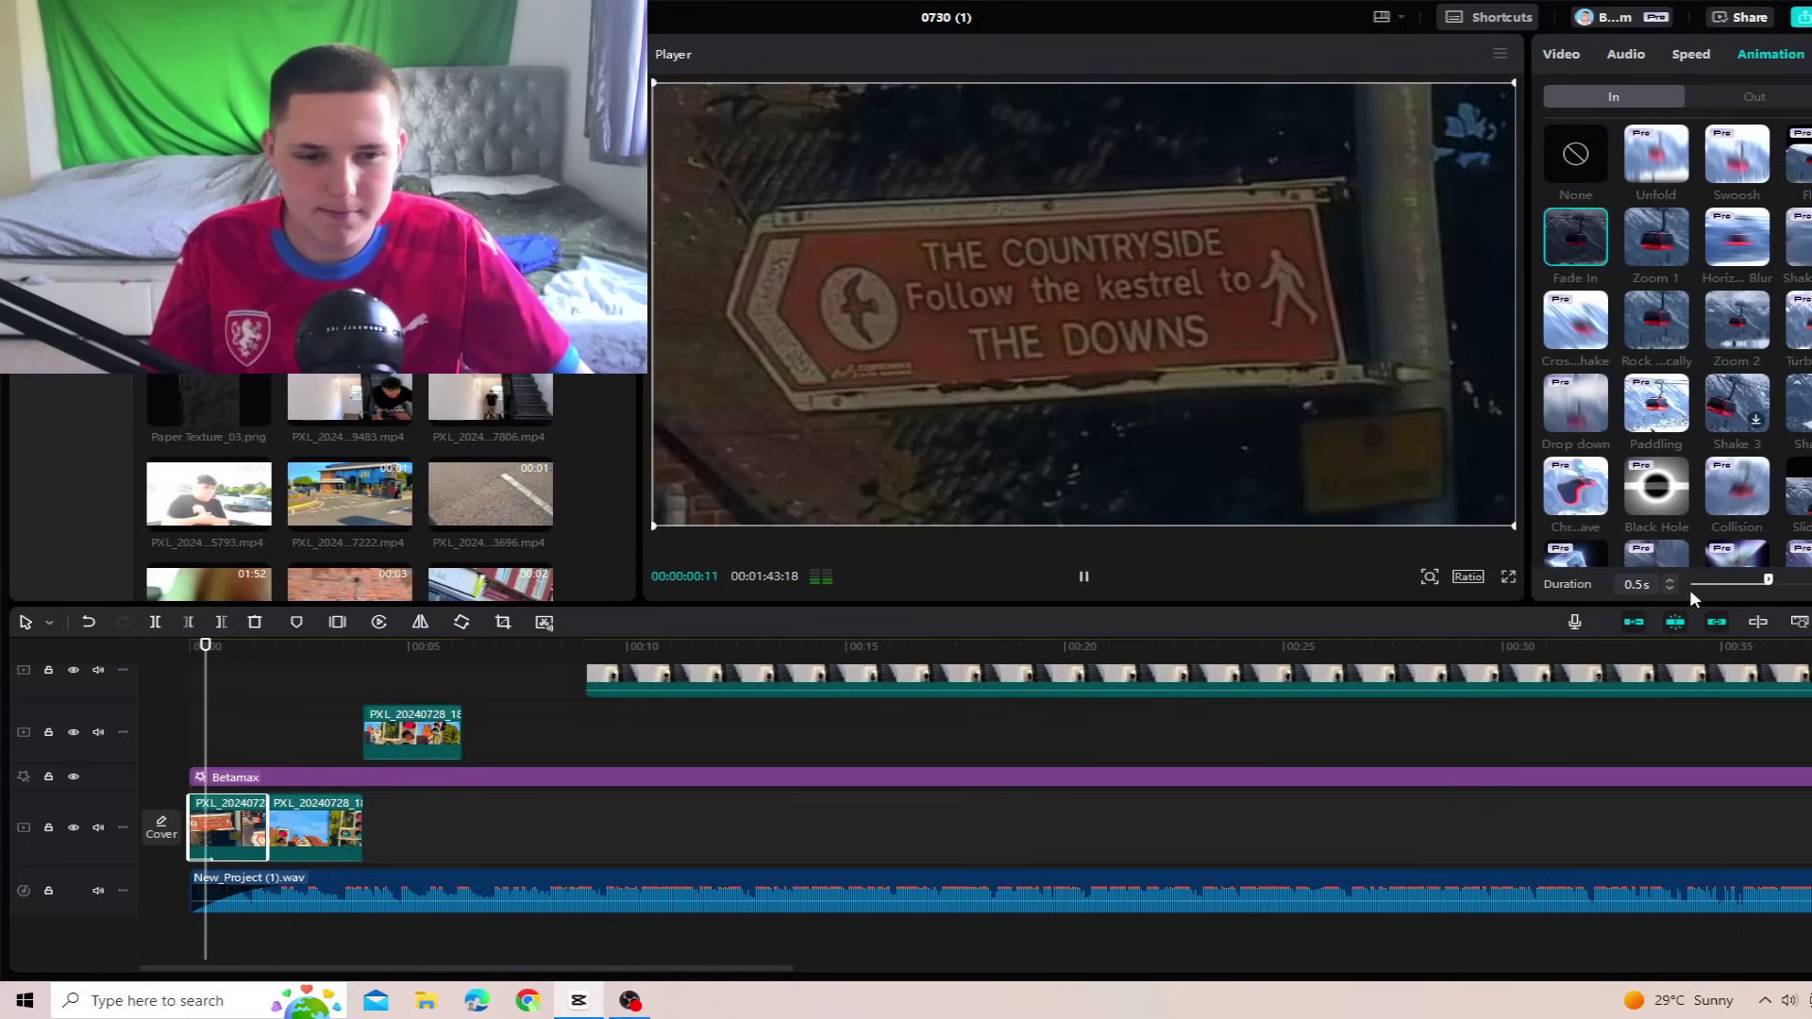
click(1671, 580)
click(224, 727)
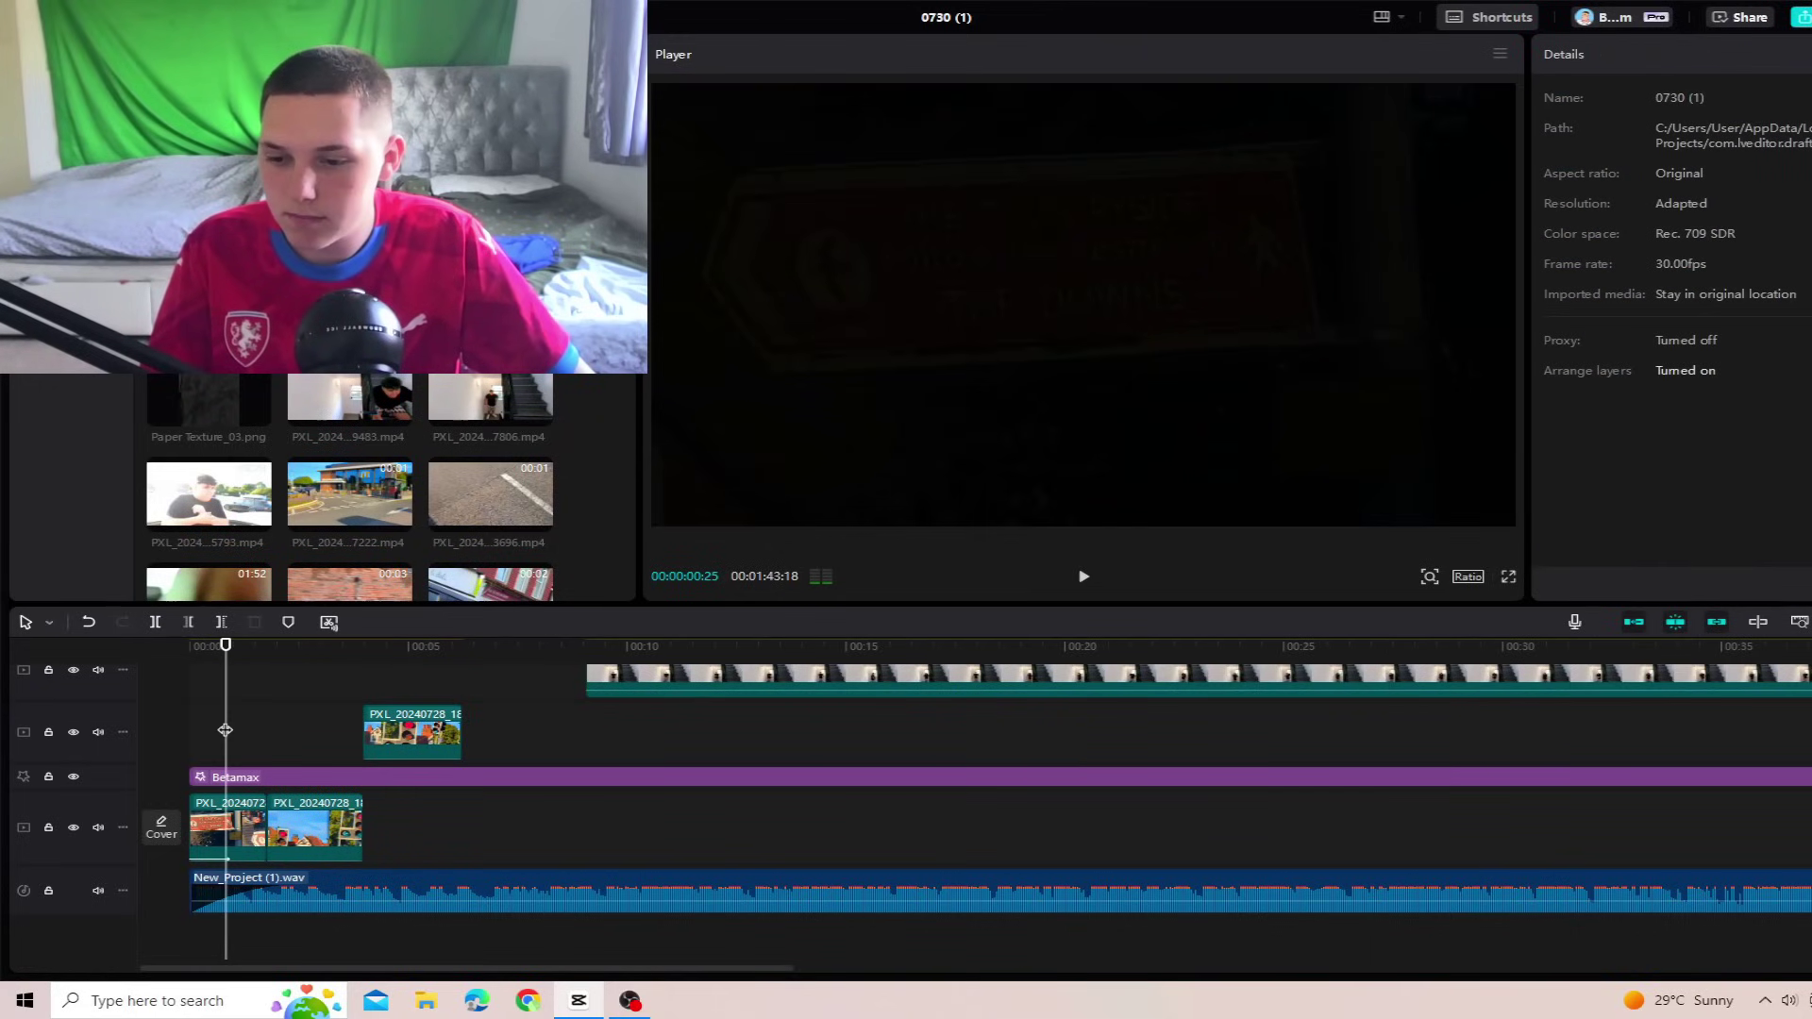
key(space)
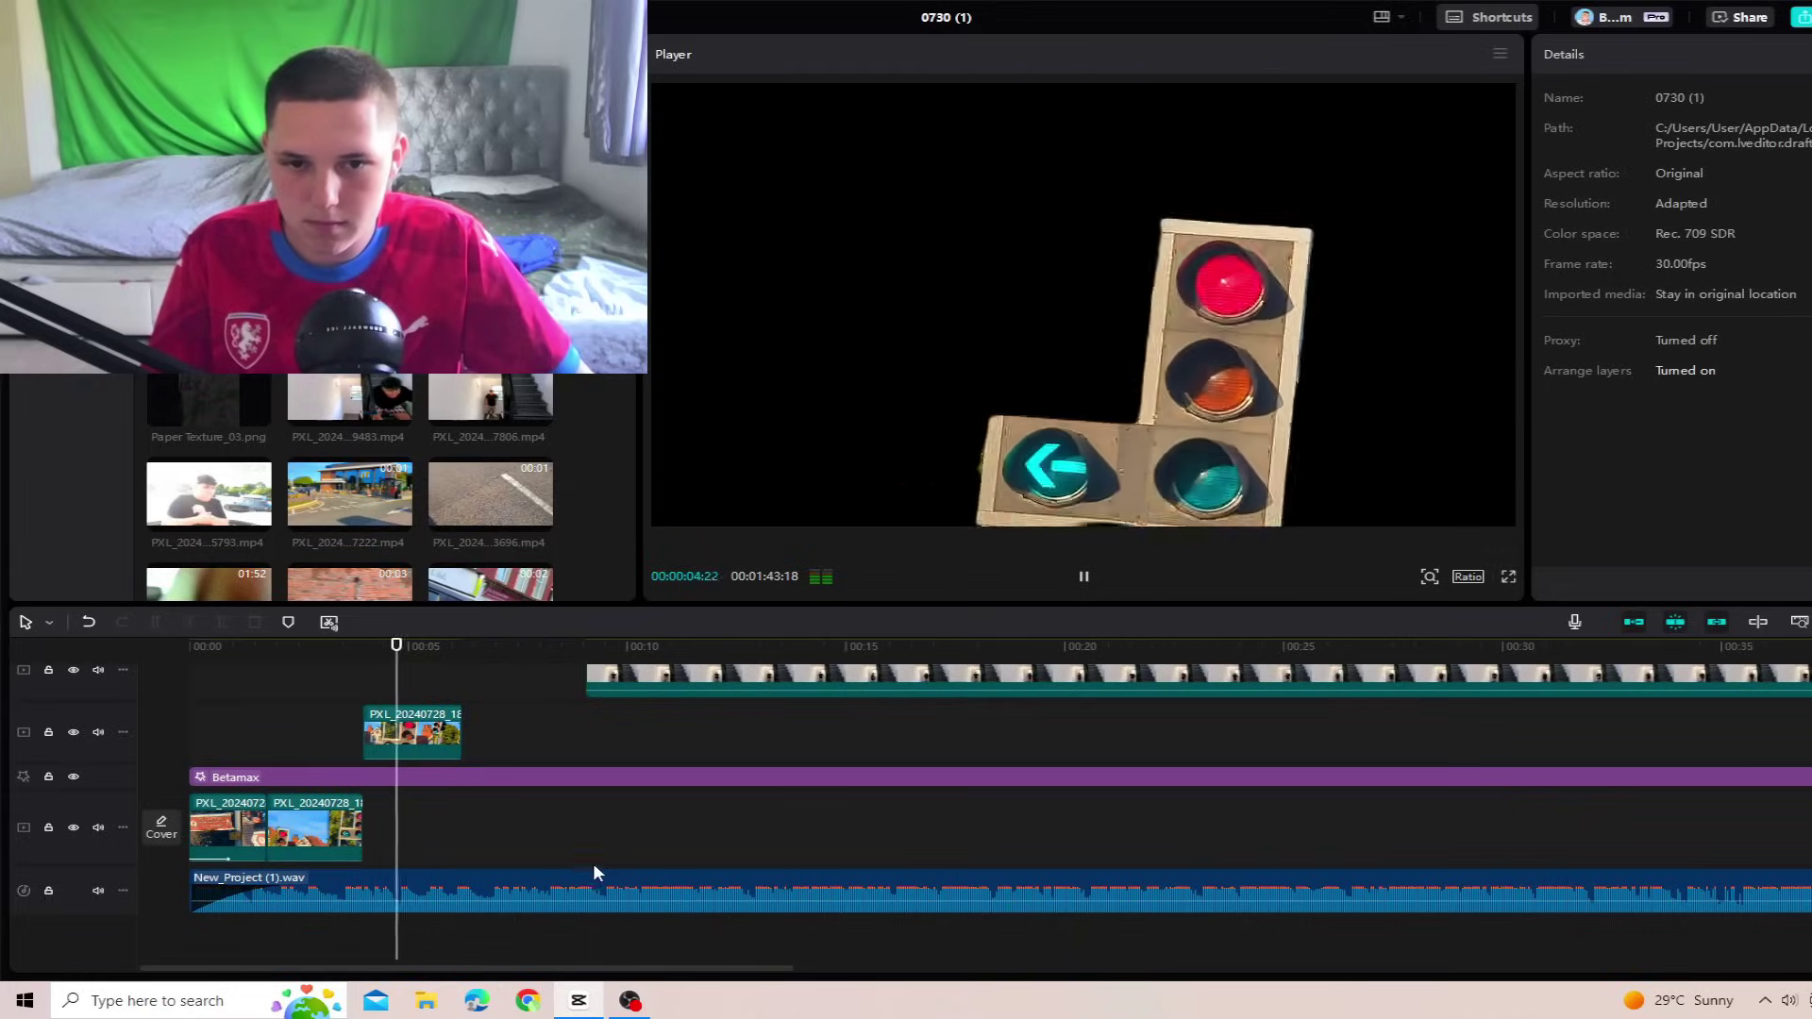
key(space)
Step: Move the Betamax effect to a track above the traffic light cut-out
scroll(376, 742, up, 2)
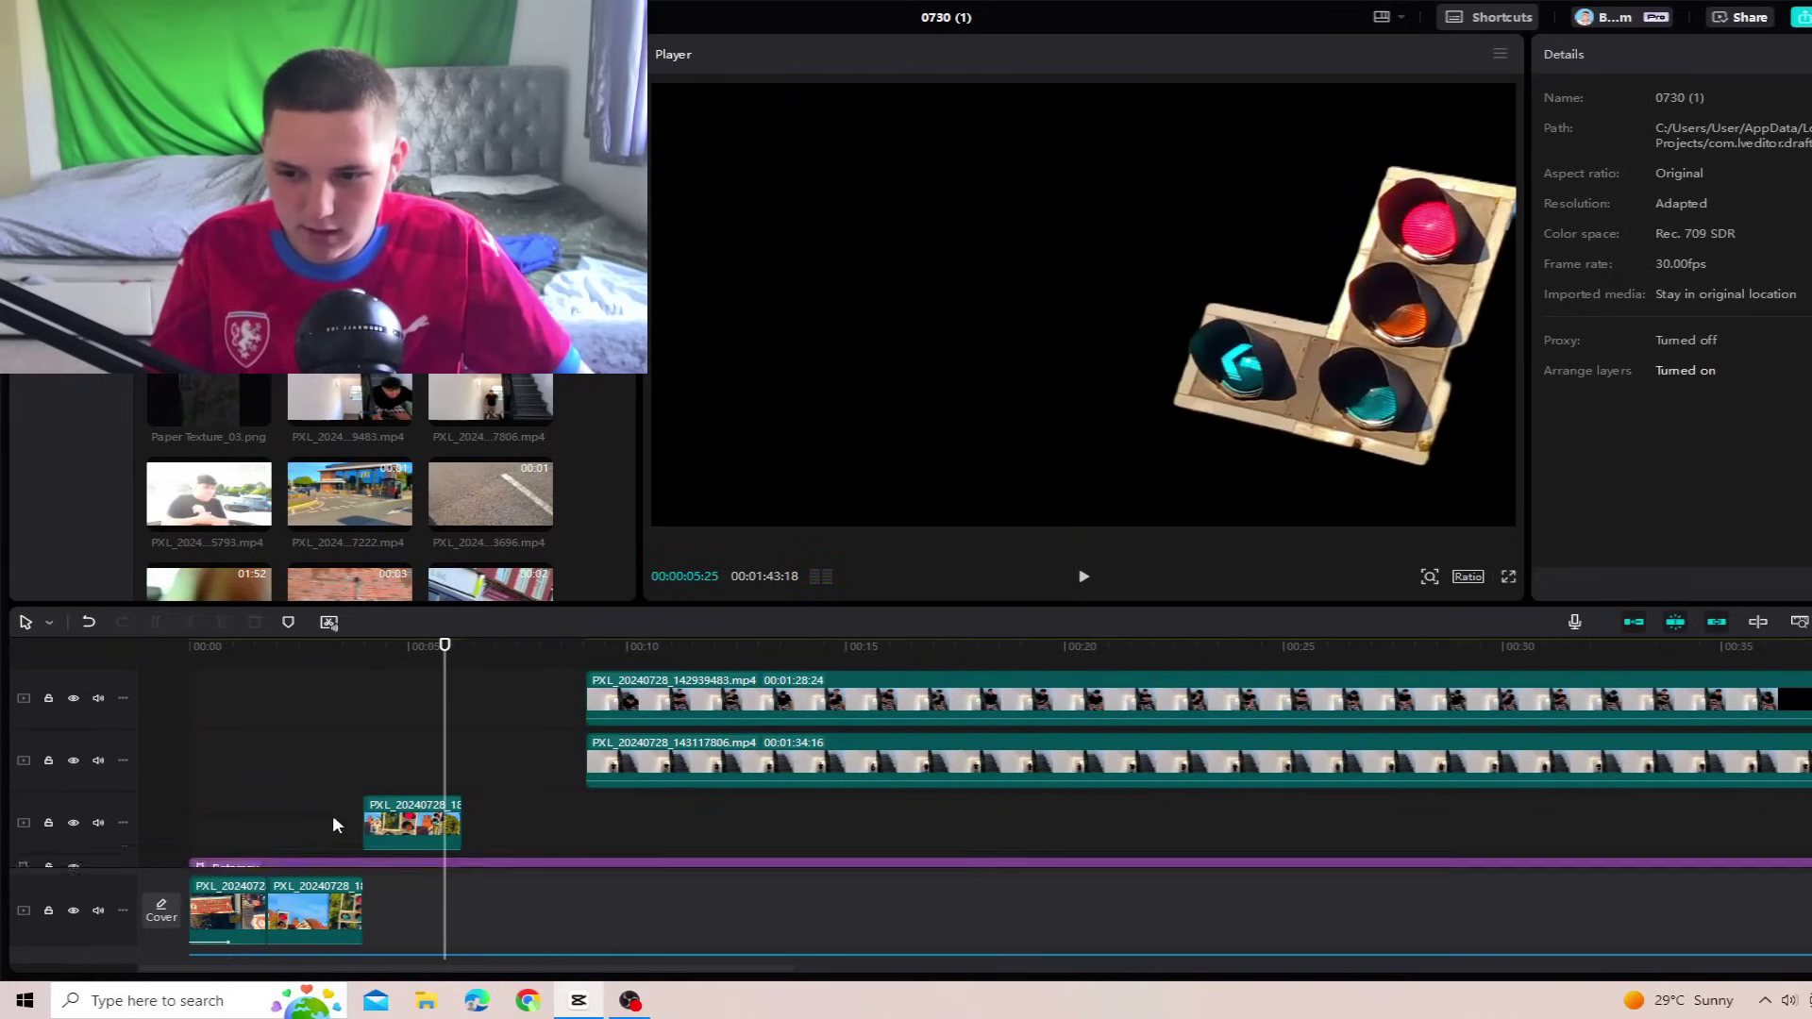
scroll(336, 819, down, 2)
drag(375, 774, 346, 684)
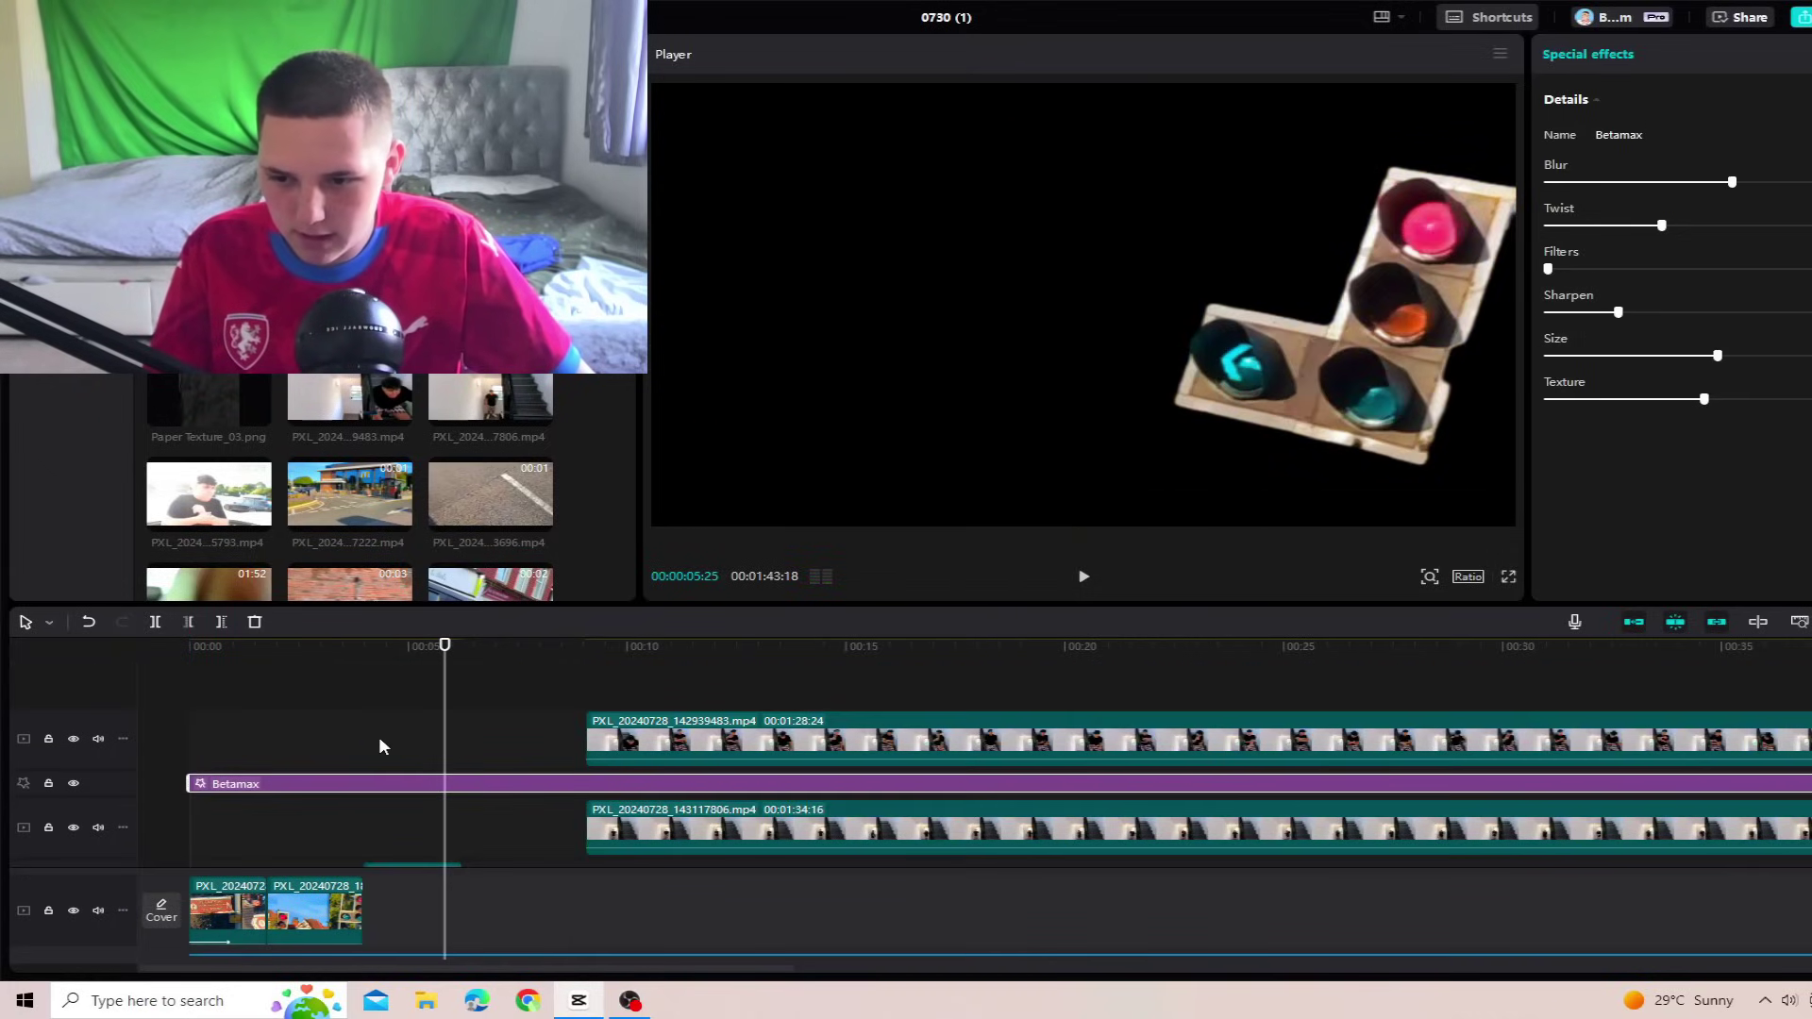
click(378, 739)
scroll(374, 746, down, 2)
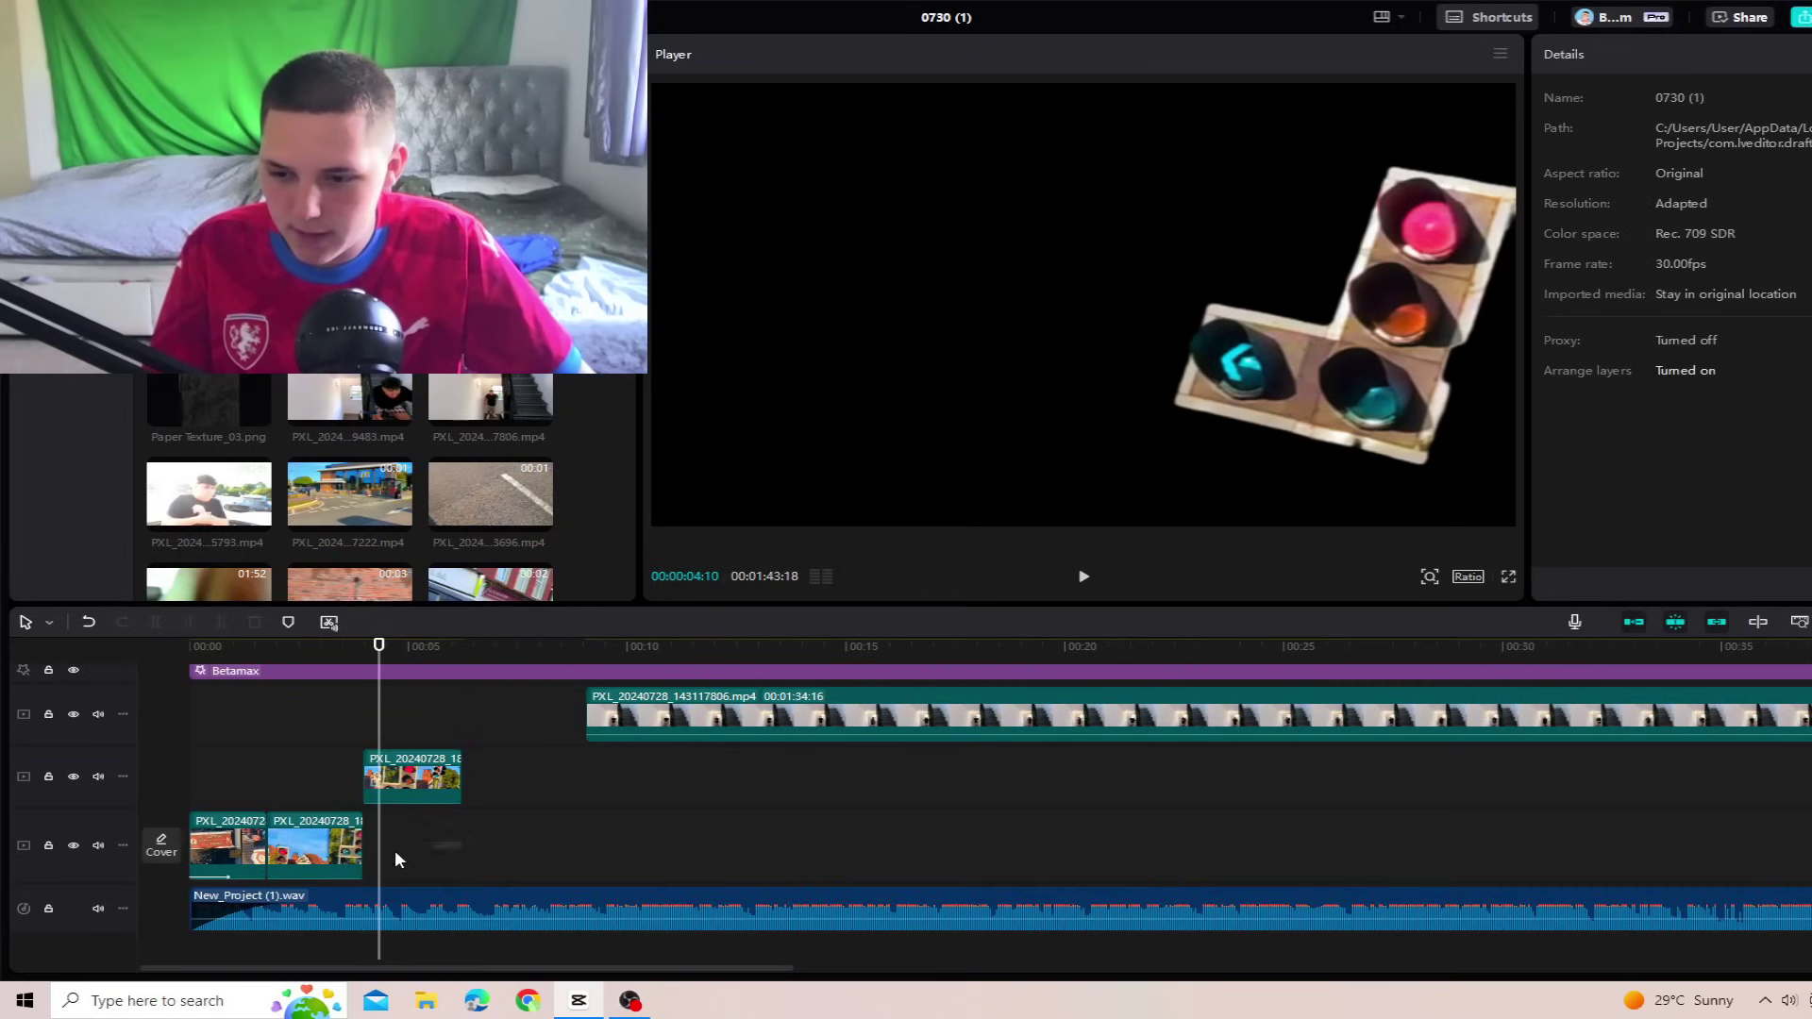
Step: Disable the opening clips and the traffic light cut-out, and move both stairwell clips to the start of the timeline
drag(396, 861, 208, 763)
key(v)
drag(620, 732, 74, 721)
scroll(194, 688, up, 3)
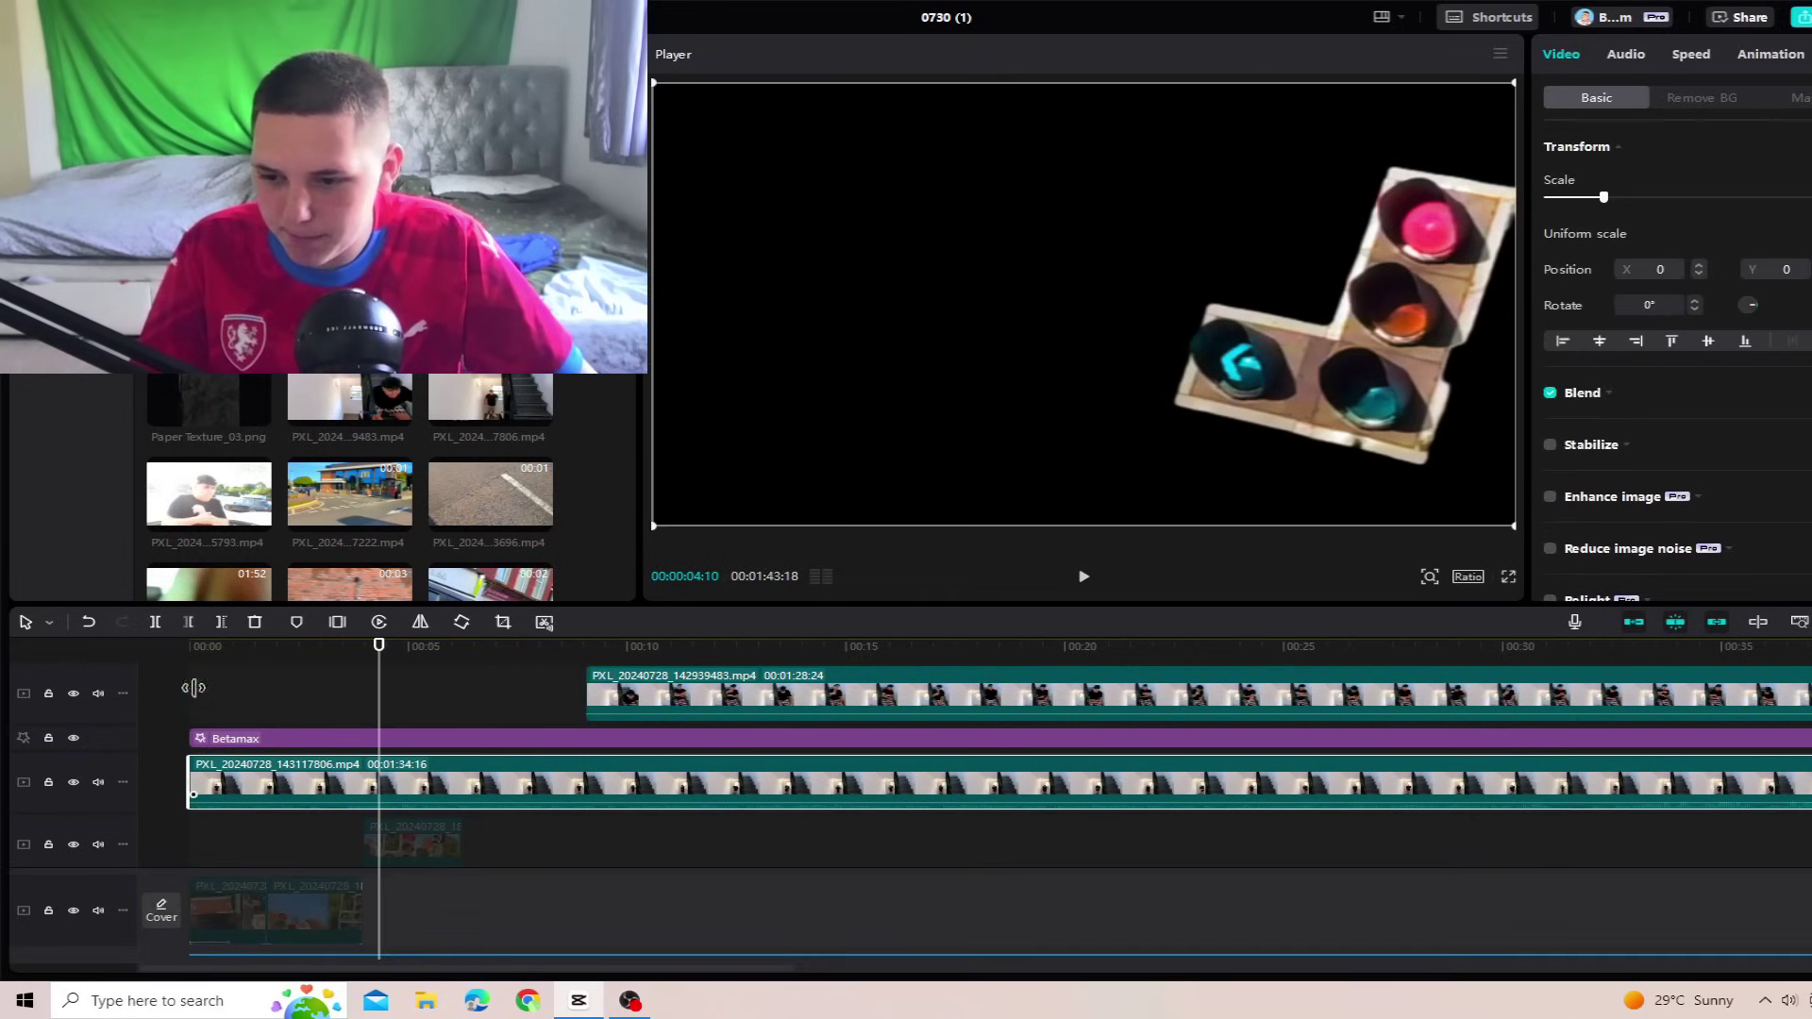
click(194, 688)
drag(623, 714, 94, 710)
Step: Move PXL_20240728_143117806.mp4 to start where the opening clips end and play it back against the music
key(space)
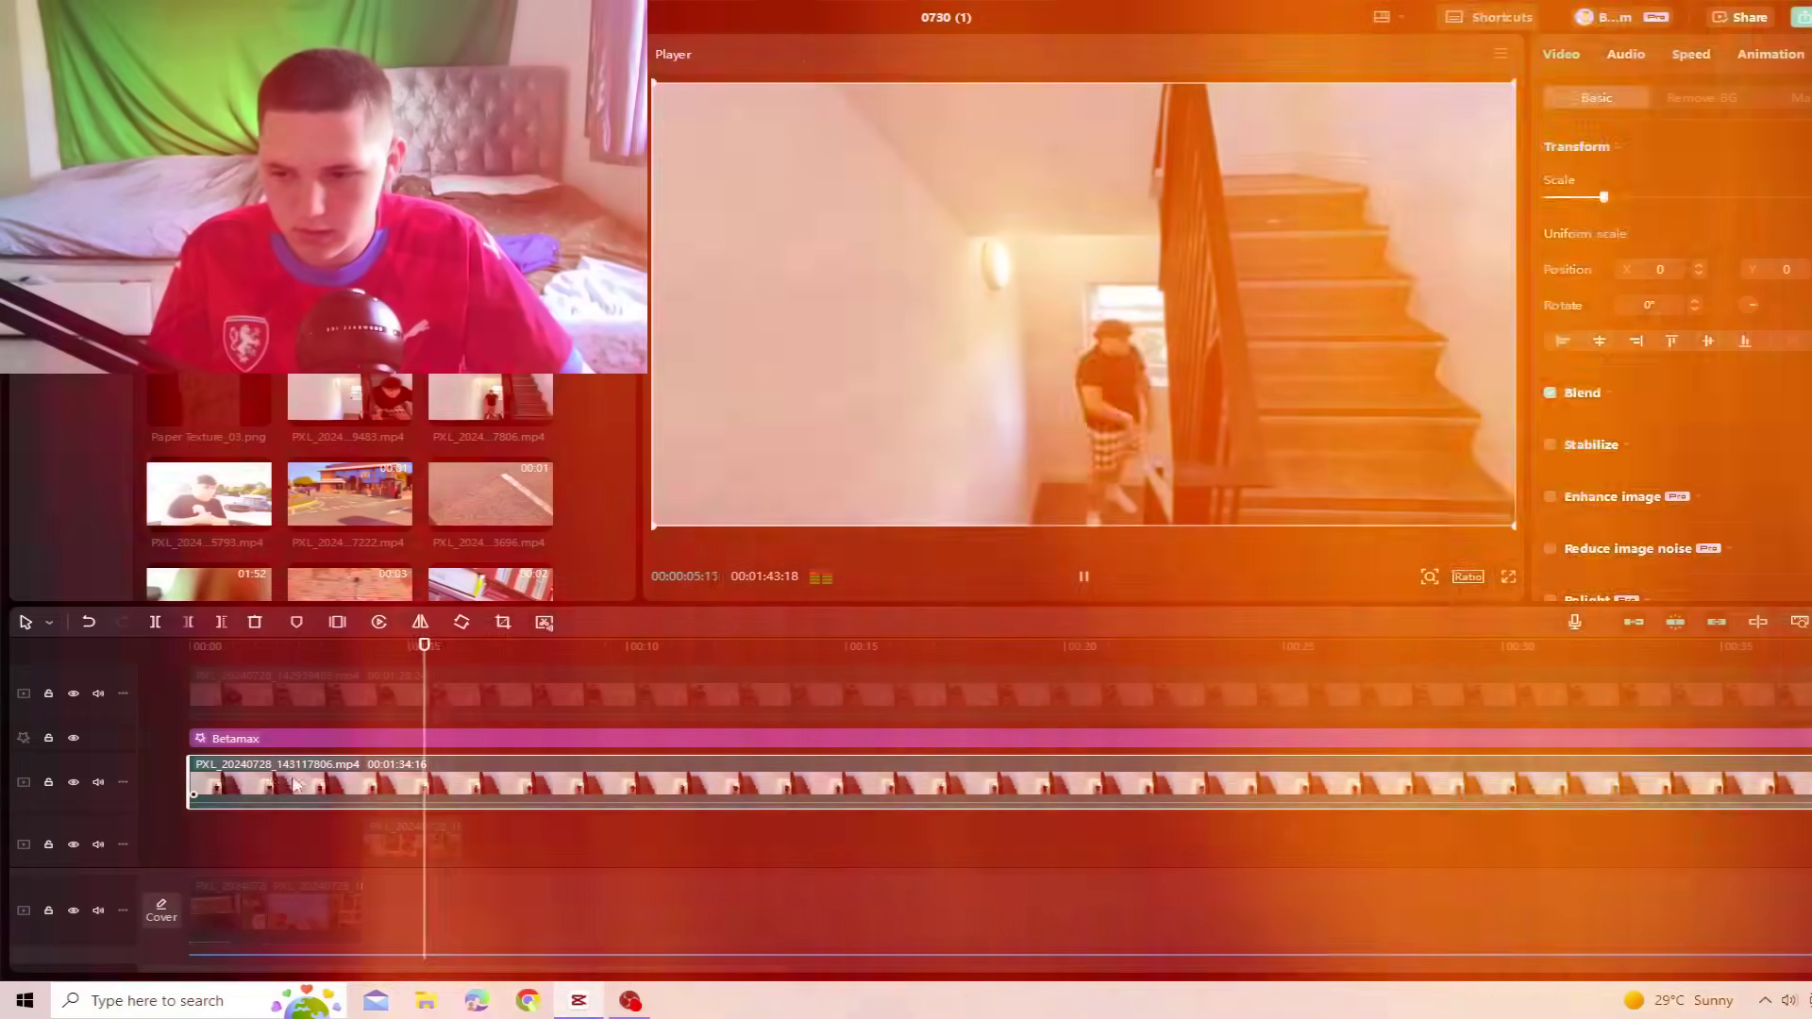
drag(193, 783, 394, 784)
click(364, 782)
key(space)
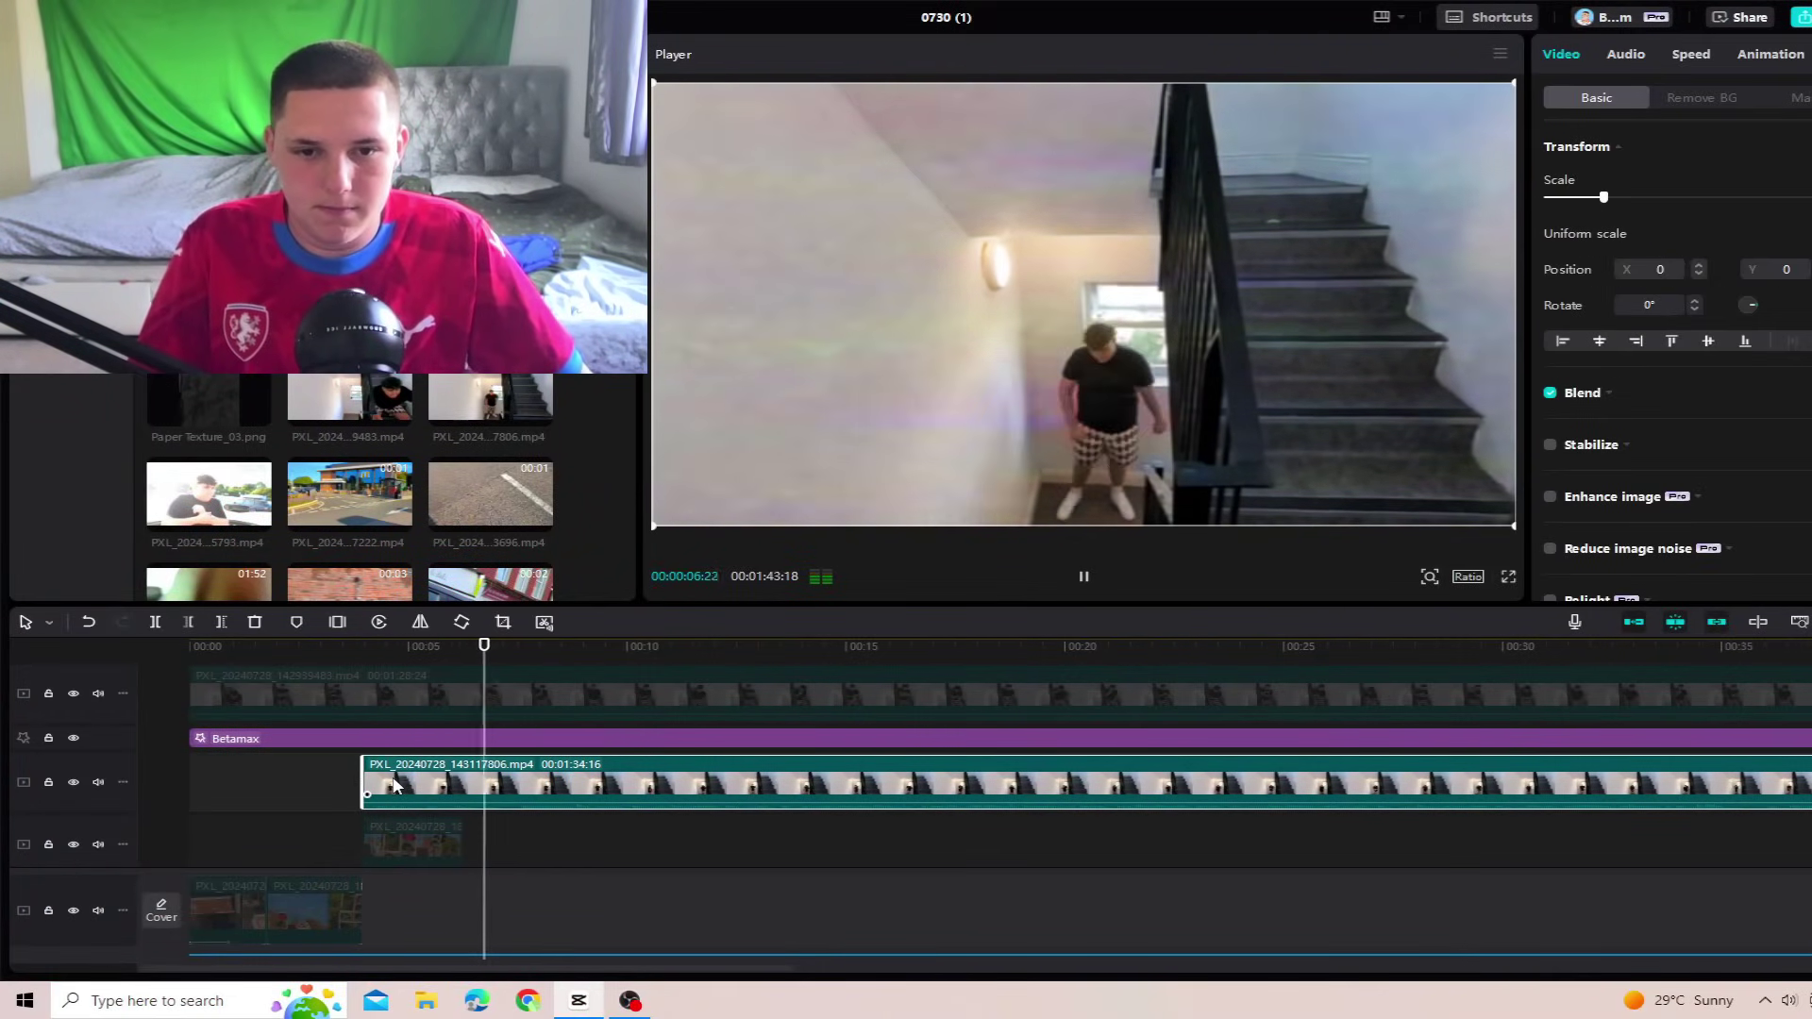
key(space)
scroll(687, 790, up, 1)
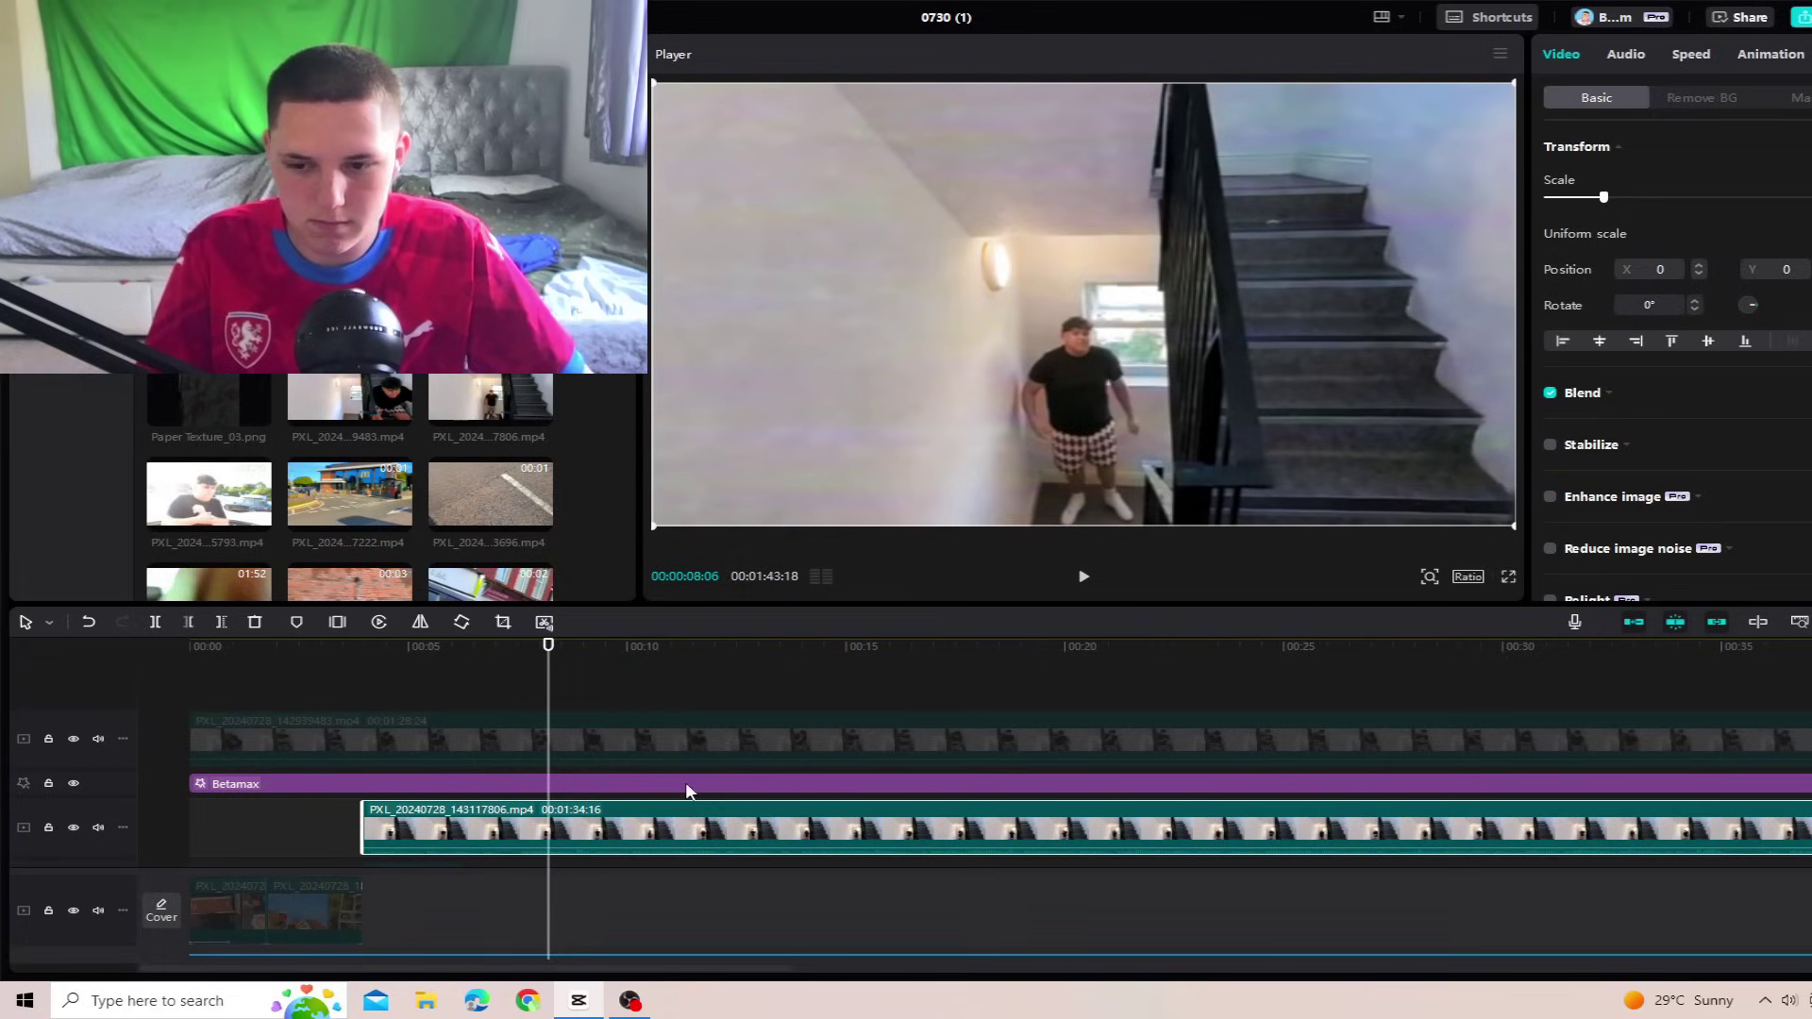
Step: Raise the volume of PXL_20240728_143117806.mp4 and disable the Betamax effect
click(1626, 54)
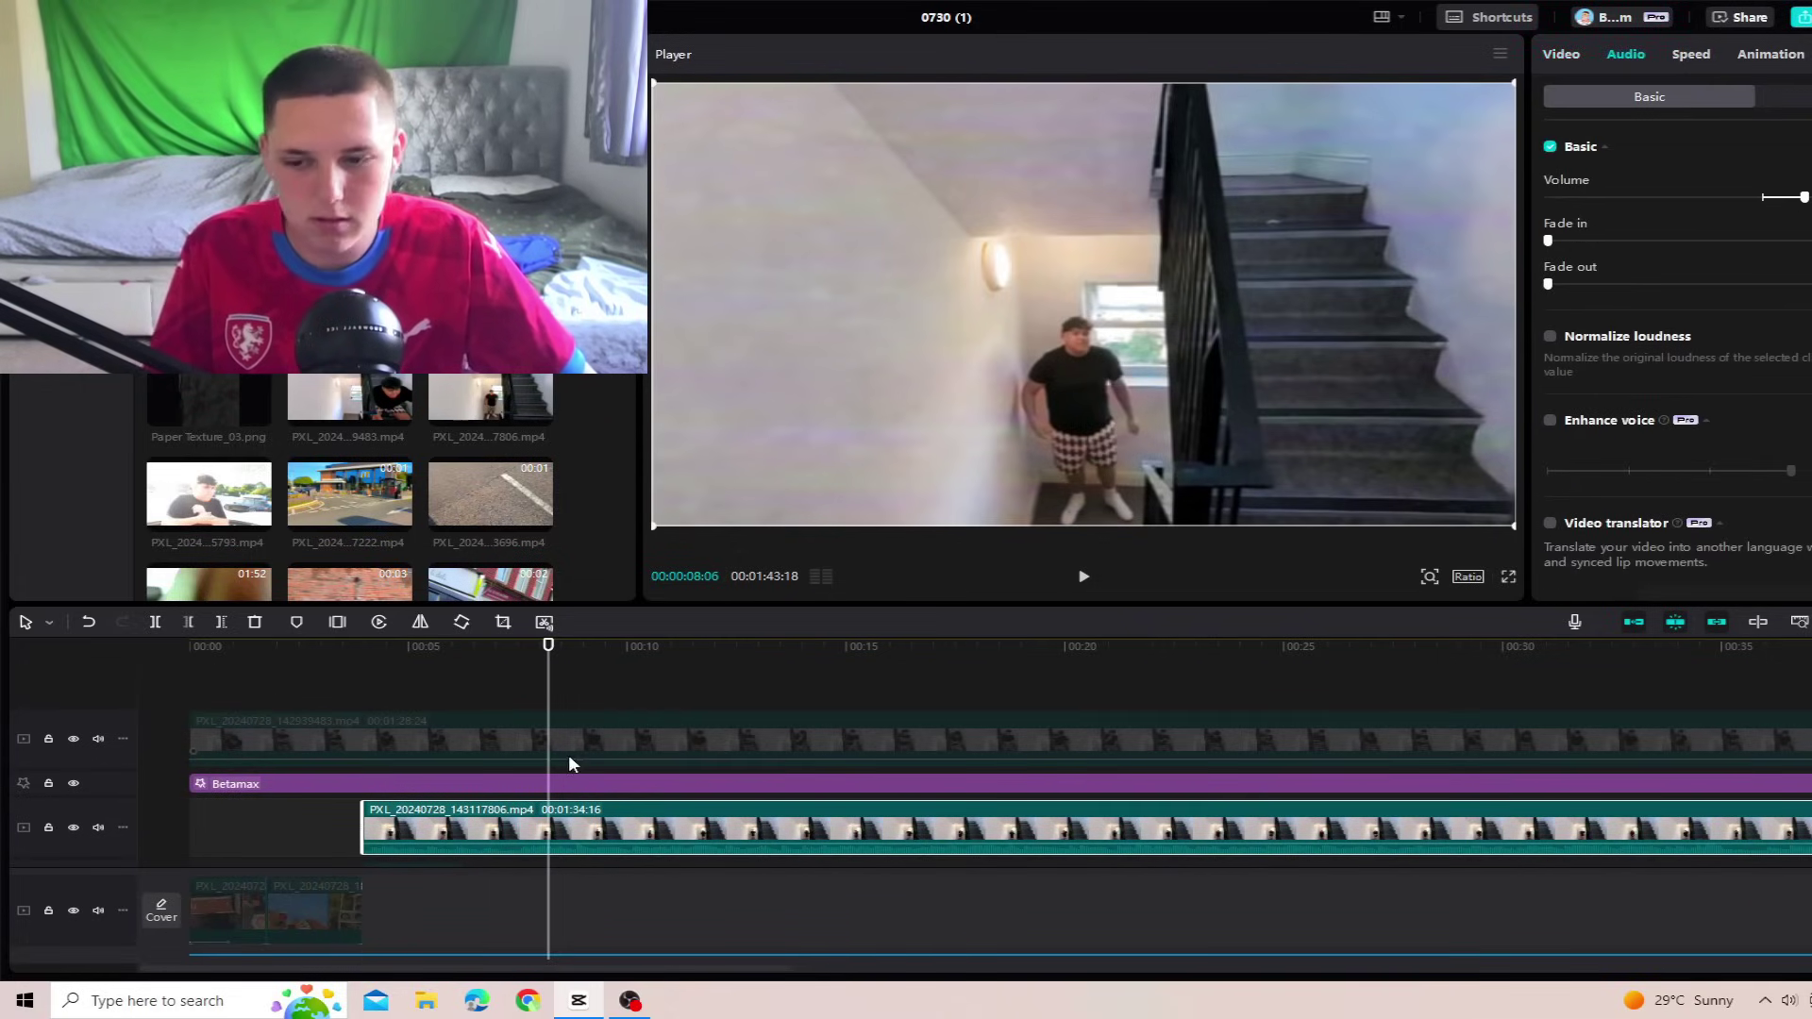
click(568, 783)
key(Delete)
click(458, 666)
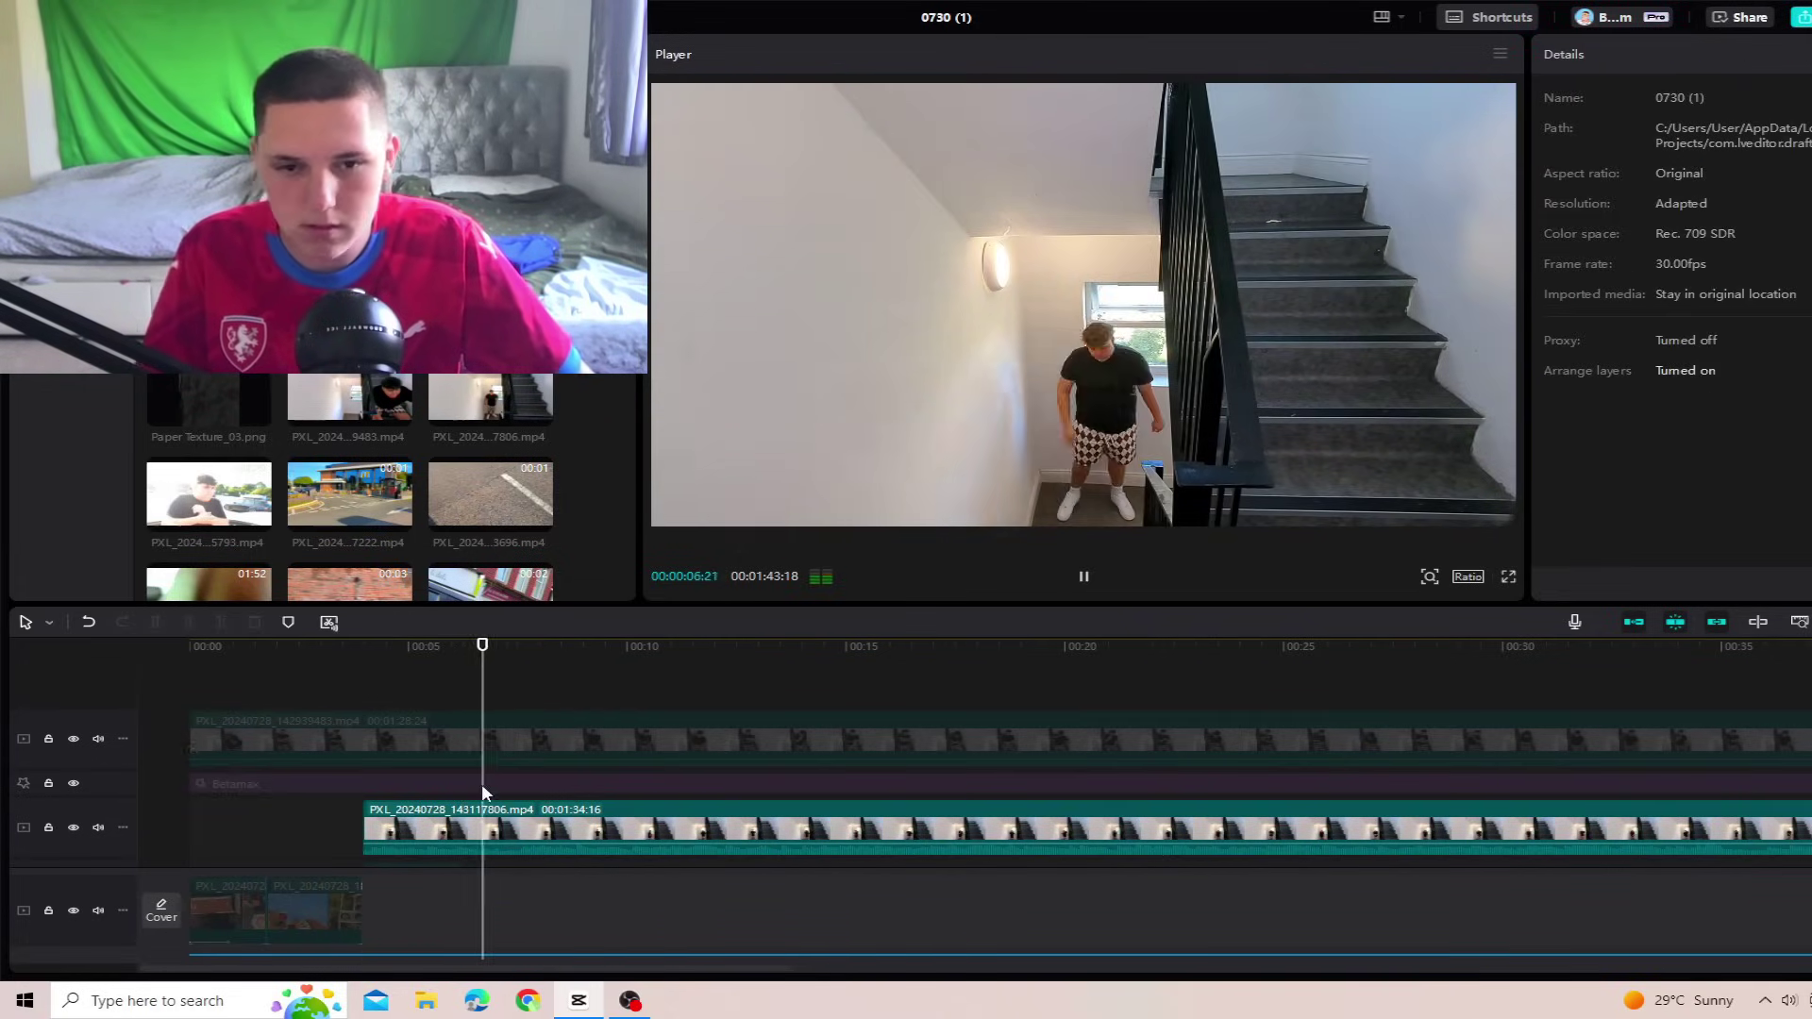
Step: Shift PXL_20240728_143117806.mp4 to start at 00:00:03:14, playing it back repeatedly to sync the performance with the music
drag(552, 843, 516, 843)
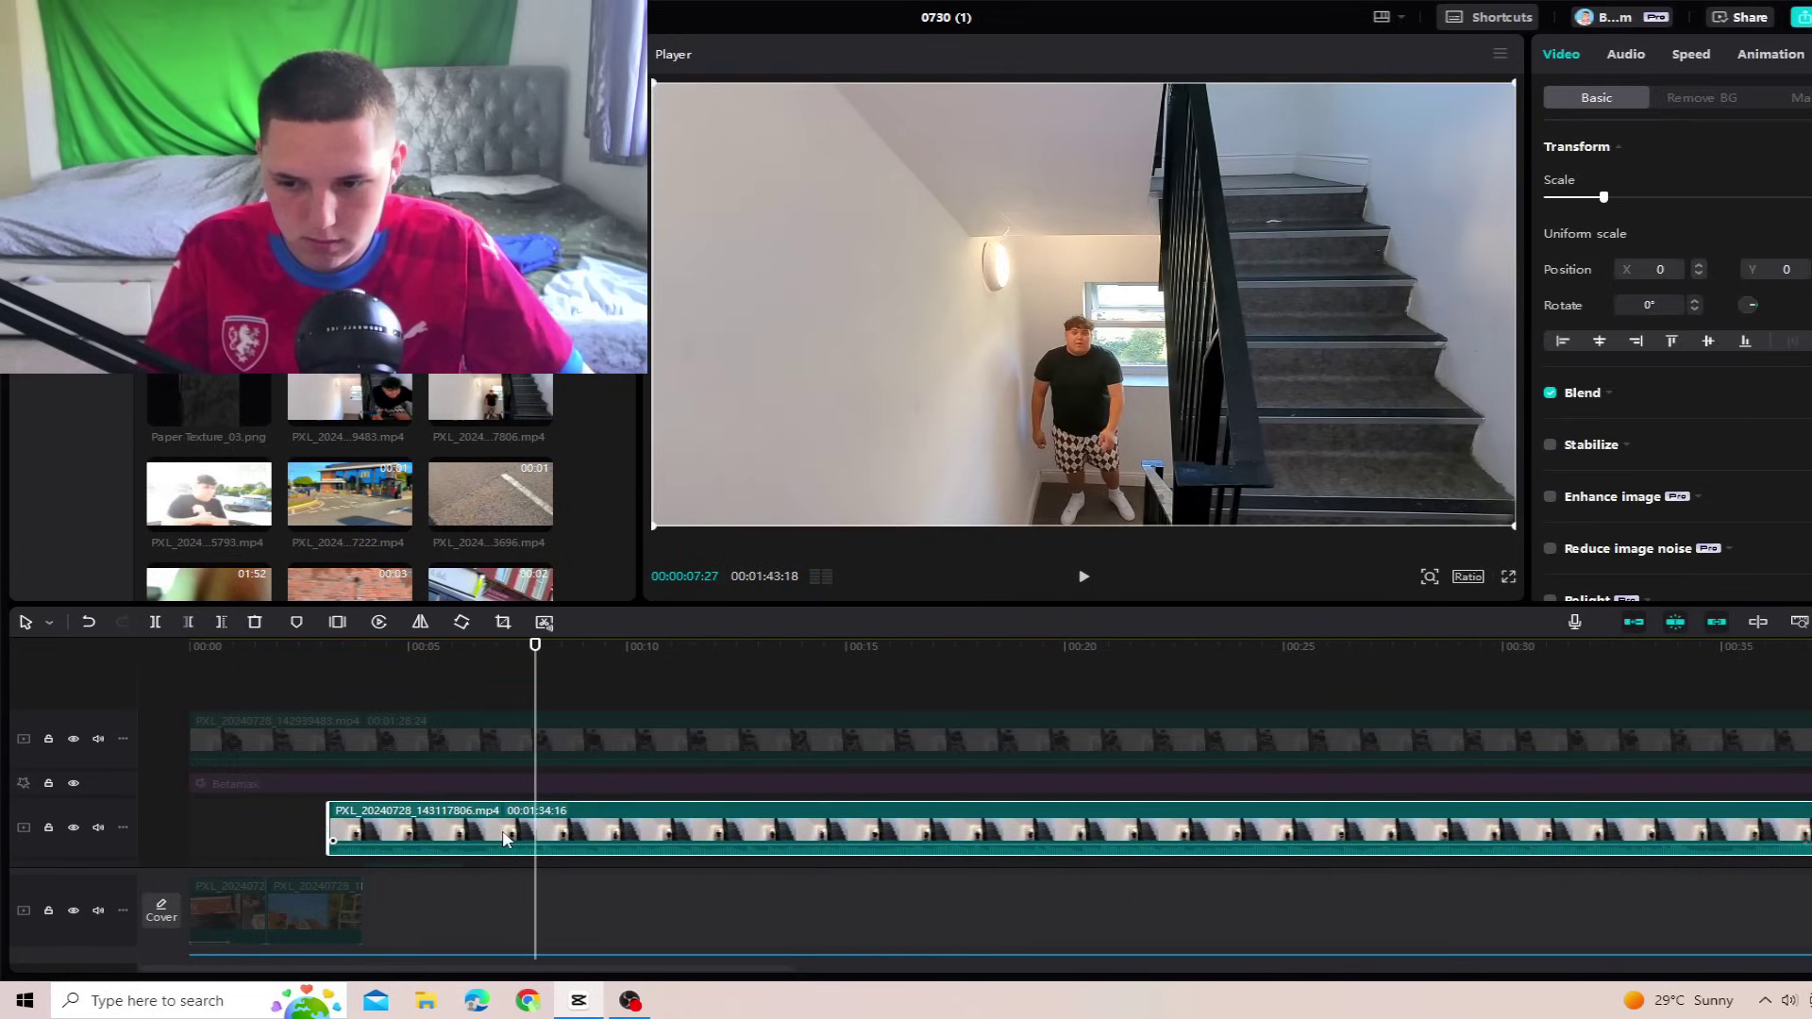
click(425, 865)
click(493, 867)
drag(454, 831, 493, 829)
click(445, 857)
key(space)
key(space)
click(475, 693)
key(space)
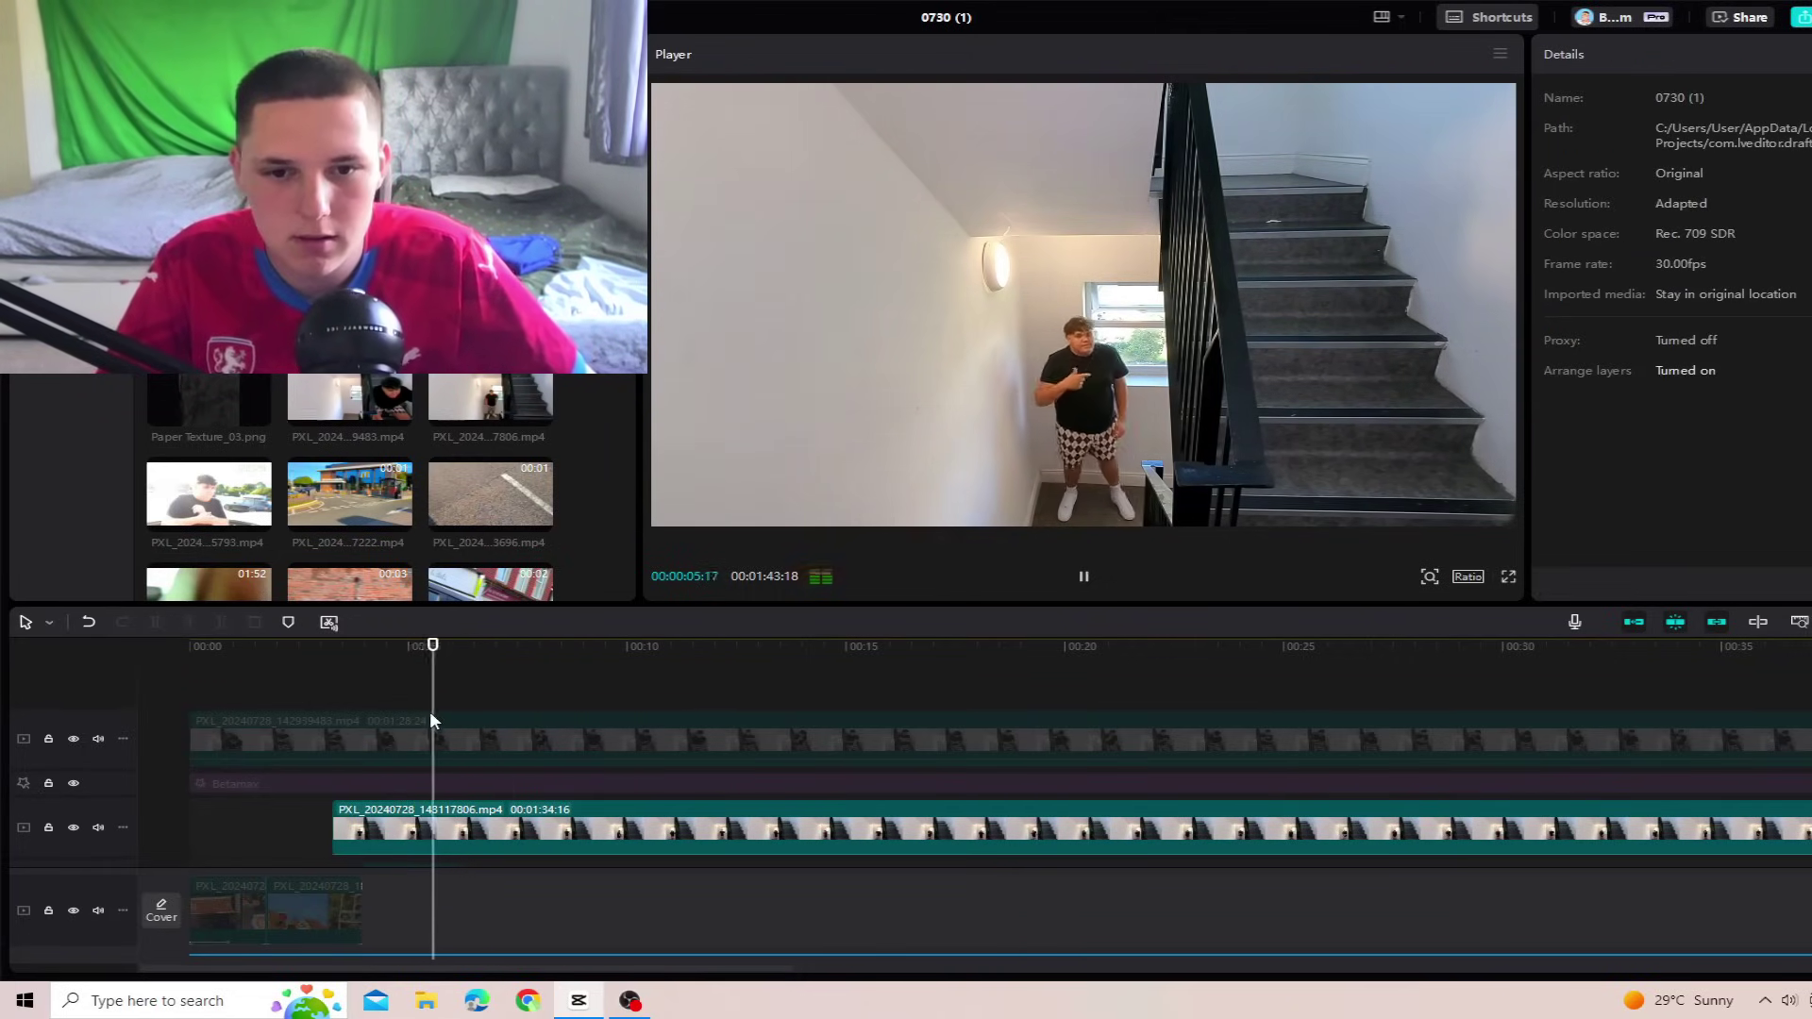
key(space)
click(506, 840)
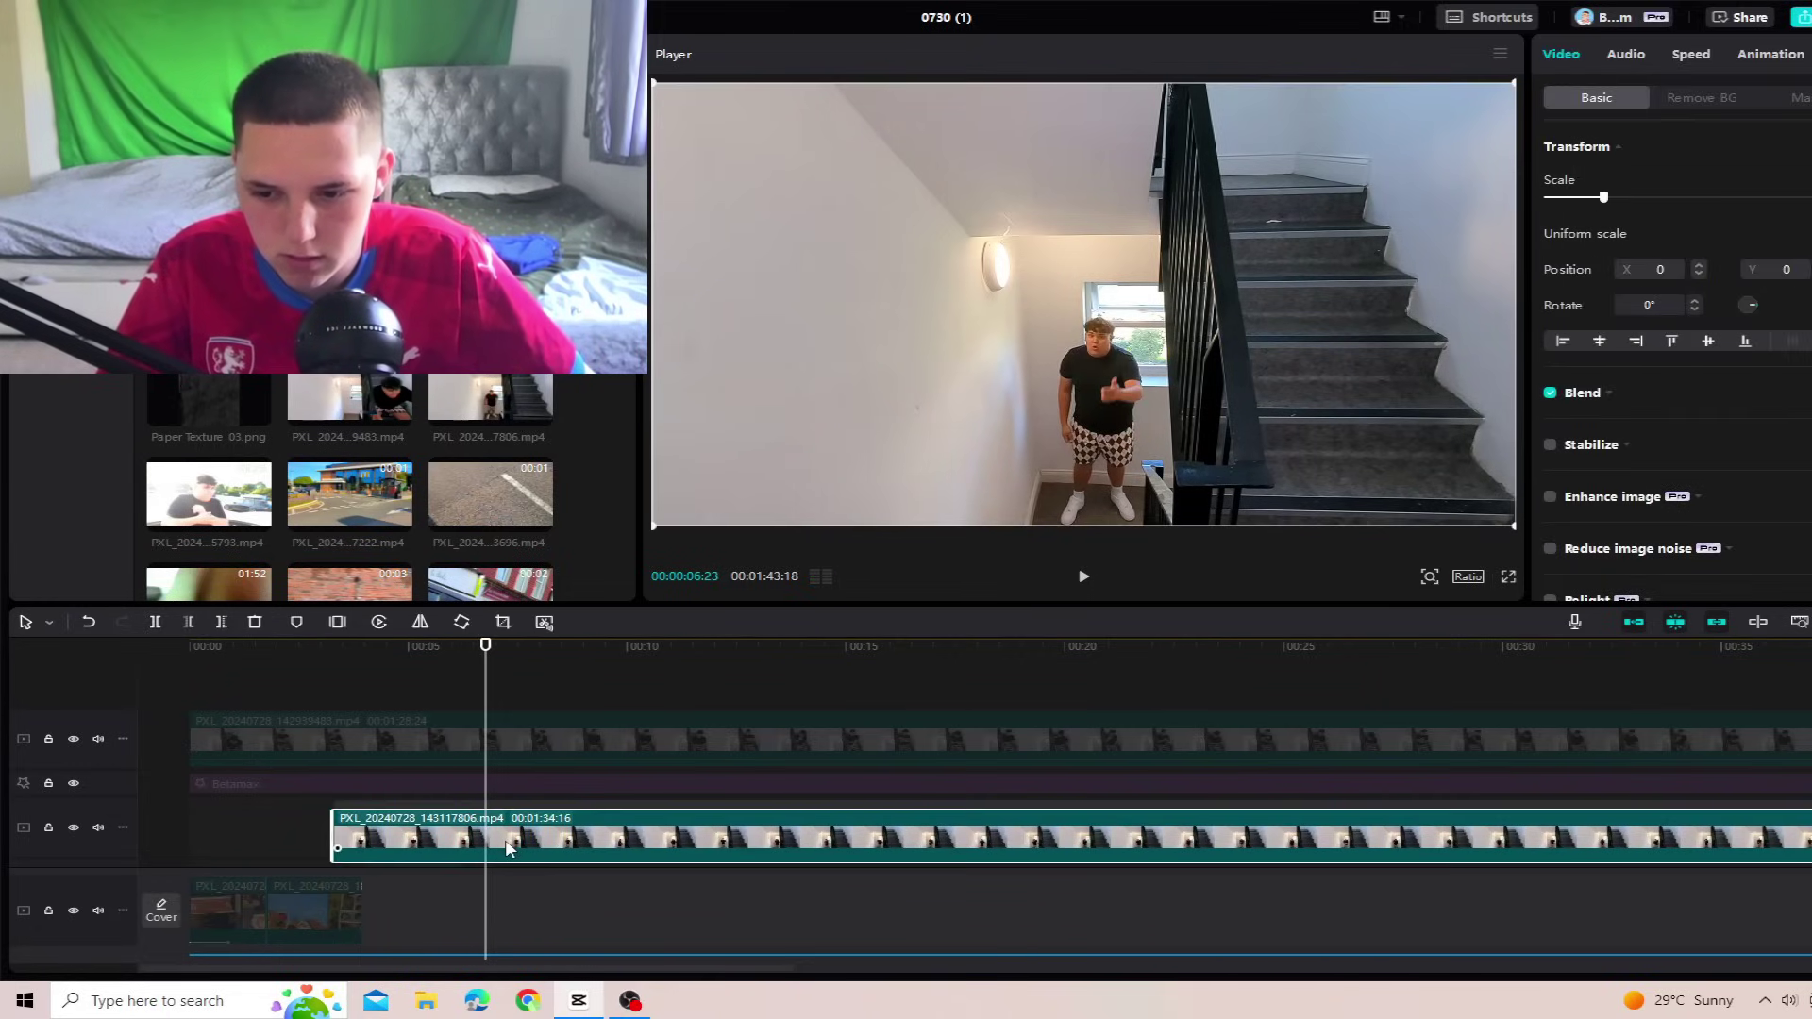
drag(506, 840, 507, 837)
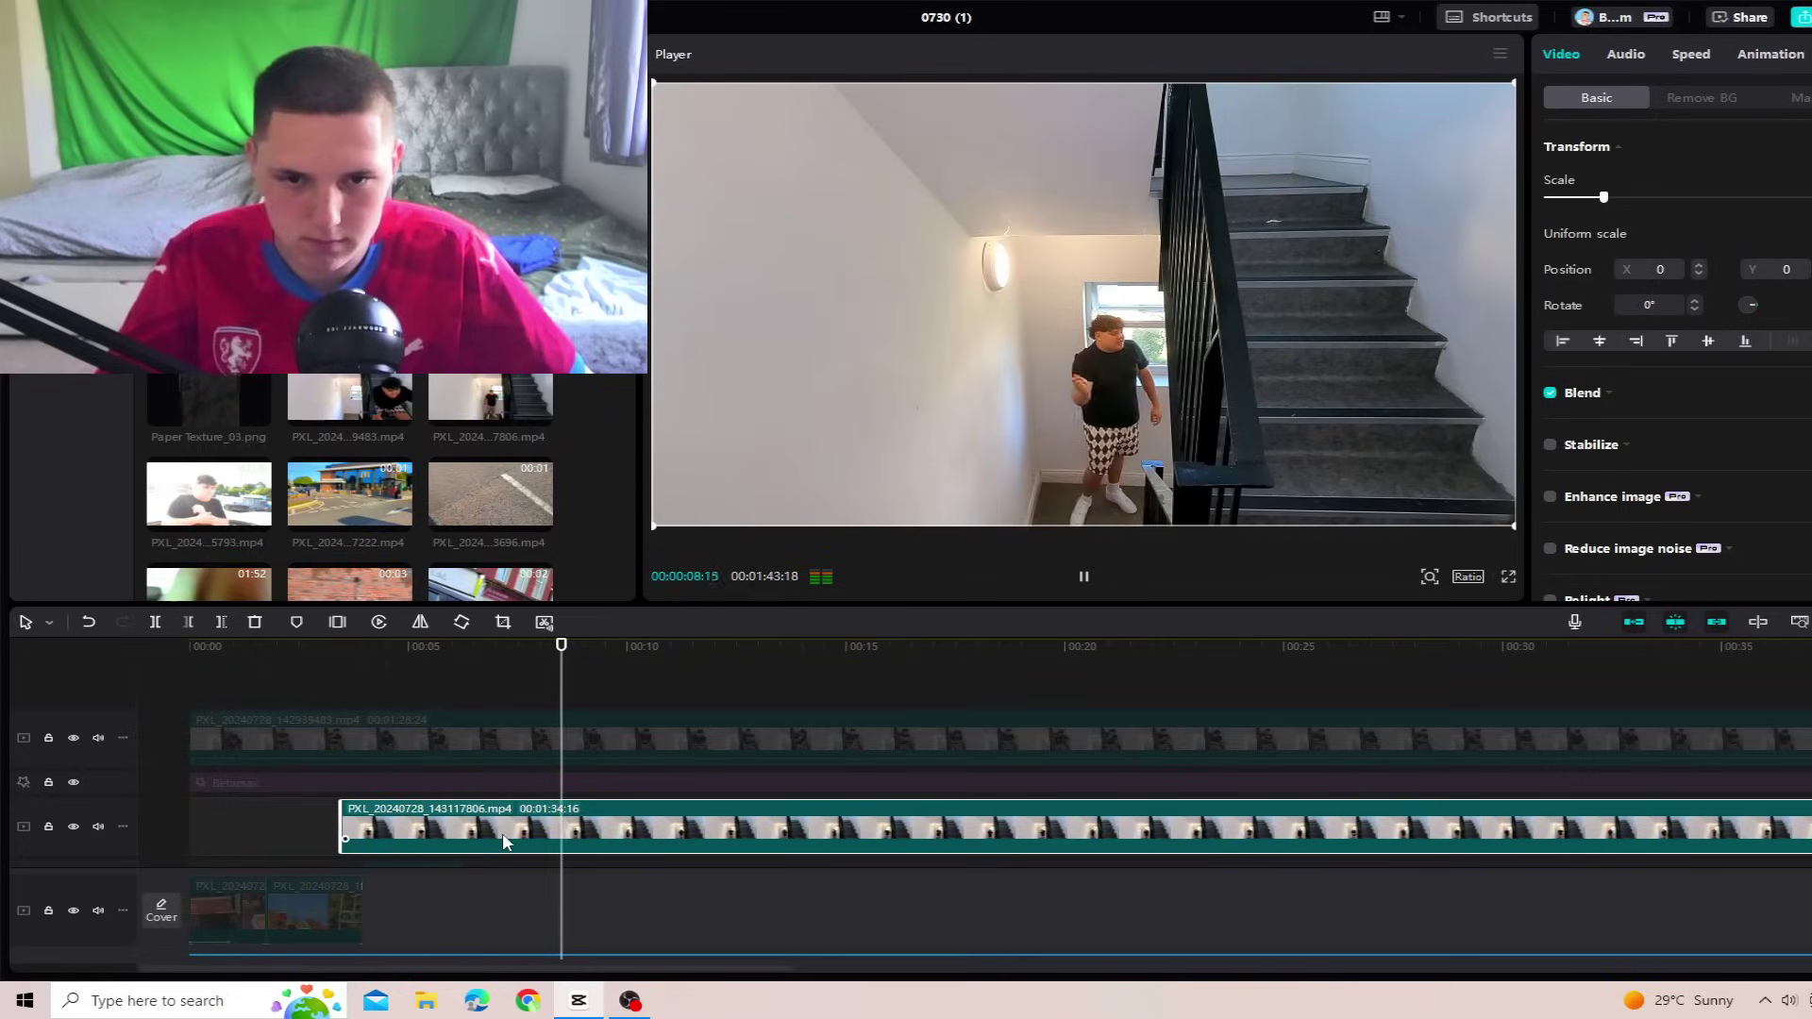
Step: Disable PXL_20240728_143117806.mp4, align PXL_20240728_142939483.mp4 to start at 00:00:03:14 and play it back with the music
click(341, 680)
click(366, 813)
key(v)
drag(333, 726, 479, 719)
key(space)
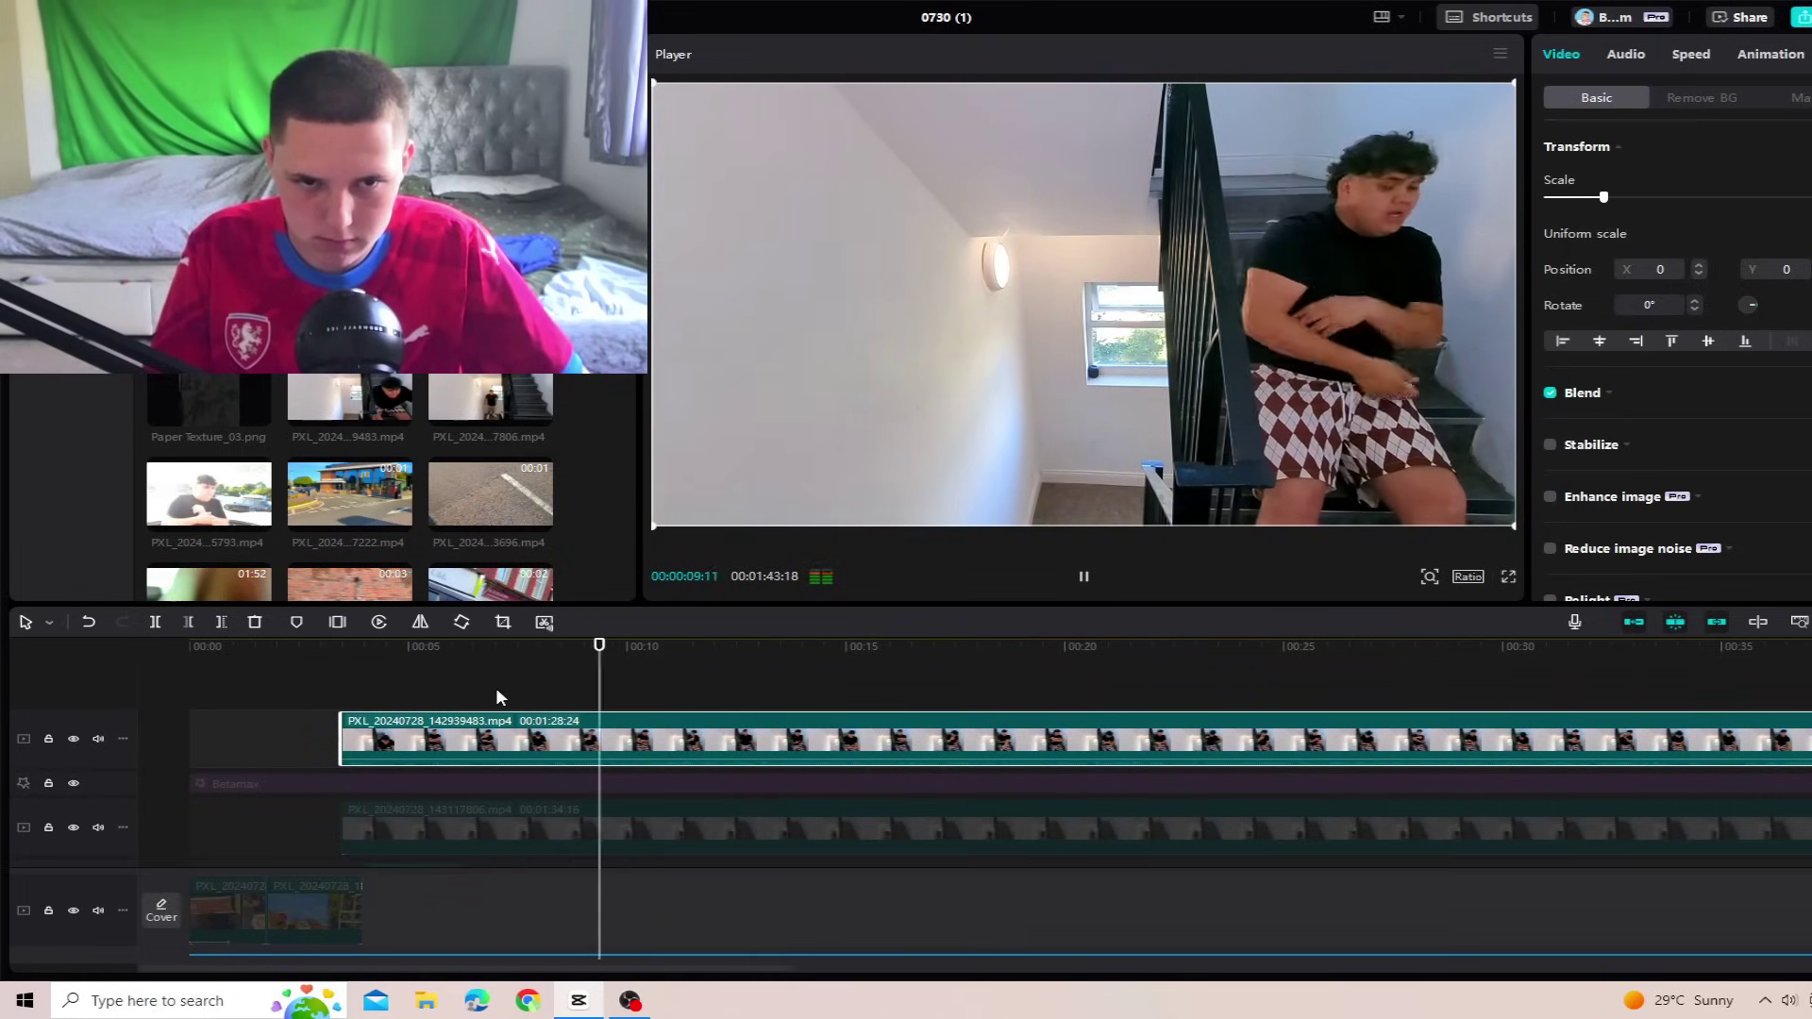
click(349, 689)
Step: Mute the audio of the stairwell clips
click(538, 731)
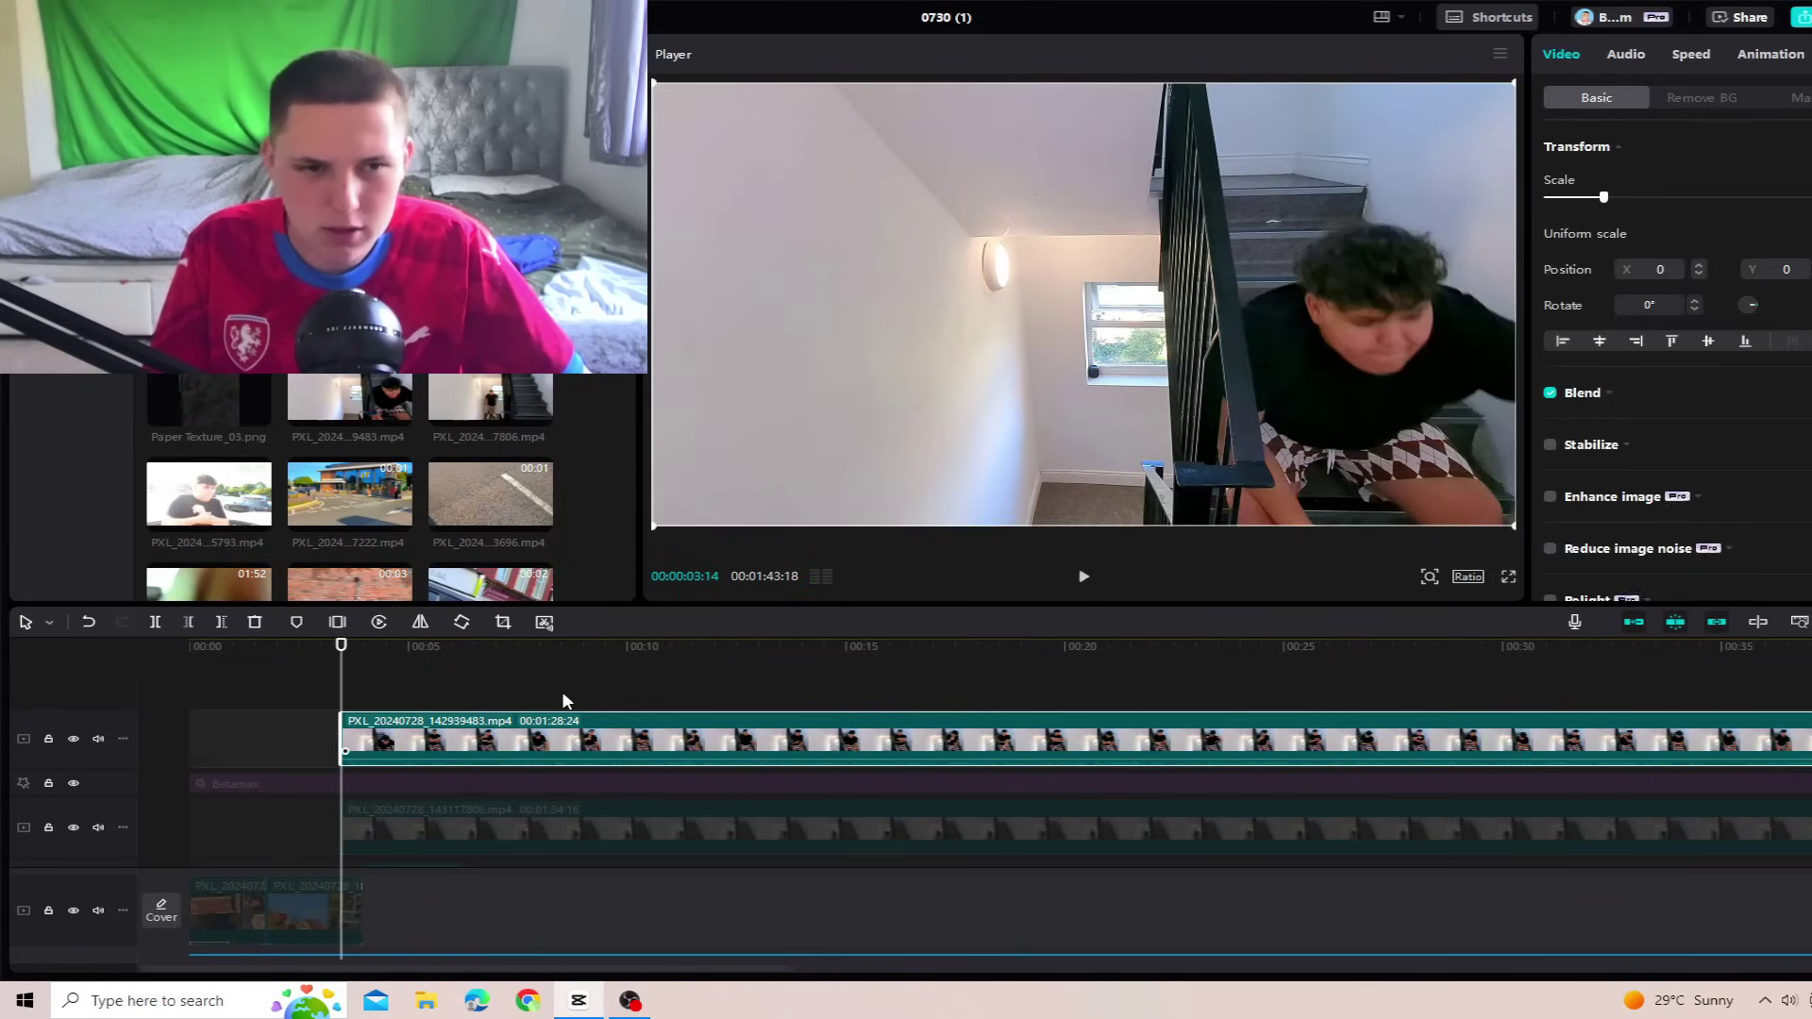
click(1626, 54)
scroll(354, 764, down, 2)
Step: Trim both stairwell clips to start where the opening clips end, and place the re-enabled PXL_20240728_143117806.mp4 on the main track
click(349, 758)
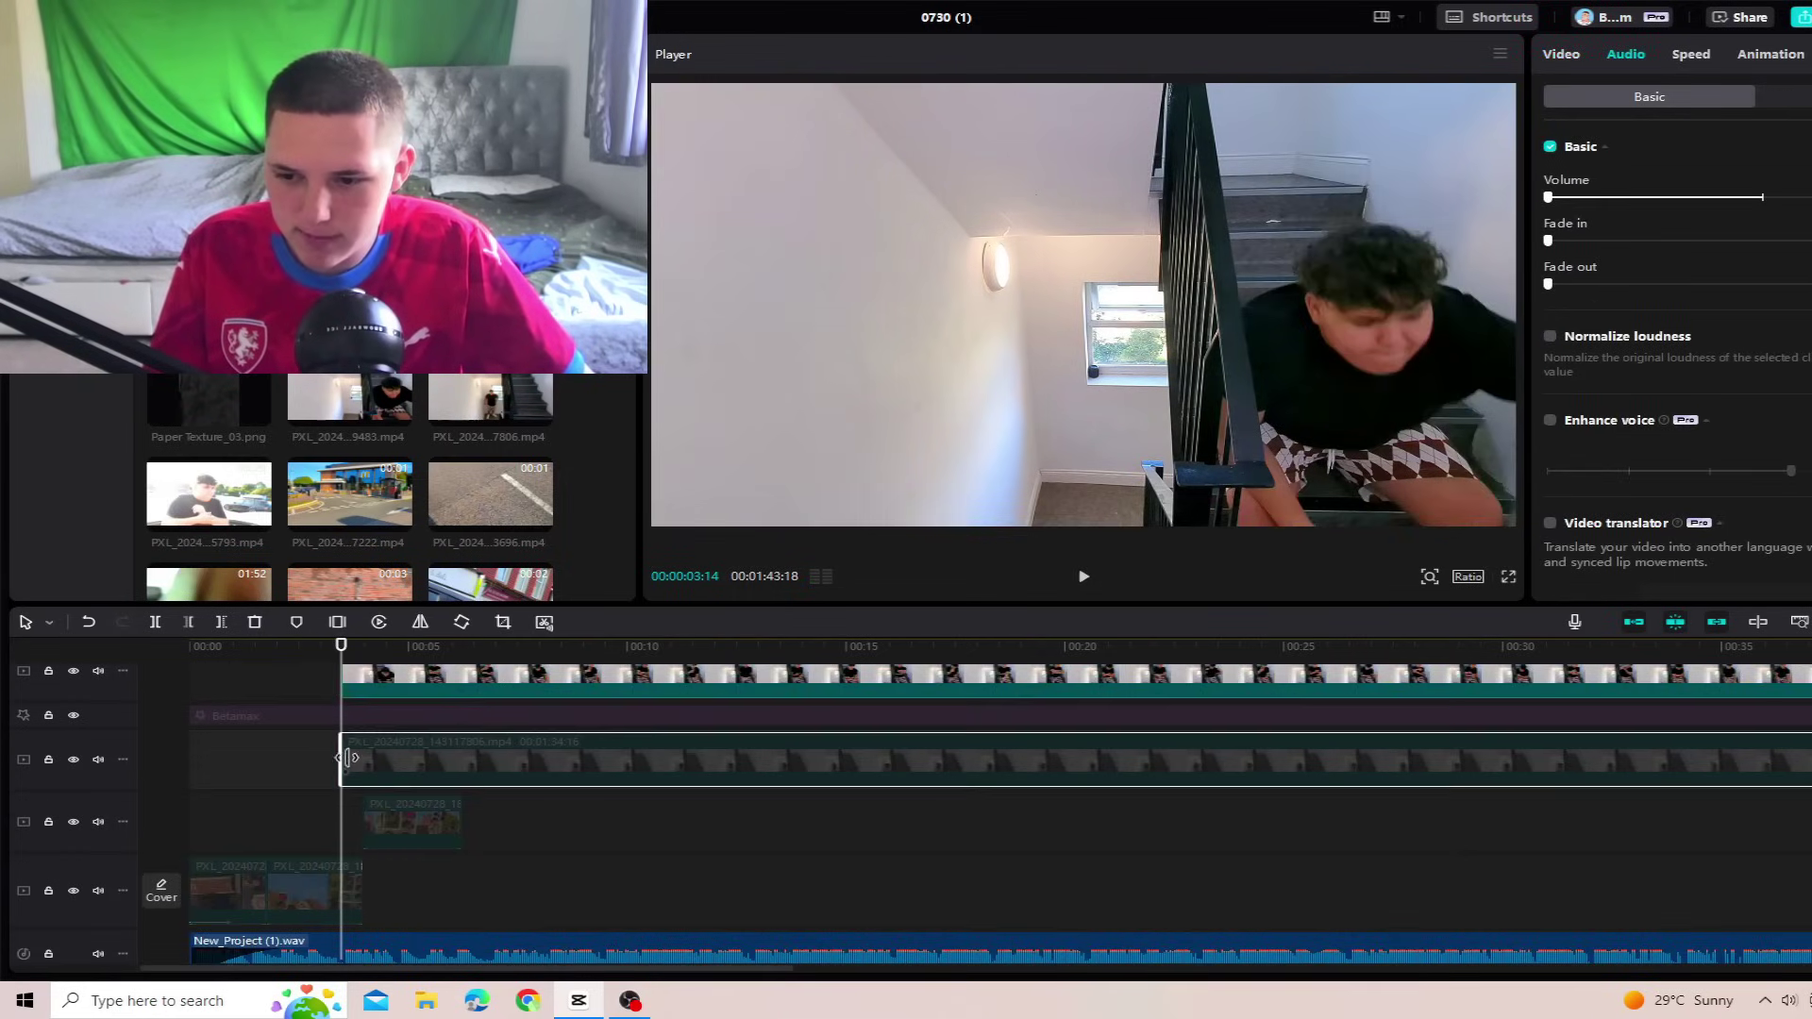
drag(347, 758, 397, 850)
key(v)
scroll(365, 755, up, 2)
scroll(391, 788, down, 2)
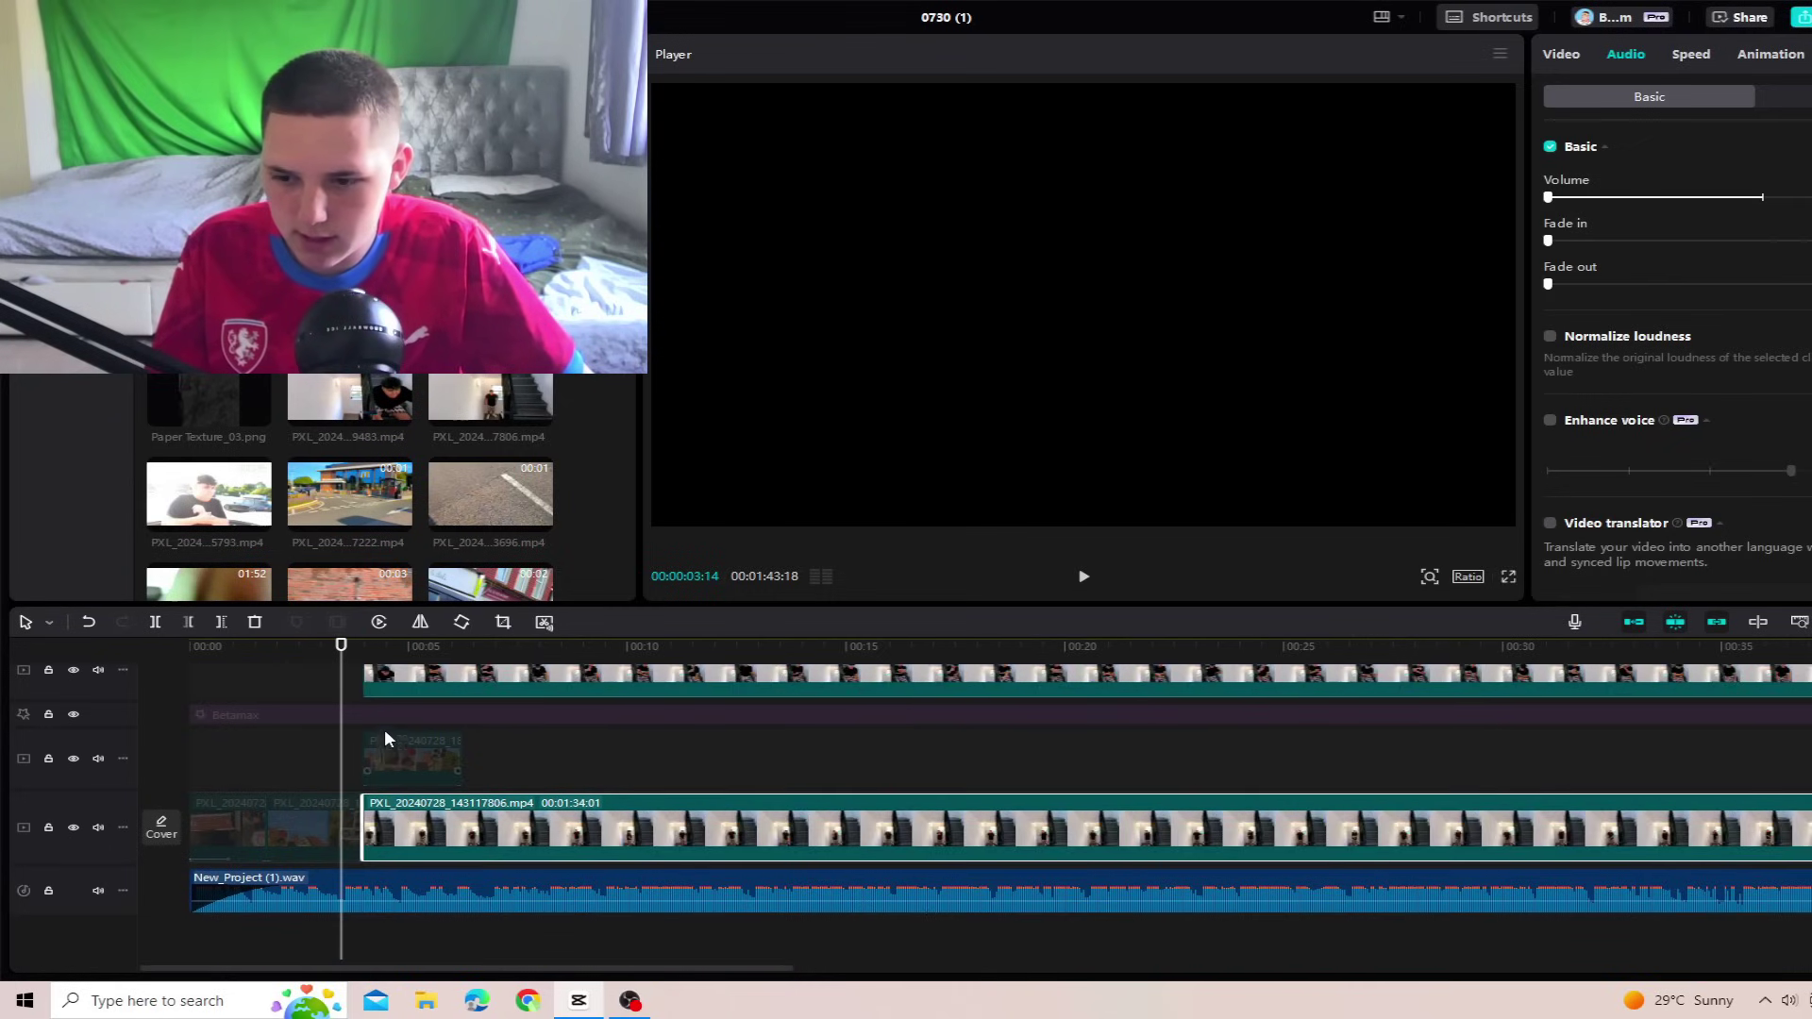
Step: Reorder the tracks so PXL_20240728_142939483.mp4 sits directly above the other stairwell clip and beneath the traffic light cut-out
drag(385, 688, 382, 684)
drag(243, 772, 243, 679)
scroll(400, 783, down, 1)
Step: Apply a Horizontal mask to PXL_20240728_142939483.mp4 and rotate it to 90°
click(402, 760)
click(1735, 102)
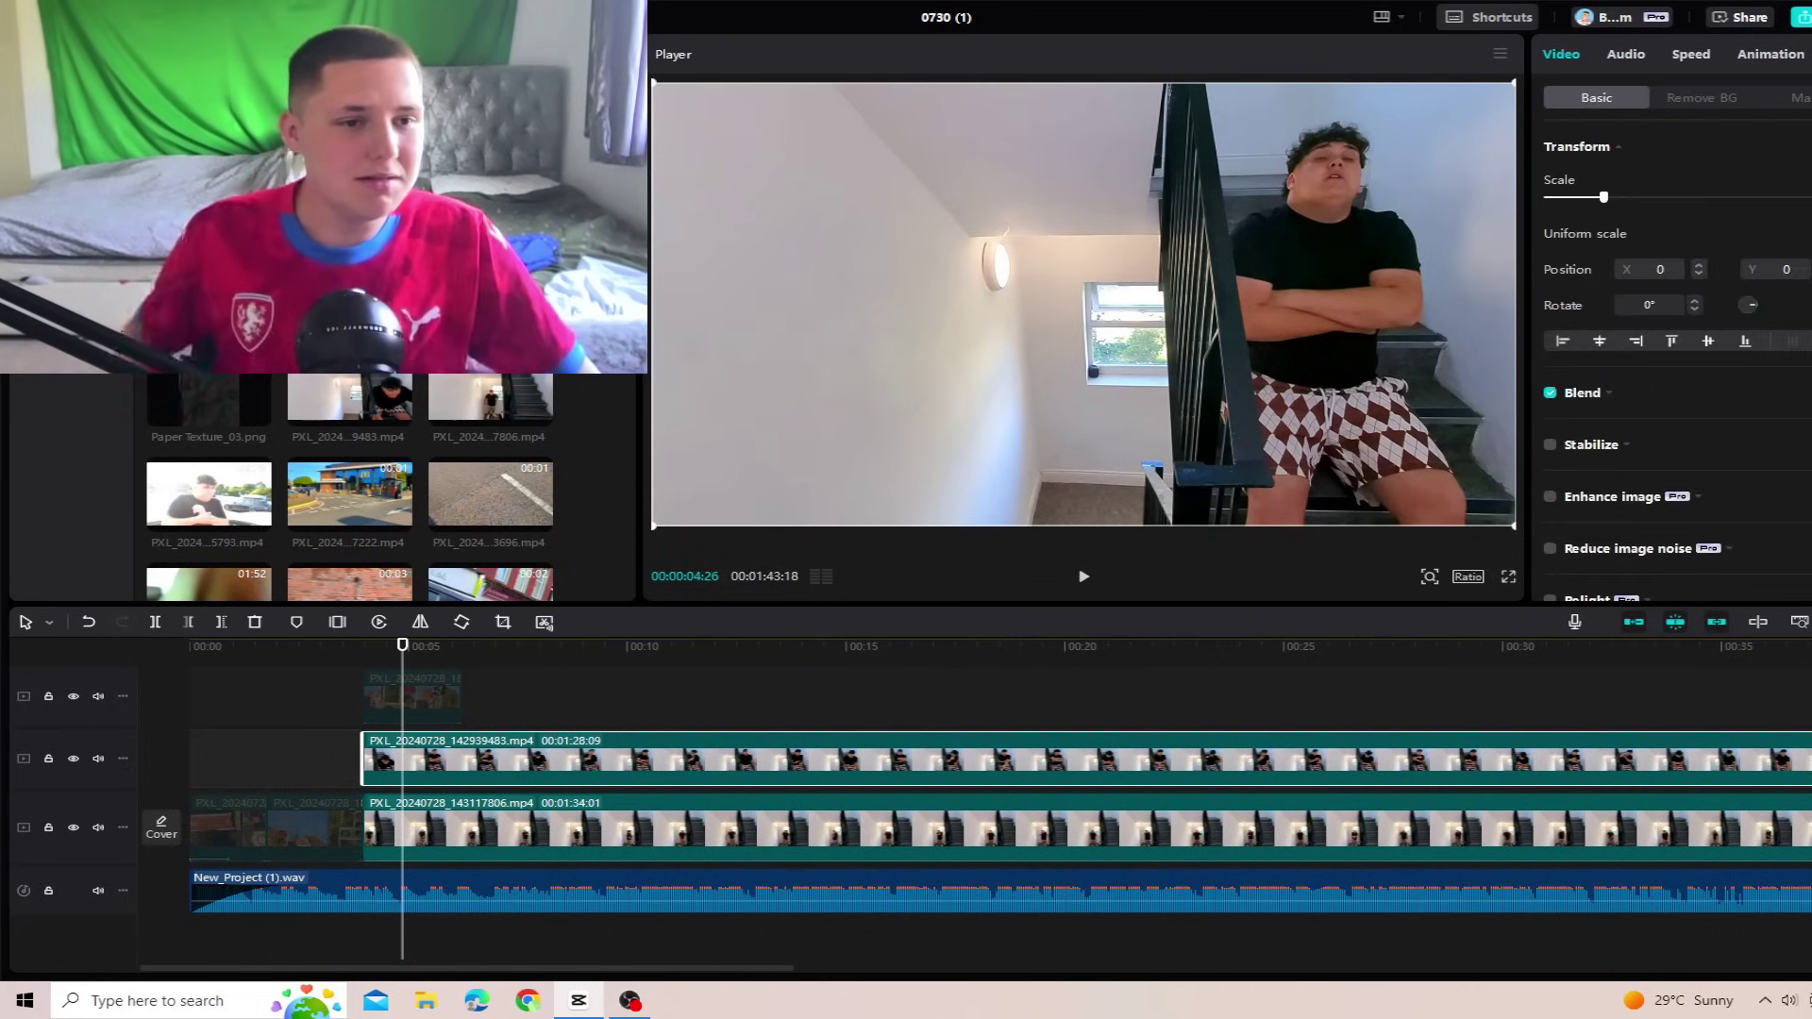
click(1669, 205)
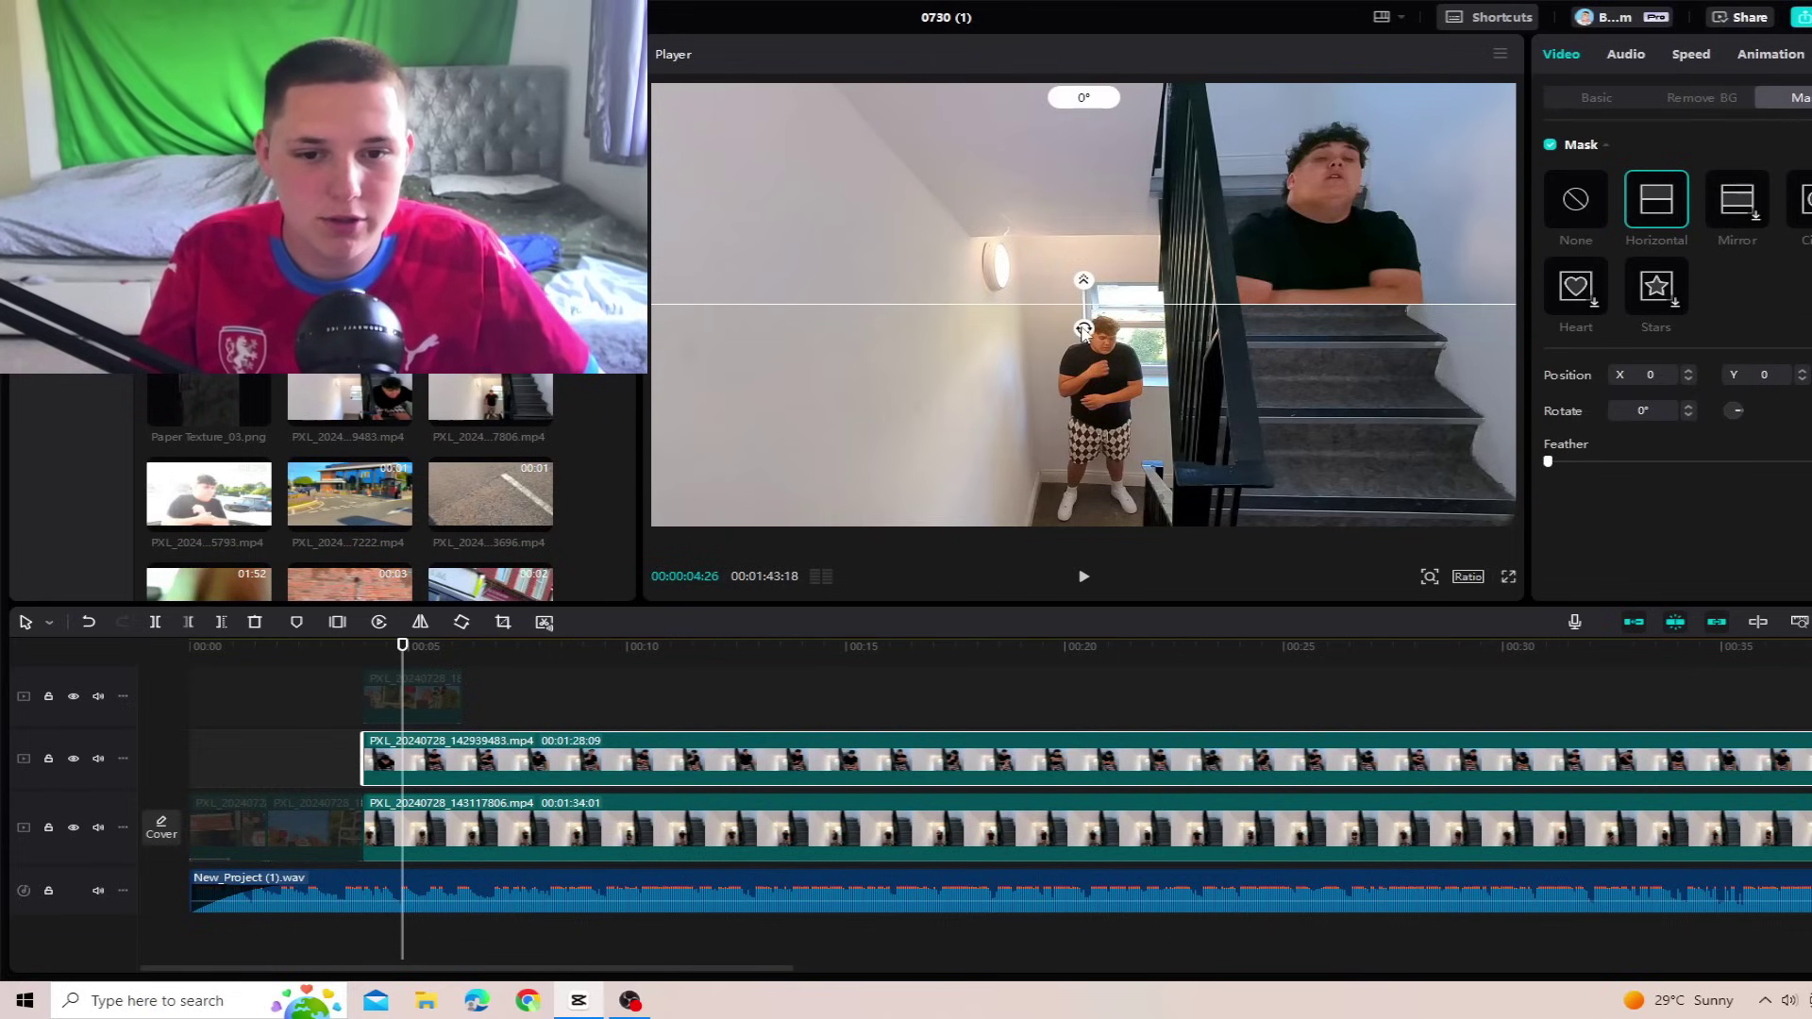
drag(1083, 330, 1067, 304)
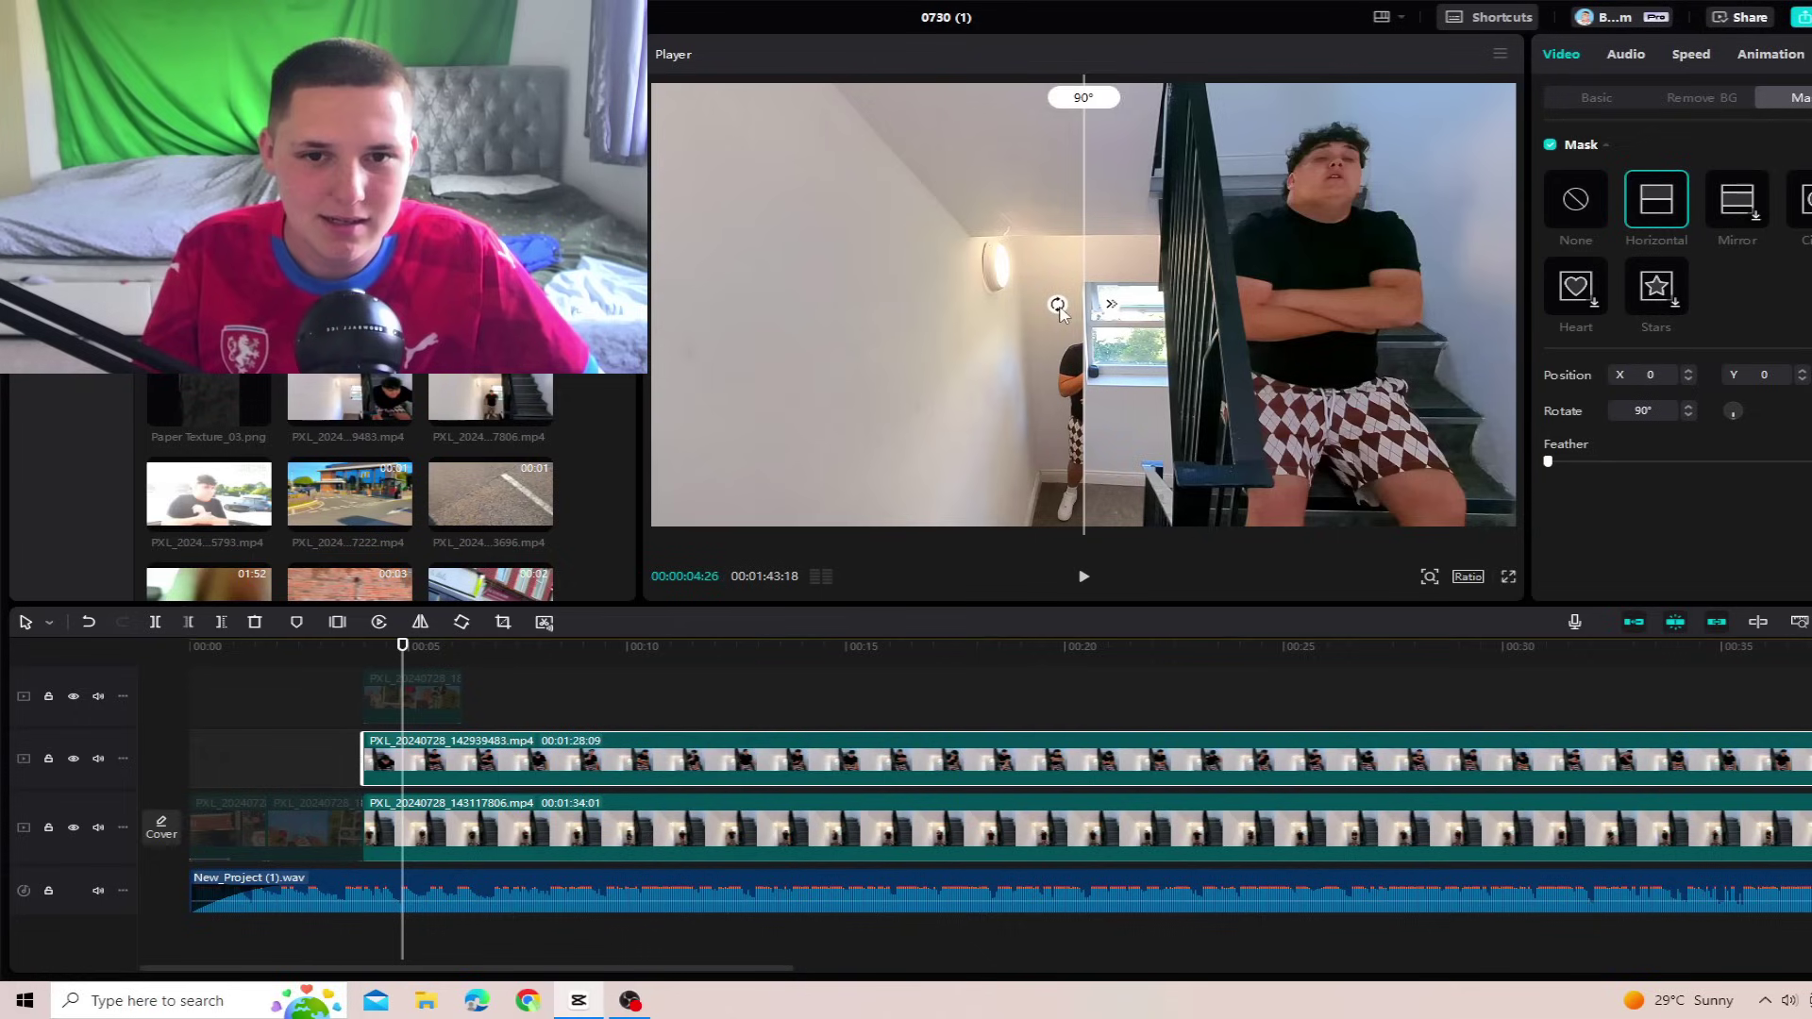
Step: Feather the mask slightly, move its edge to the stair railing and play back the two combined stairwell clips
drag(1125, 309, 1094, 284)
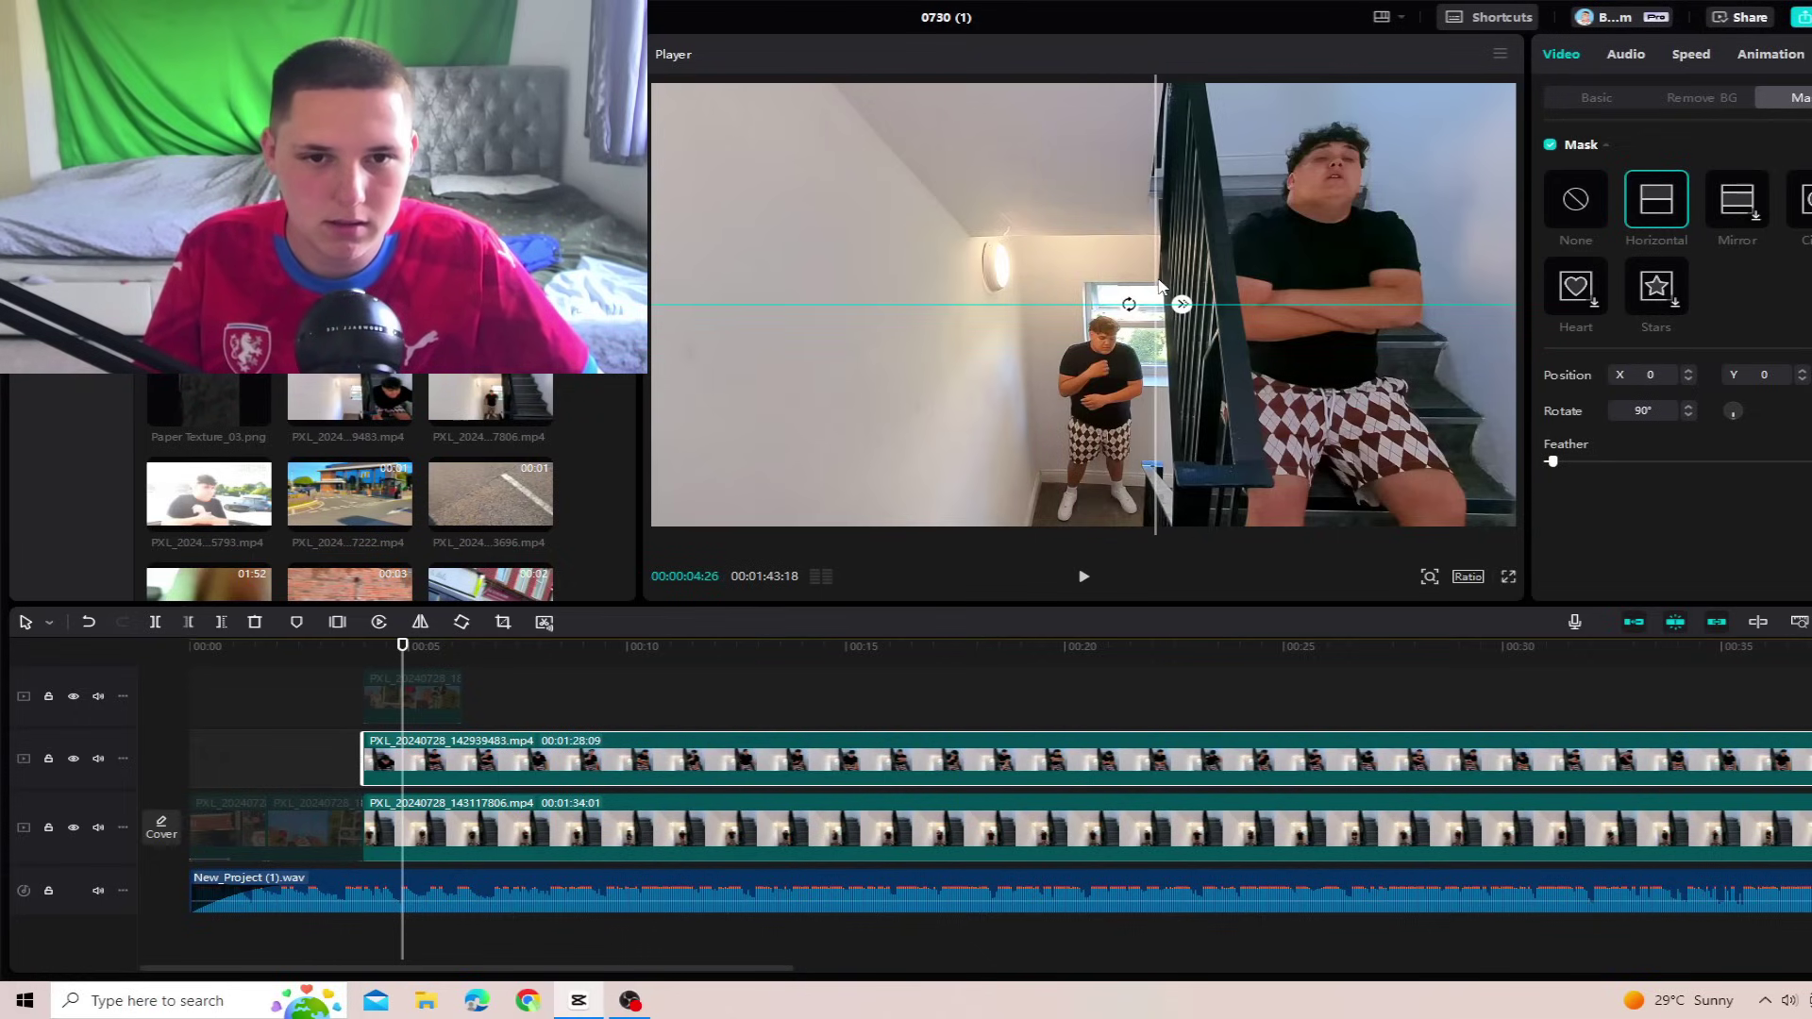
click(358, 716)
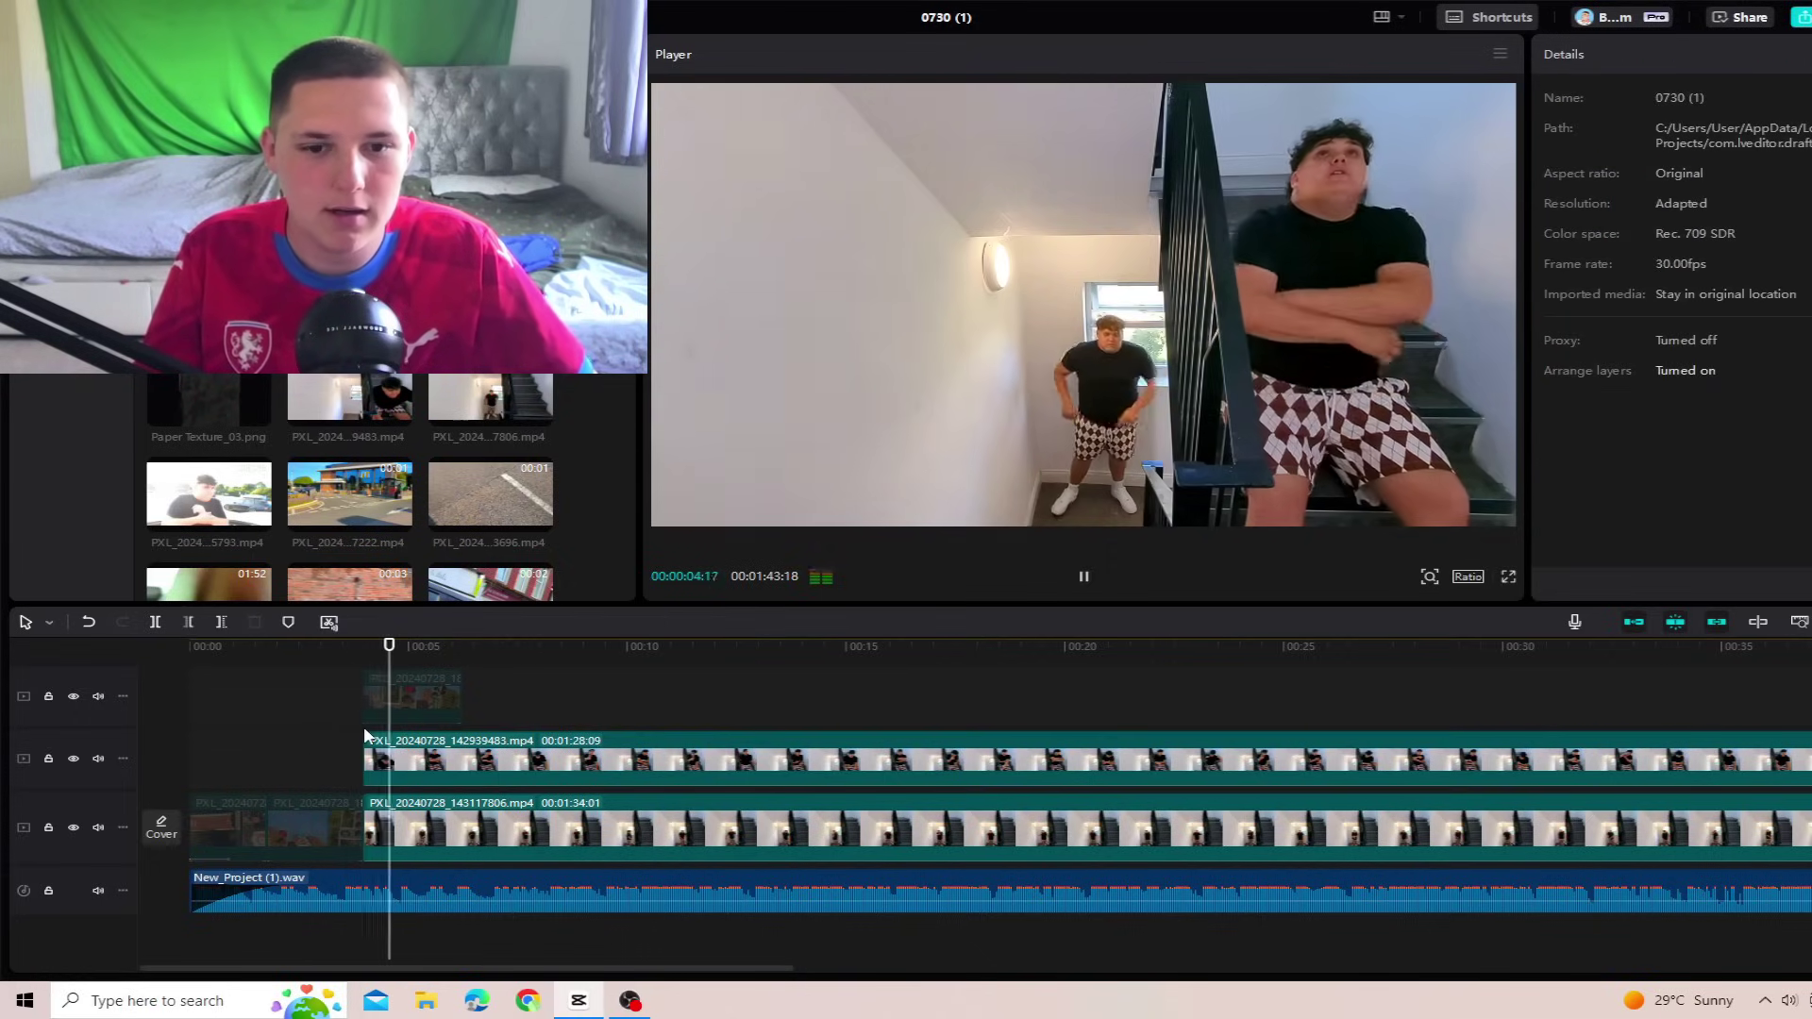
key(space)
Step: Move the mask on PXL_20240728_142939483.mp4 to X position 432 and play back the split scene
click(517, 748)
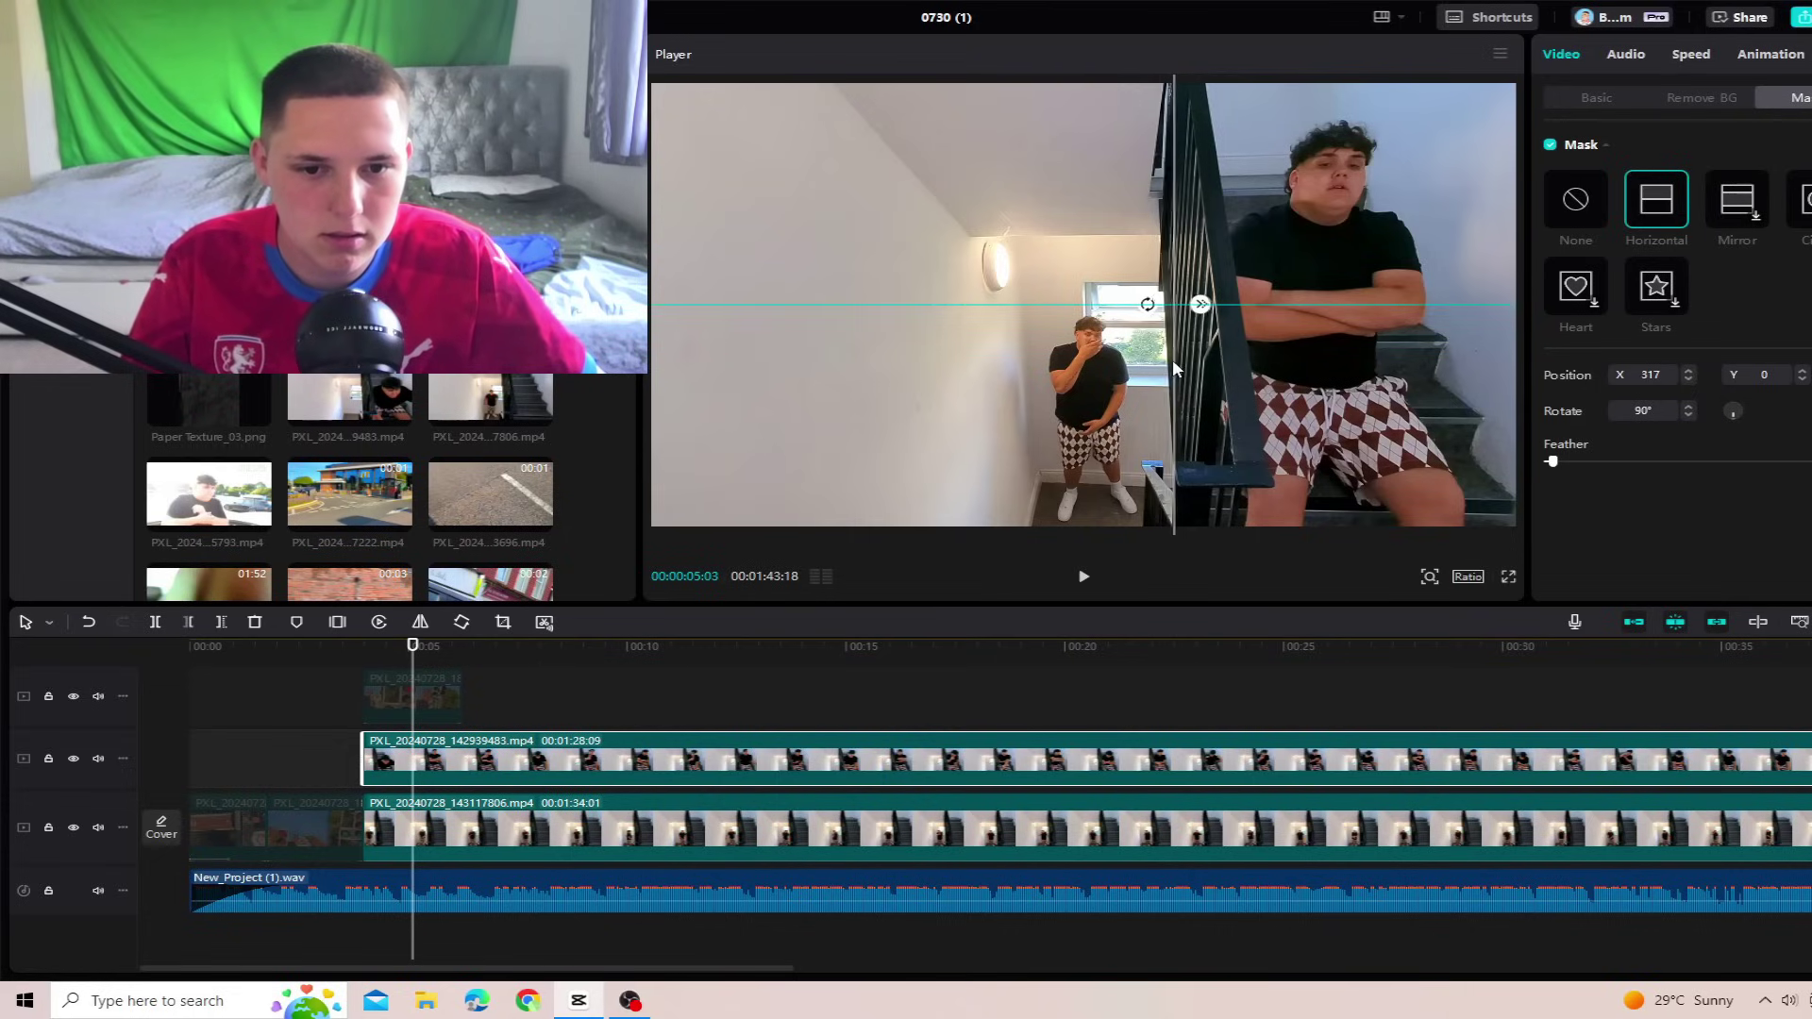
drag(1172, 359, 1179, 359)
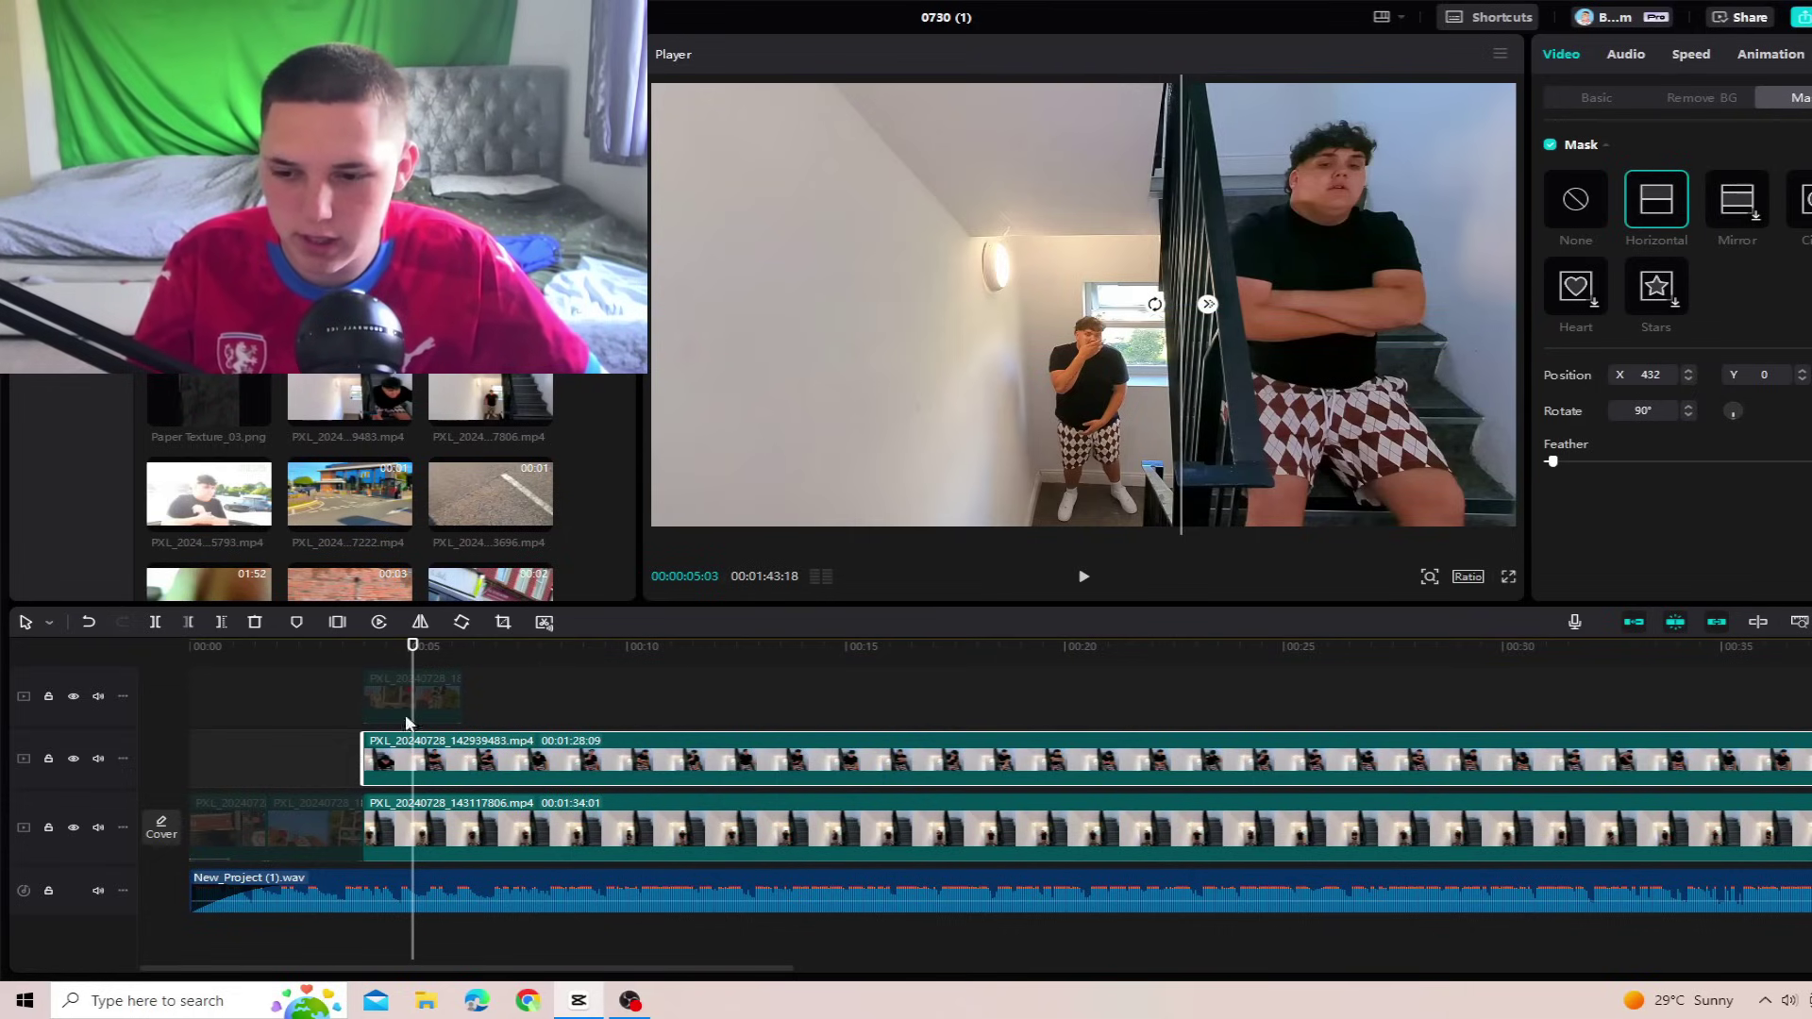
click(359, 735)
key(space)
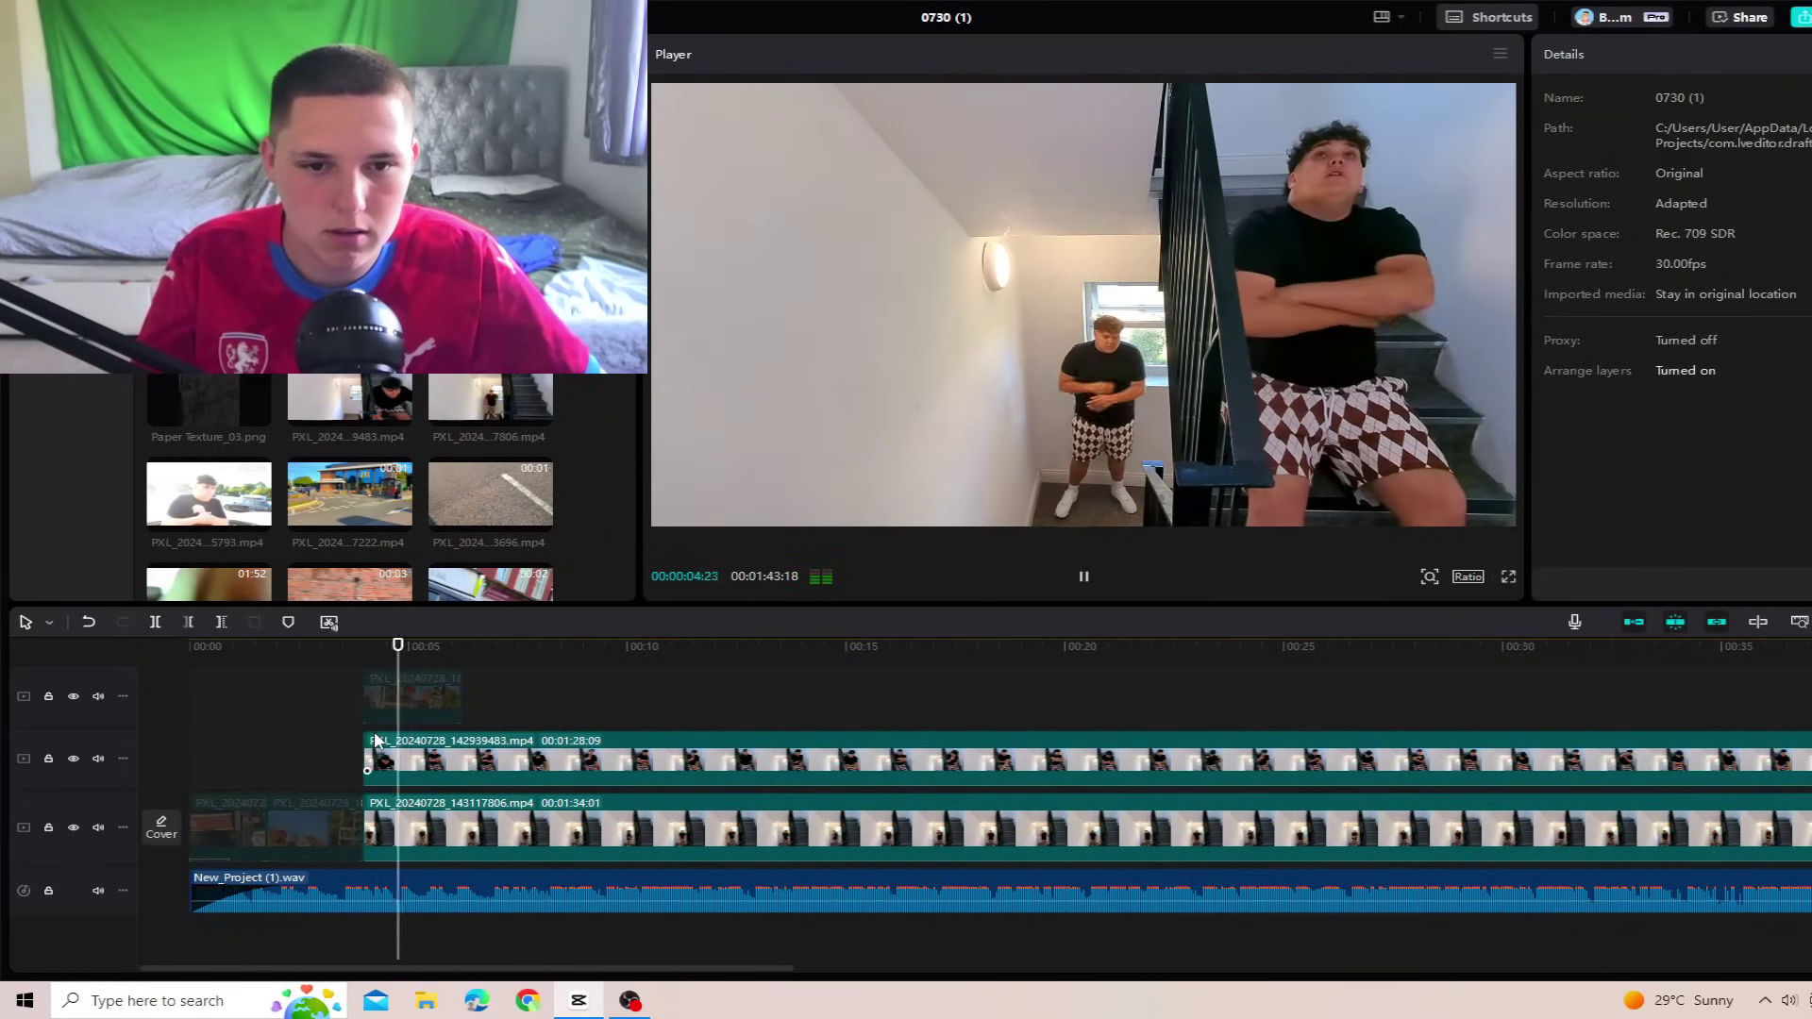
click(353, 728)
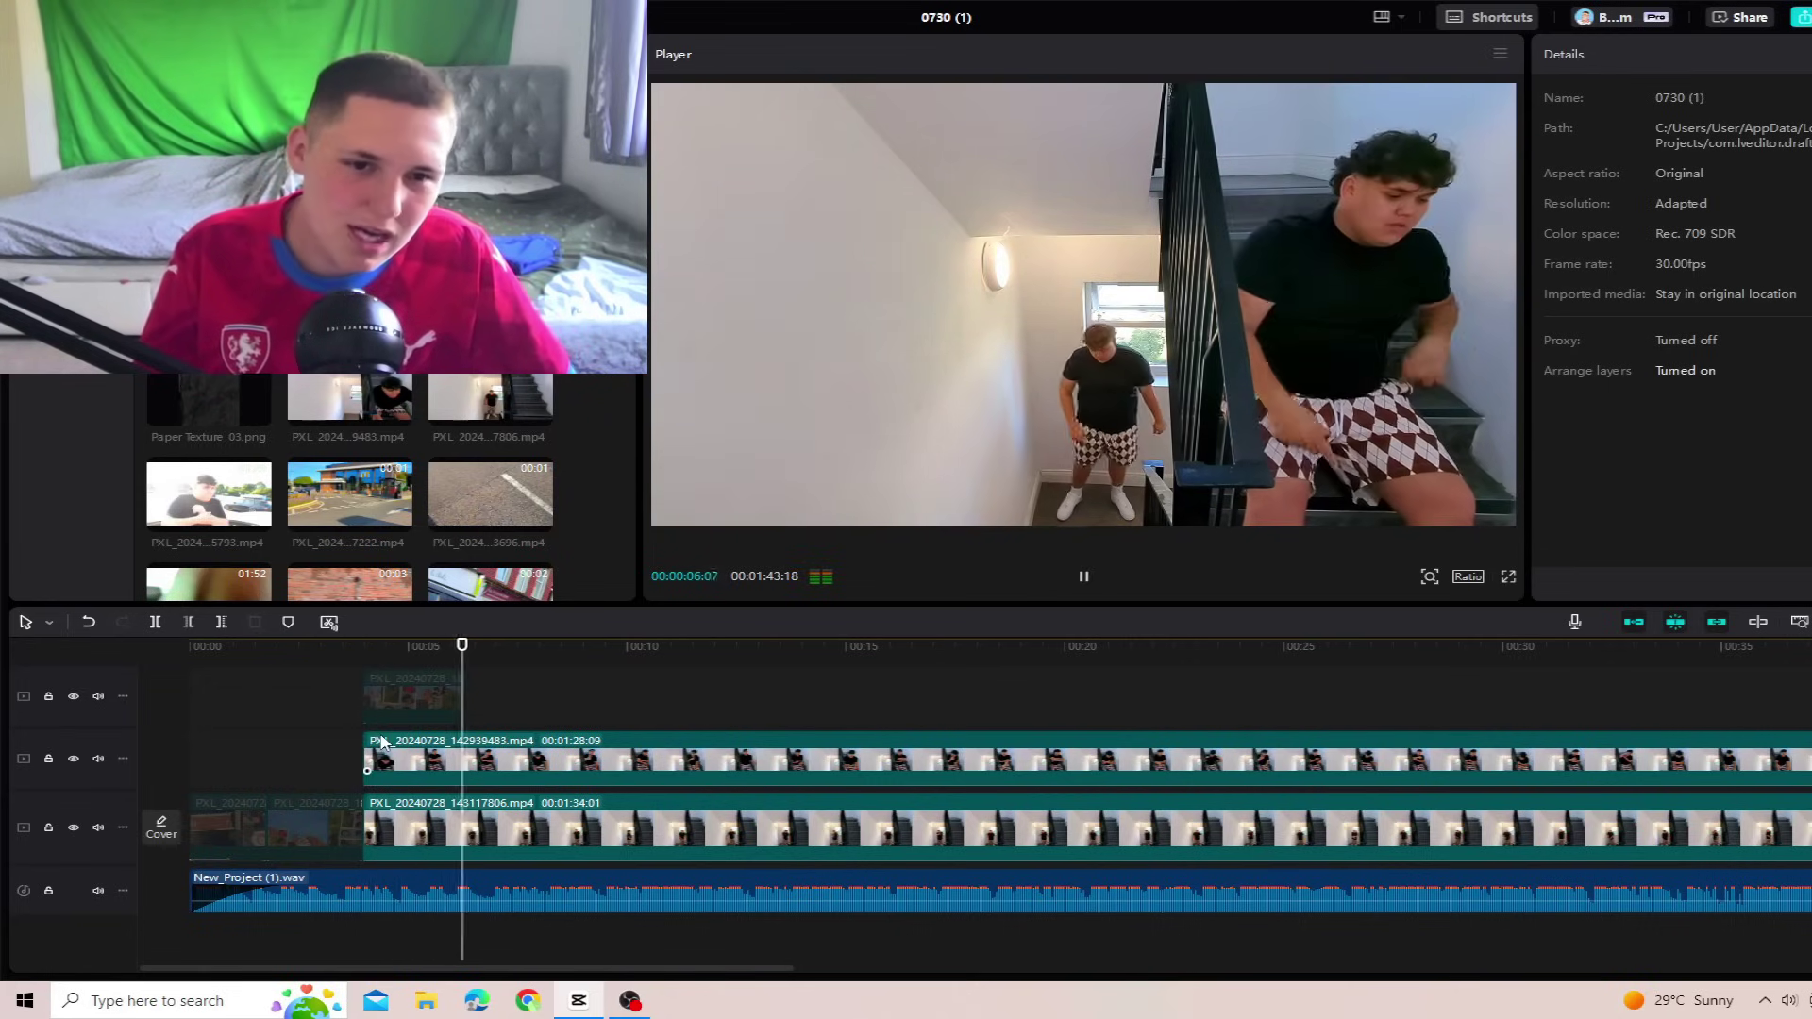
key(space)
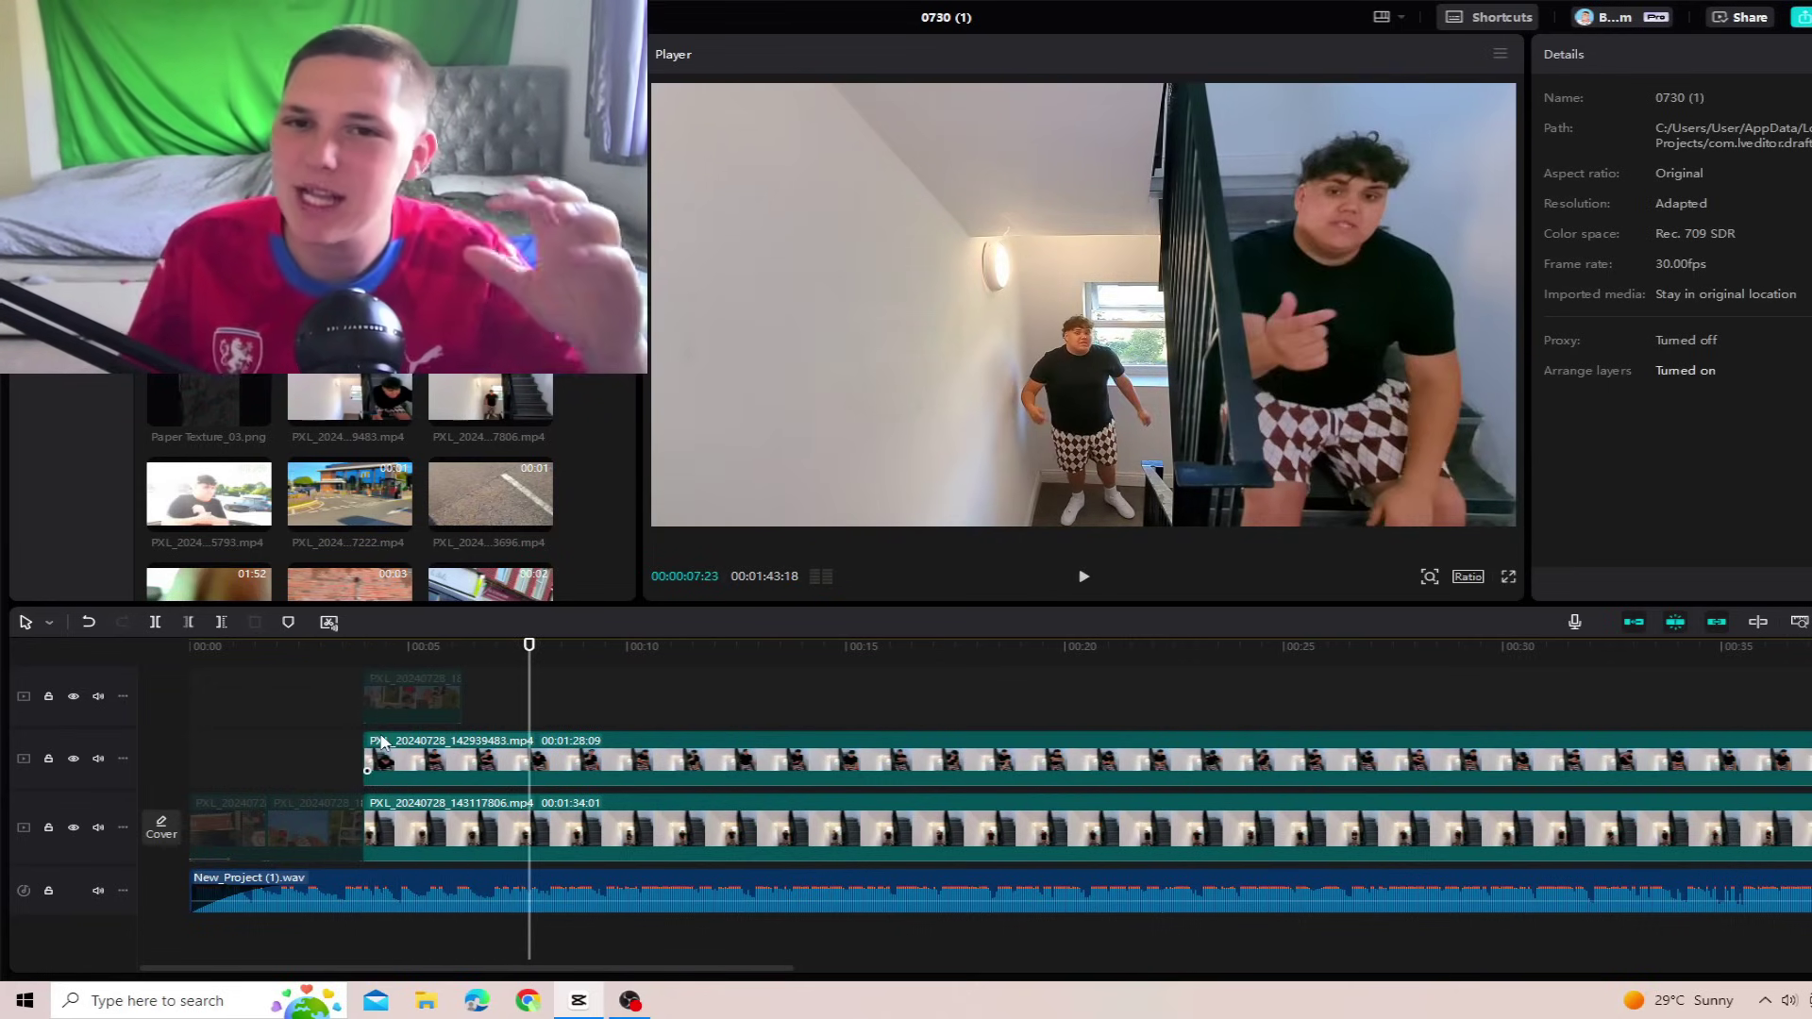
Step: Re-enable the traffic light cut-out above the stairwell clips and the two opening clips on the main track
scroll(470, 831, up, 2)
click(375, 764)
key(v)
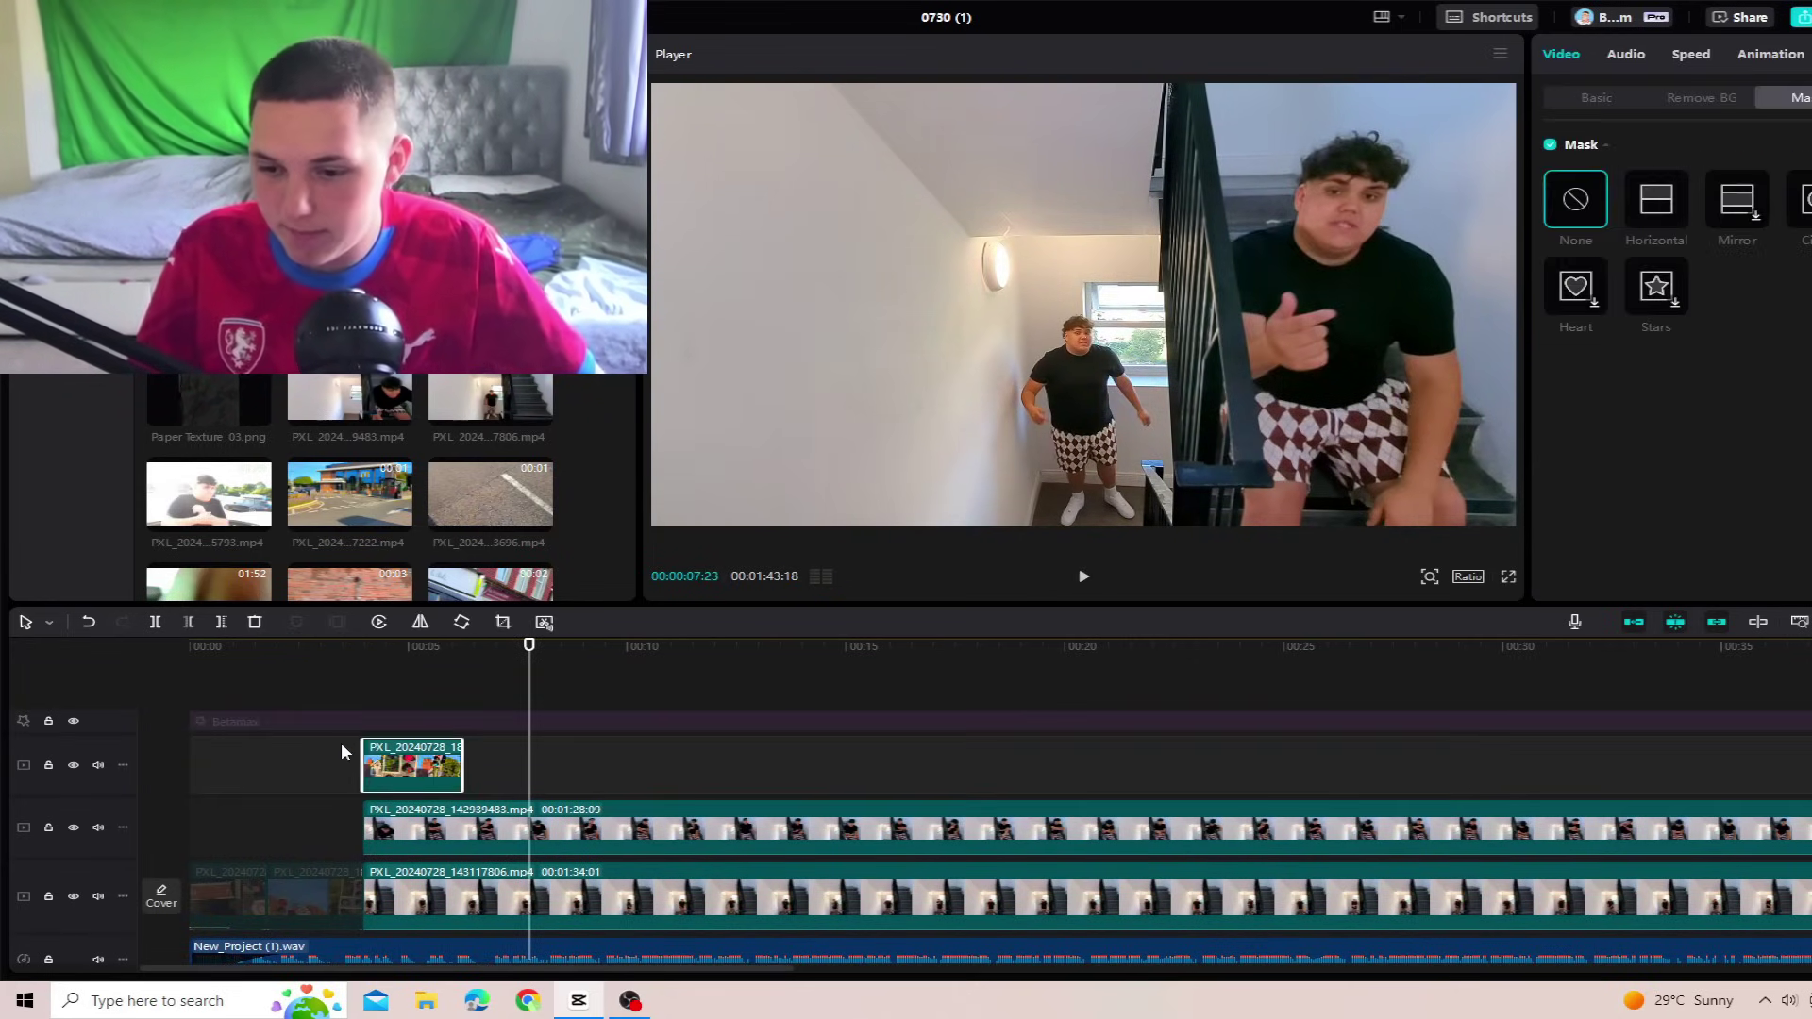
click(337, 744)
click(17, 746)
drag(200, 830, 304, 888)
key(v)
Step: Re-enable the Betamax effect and play back the montage through the traffic light transition into the stairwell shot
click(217, 846)
click(180, 842)
scroll(297, 853, down, 1)
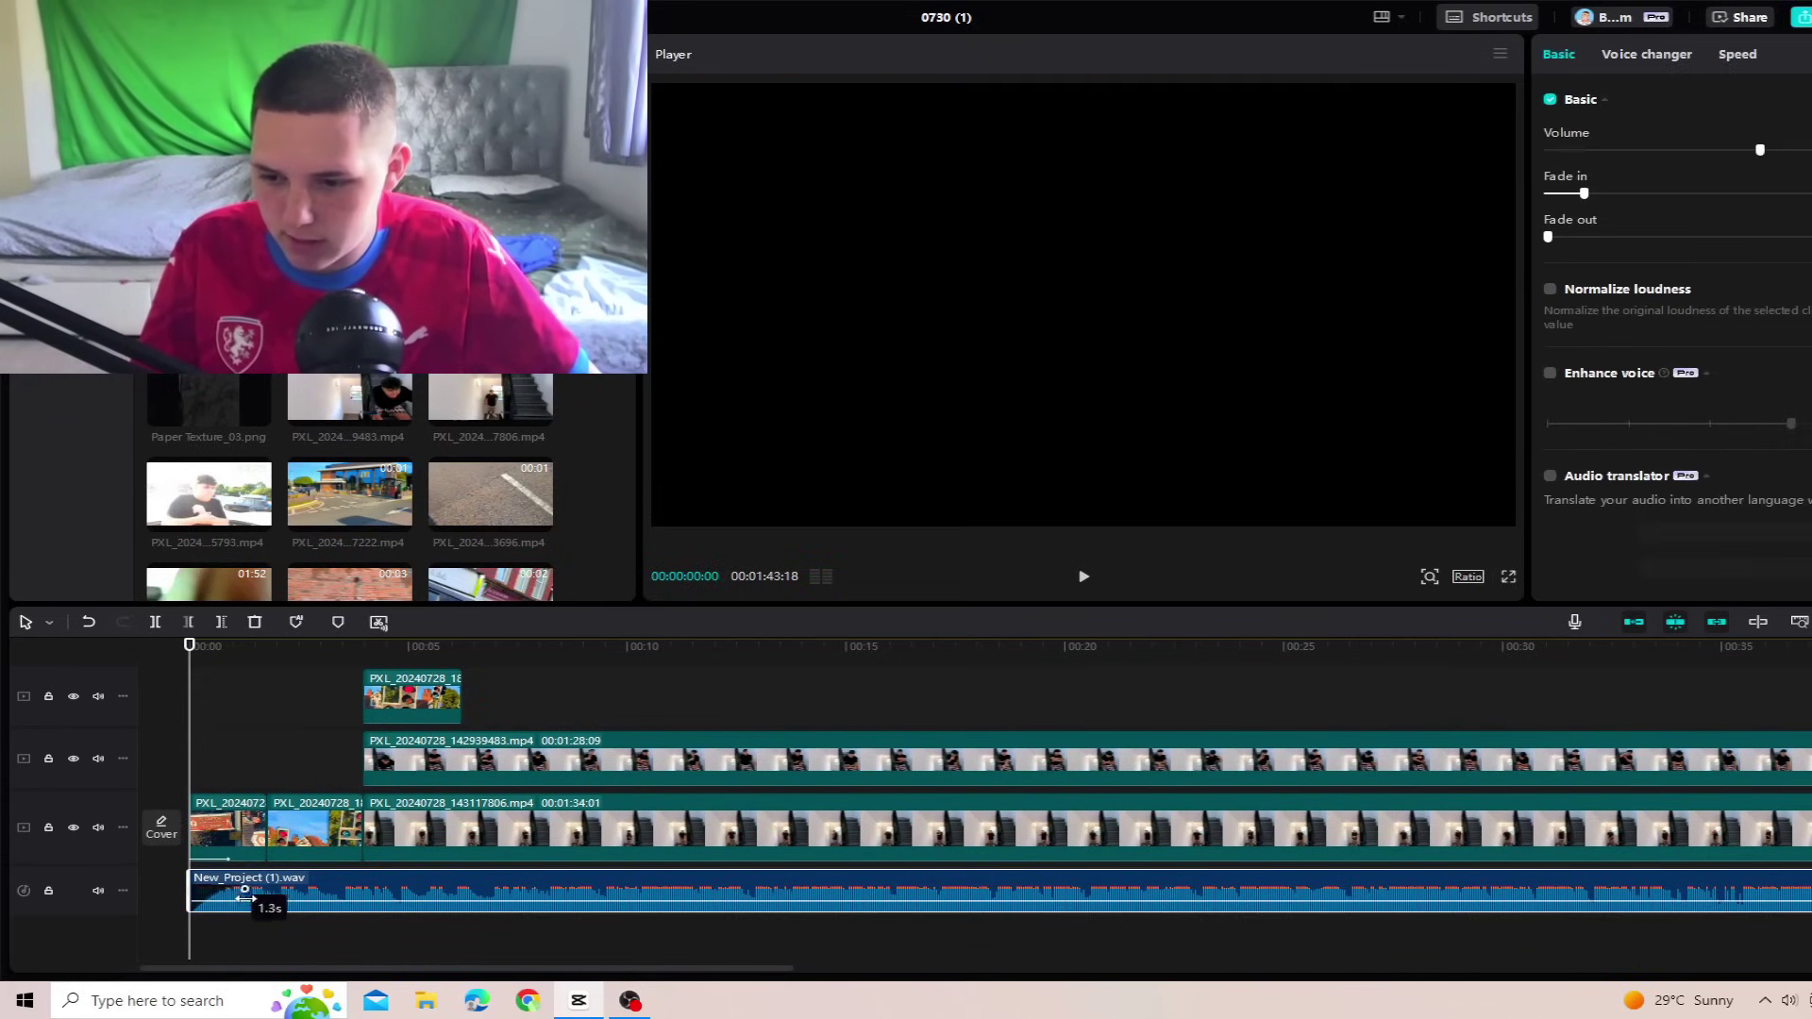
key(ctrl+shift+z)
key(space)
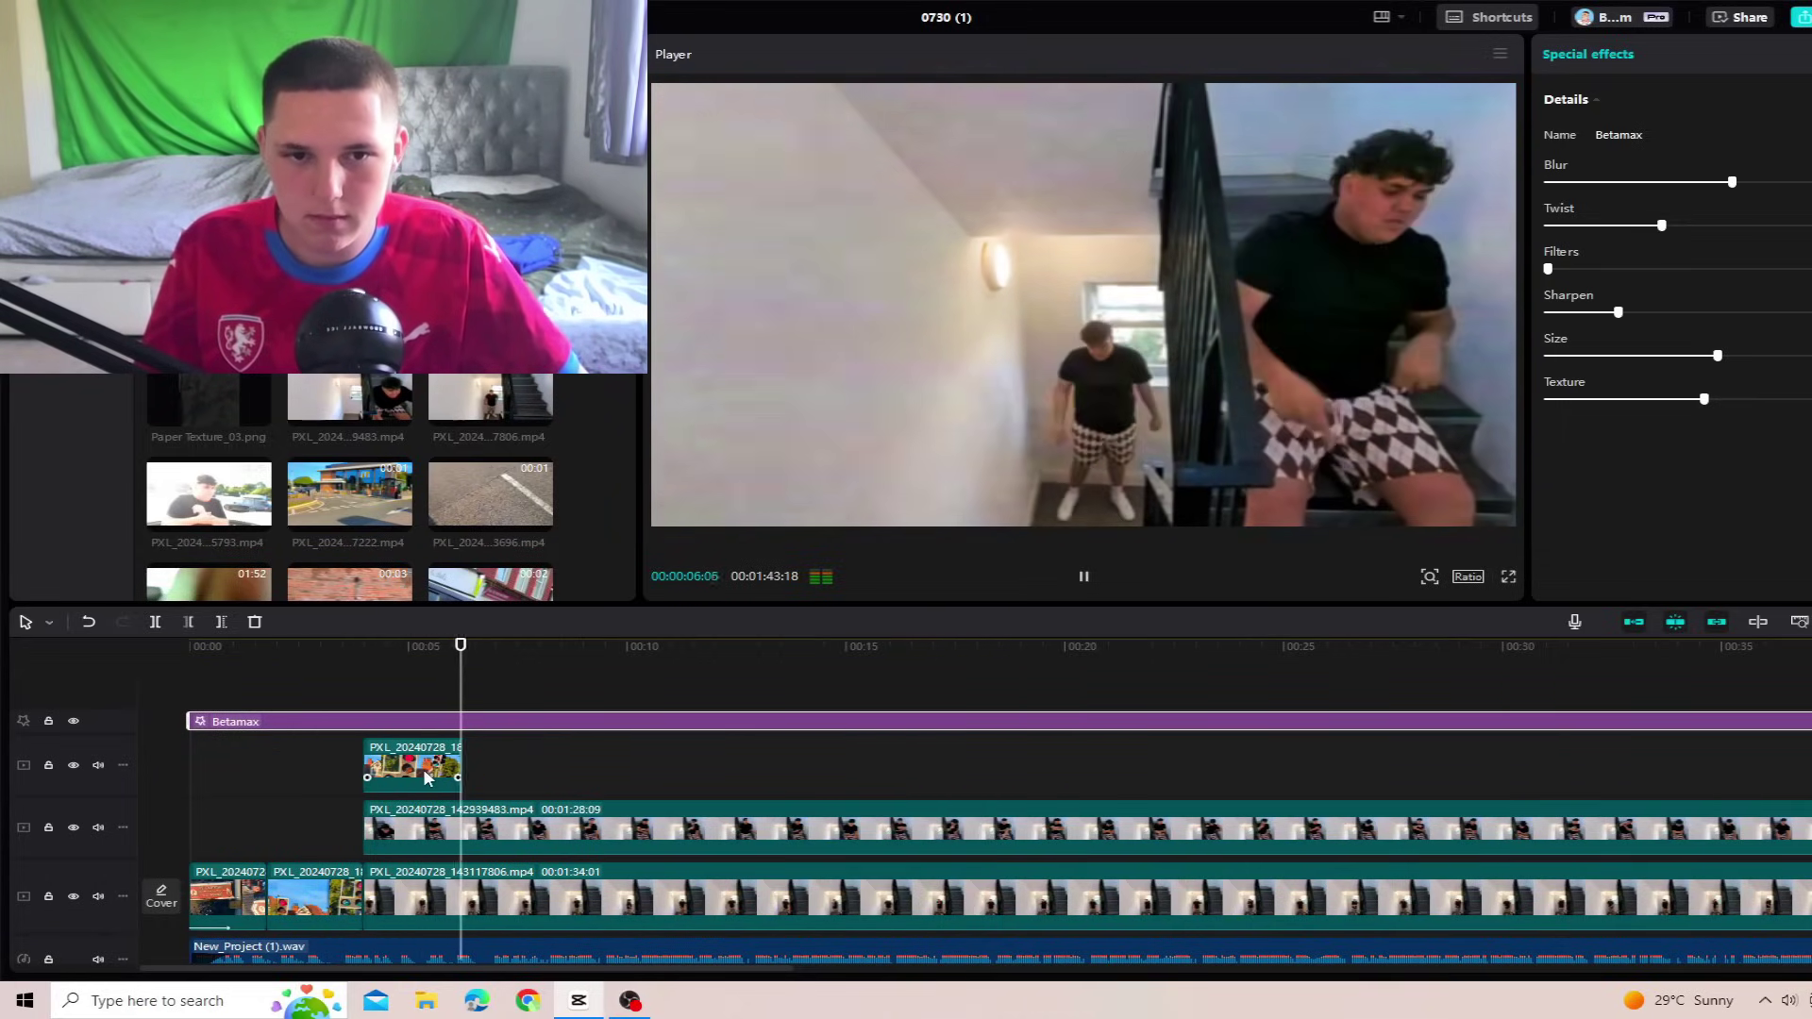
key(space)
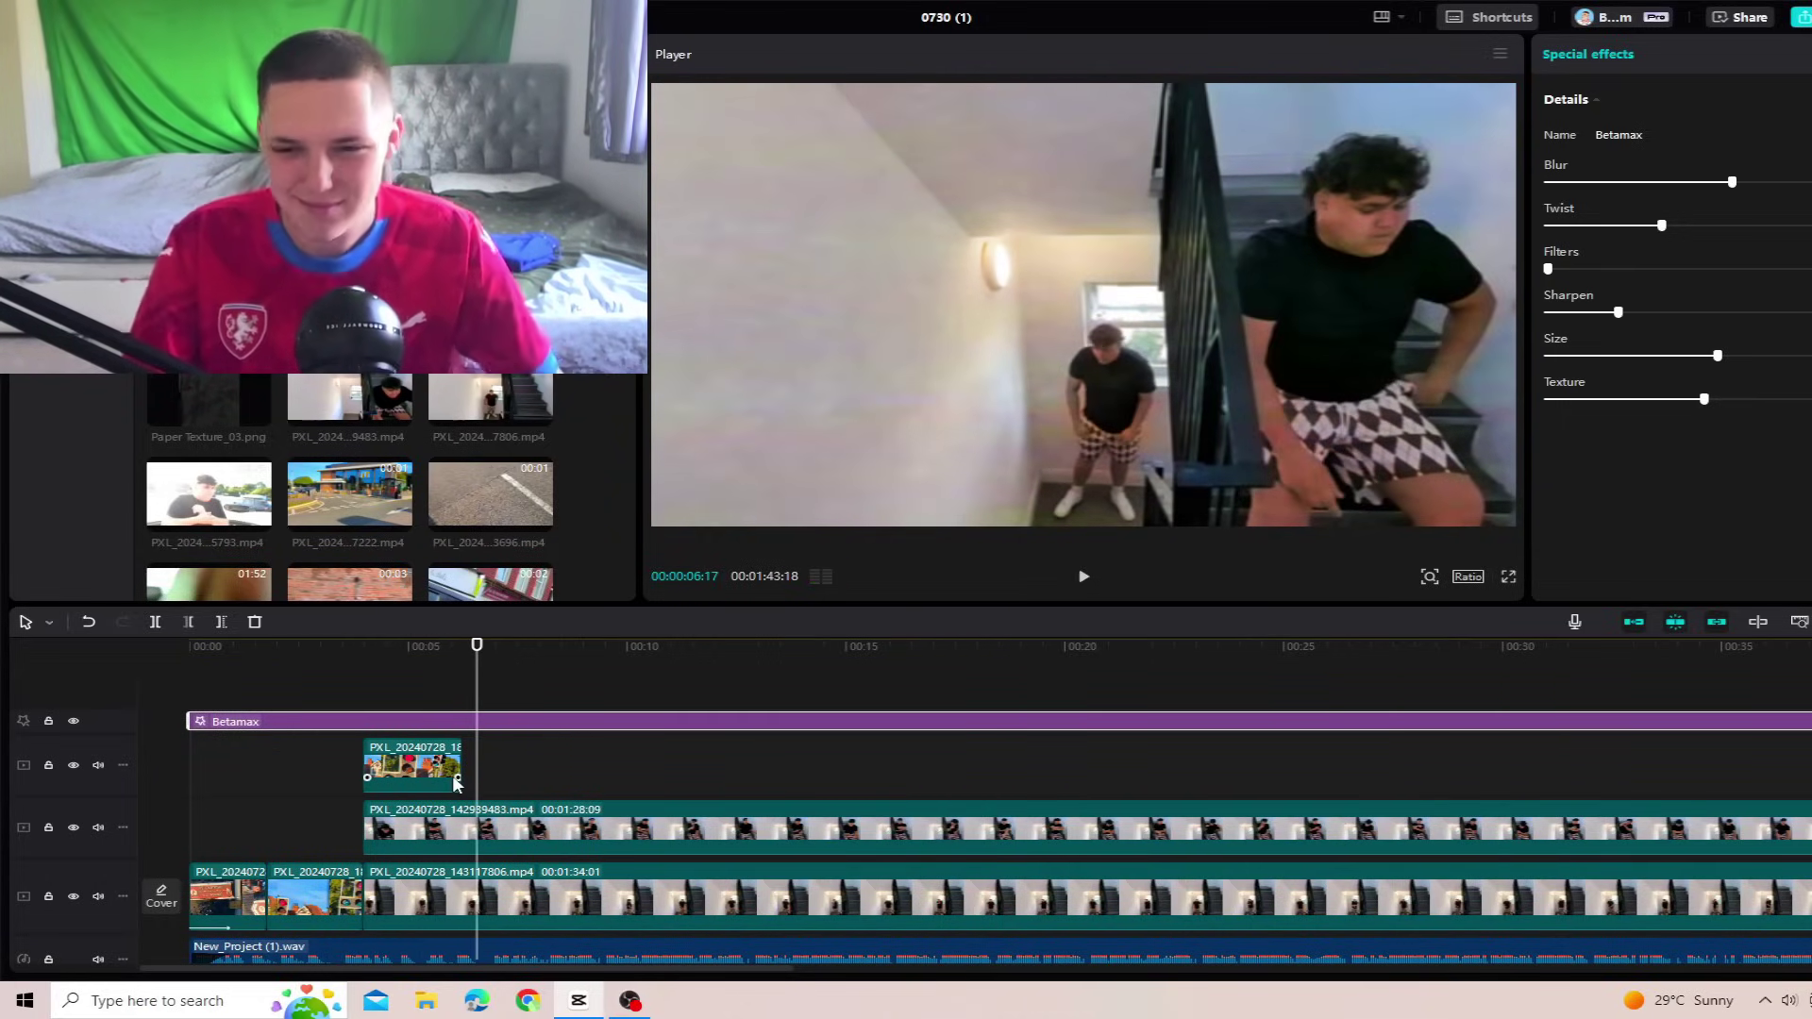
click(332, 789)
key(space)
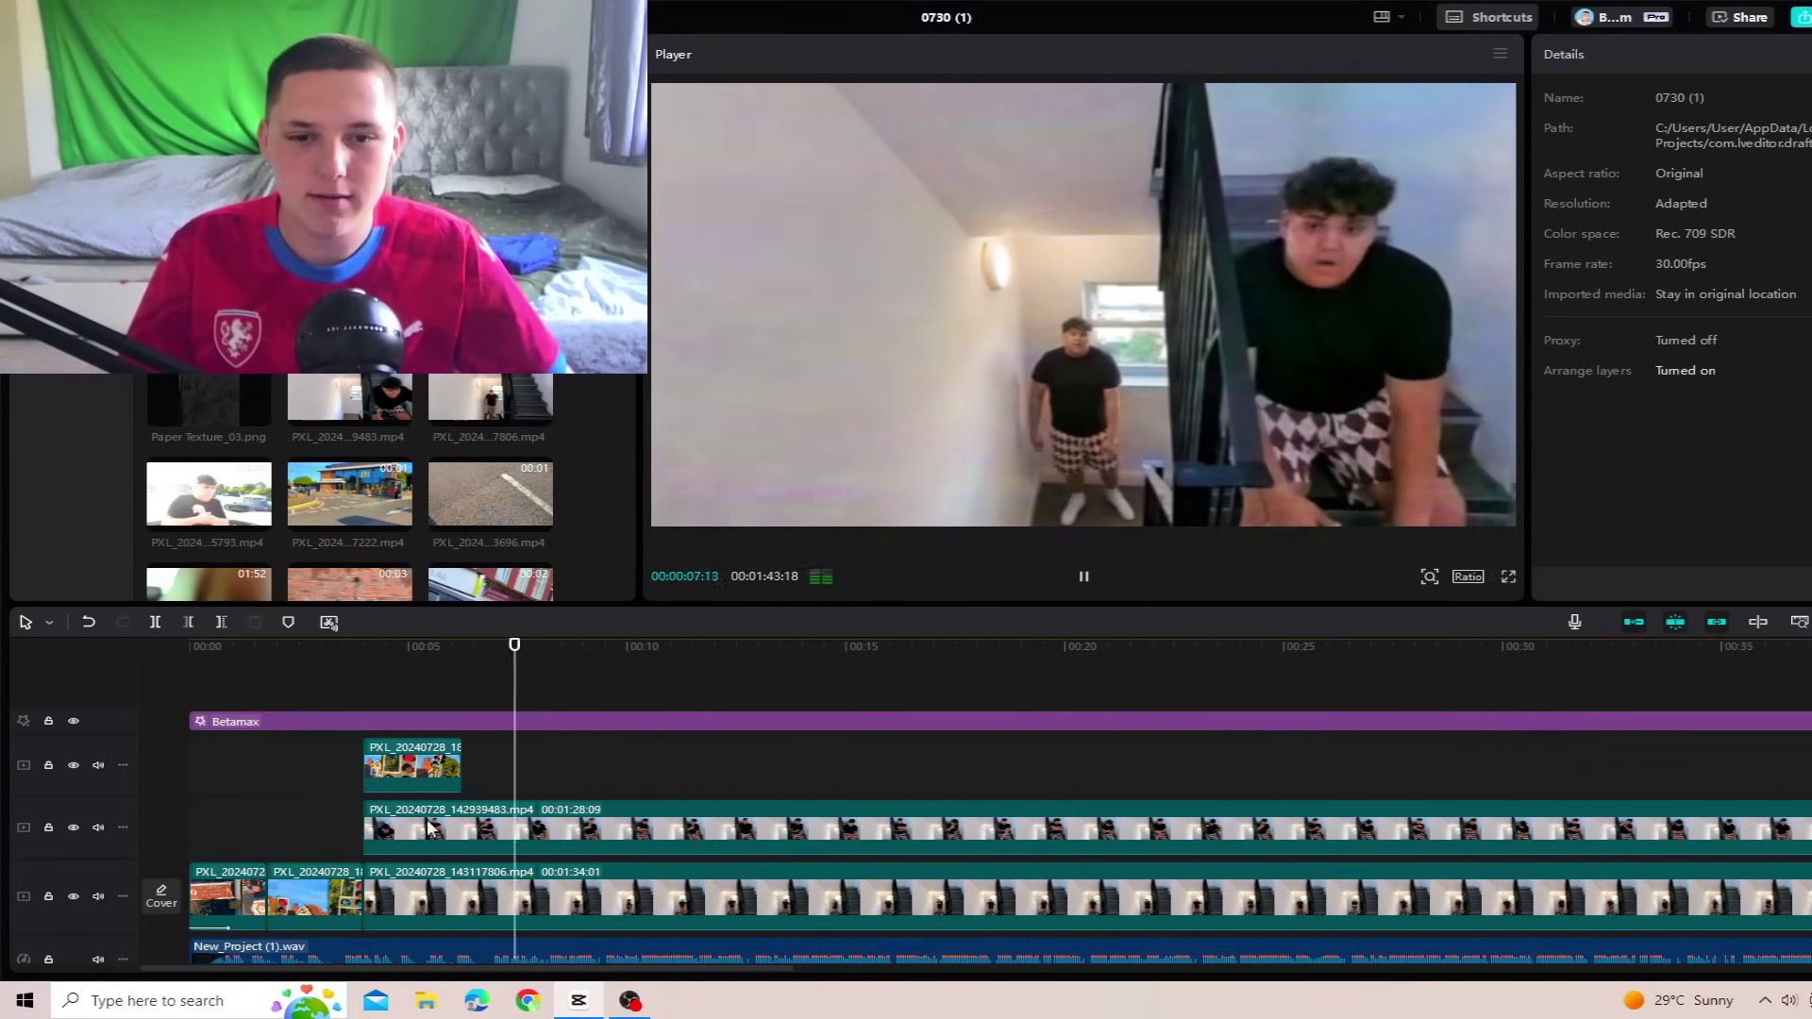
Step: Lower the Betamax effect's Blur, Twist, Sharpen and Texture, then play back the traffic light and stairwell section
click(555, 723)
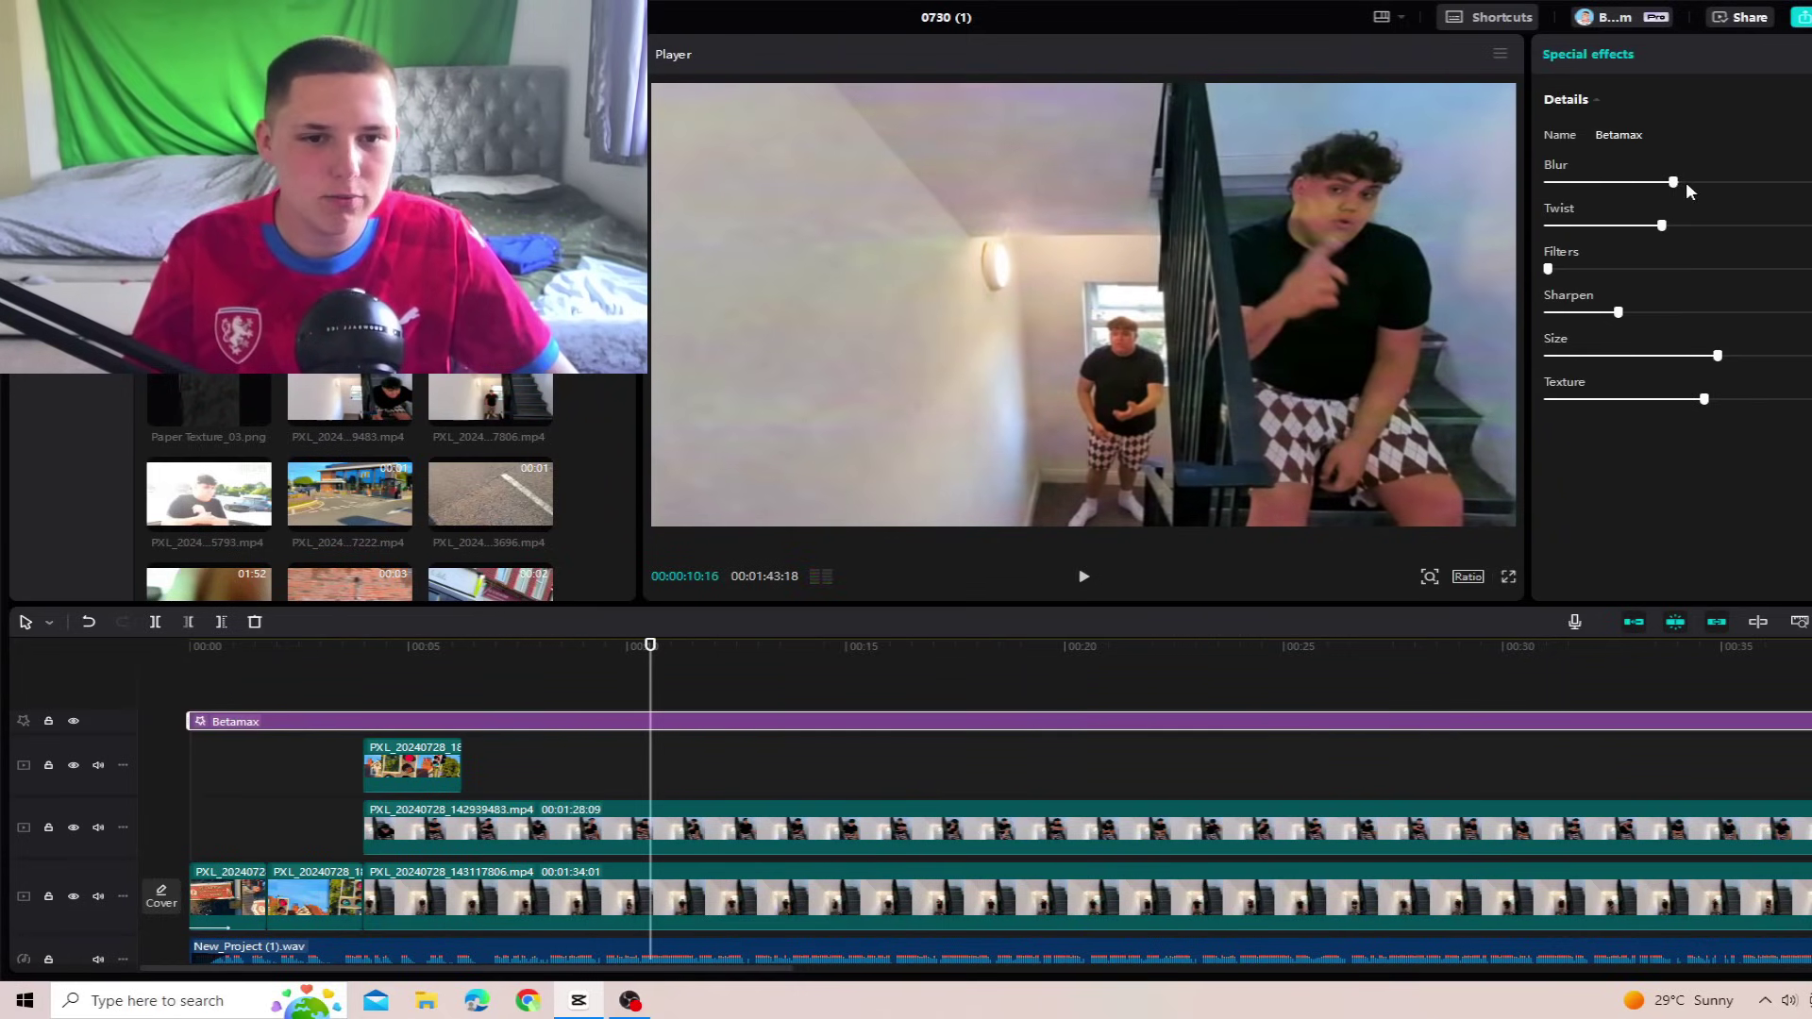
click(1587, 227)
mouse_move(1587, 227)
mouse_down()
mouse_move(1610, 225)
mouse_move(1586, 228)
mouse_up()
key(space)
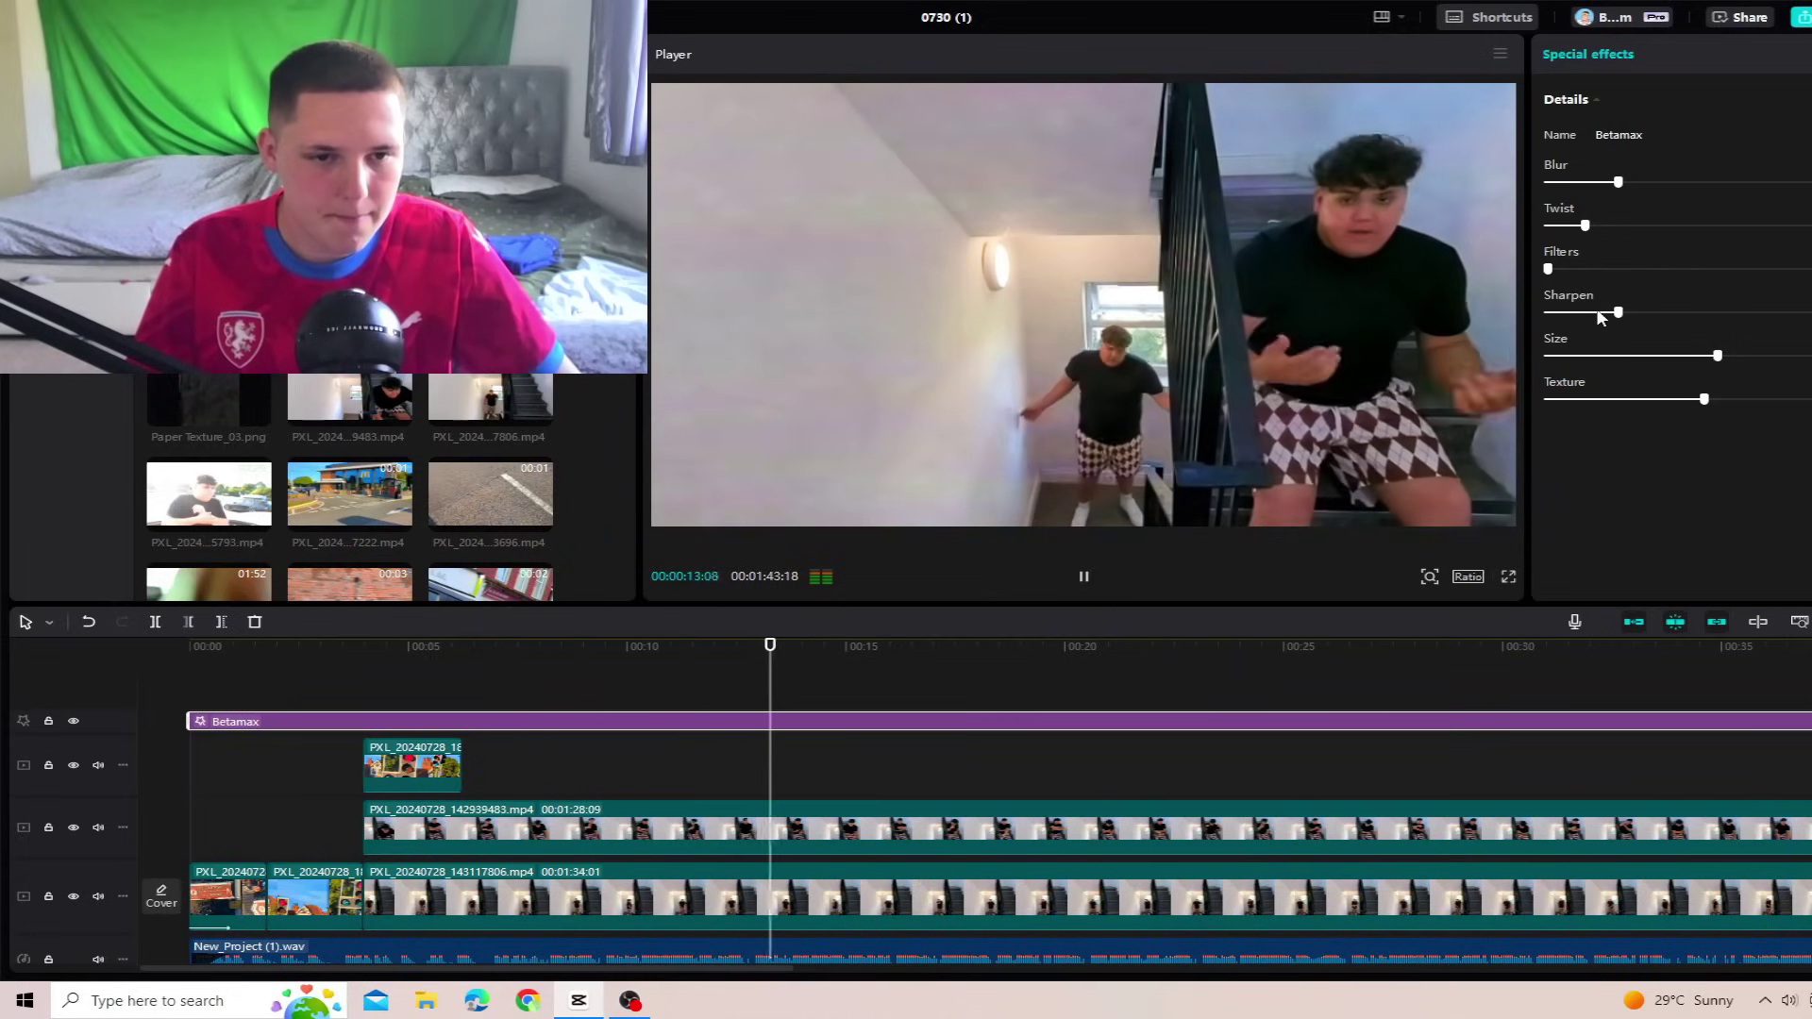
drag(1617, 313, 1575, 313)
drag(1703, 398, 1605, 399)
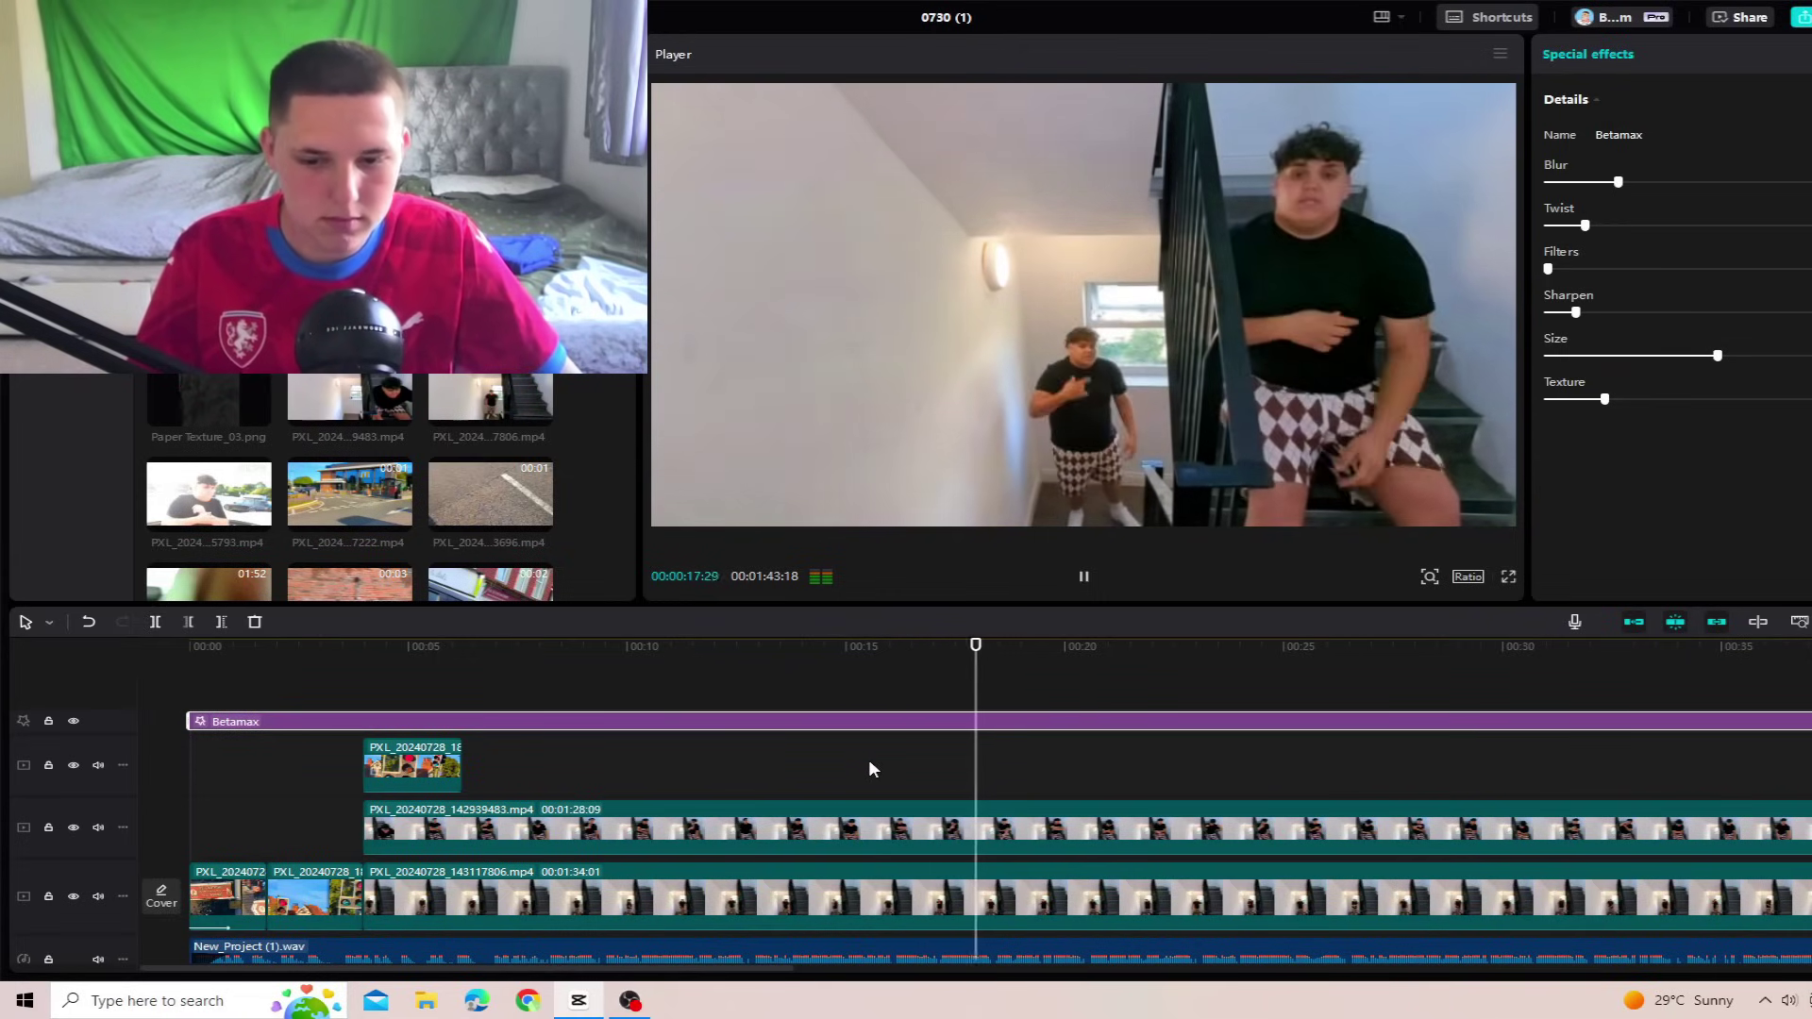
click(330, 782)
key(space)
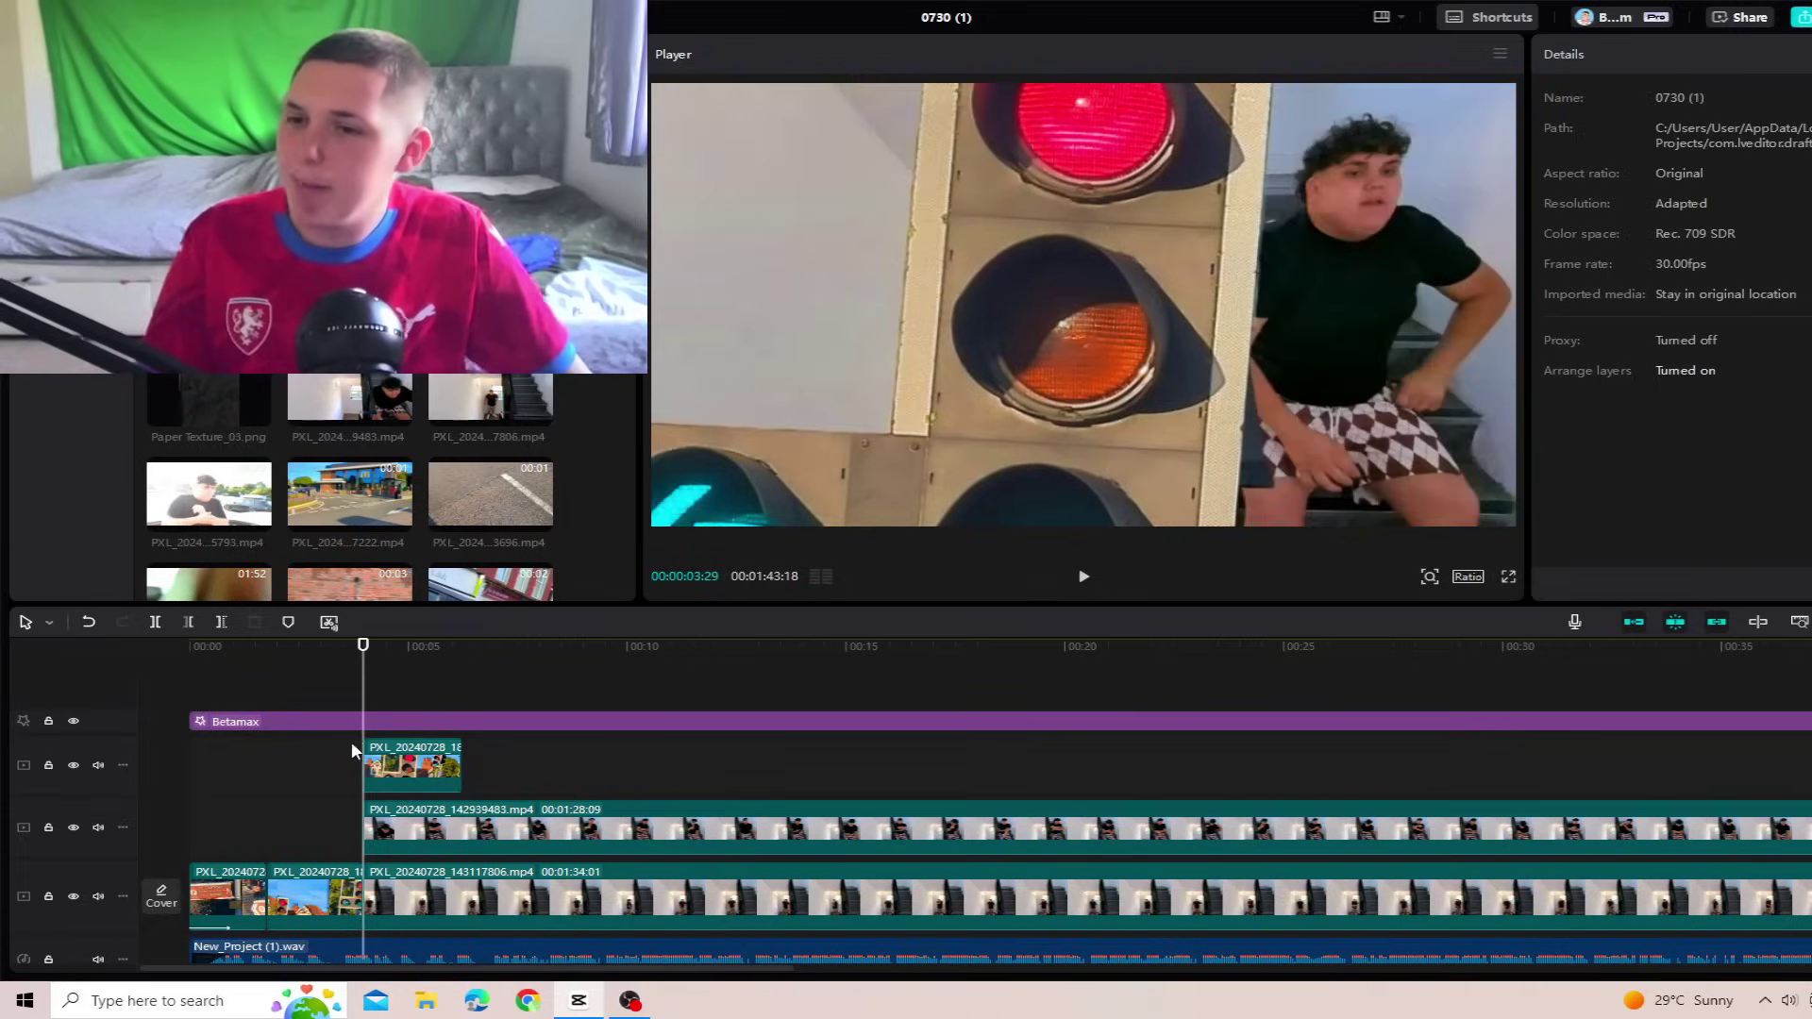
Step: Try applying the Fisheye 3 effect directly to the two stairwell clips
click(269, 58)
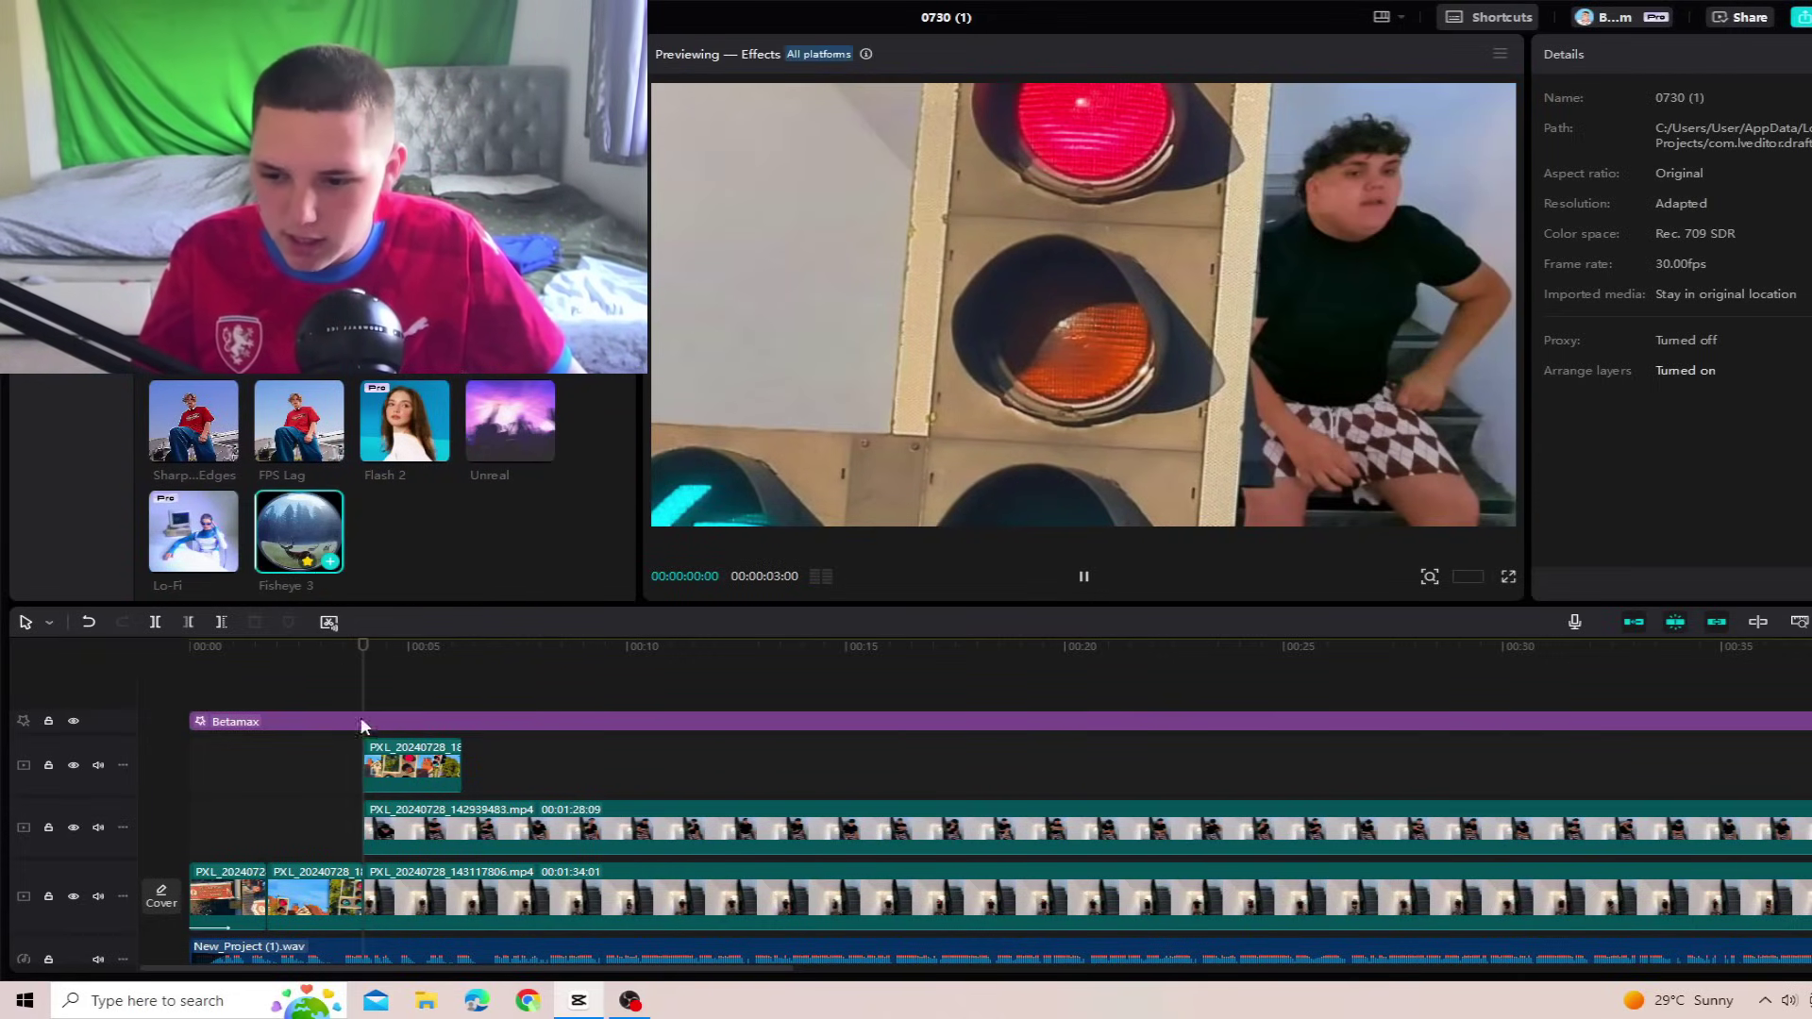
drag(360, 720, 382, 826)
drag(299, 532, 429, 876)
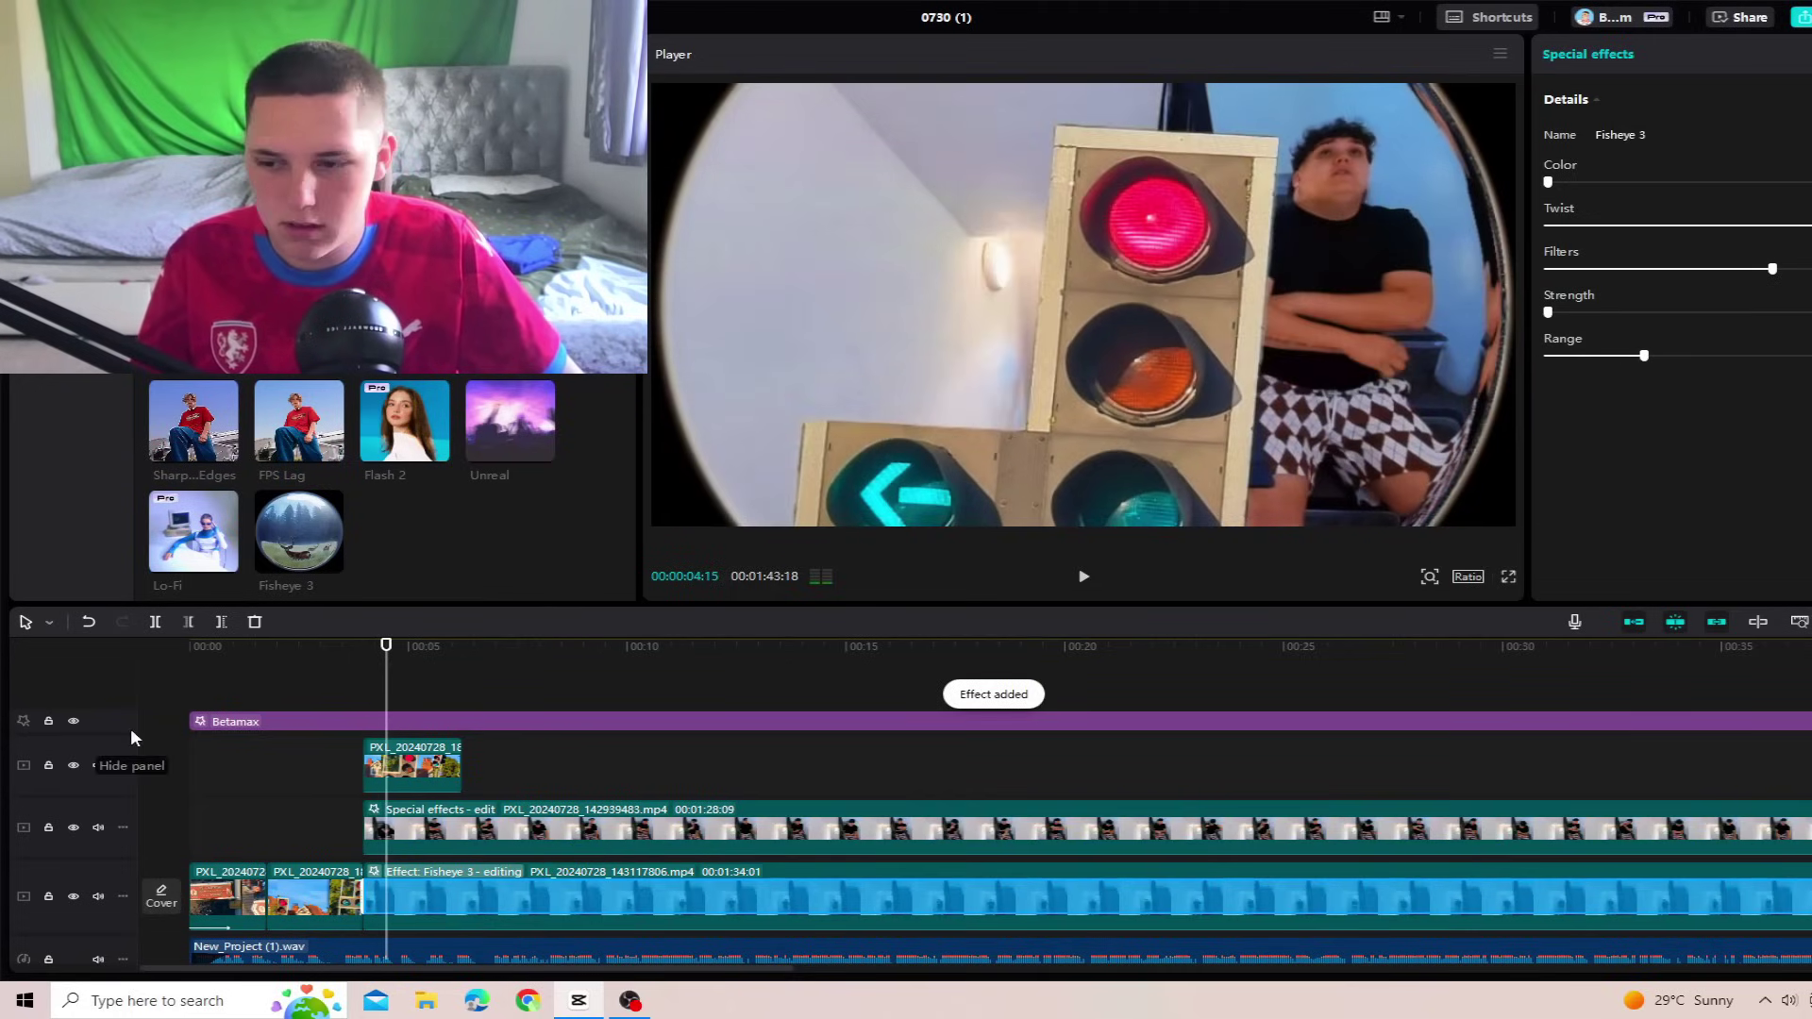
click(88, 622)
click(87, 622)
Step: Add Fisheye 3 on its own track beneath Betamax from the start of the stairwell shot, extending it to about 34 seconds
drag(299, 531, 381, 756)
drag(343, 749, 339, 703)
click(391, 748)
key(space)
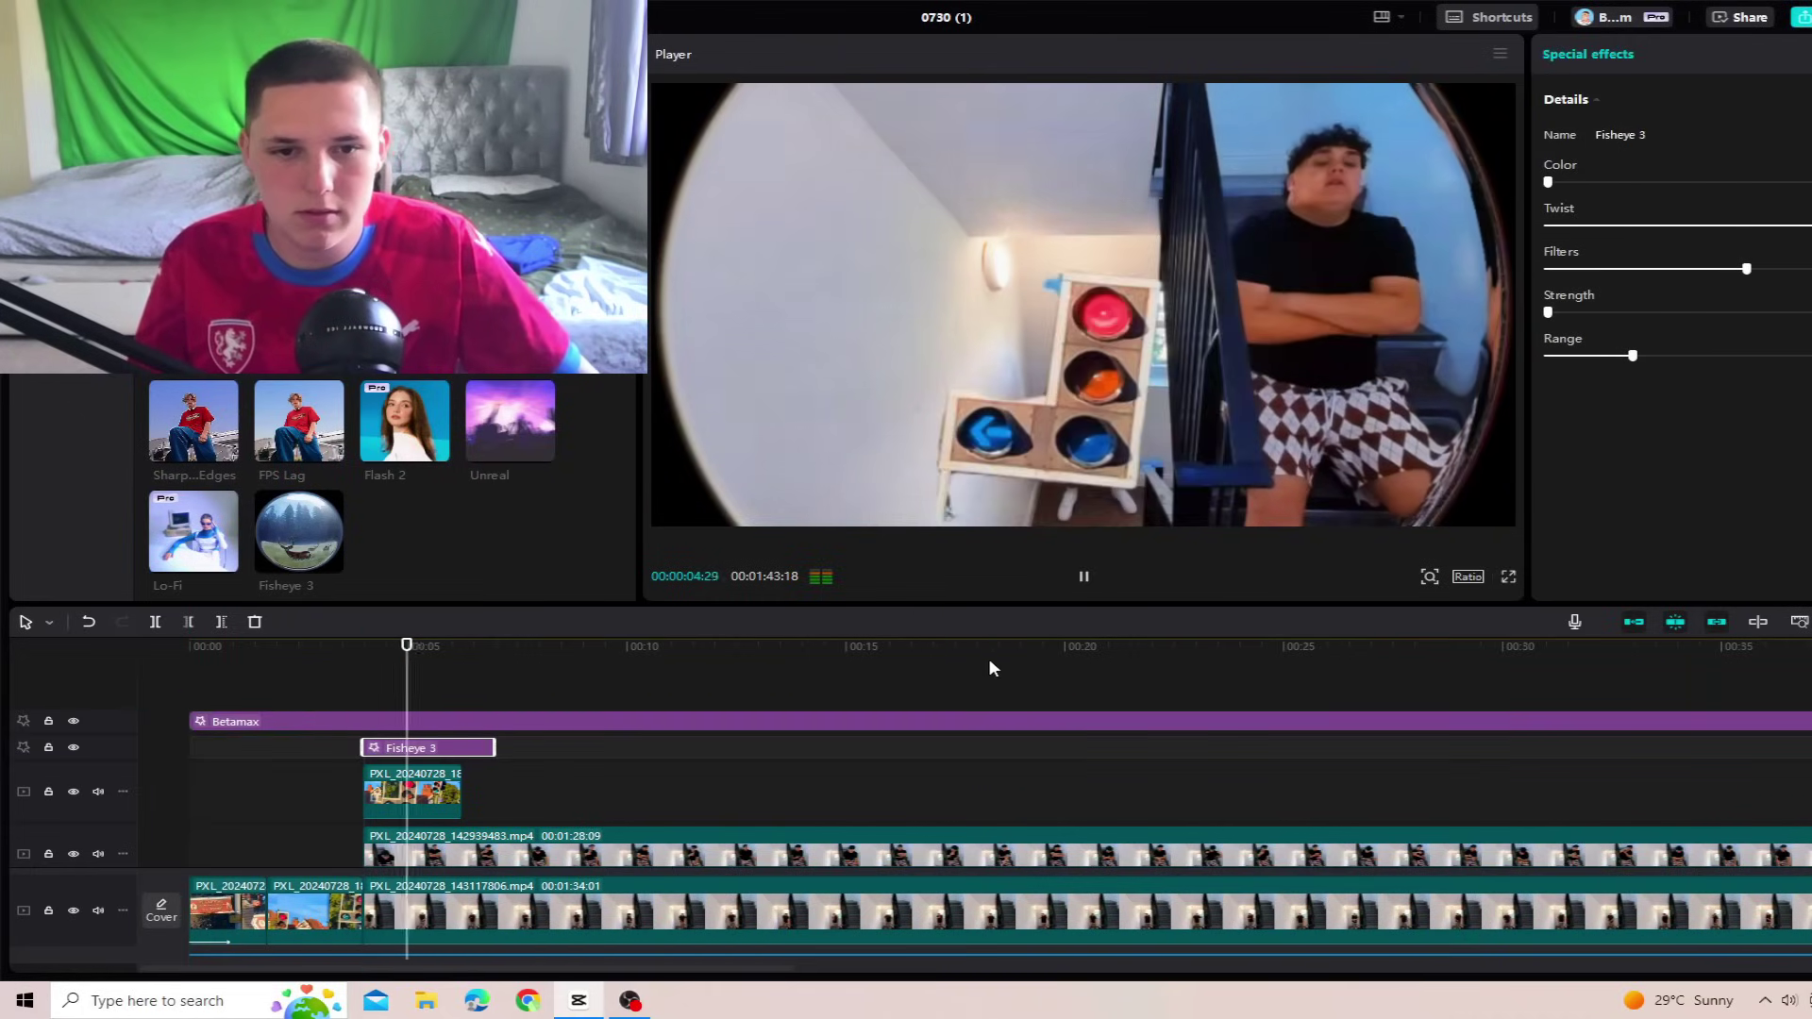
key(space)
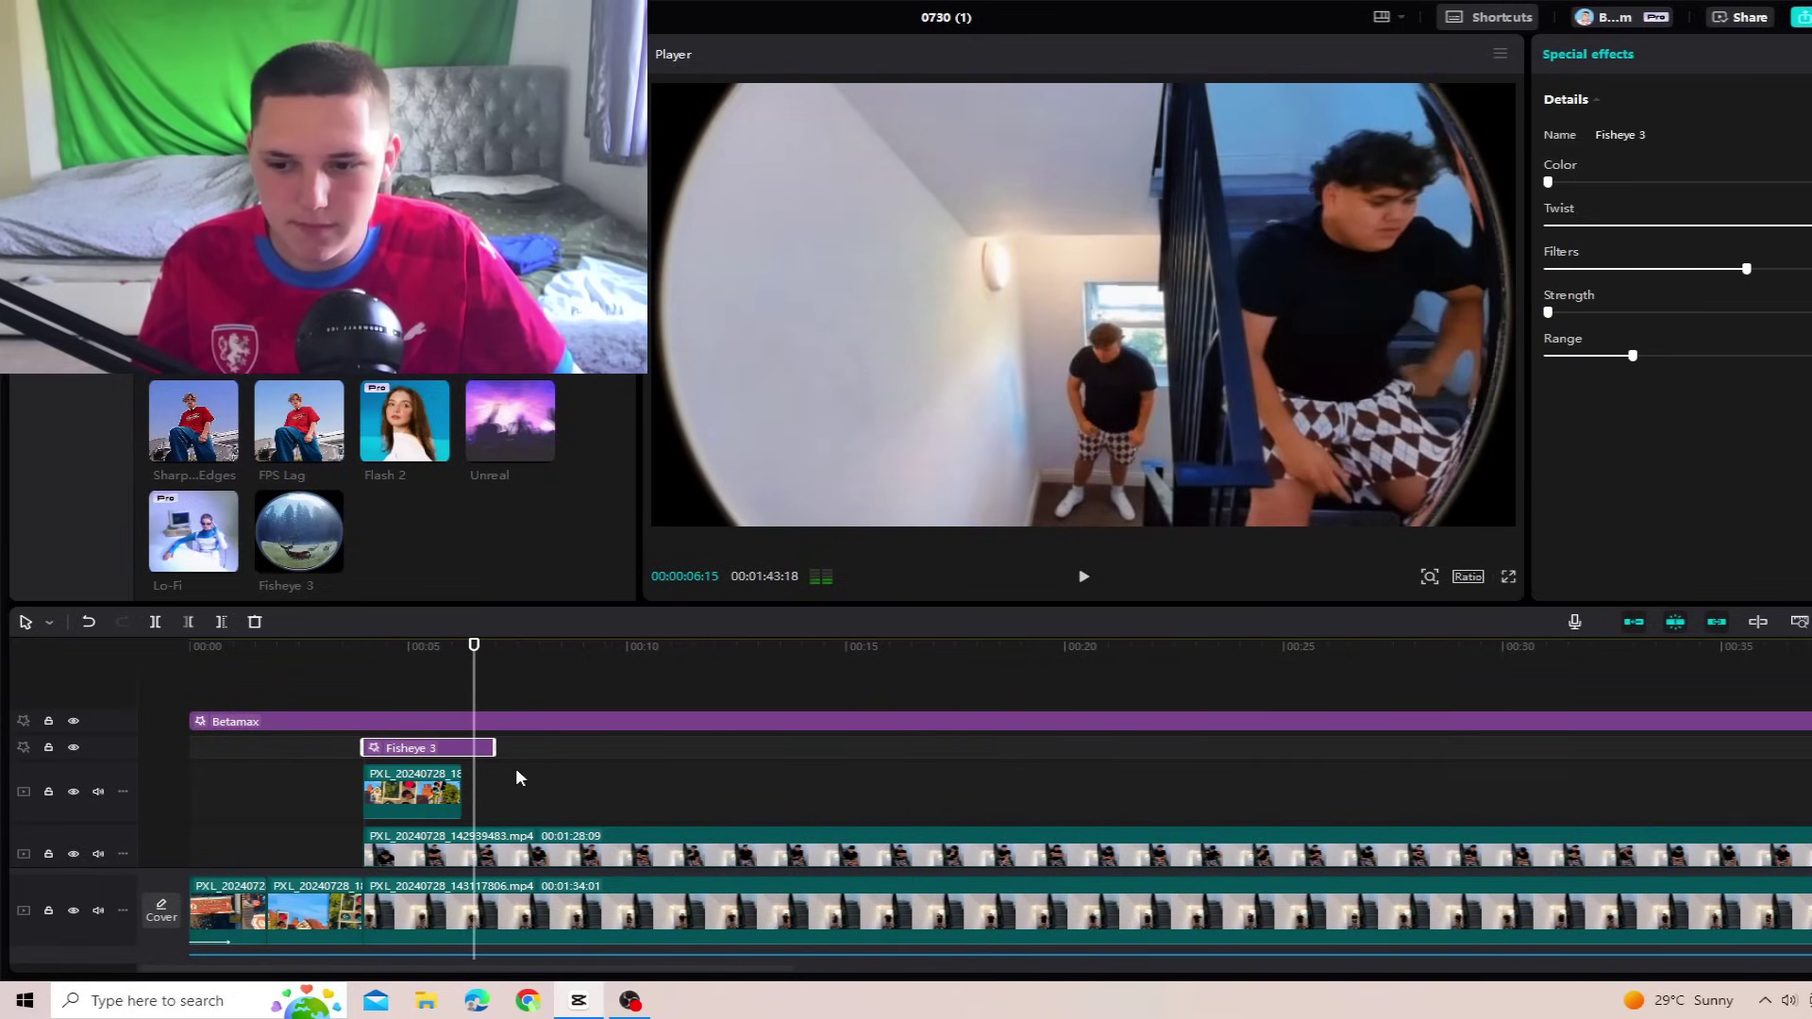
drag(496, 749, 1701, 748)
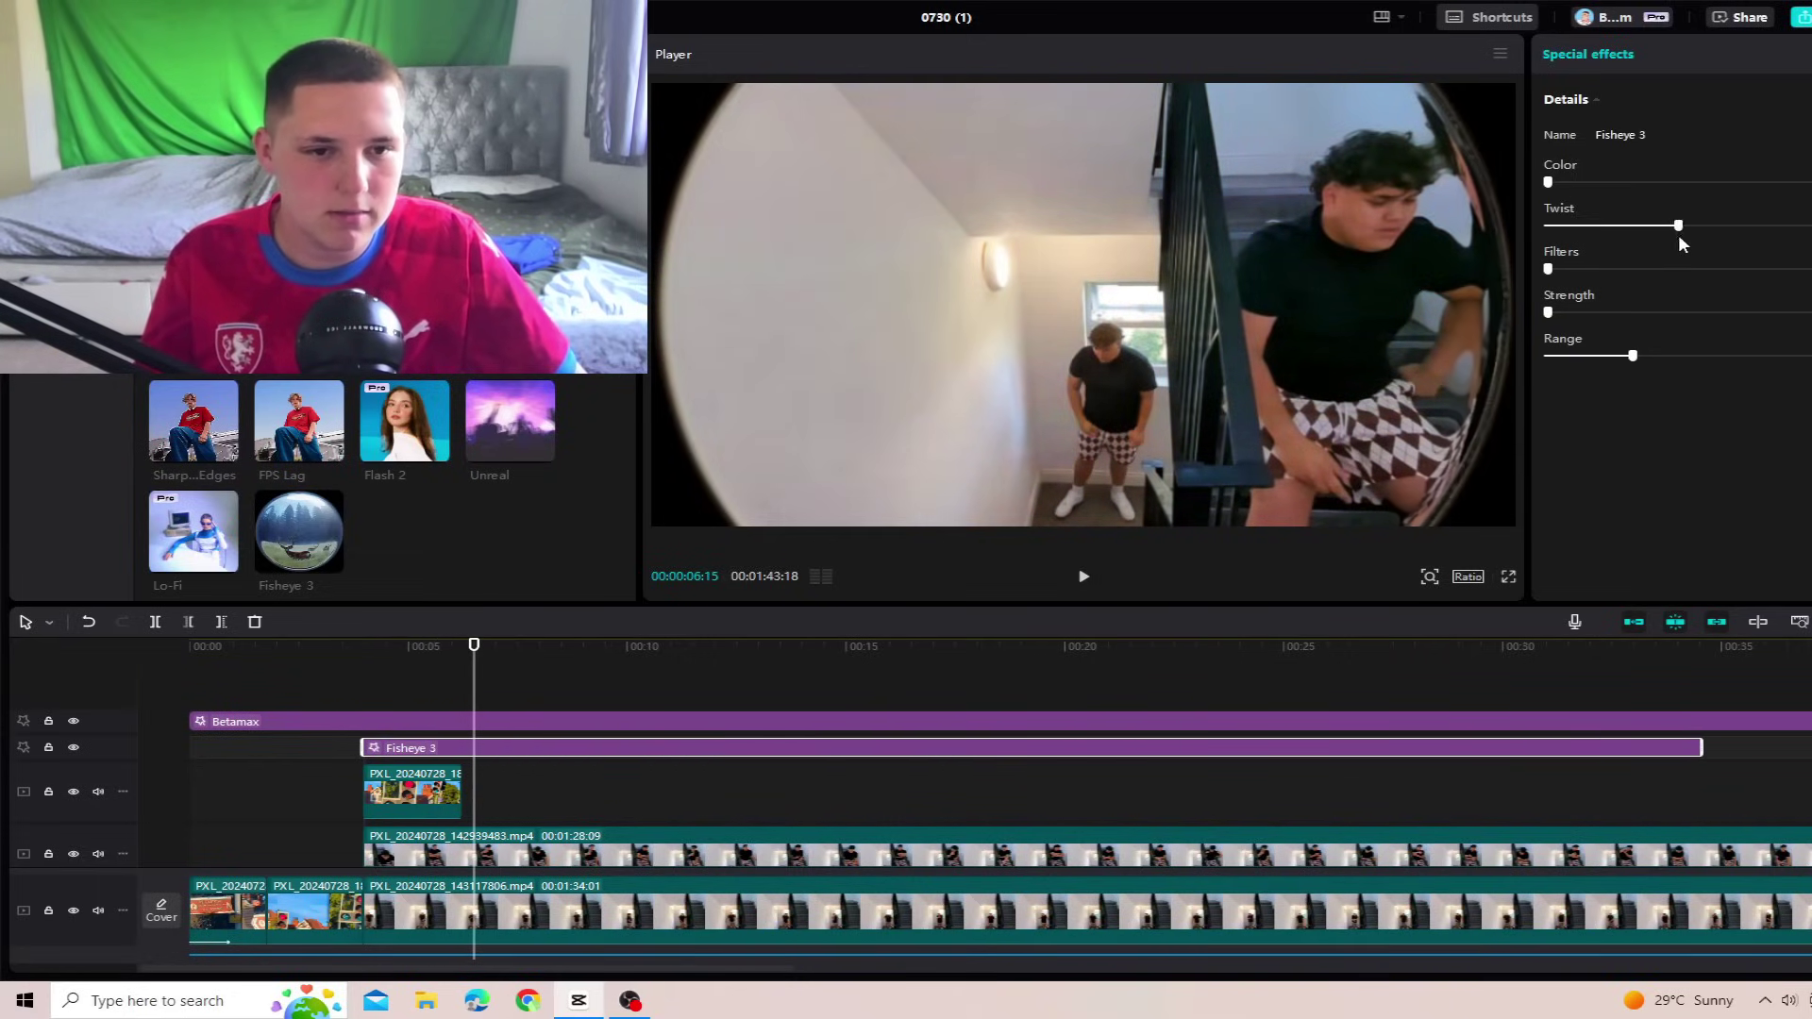
Step: Set Fisheye 3's Twist and Filters to minimum, raise its Strength, lower its Range slightly and play back the result
mouse_move(1636, 364)
mouse_down()
mouse_move(1764, 355)
mouse_move(1584, 361)
mouse_move(1656, 361)
mouse_up()
drag(1556, 314, 1650, 314)
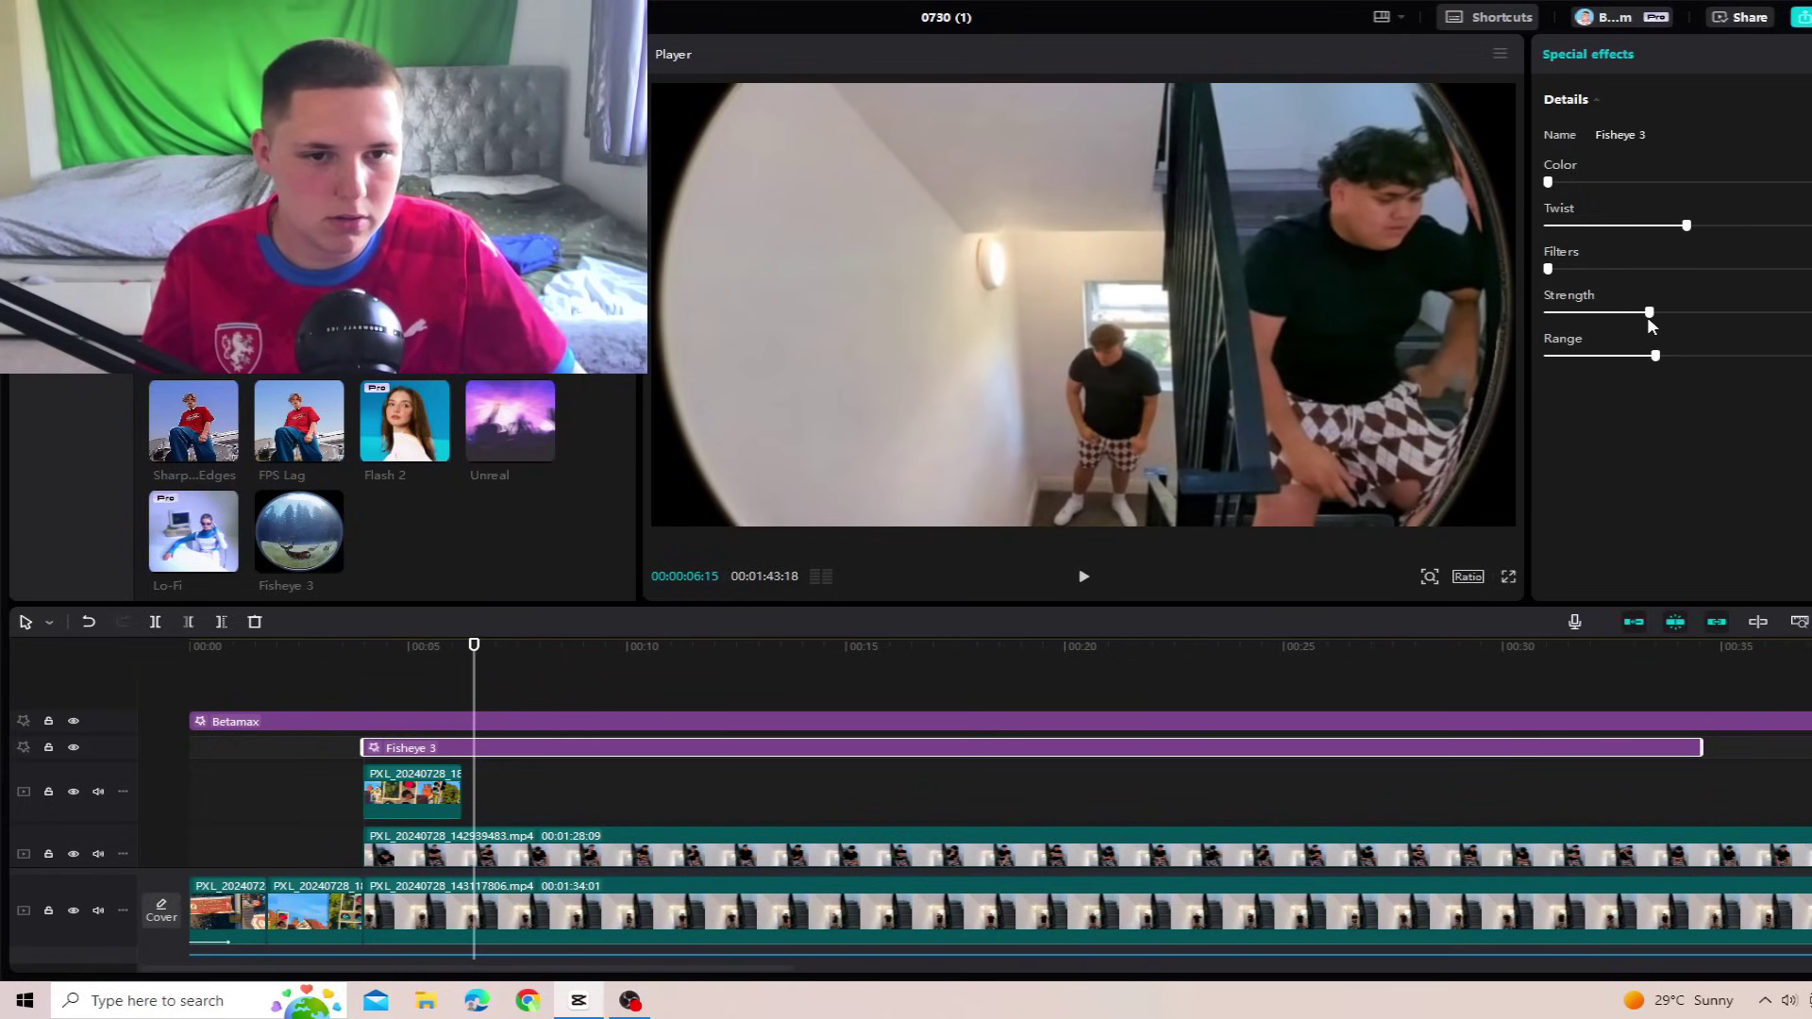
key(space)
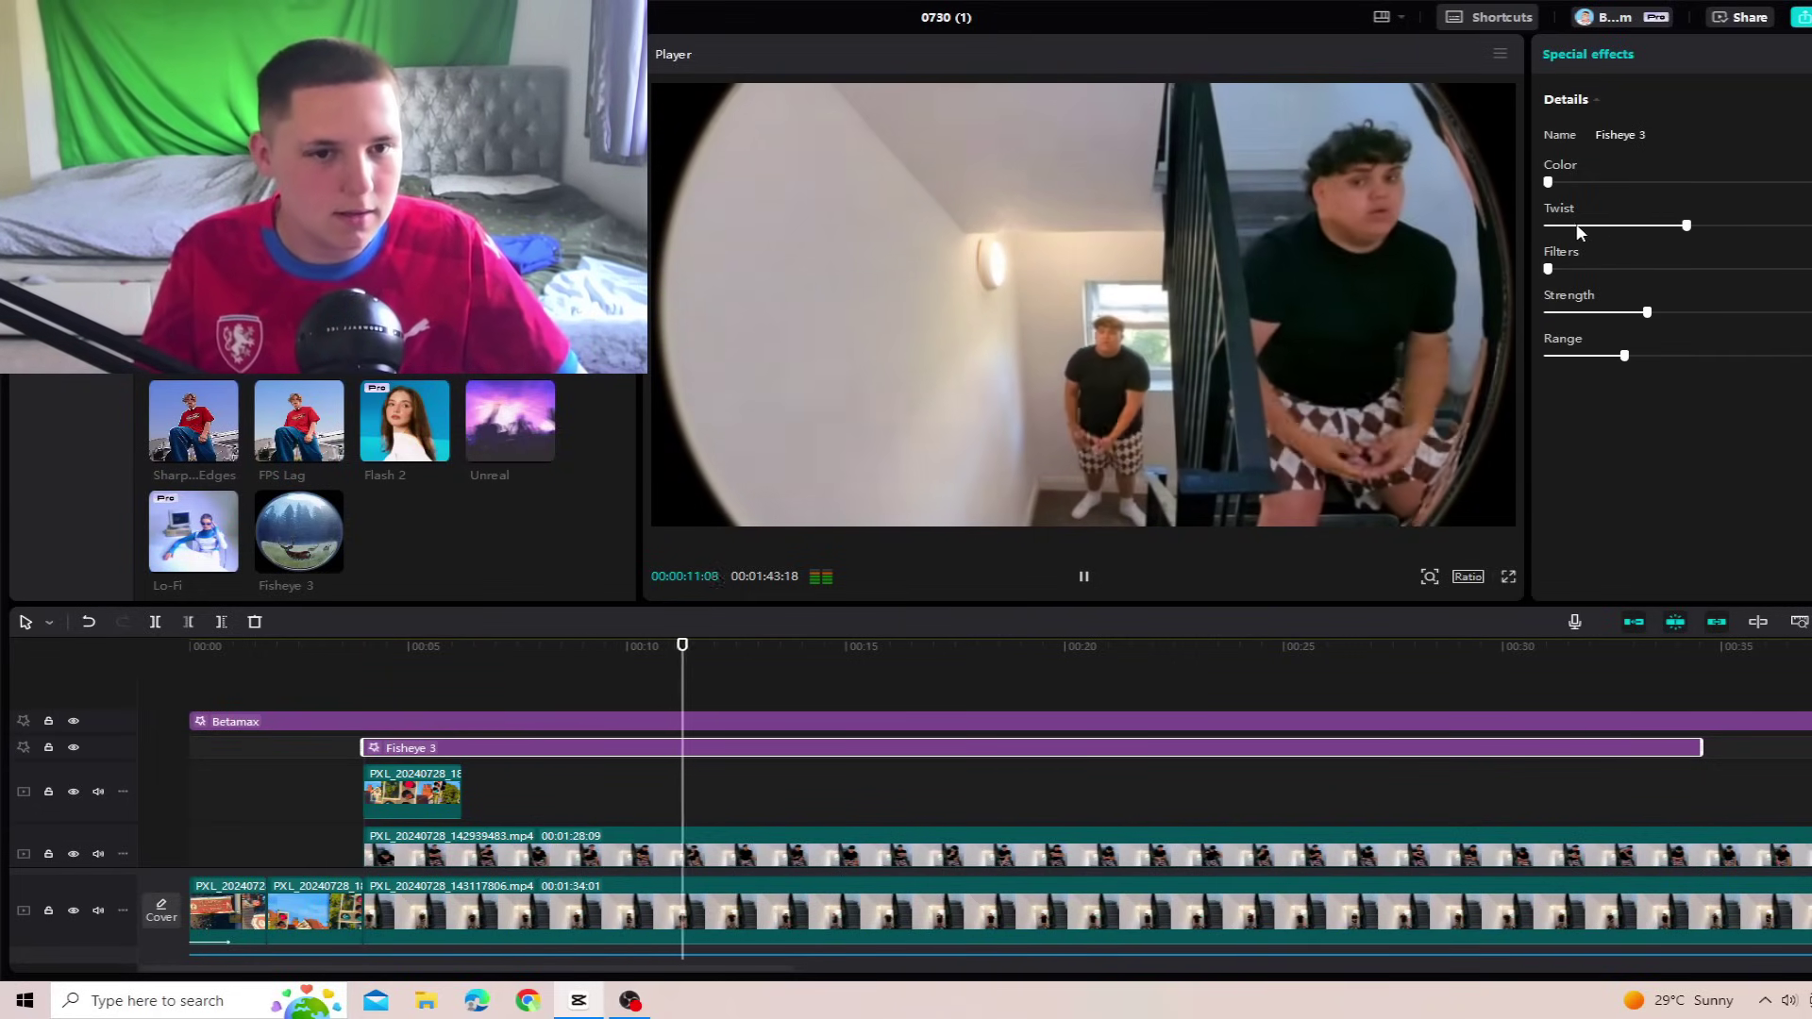
drag(1686, 226, 1548, 226)
key(space)
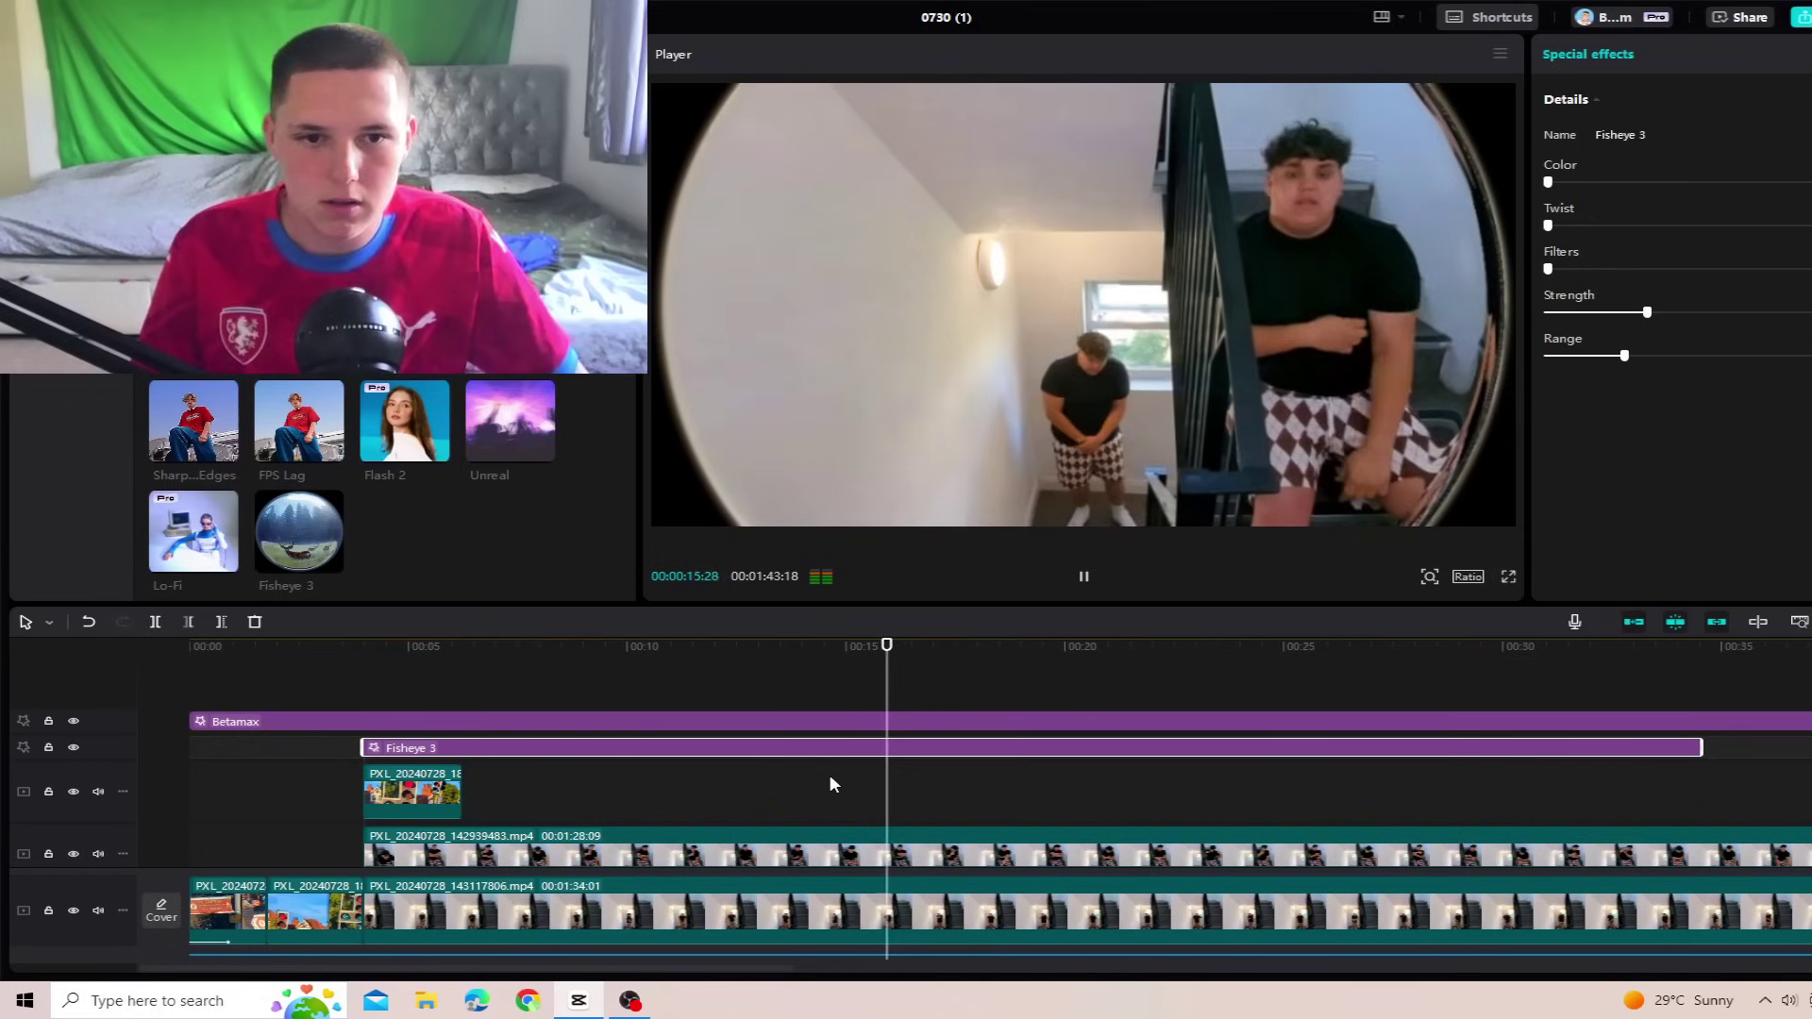
Step: Play back the montage from the beginning to check the fisheye look on the stairwell shot
scroll(575, 811, down, 2)
scroll(571, 809, up, 1)
click(341, 819)
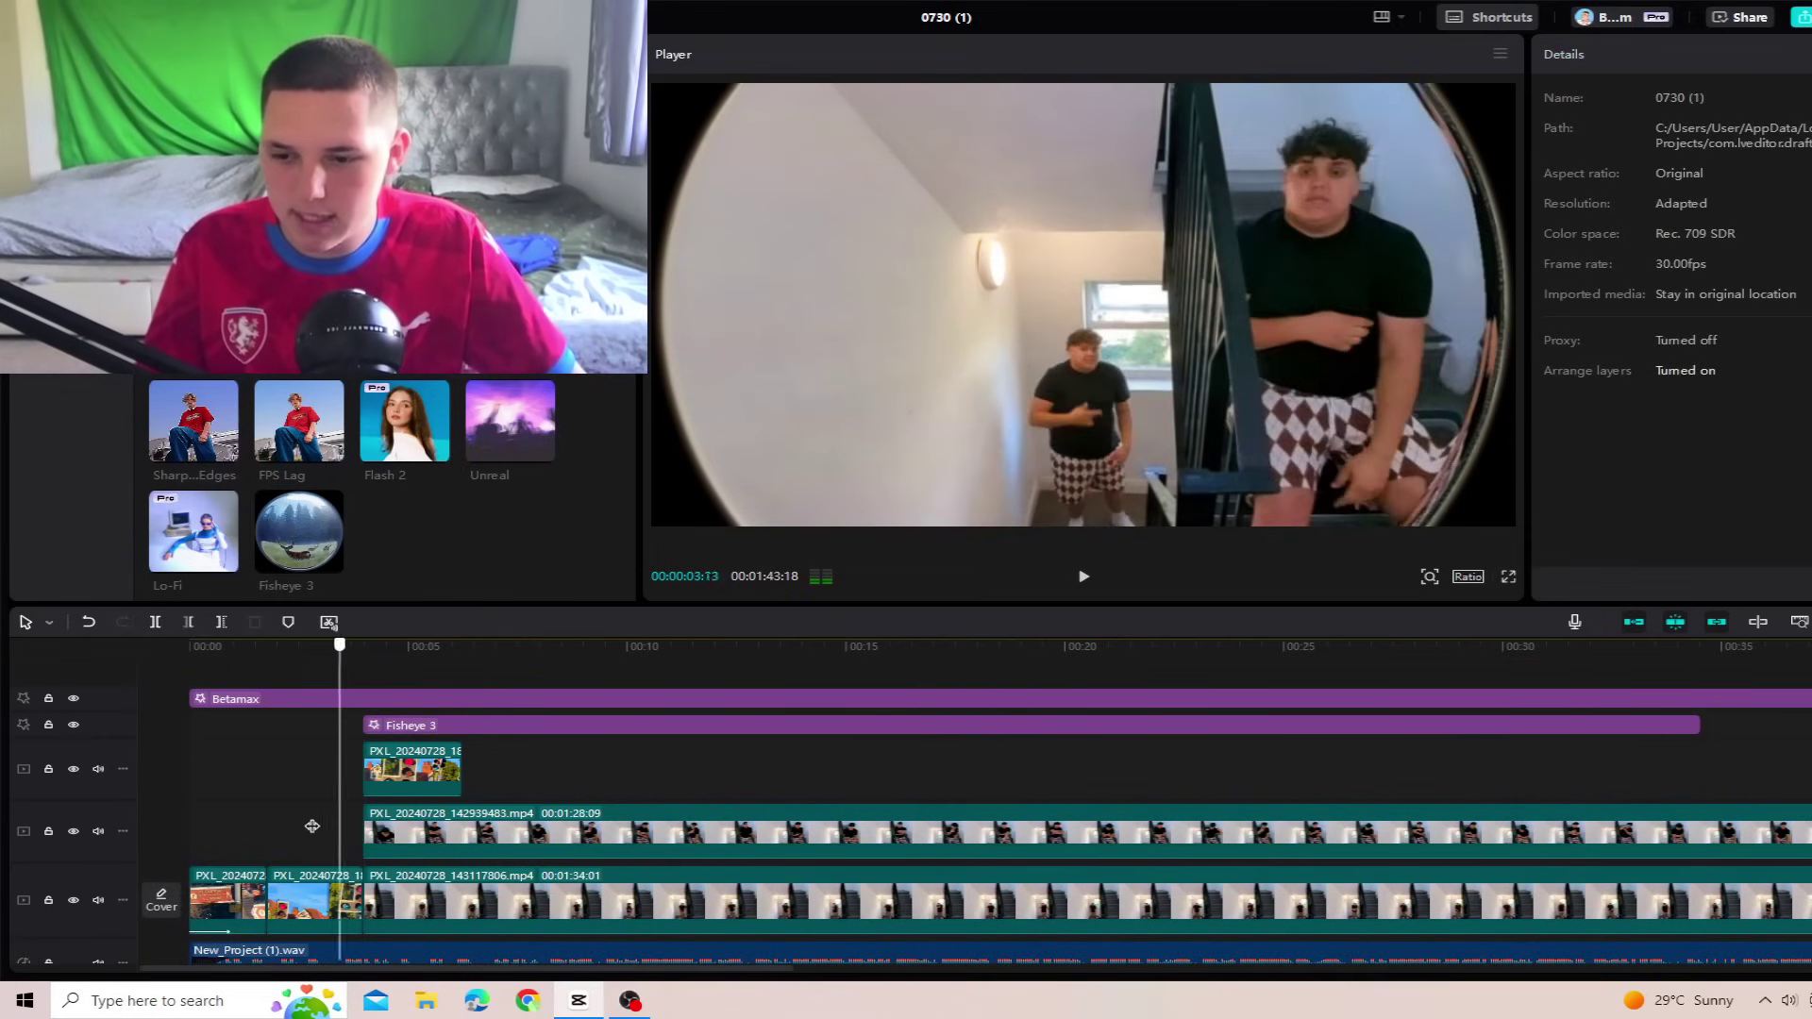
click(269, 817)
key(space)
click(168, 835)
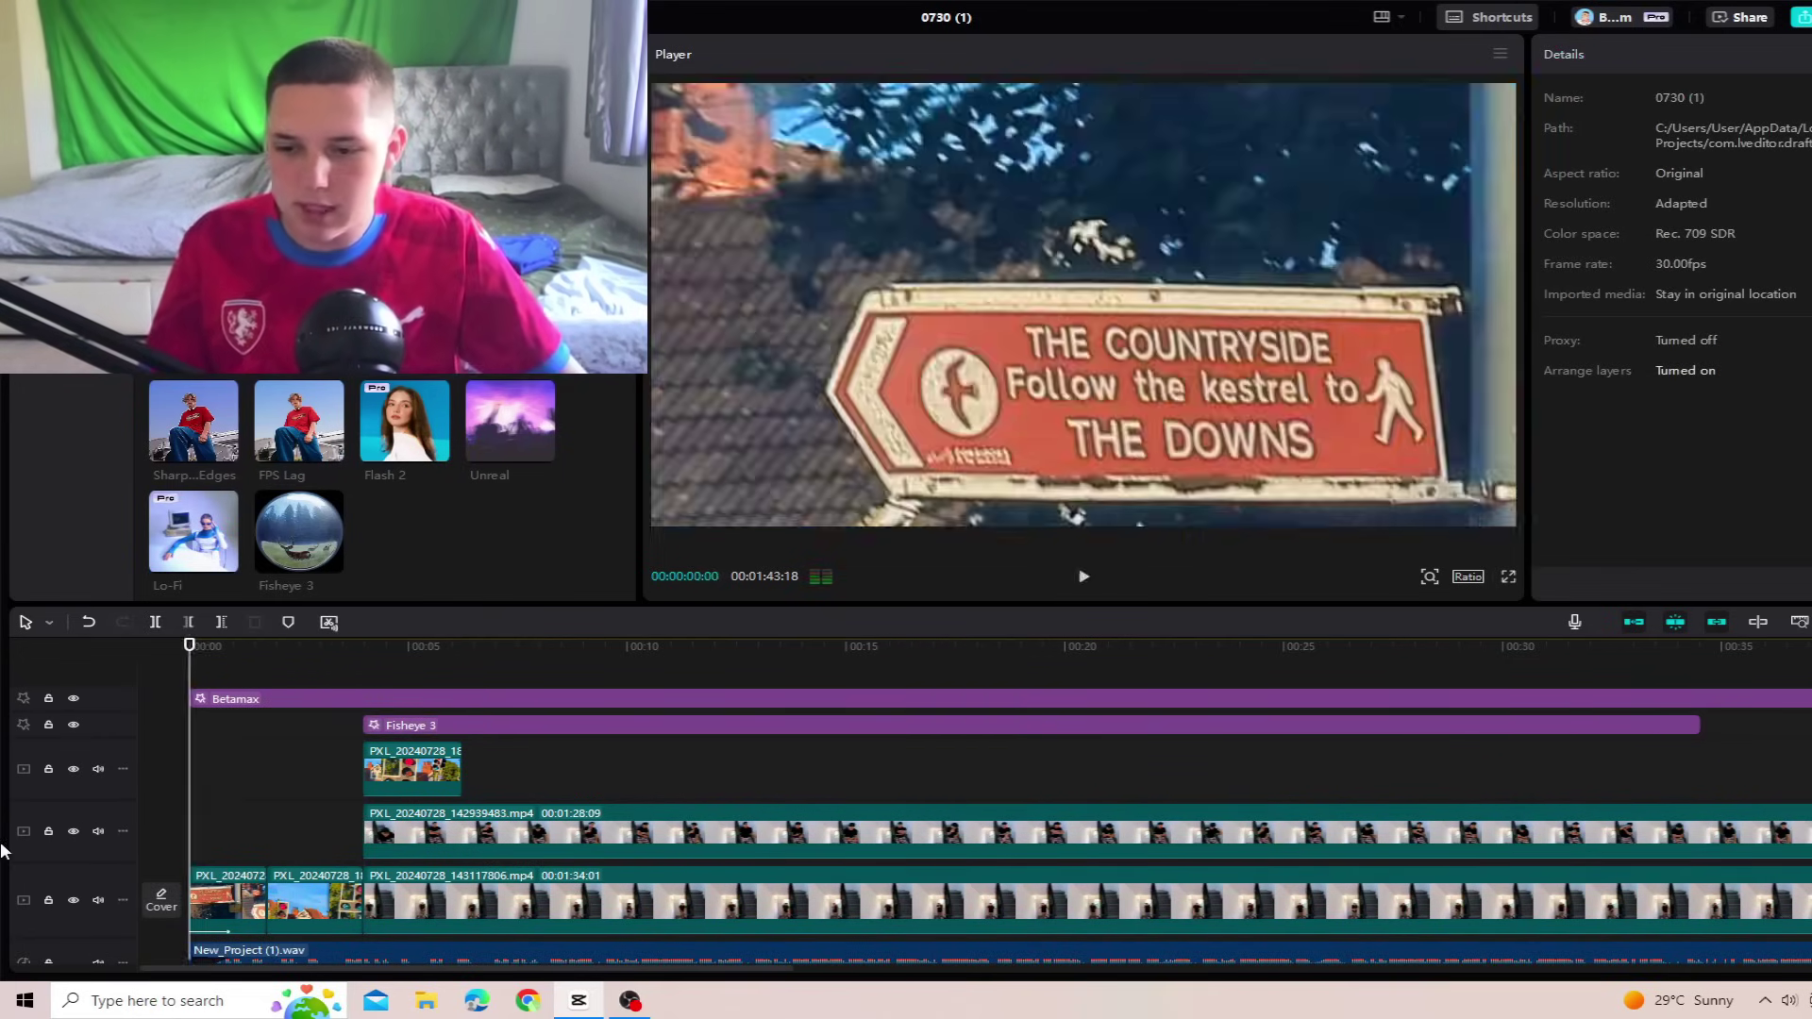
key(space)
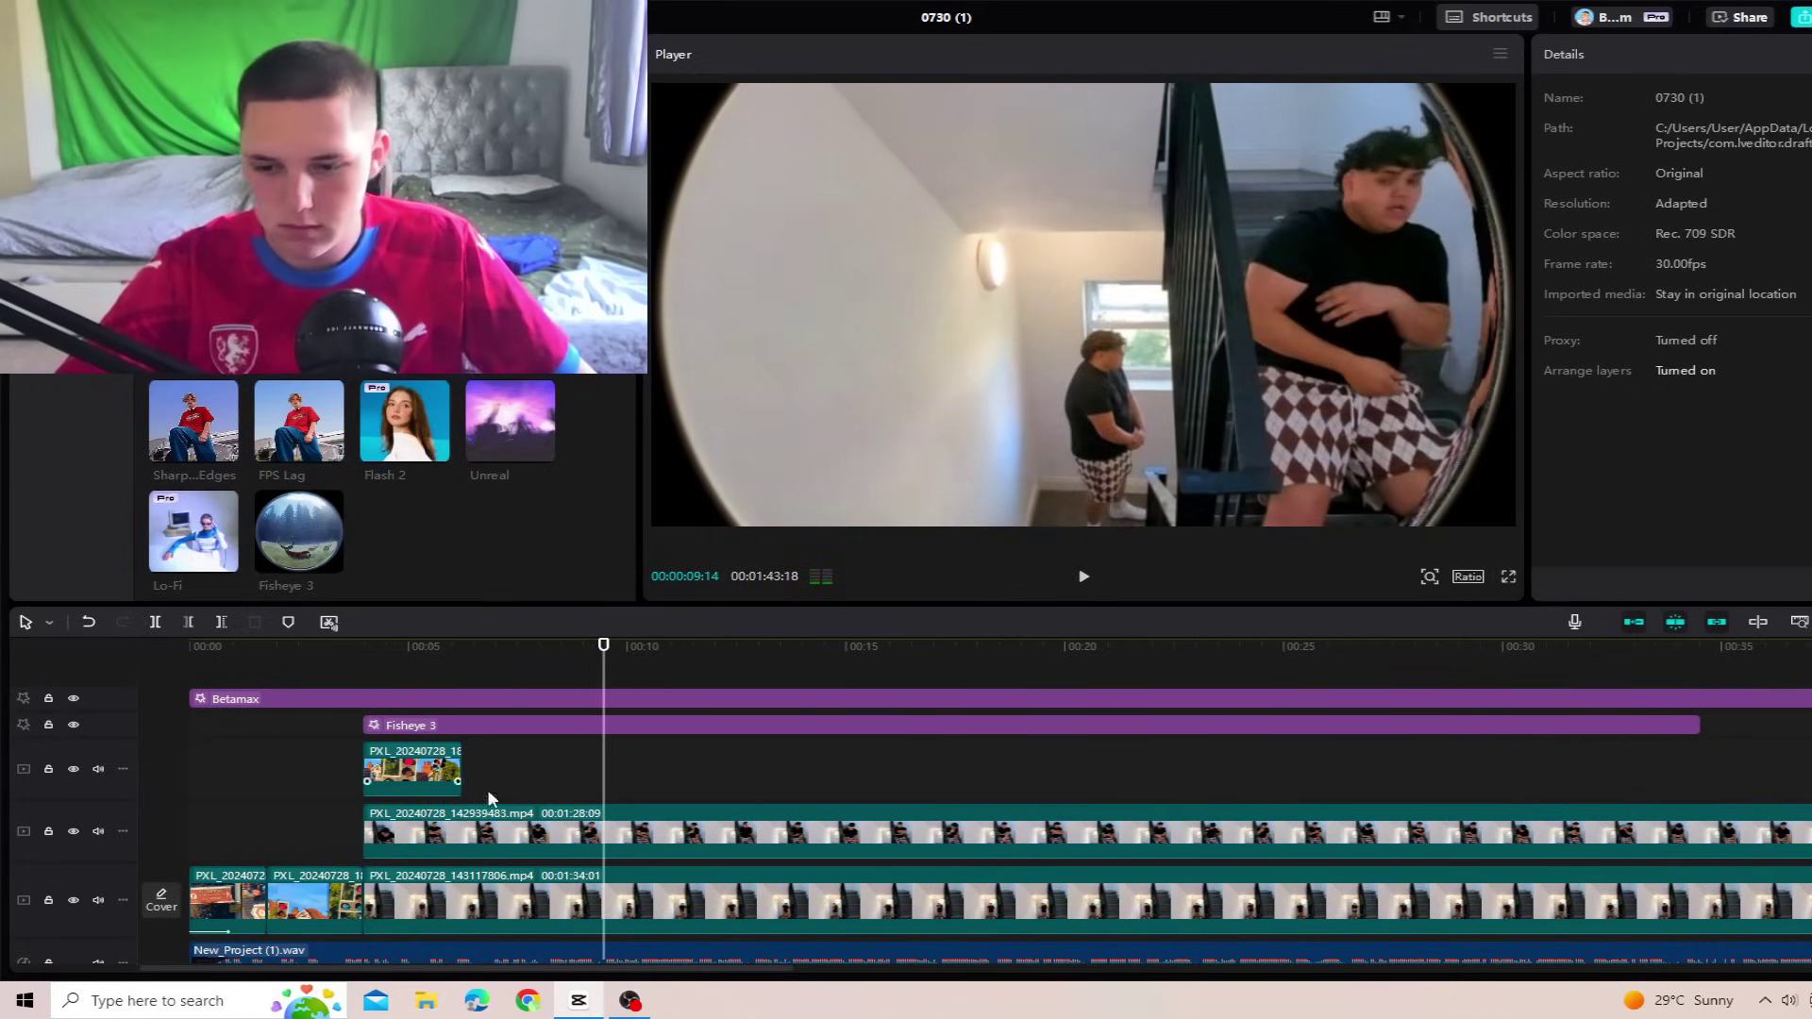
Step: Split both stairwell clips at 00:00:08:29 and delete the parts after the cut
drag(510, 802, 604, 905)
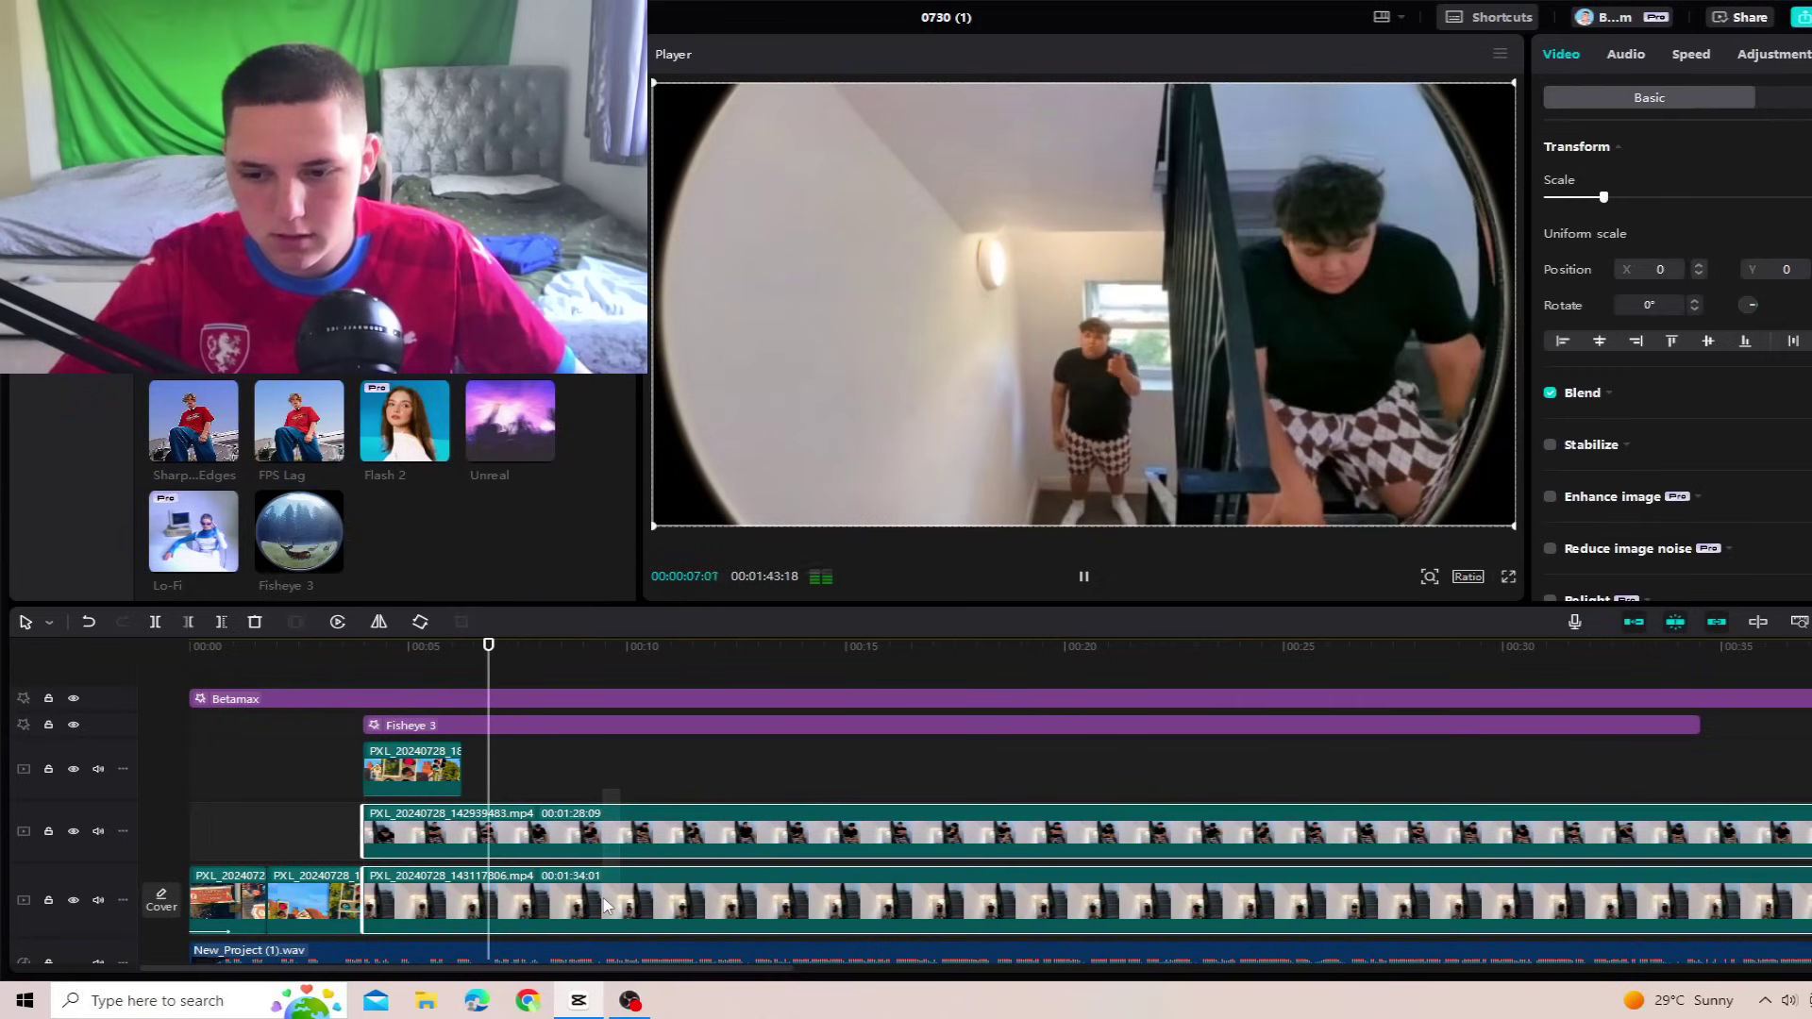
click(155, 622)
scroll(510, 847, down, 1)
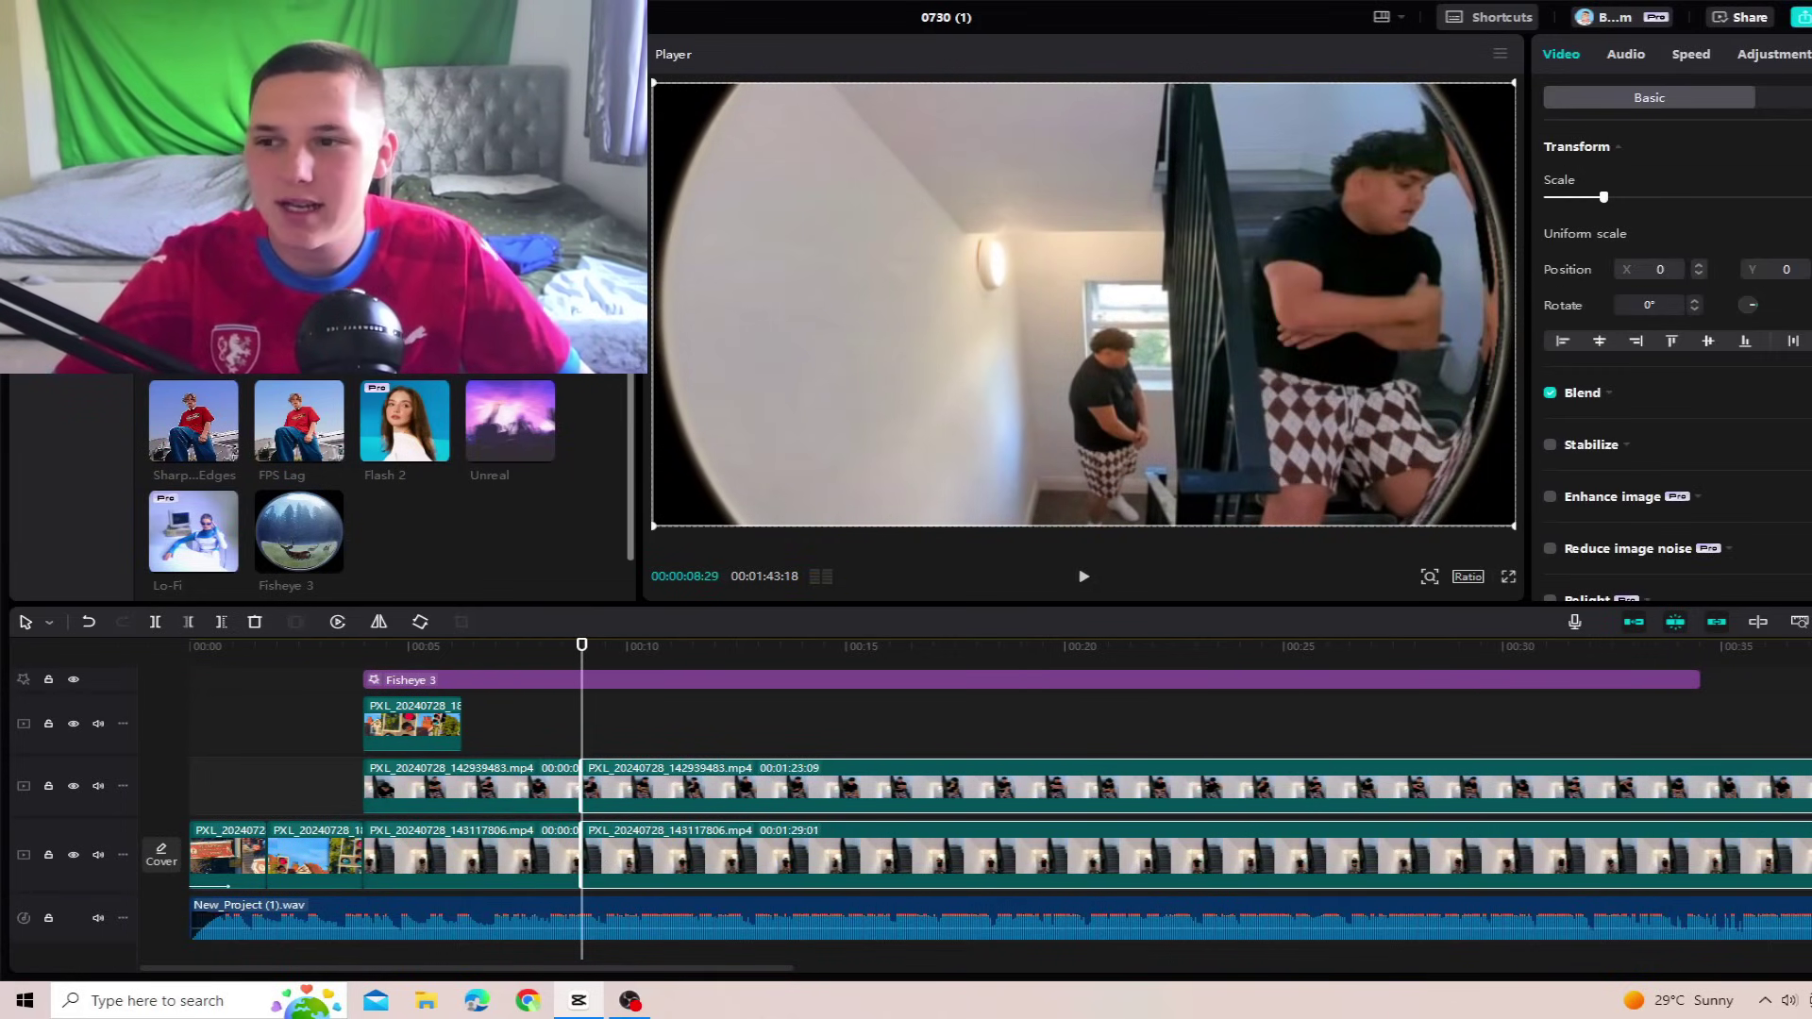
click(34, 54)
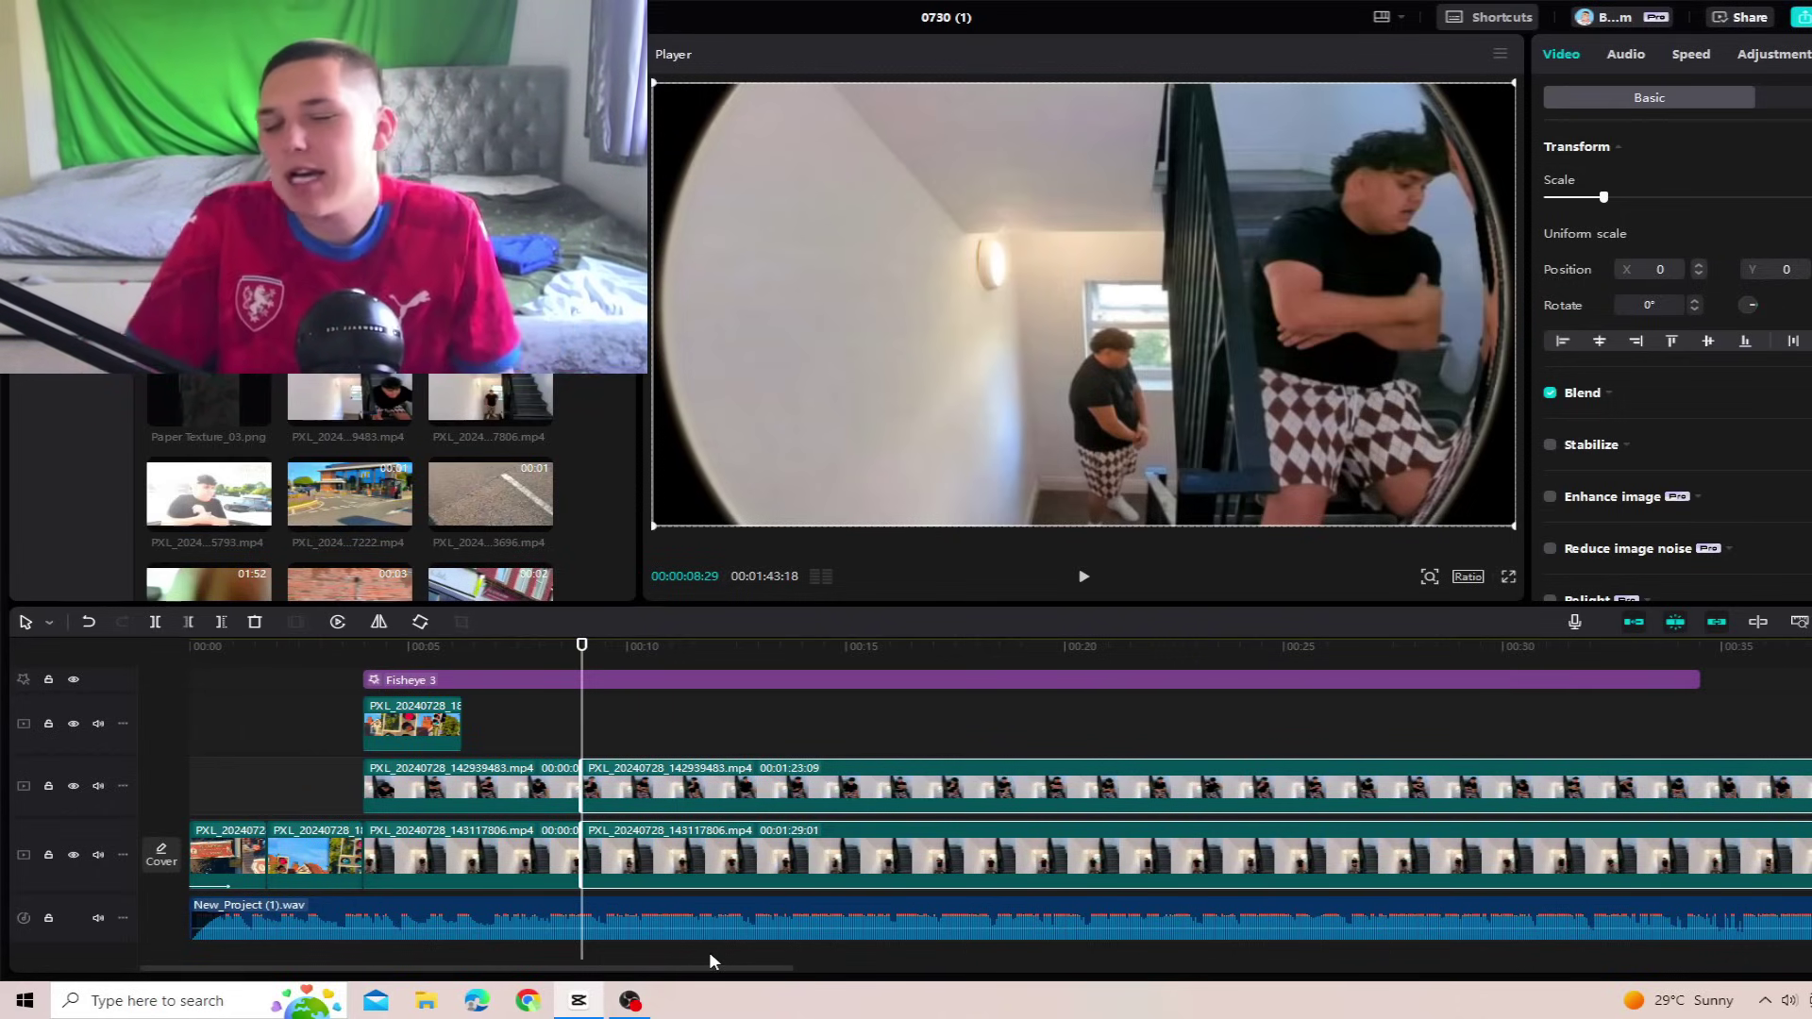
key(Delete)
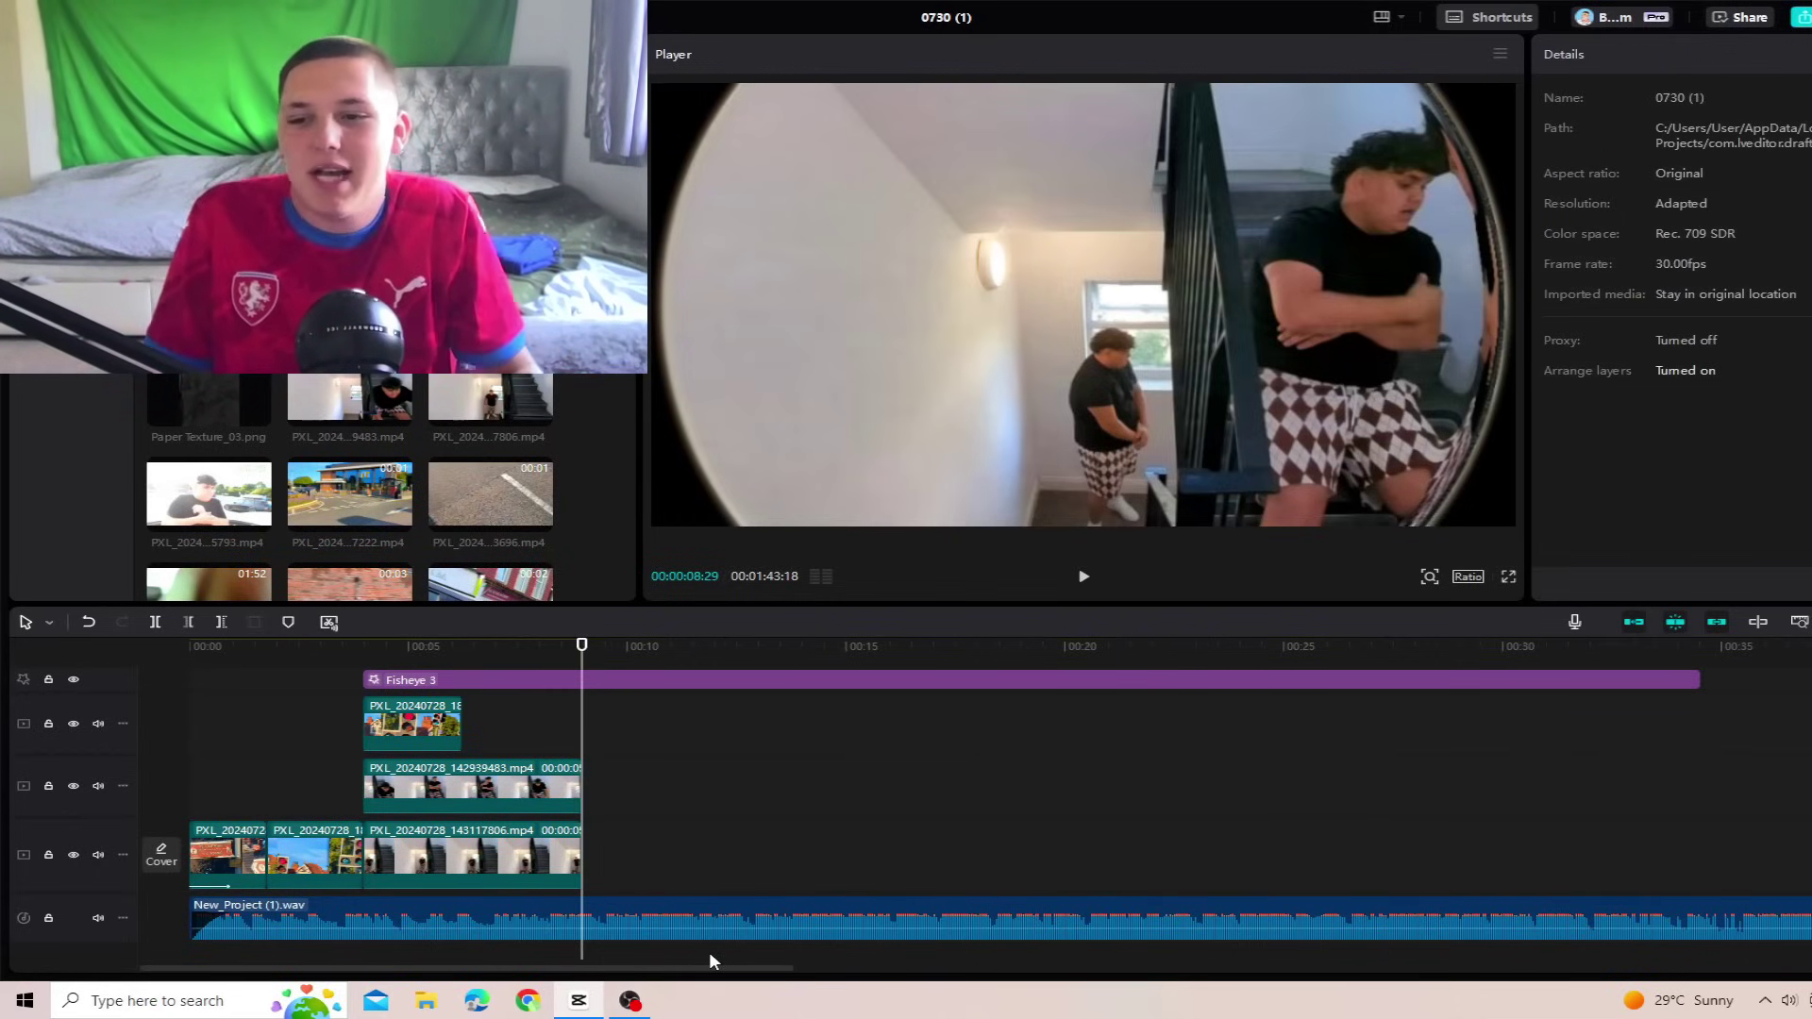
Step: Add the brick wall clip after the stairwell shot and cut the Fisheye 3 effect off at 00:00:08:29
click(374, 509)
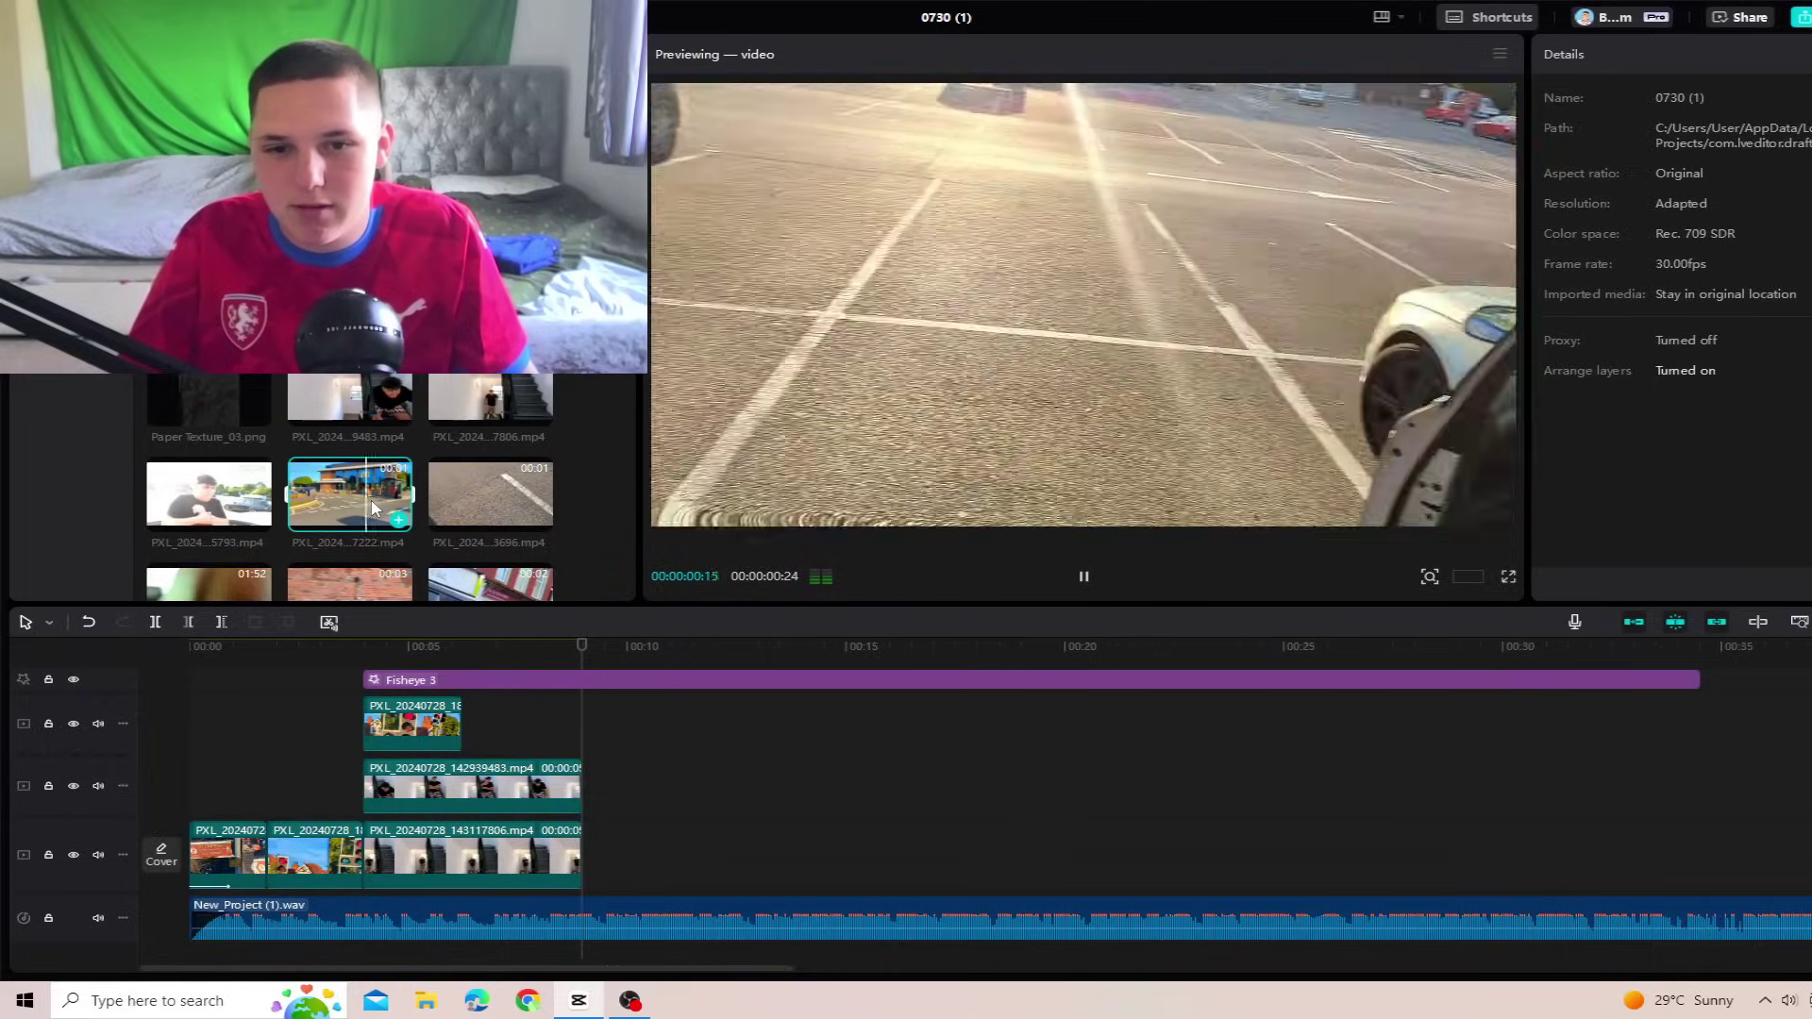
scroll(375, 519, down, 2)
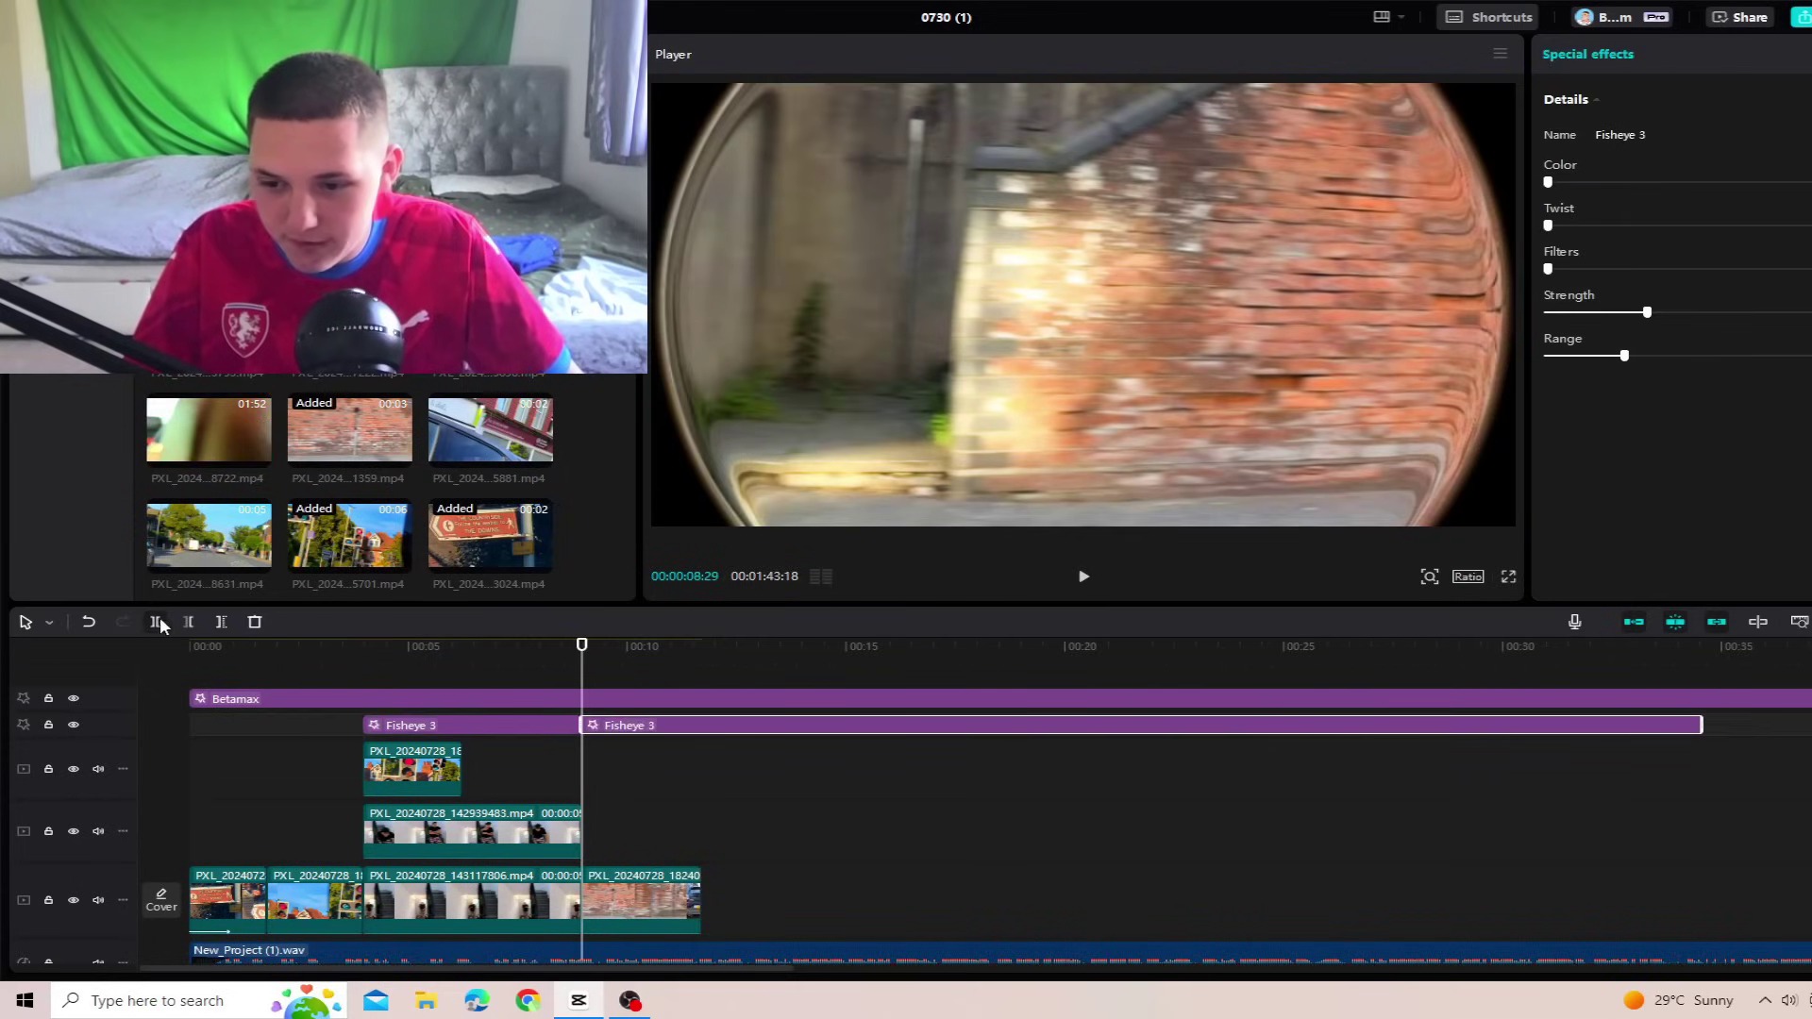
key(Delete)
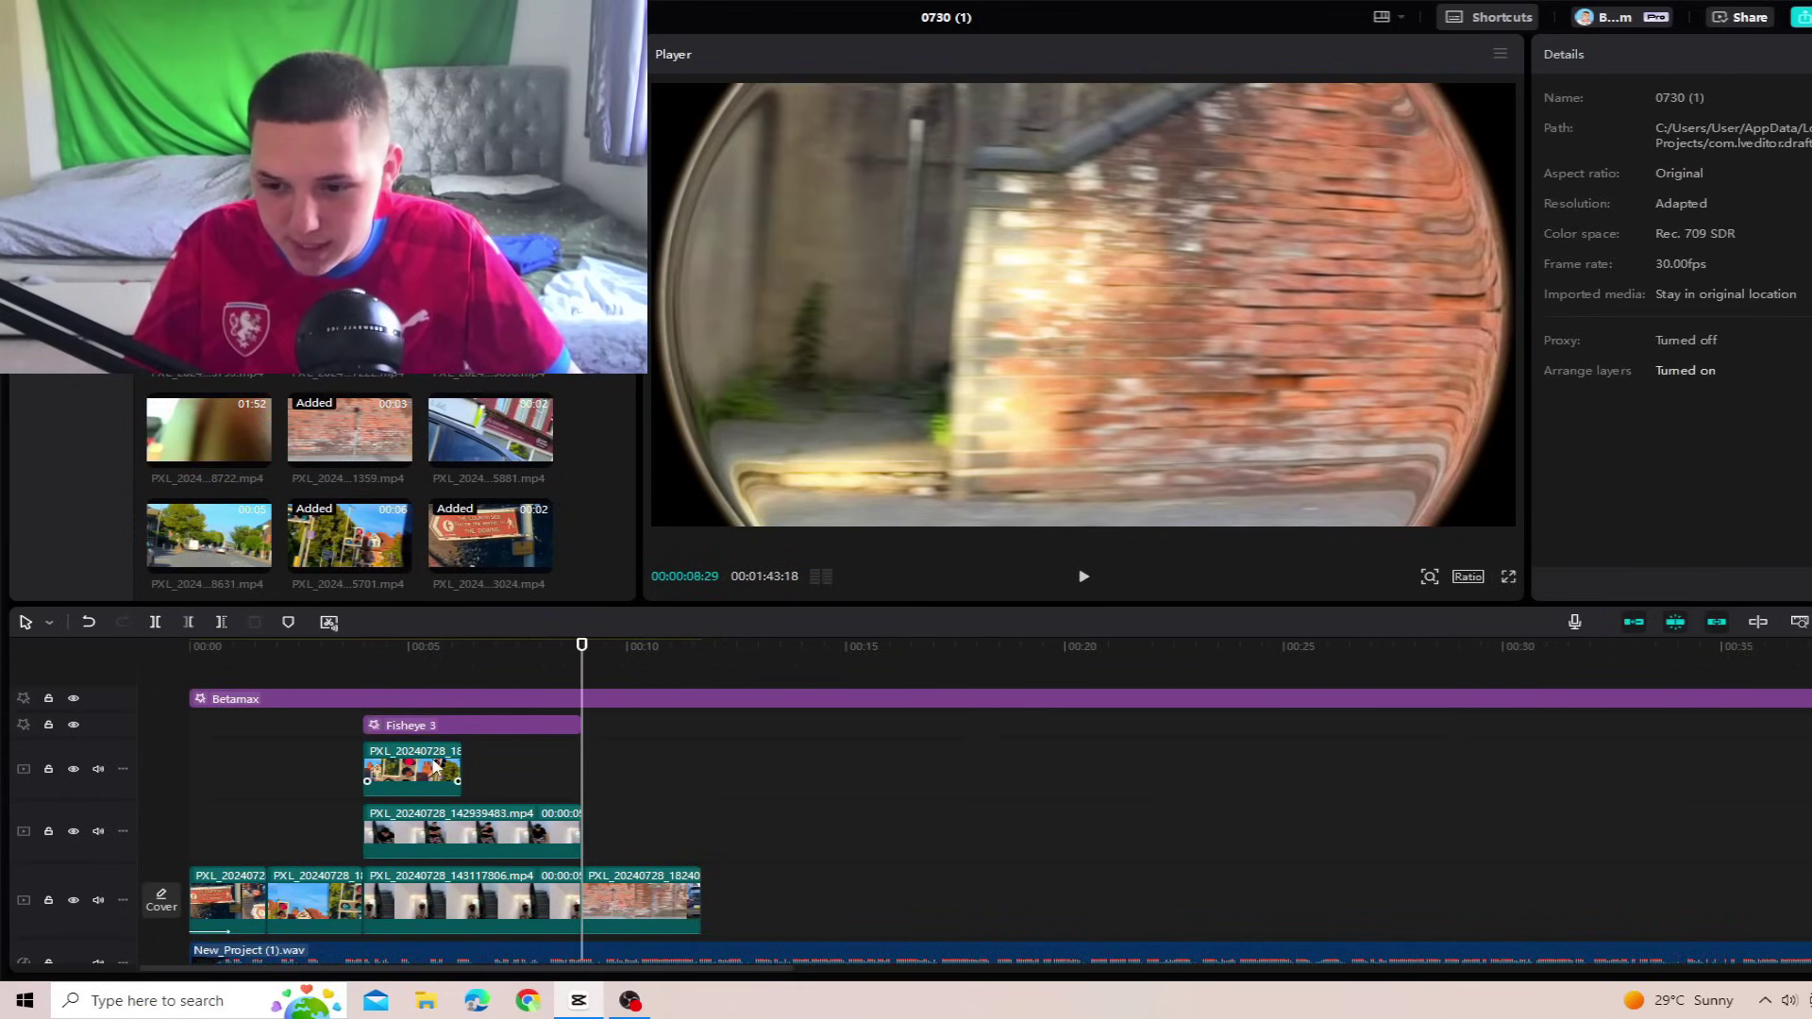
Step: Place PXL_20240728_181815793.mp4 after the stairwell shot with its volume at minimum, beneath the brick wall clip, keeping Betamax enabled
key(space)
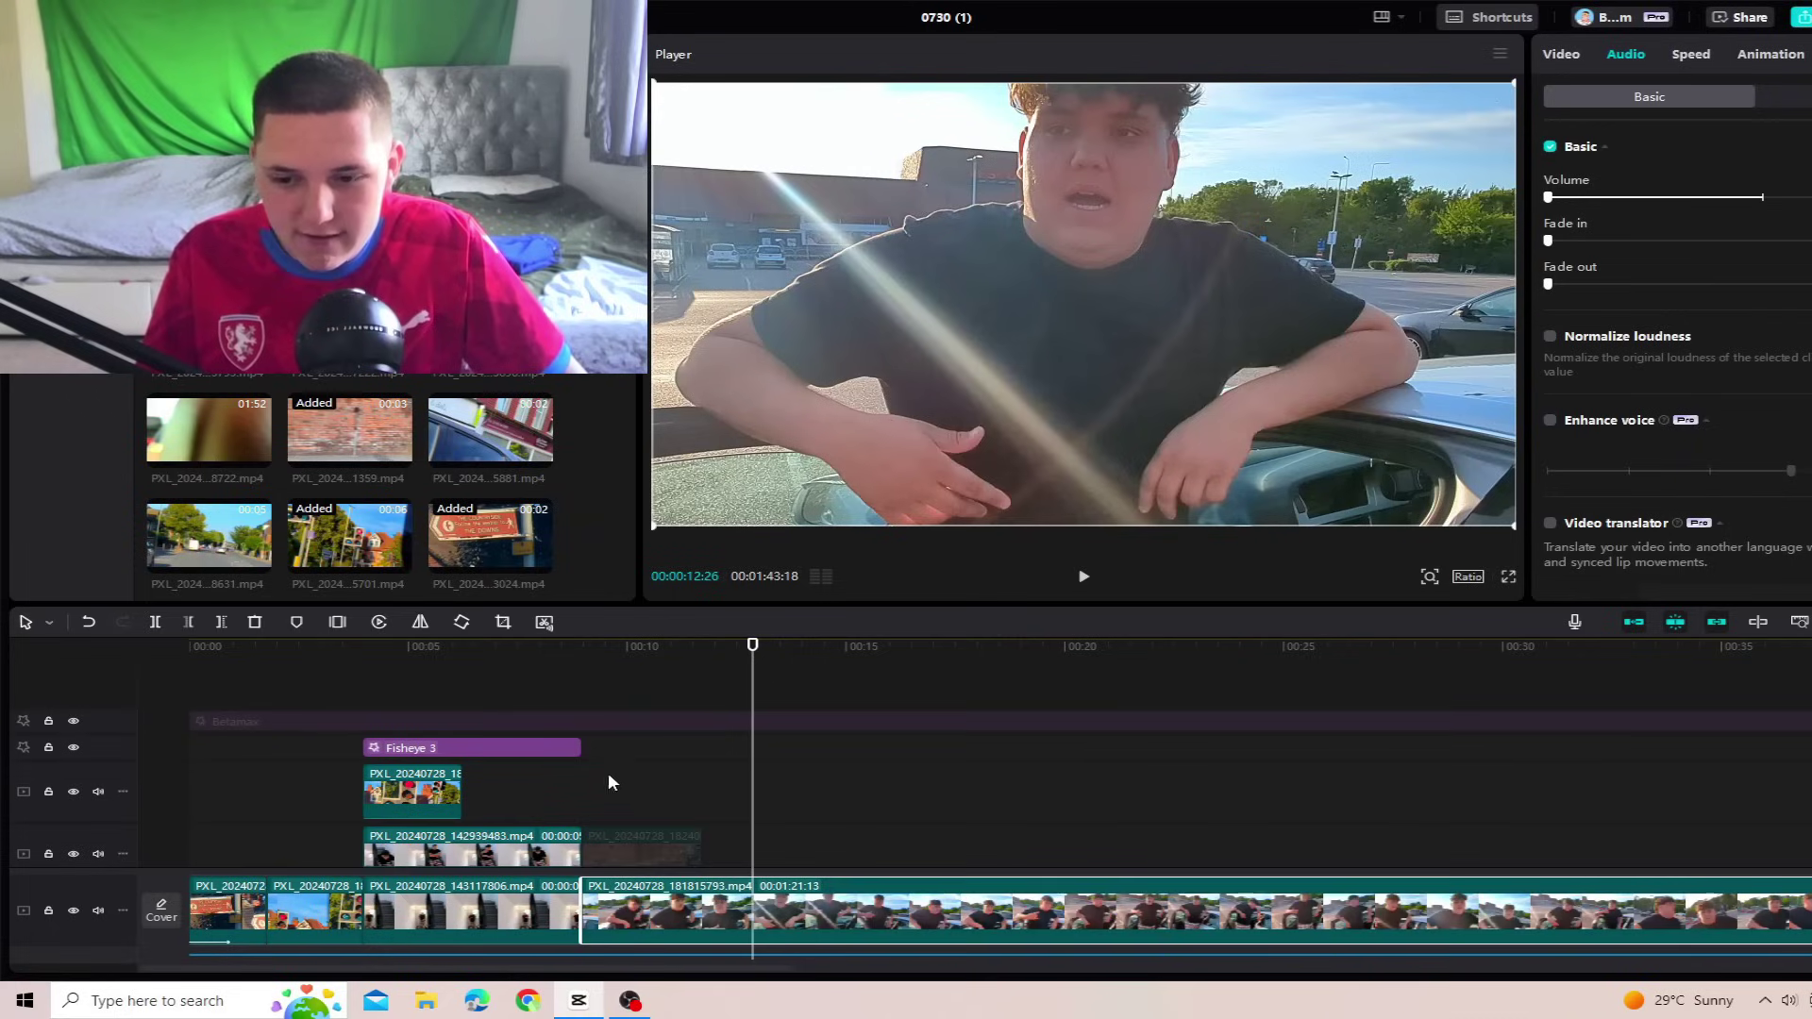
click(585, 726)
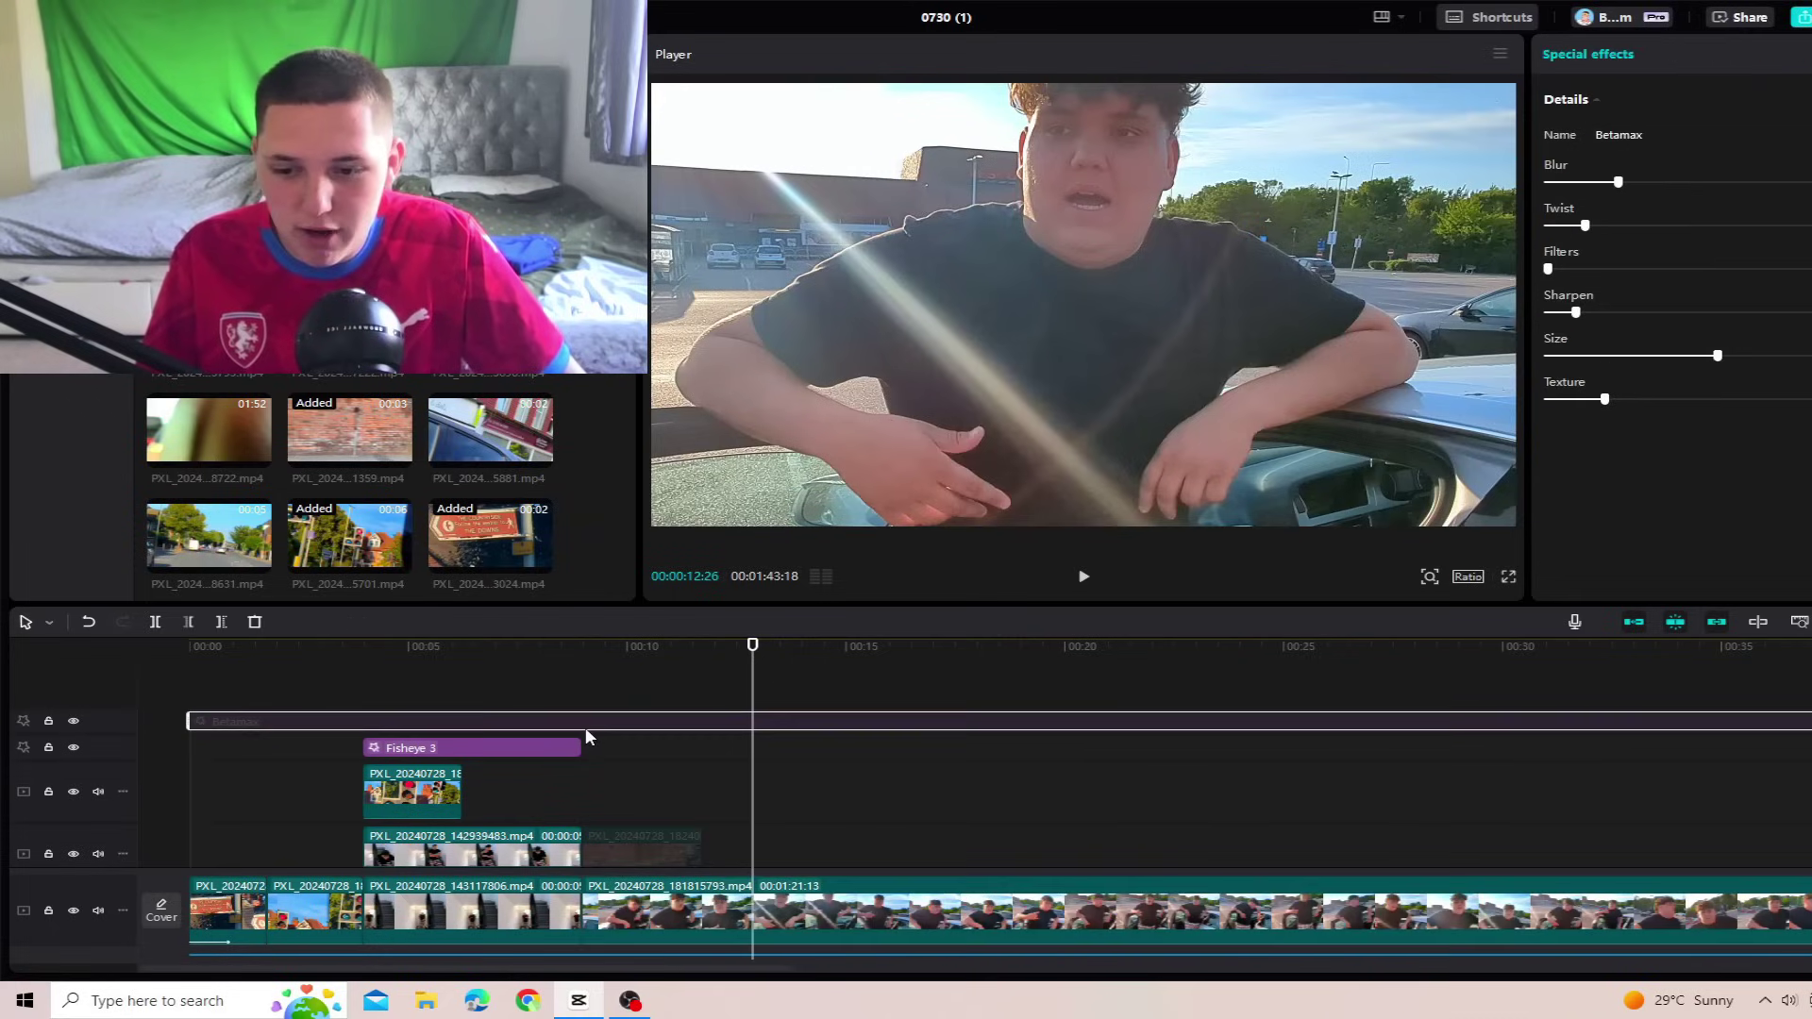
key(v)
Step: Shorten the brick wall clip to end at 00:00:09:16 and browse its Out animations
click(604, 846)
click(1770, 53)
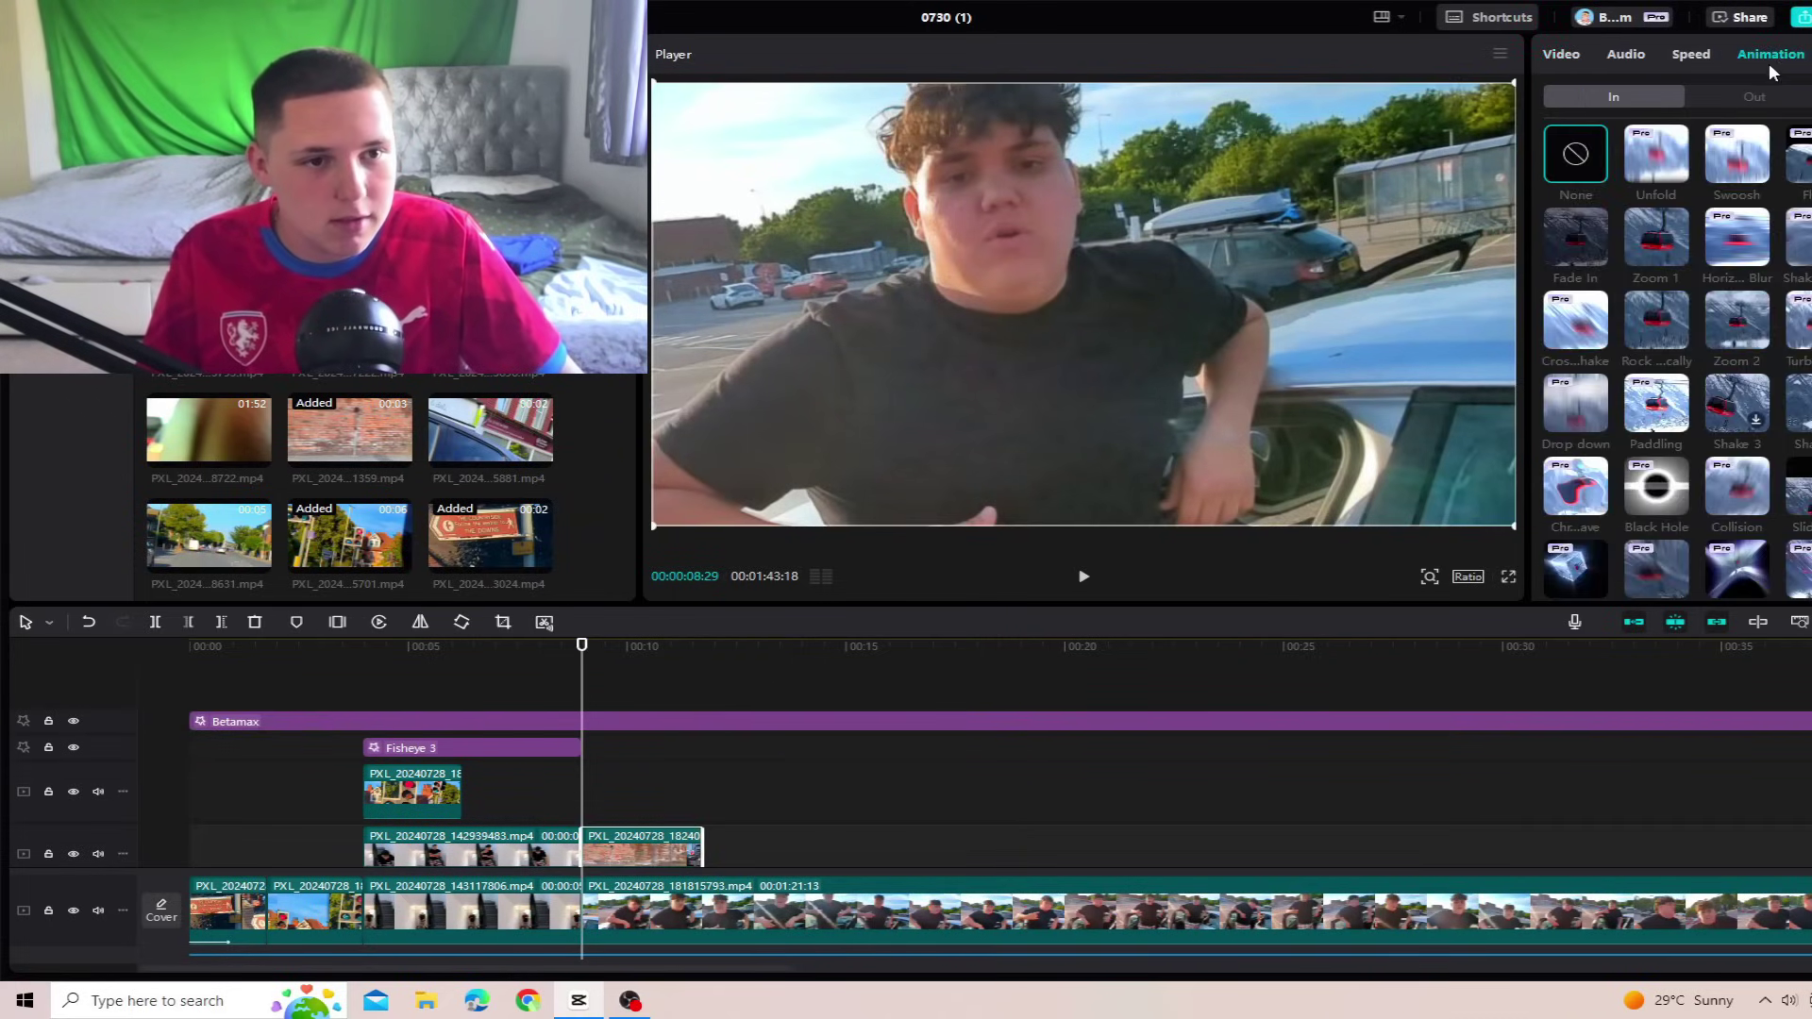
click(1733, 104)
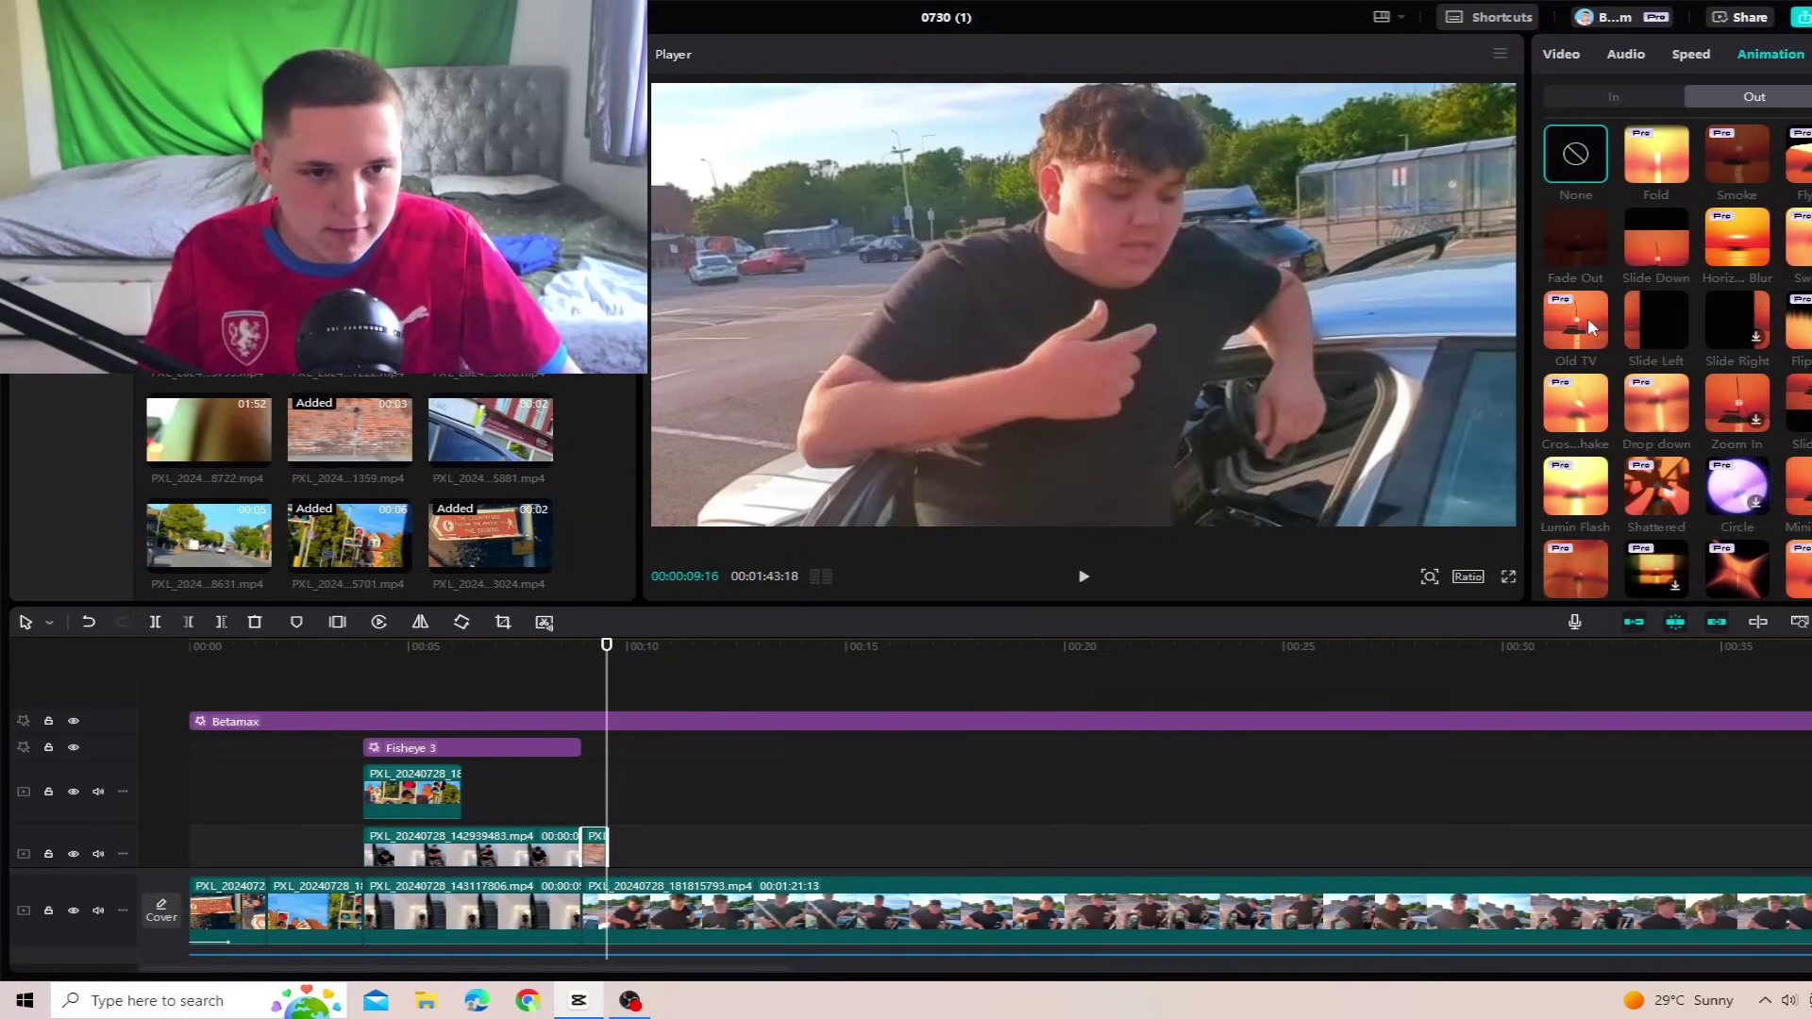
Step: Play back the cut from the stairwell to the car park shot and delete the short brick wall clip
click(564, 813)
key(space)
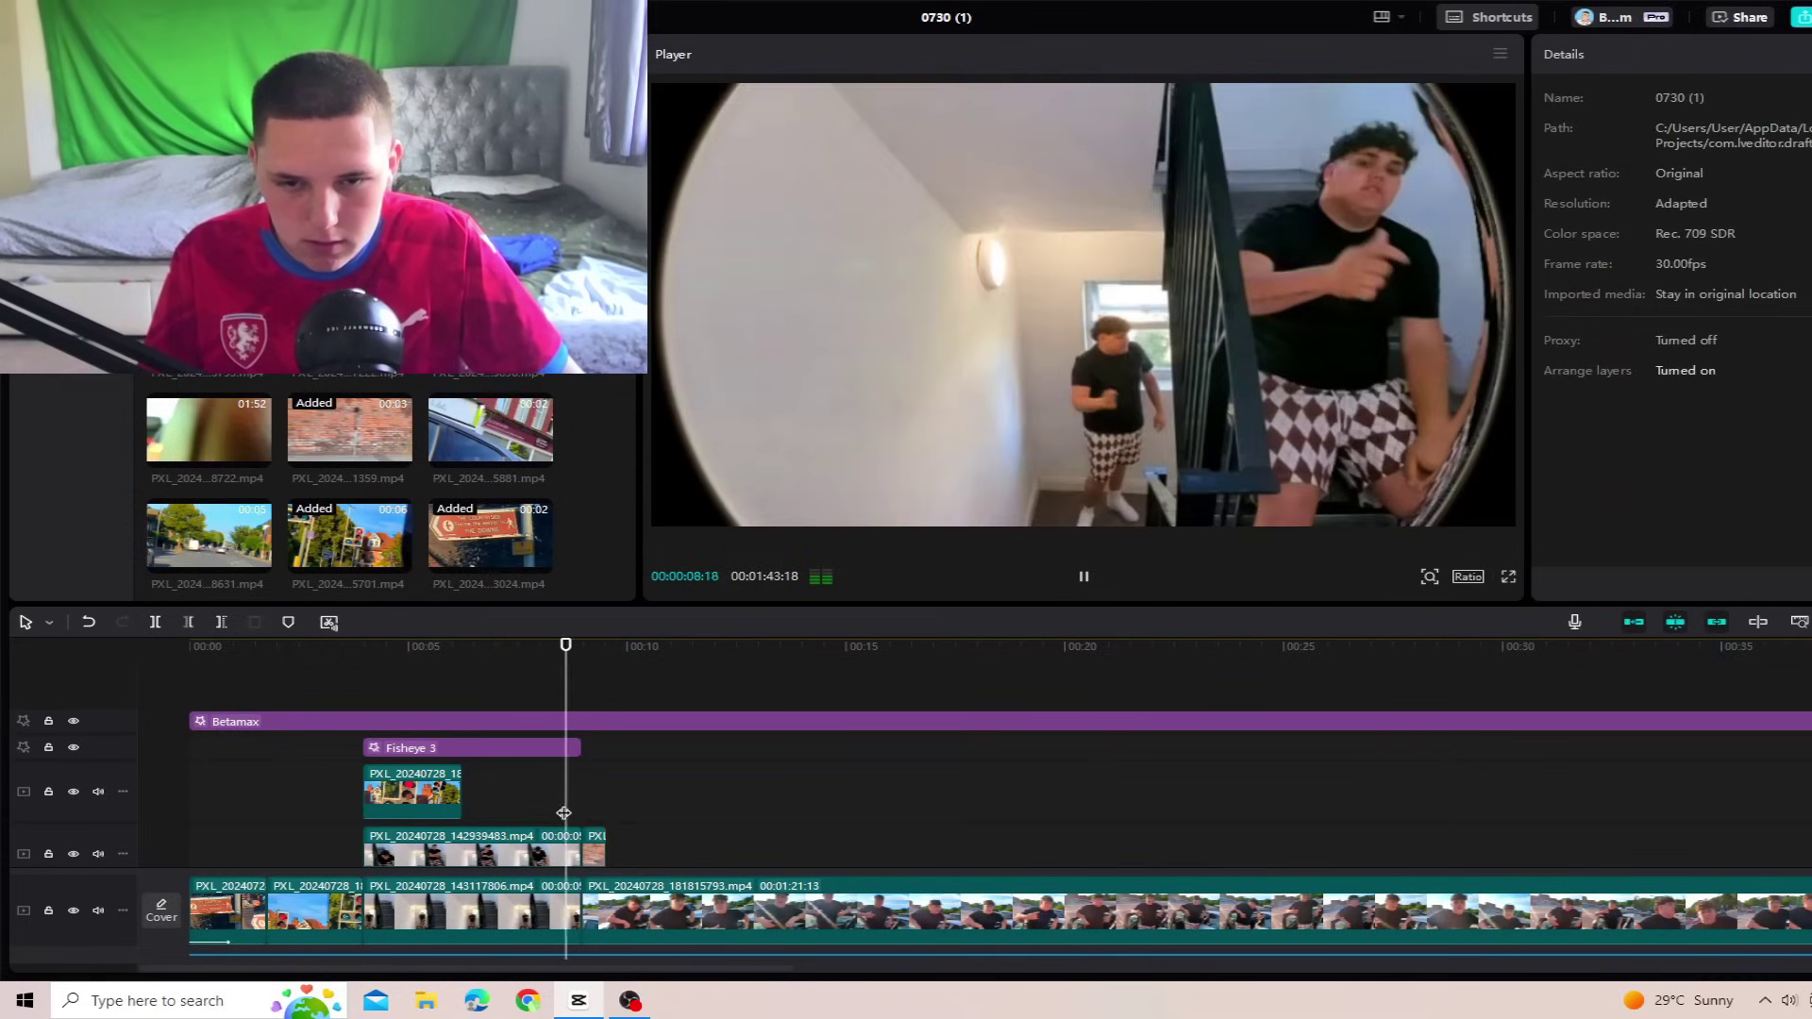
click(446, 810)
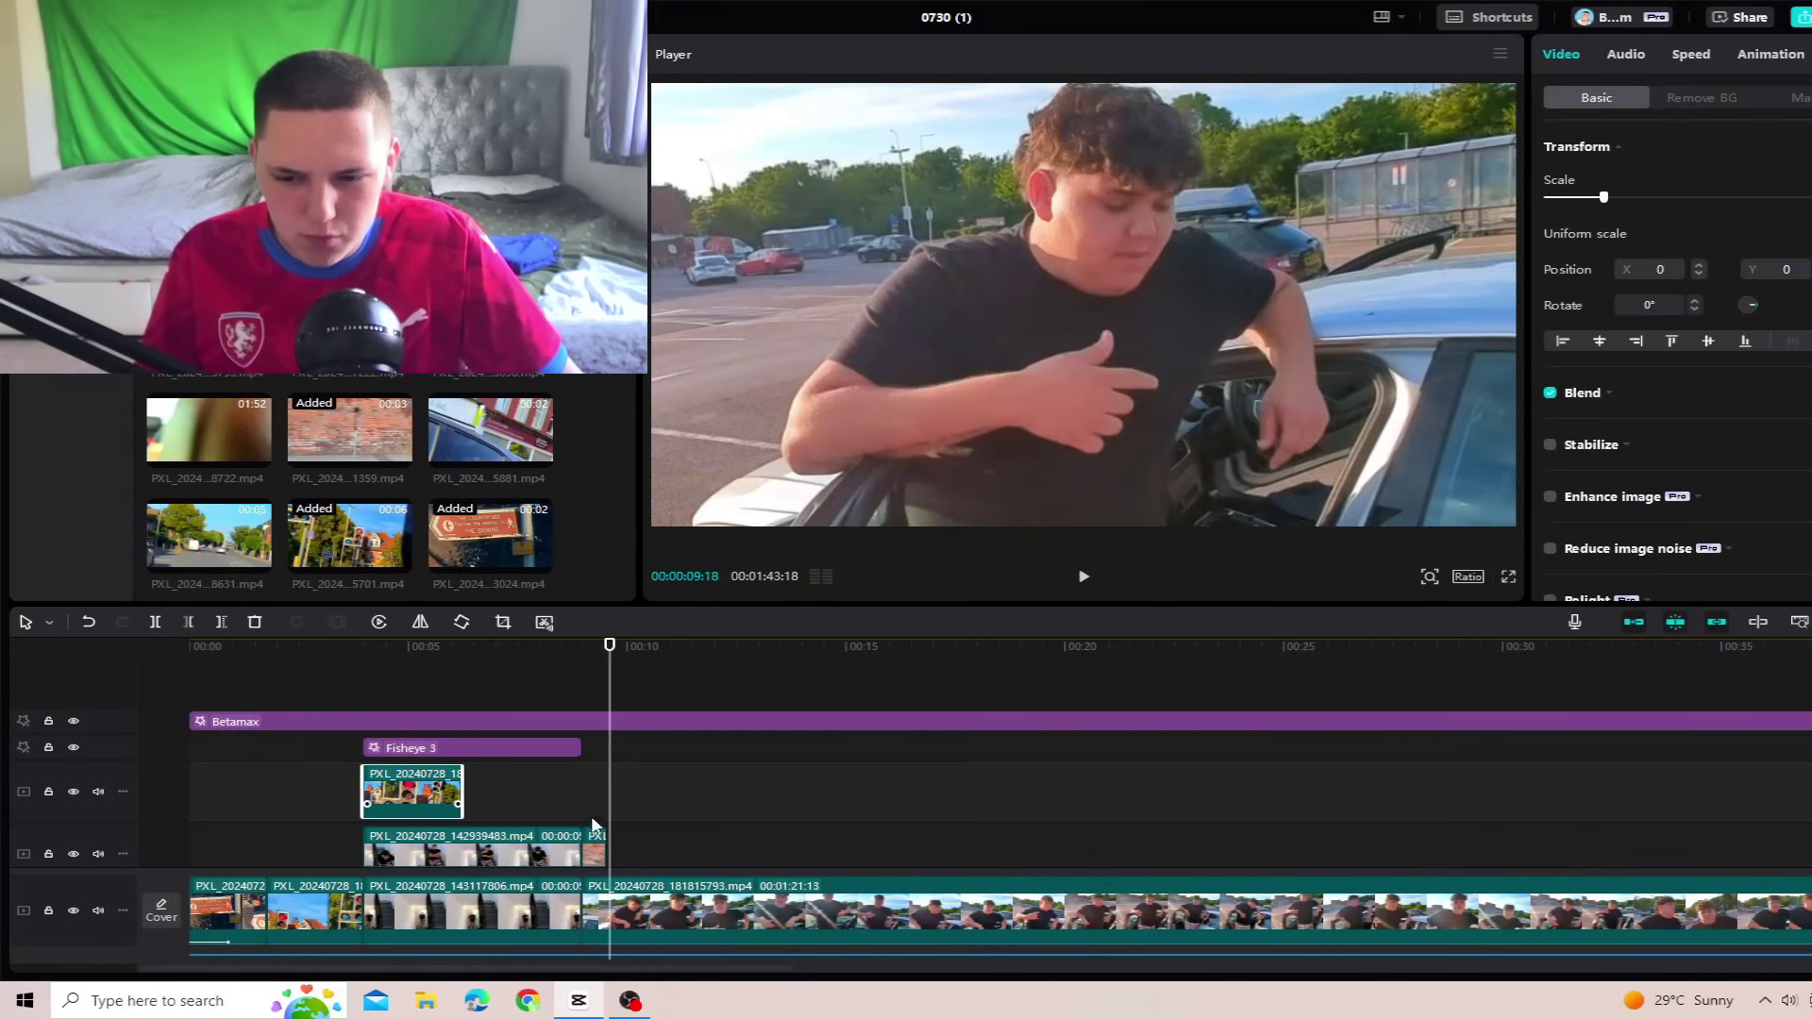
scroll(593, 824, down, 1)
key(Delete)
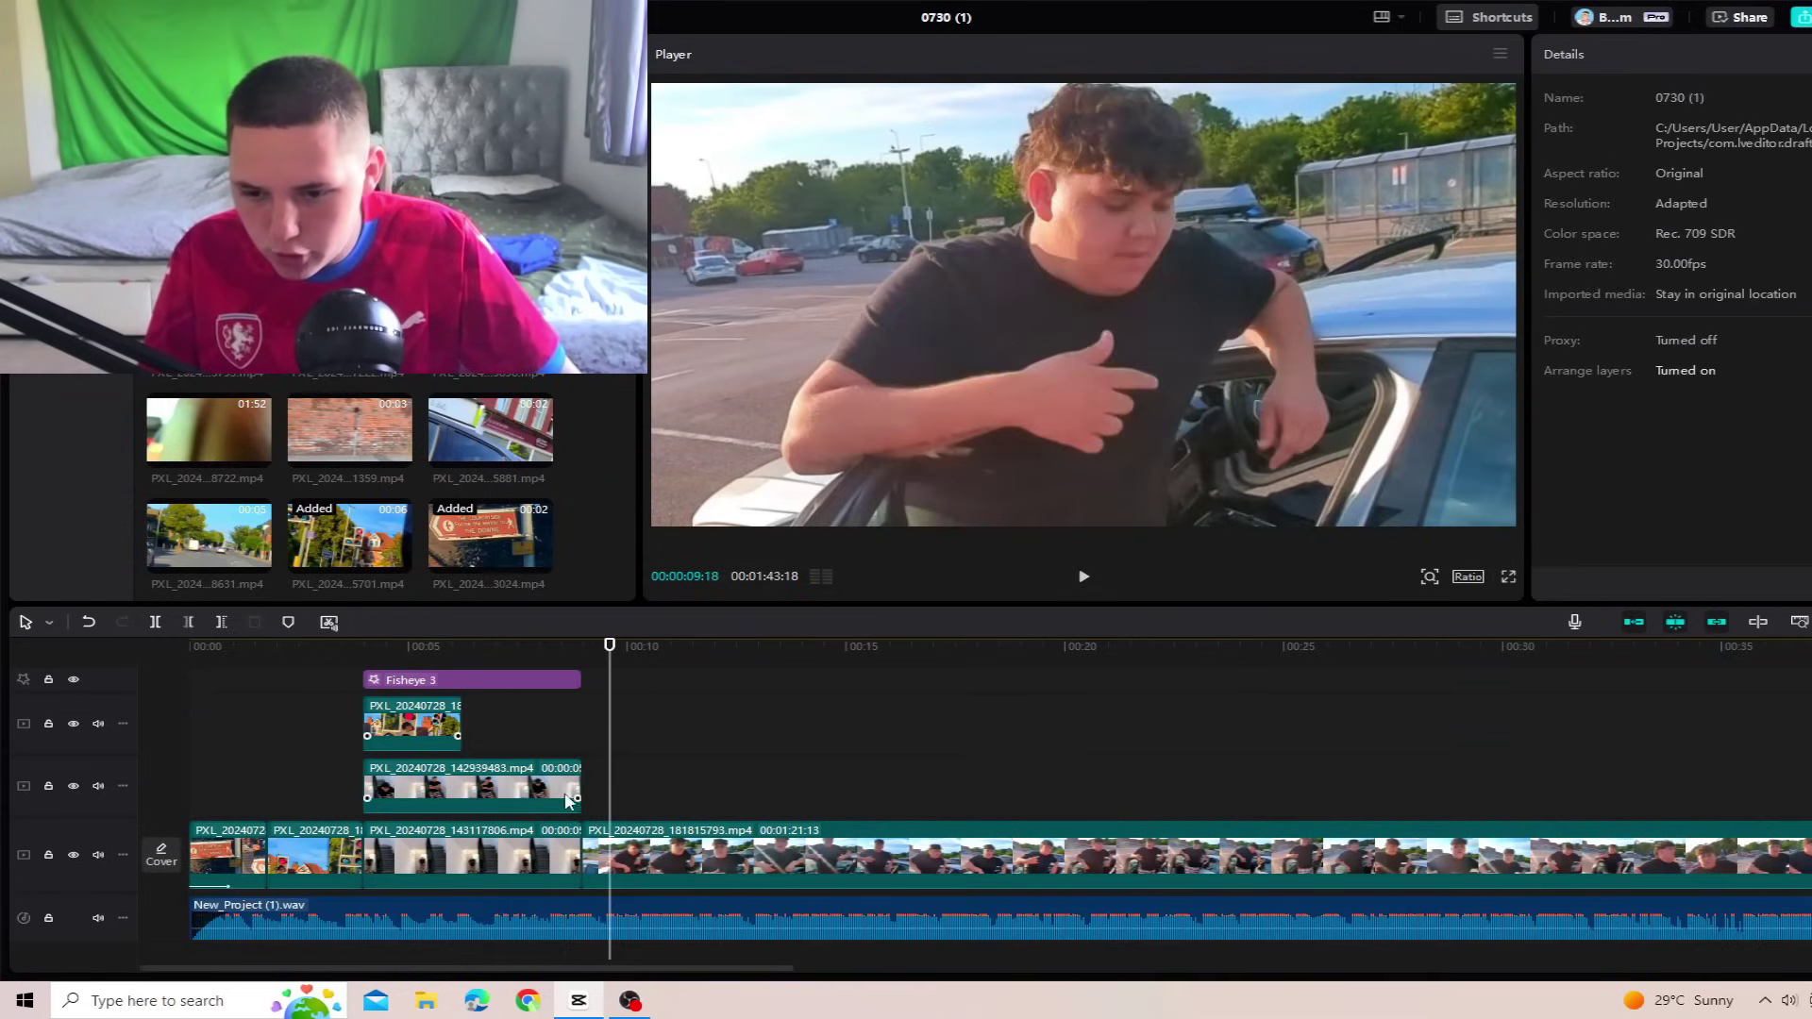
Step: Lay short copies of both stairwell clips over the start of the car park clip with the Old TV out animation
drag(526, 750, 515, 856)
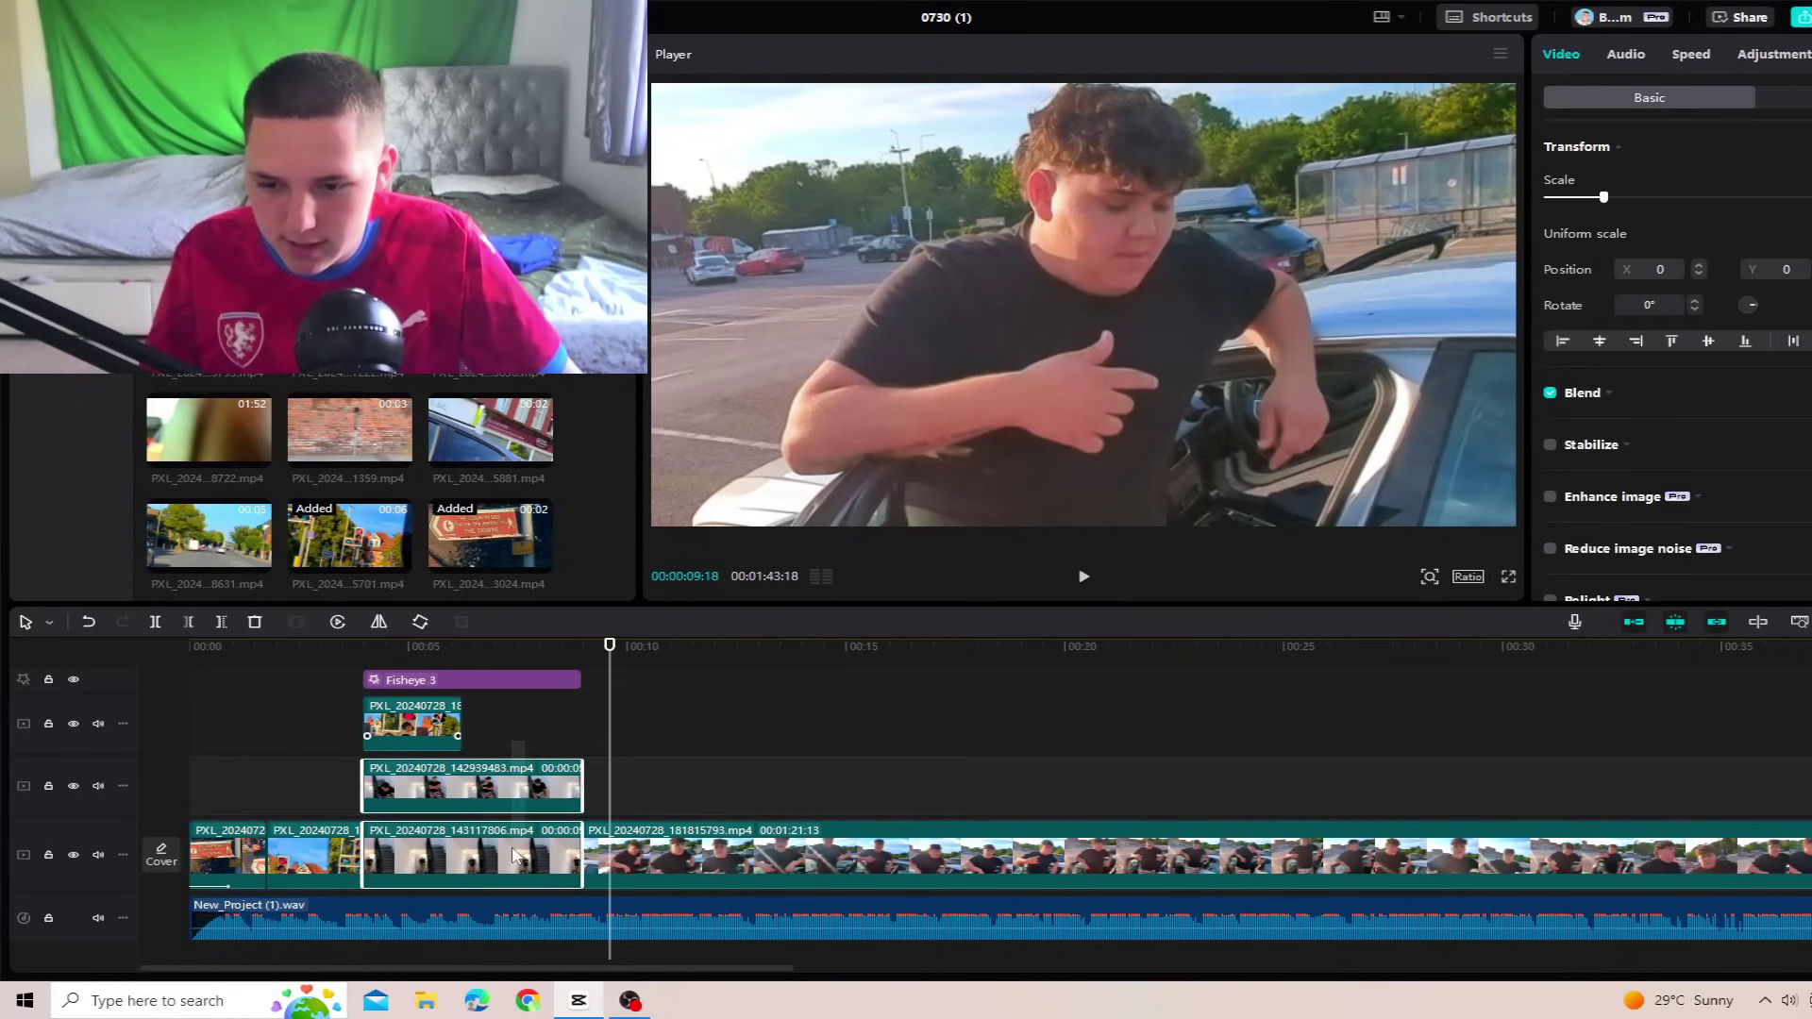
click(359, 758)
key(ctrl+v)
scroll(450, 794, down, 1)
scroll(469, 809, up, 1)
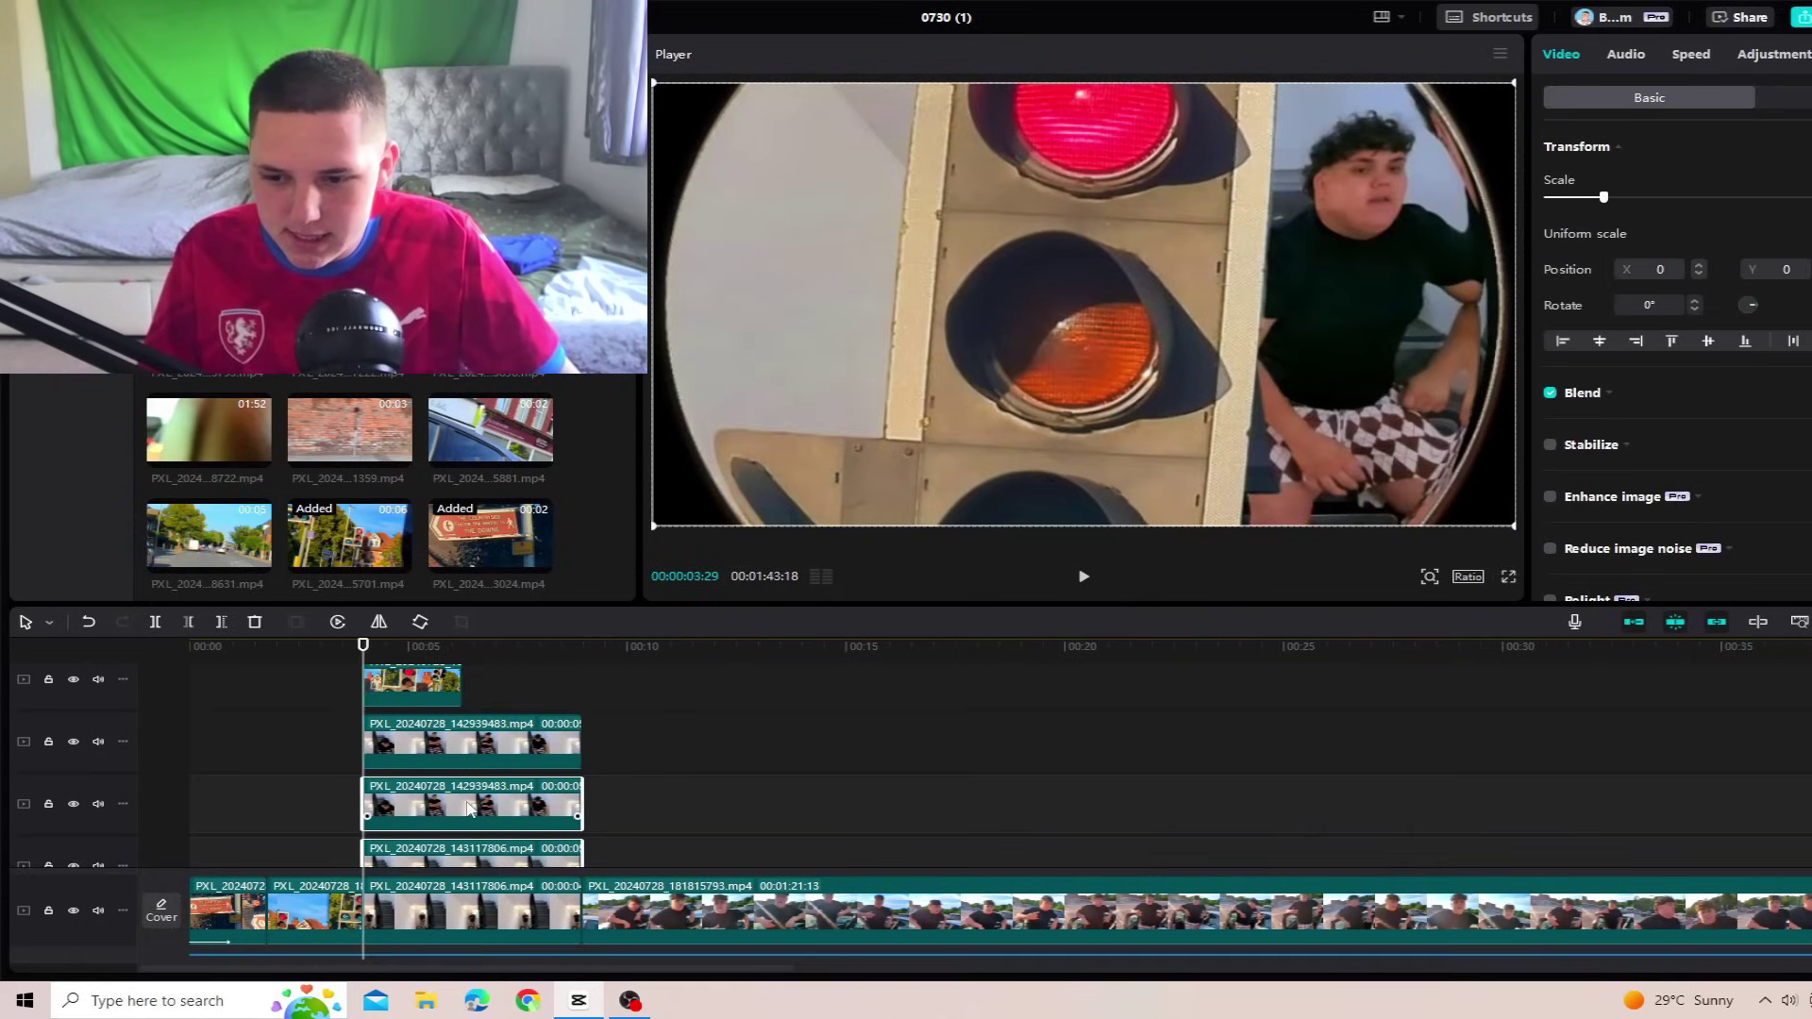
scroll(469, 809, down, 1)
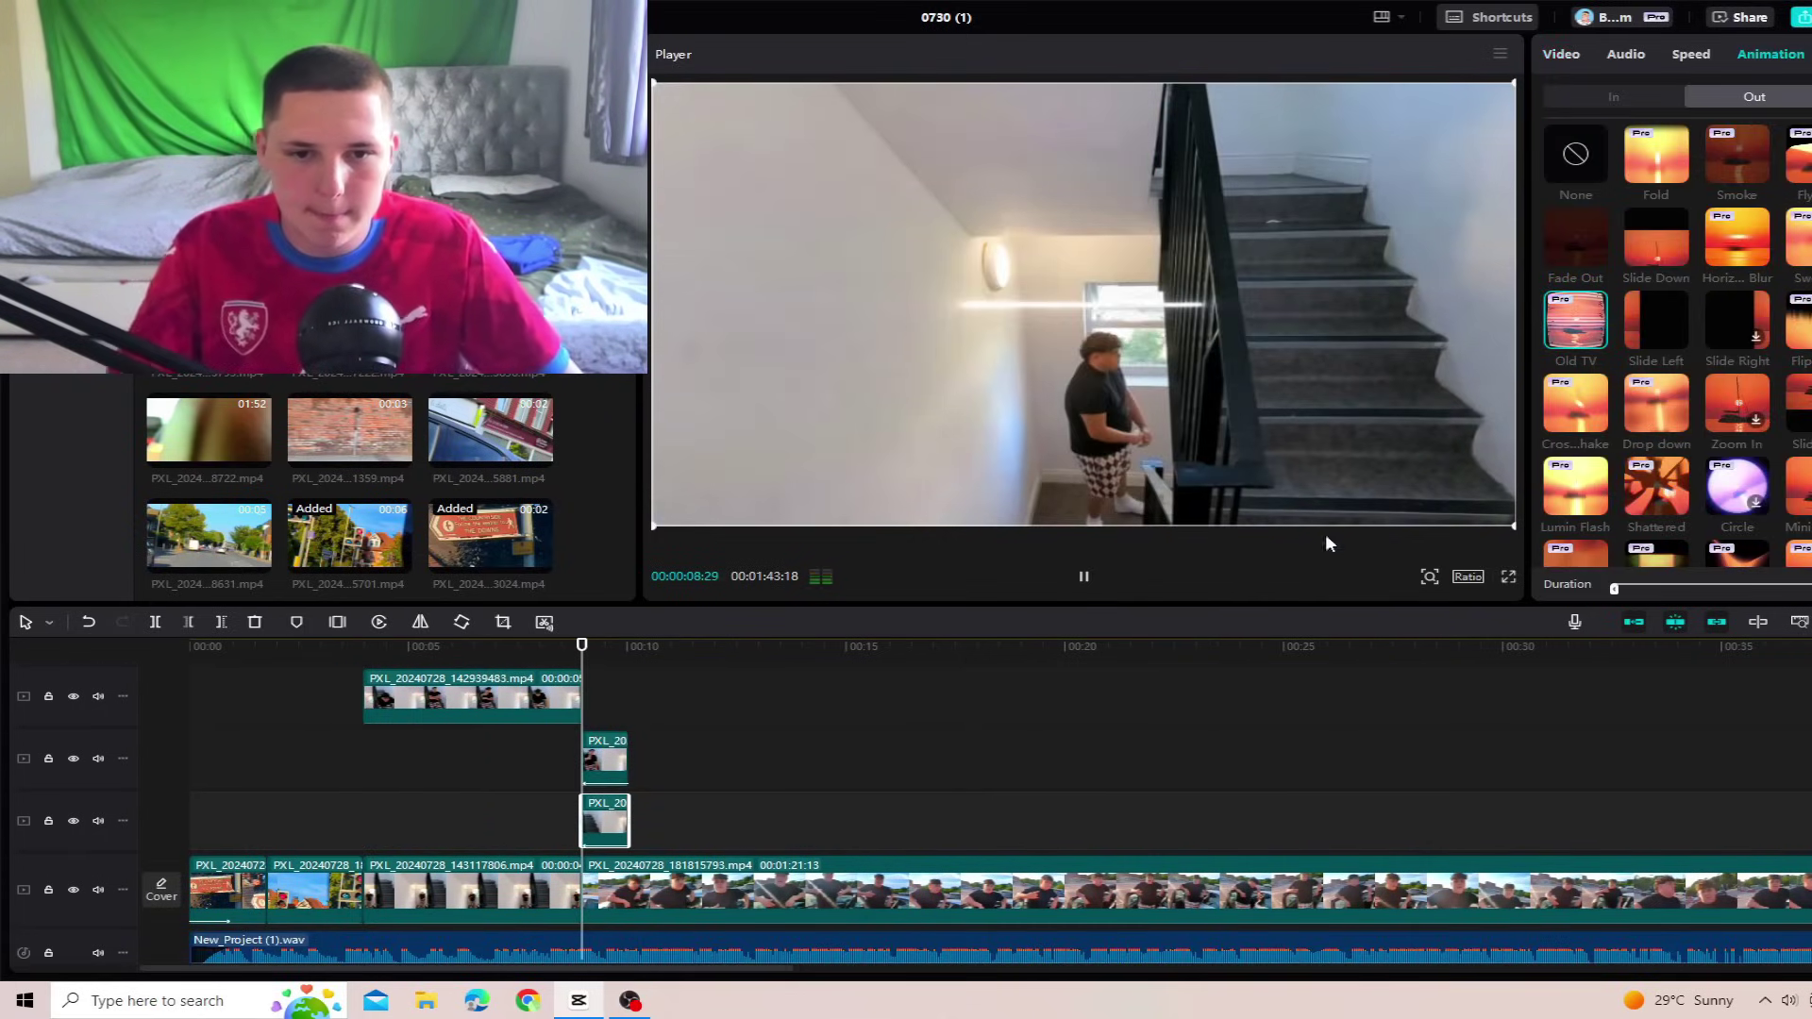
Step: Play back the Old TV transition and cut the car park clip off at 00:00:12:11
click(560, 804)
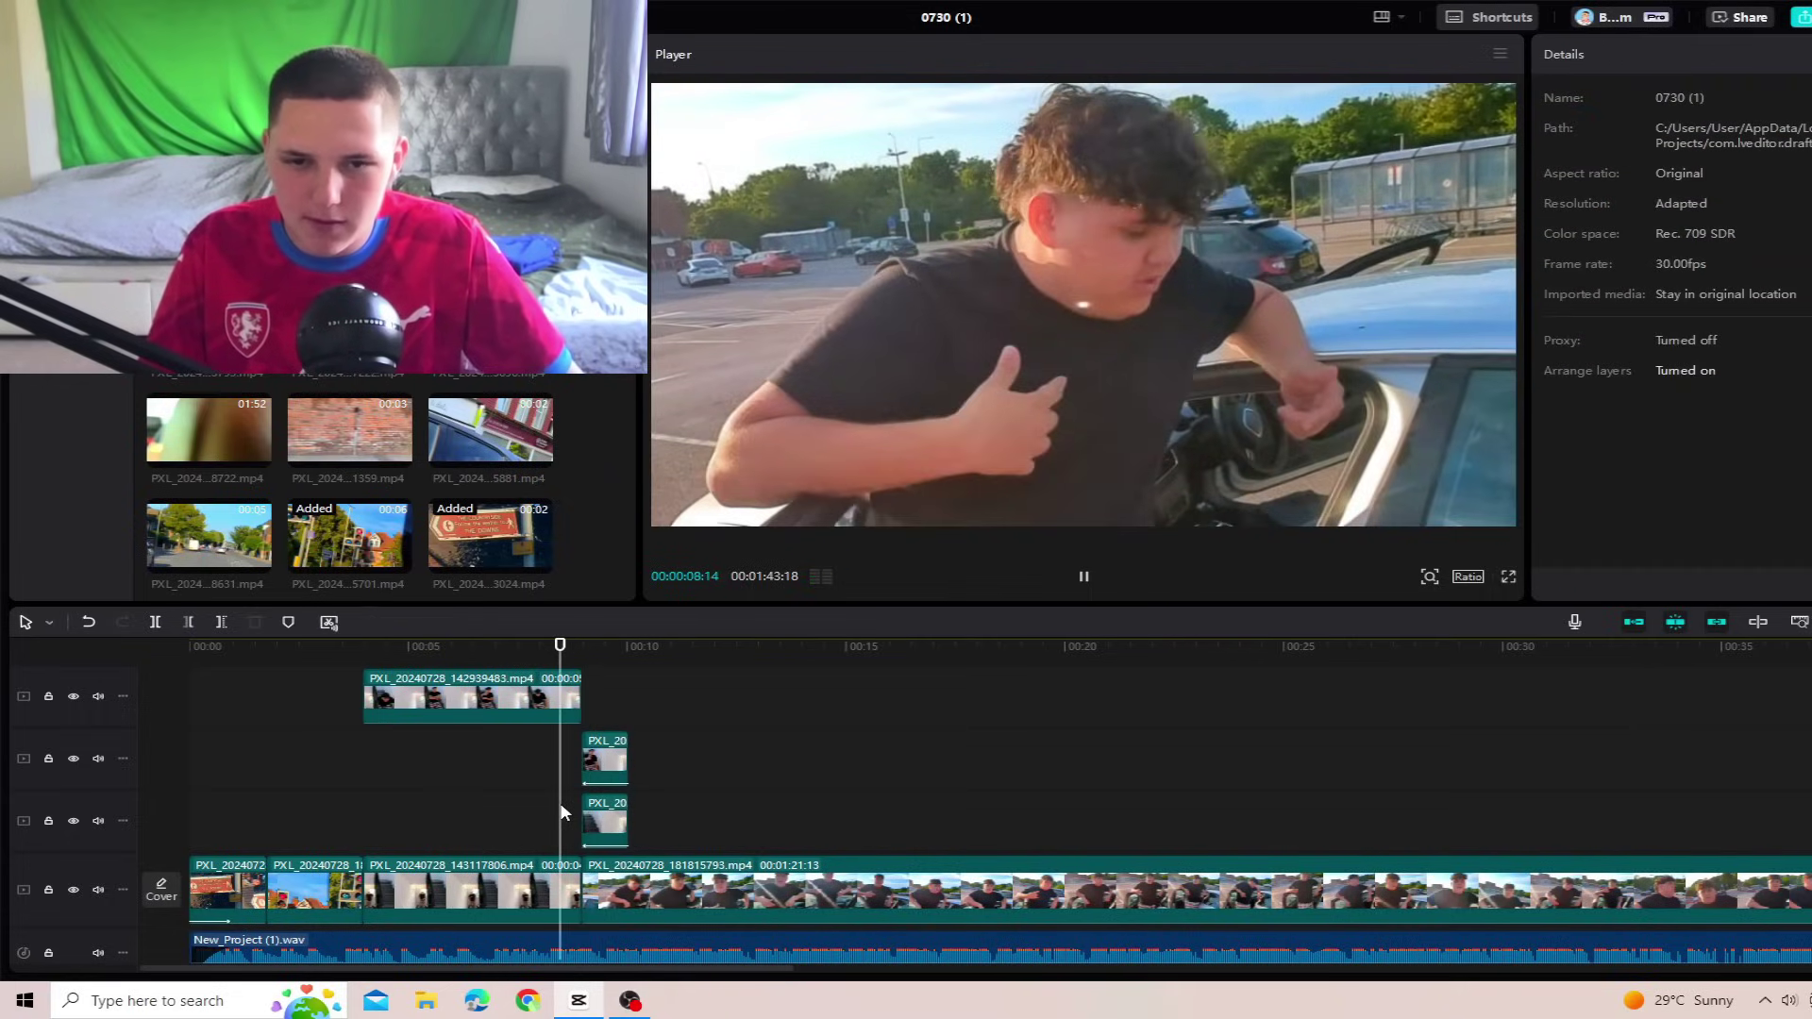
click(518, 802)
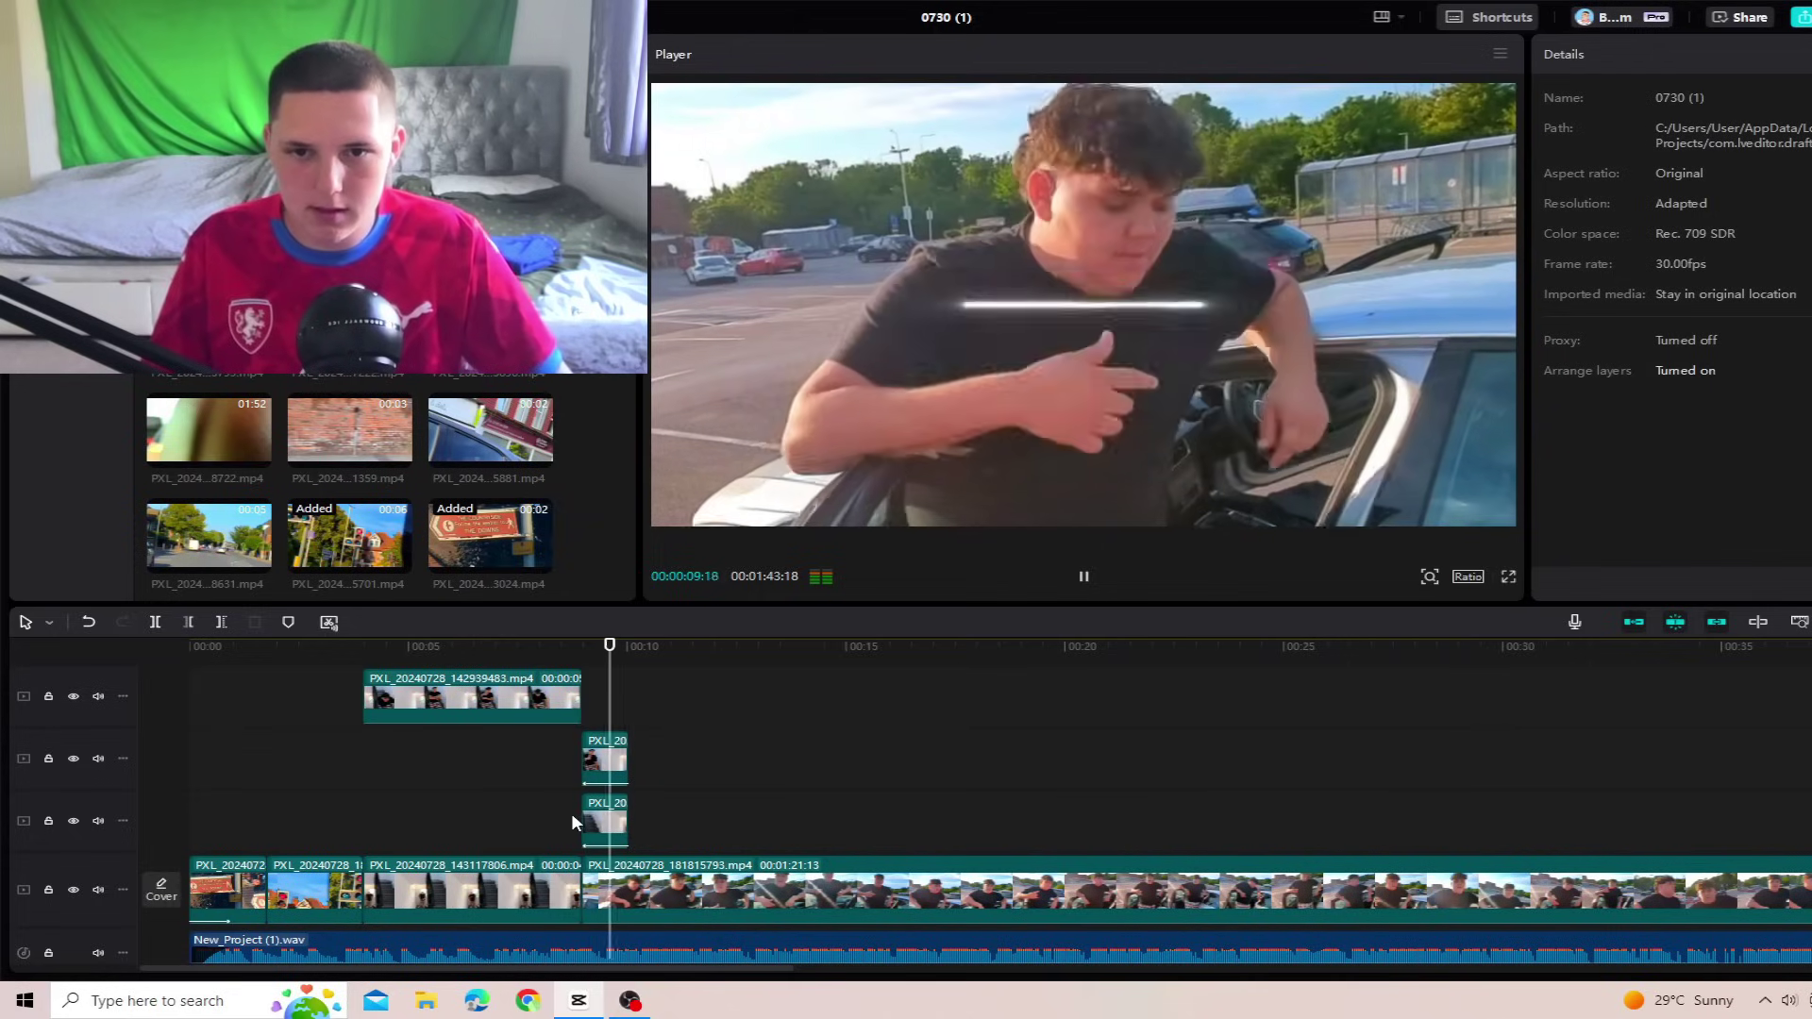
scroll(574, 821, down, 1)
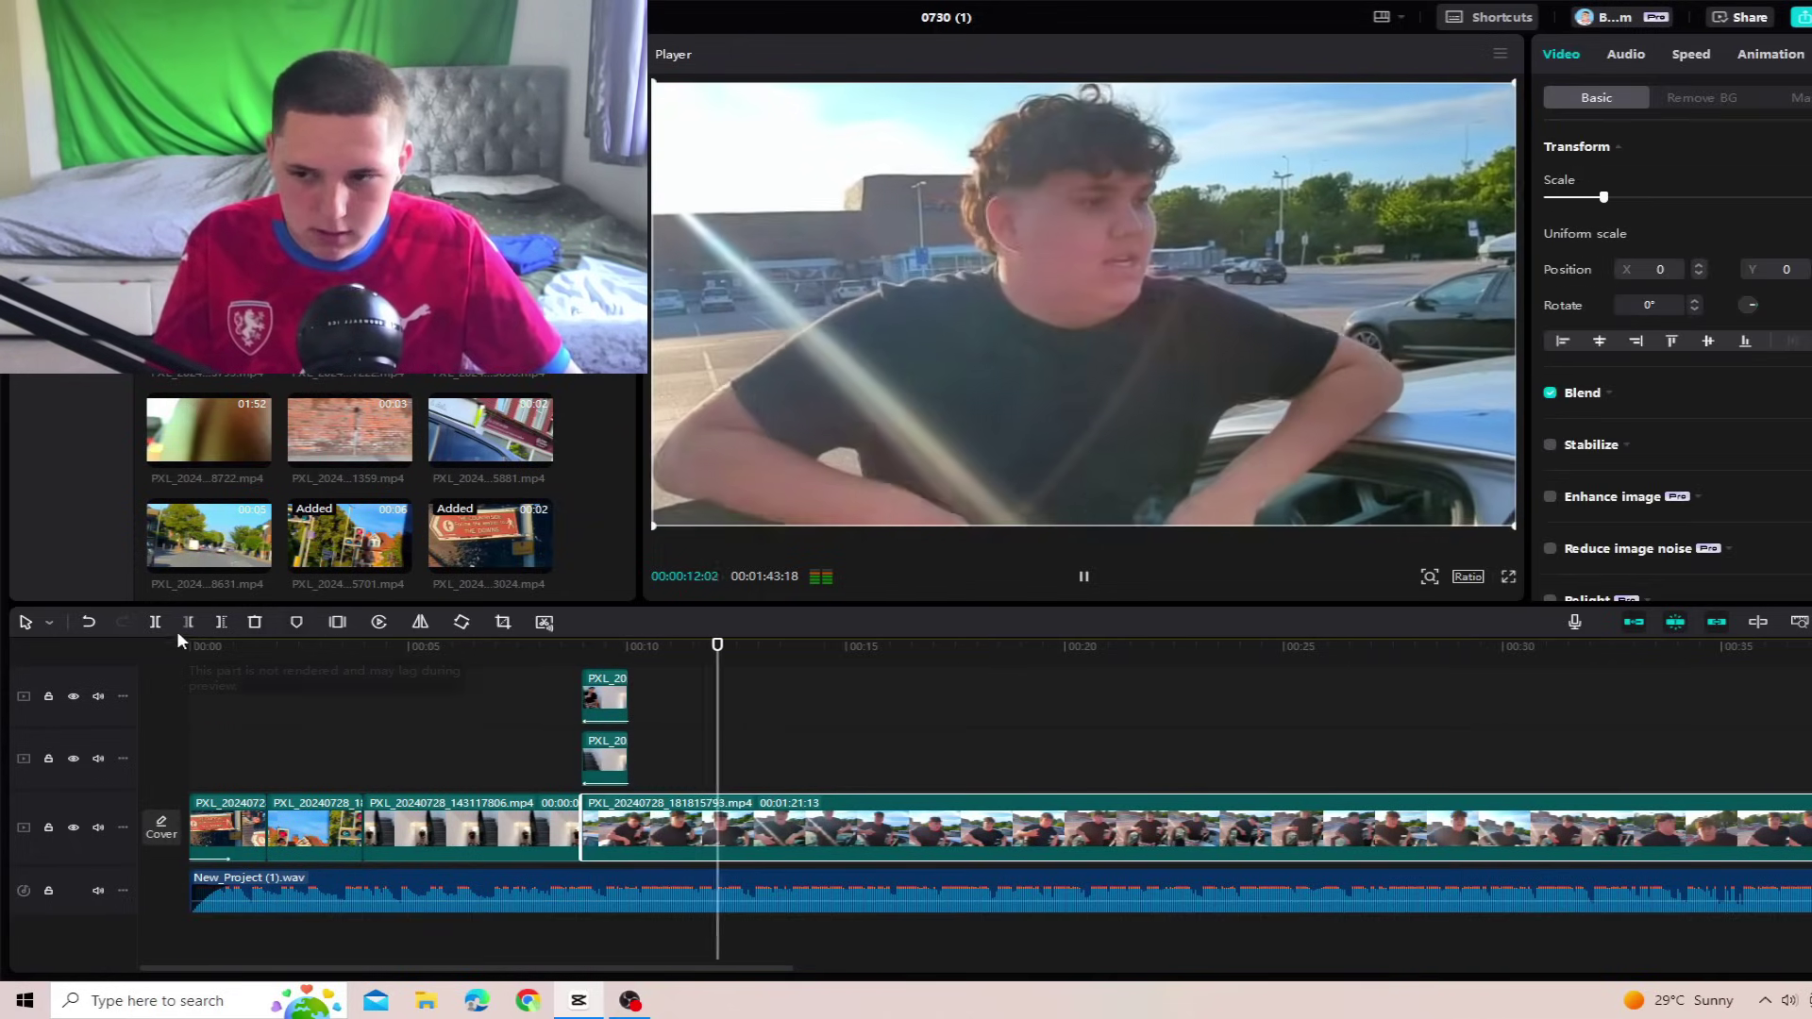
click(170, 625)
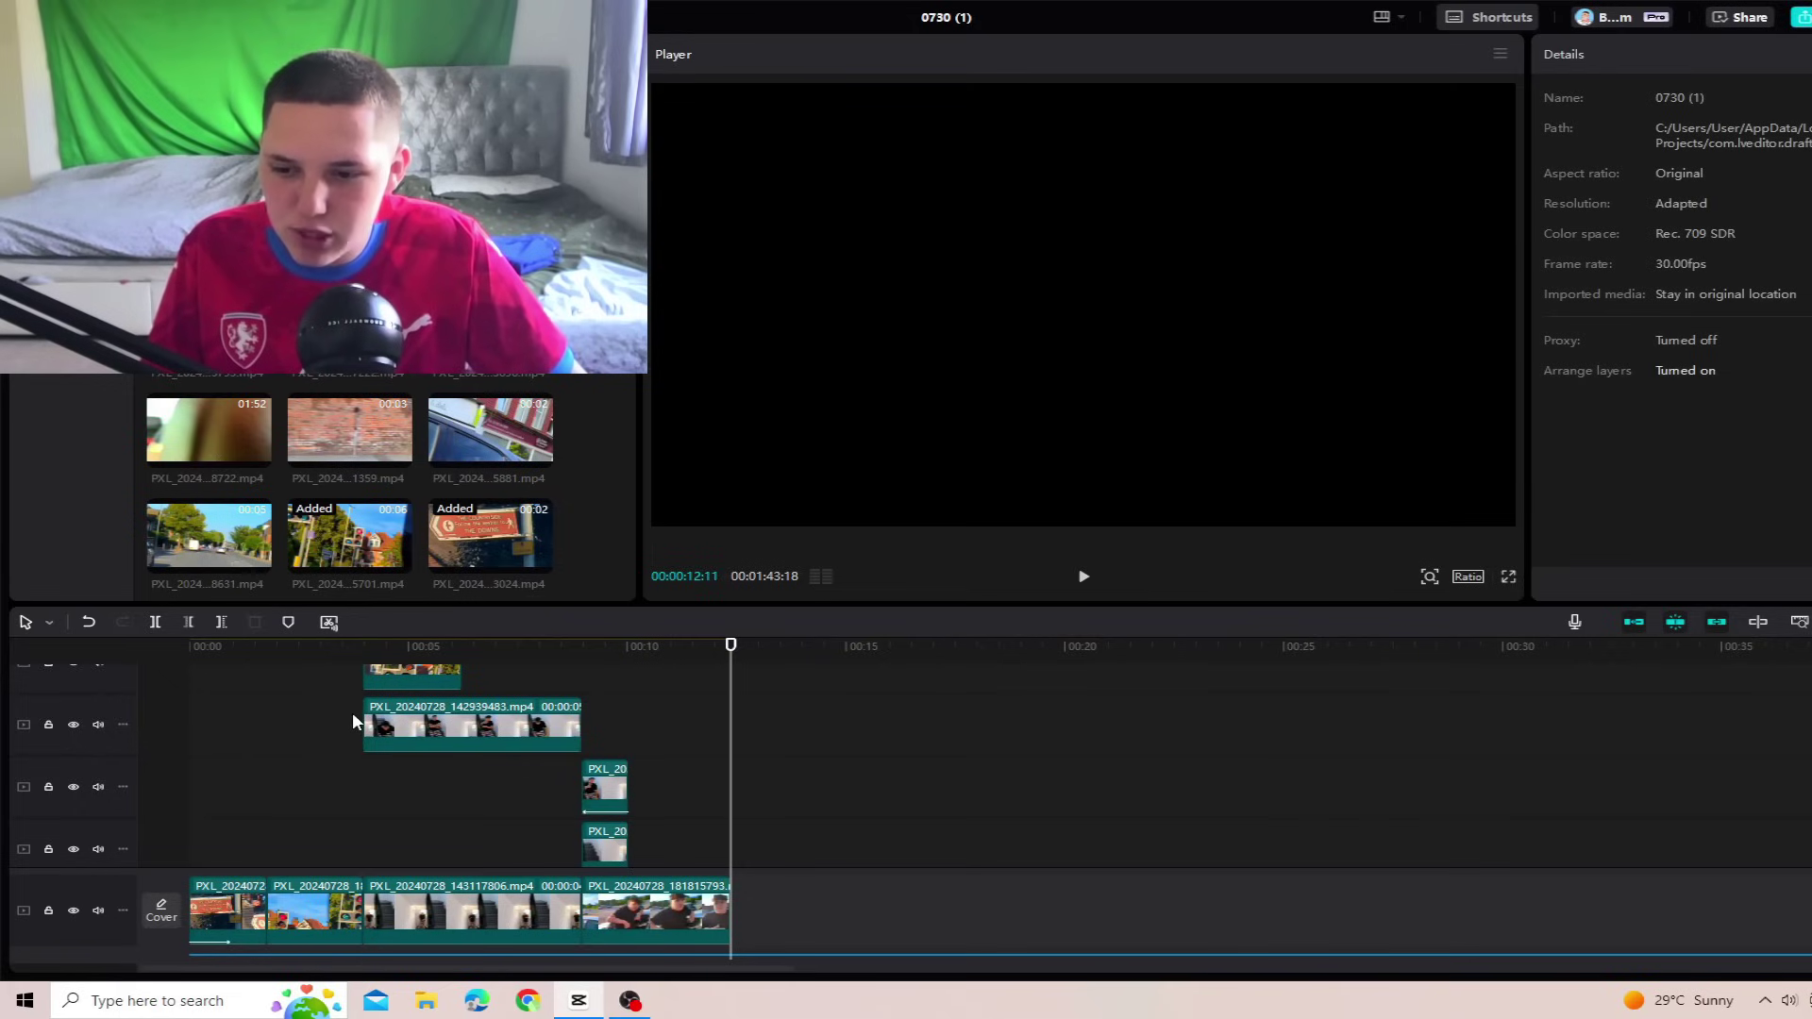
Step: Try to paste copies of both stairwell clips at 00:00:12:11 with a Fisheye 3 effect over them
drag(353, 715, 489, 871)
scroll(472, 802, up, 1)
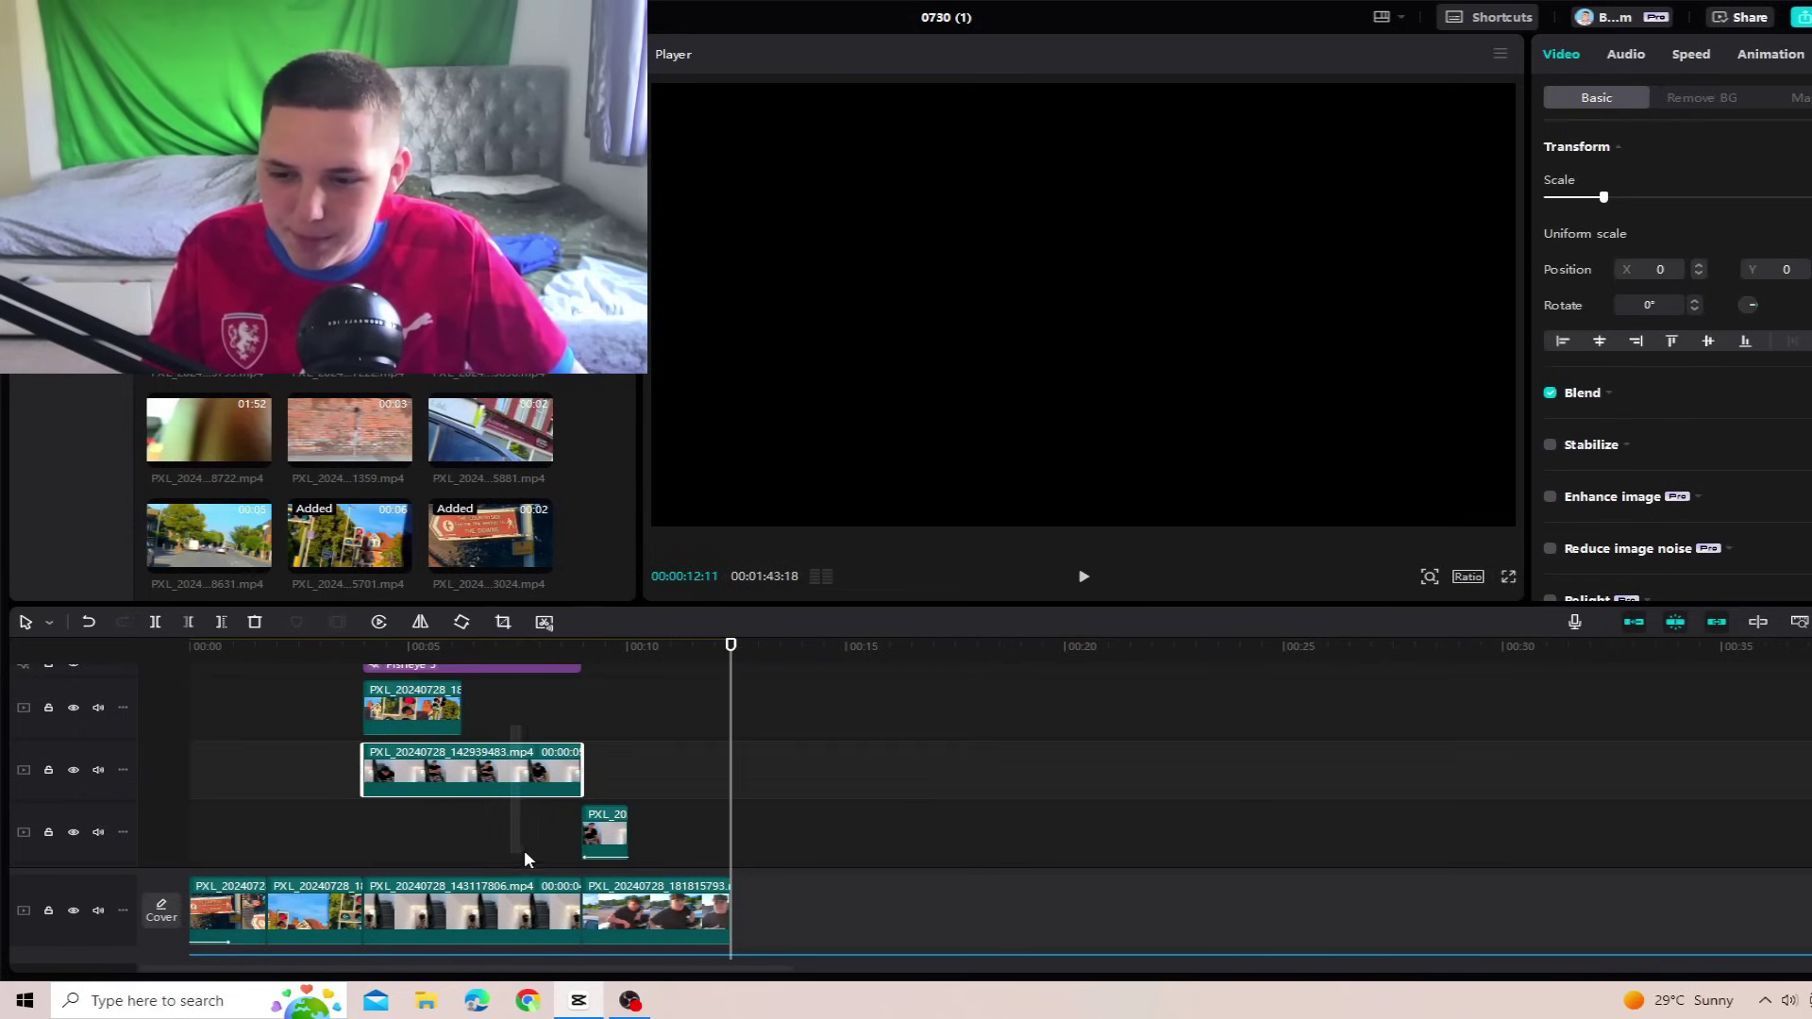
scroll(525, 859, down, 1)
click(481, 883)
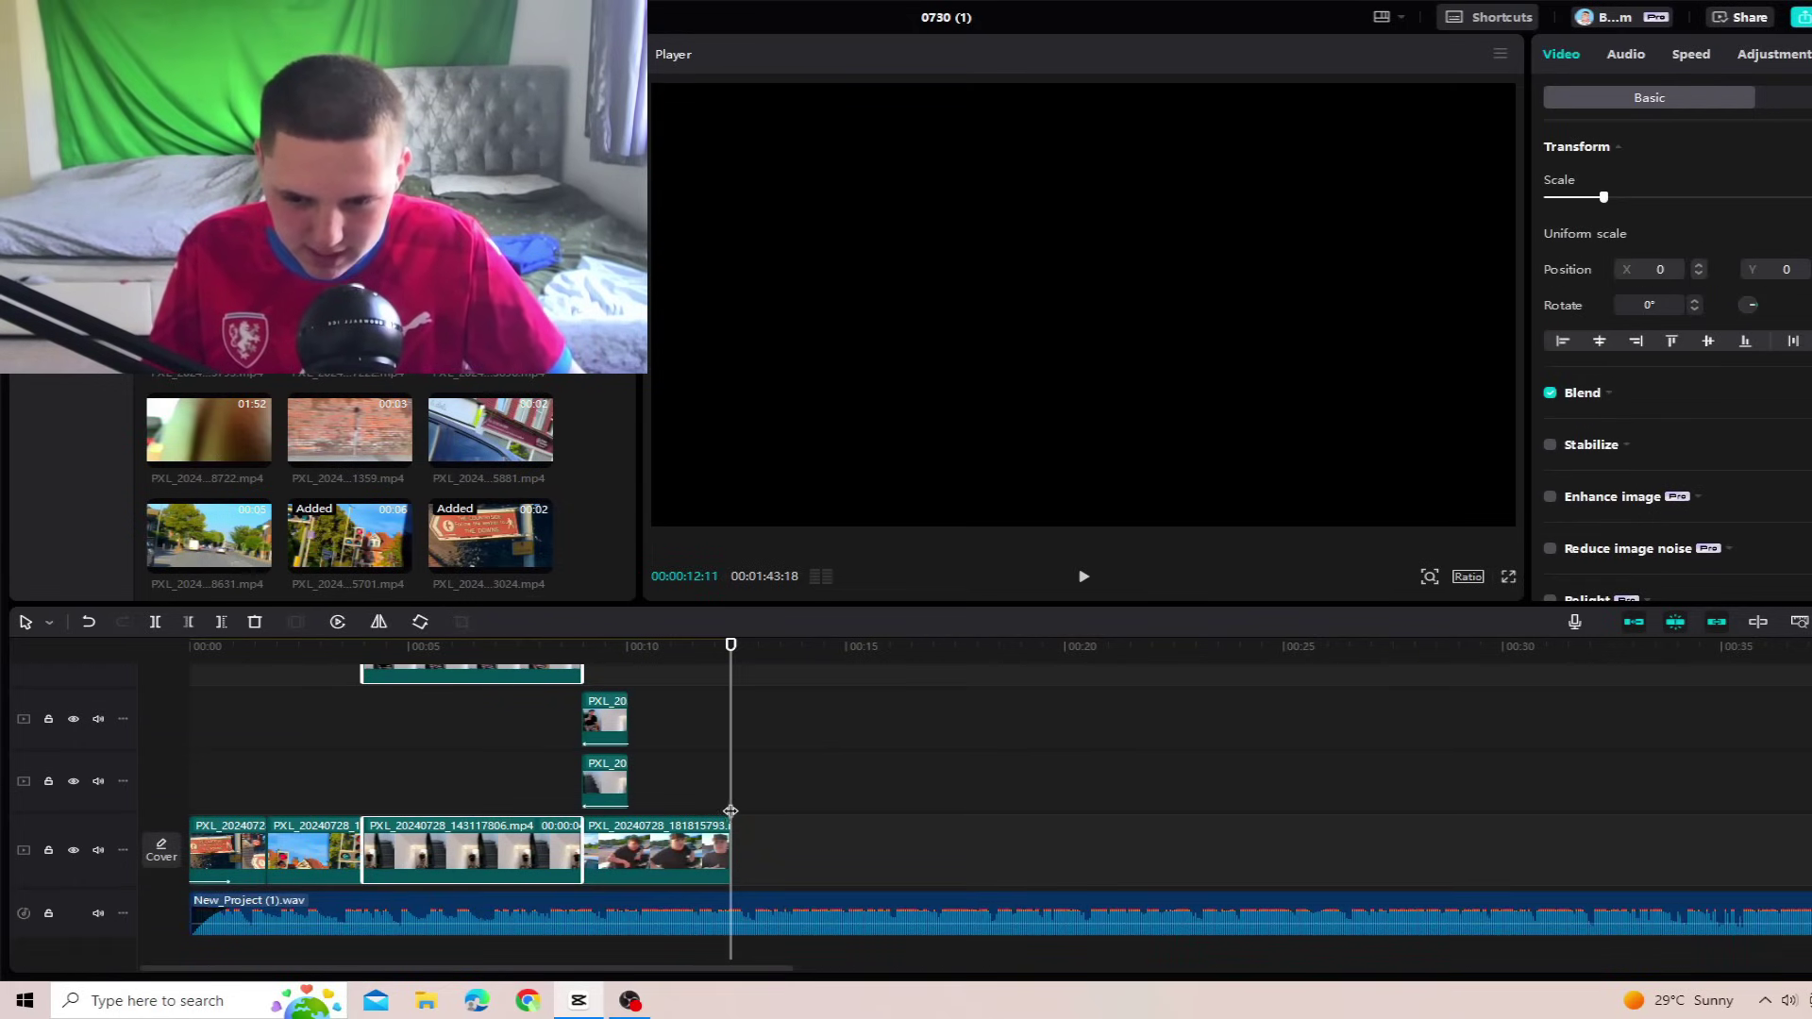
key(ctrl+v)
scroll(774, 802, up, 2)
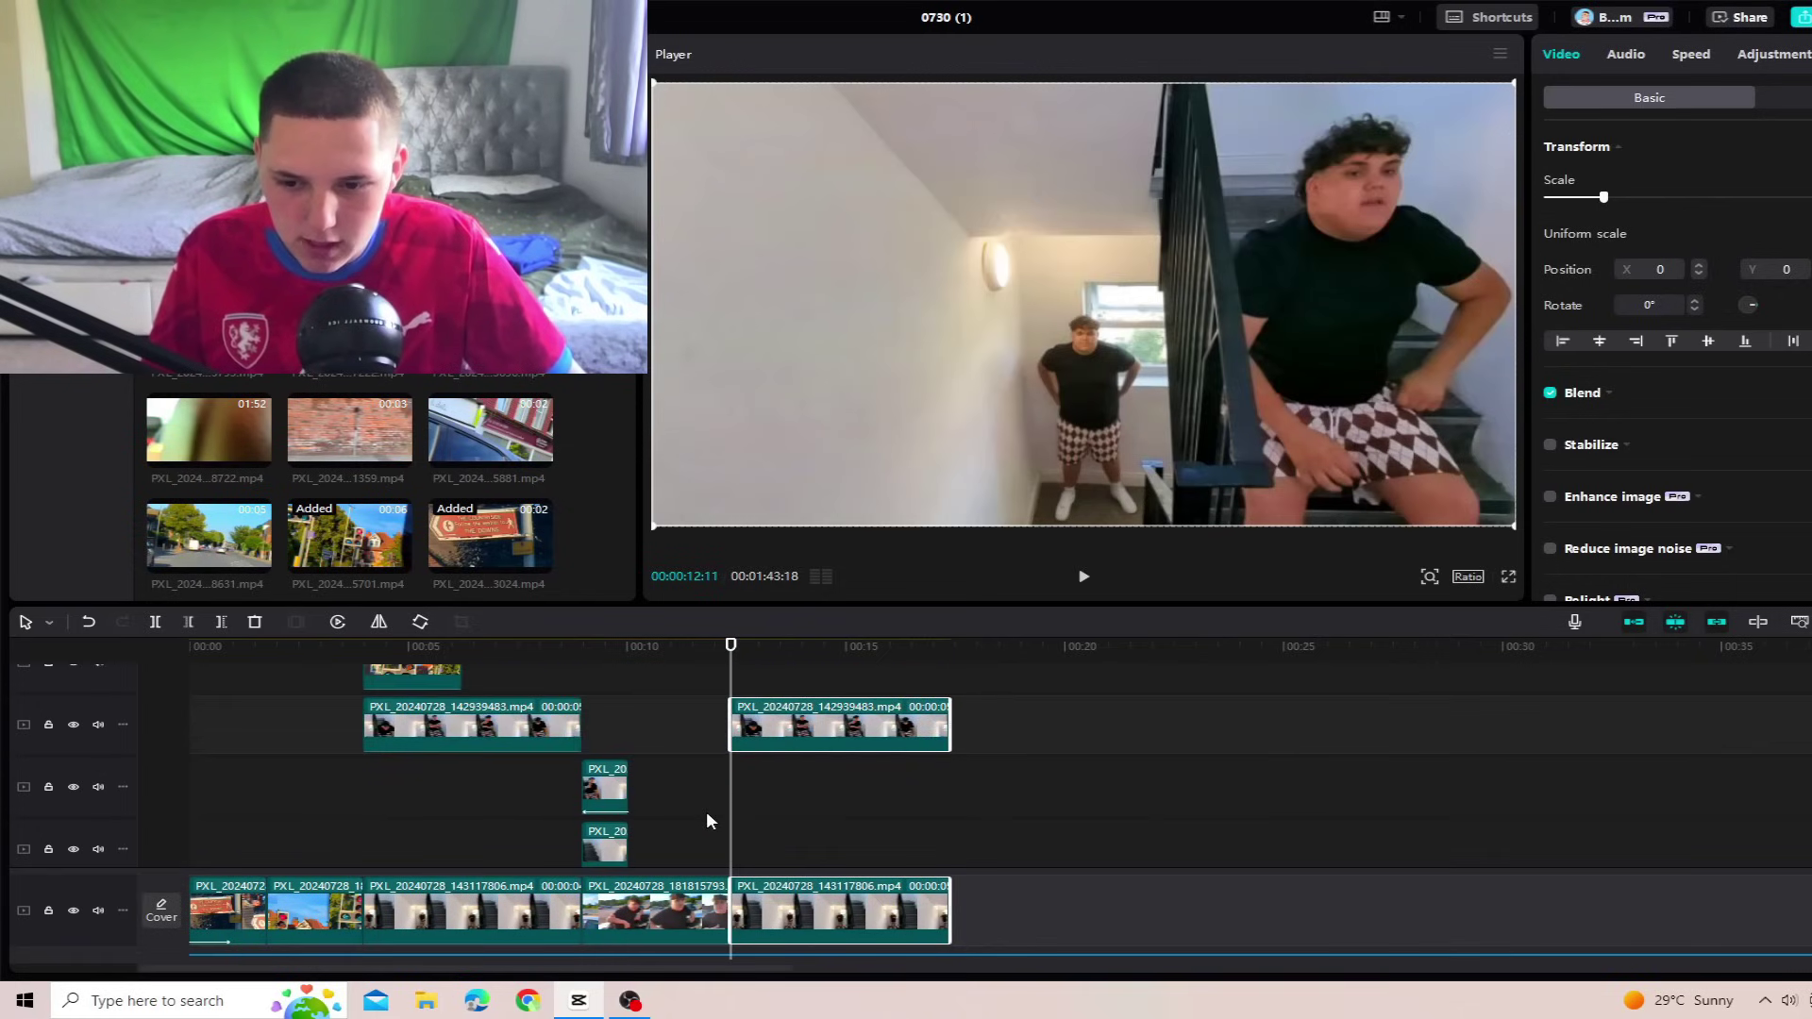
scroll(710, 820, down, 1)
drag(755, 687, 752, 802)
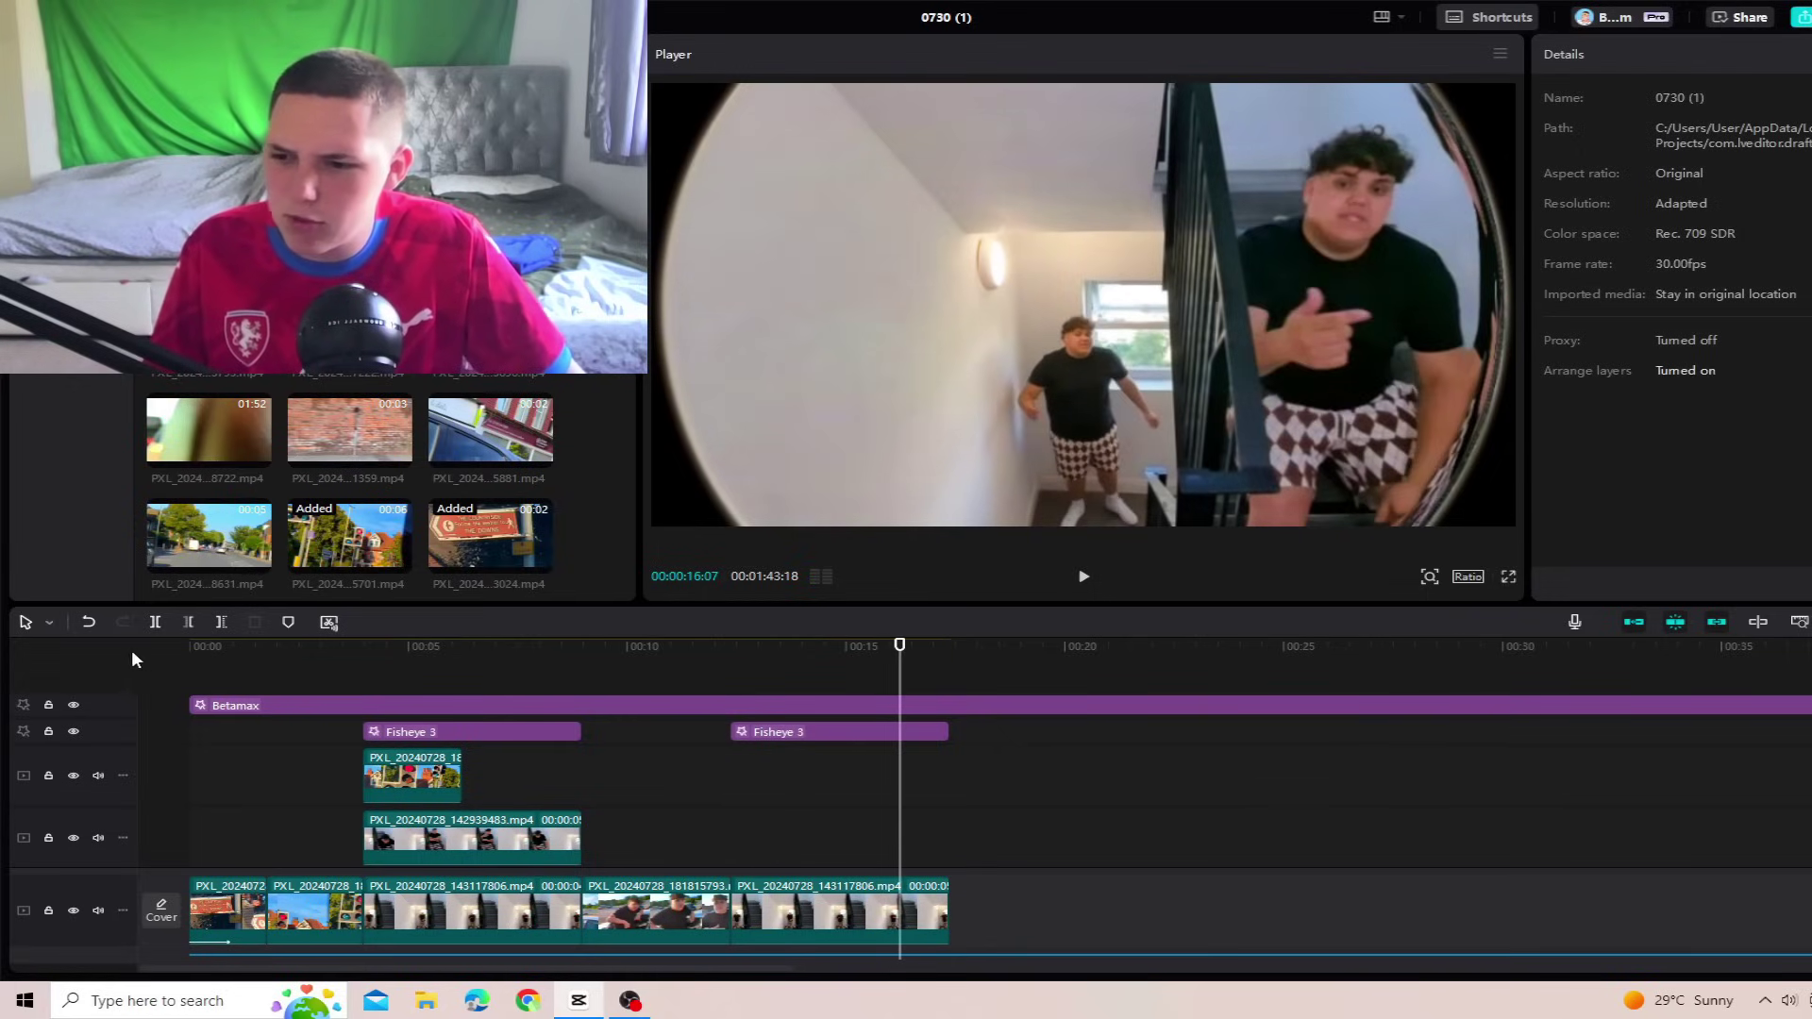
Step: Undo the pasted stairwell copies and their Fisheye 3 effect
click(89, 622)
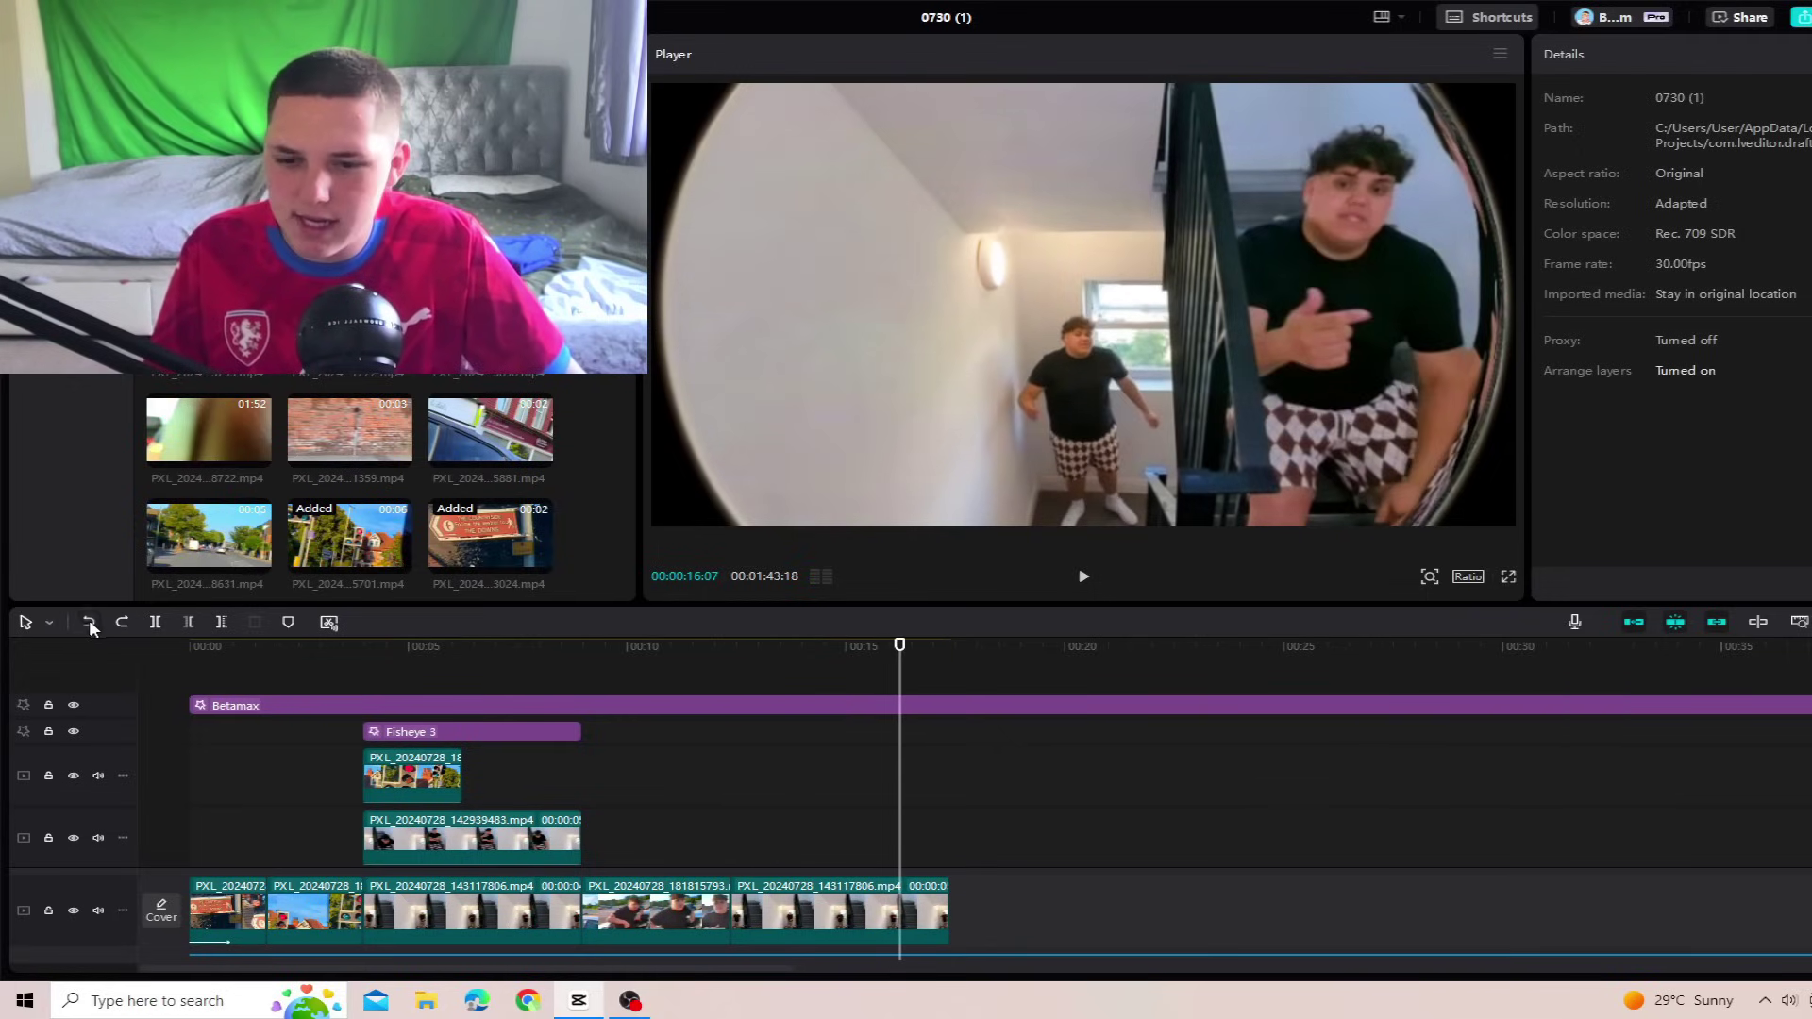
click(88, 622)
click(88, 622)
click(88, 622)
Step: Duplicate both stairwell clips on separate layers at 00:00:03:29, where the original stairwell shot begins
scroll(462, 925, down, 3)
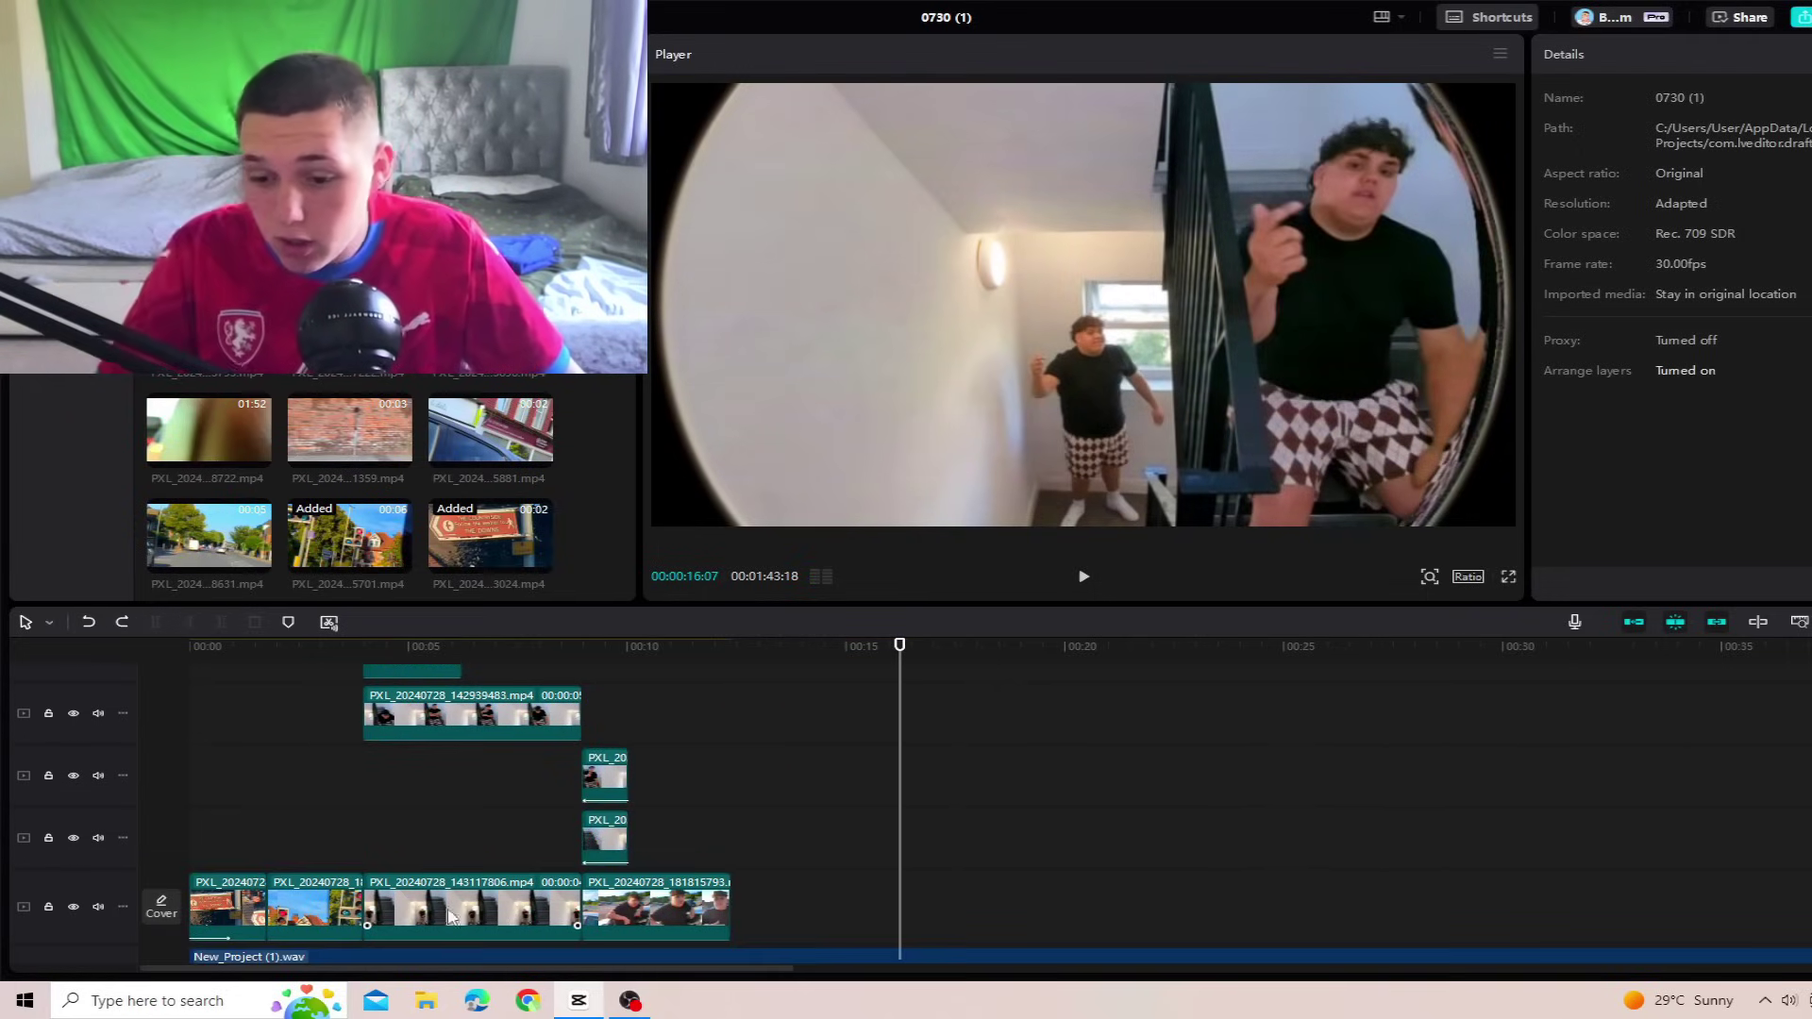
scroll(461, 925, up, 2)
drag(514, 724, 466, 931)
click(364, 819)
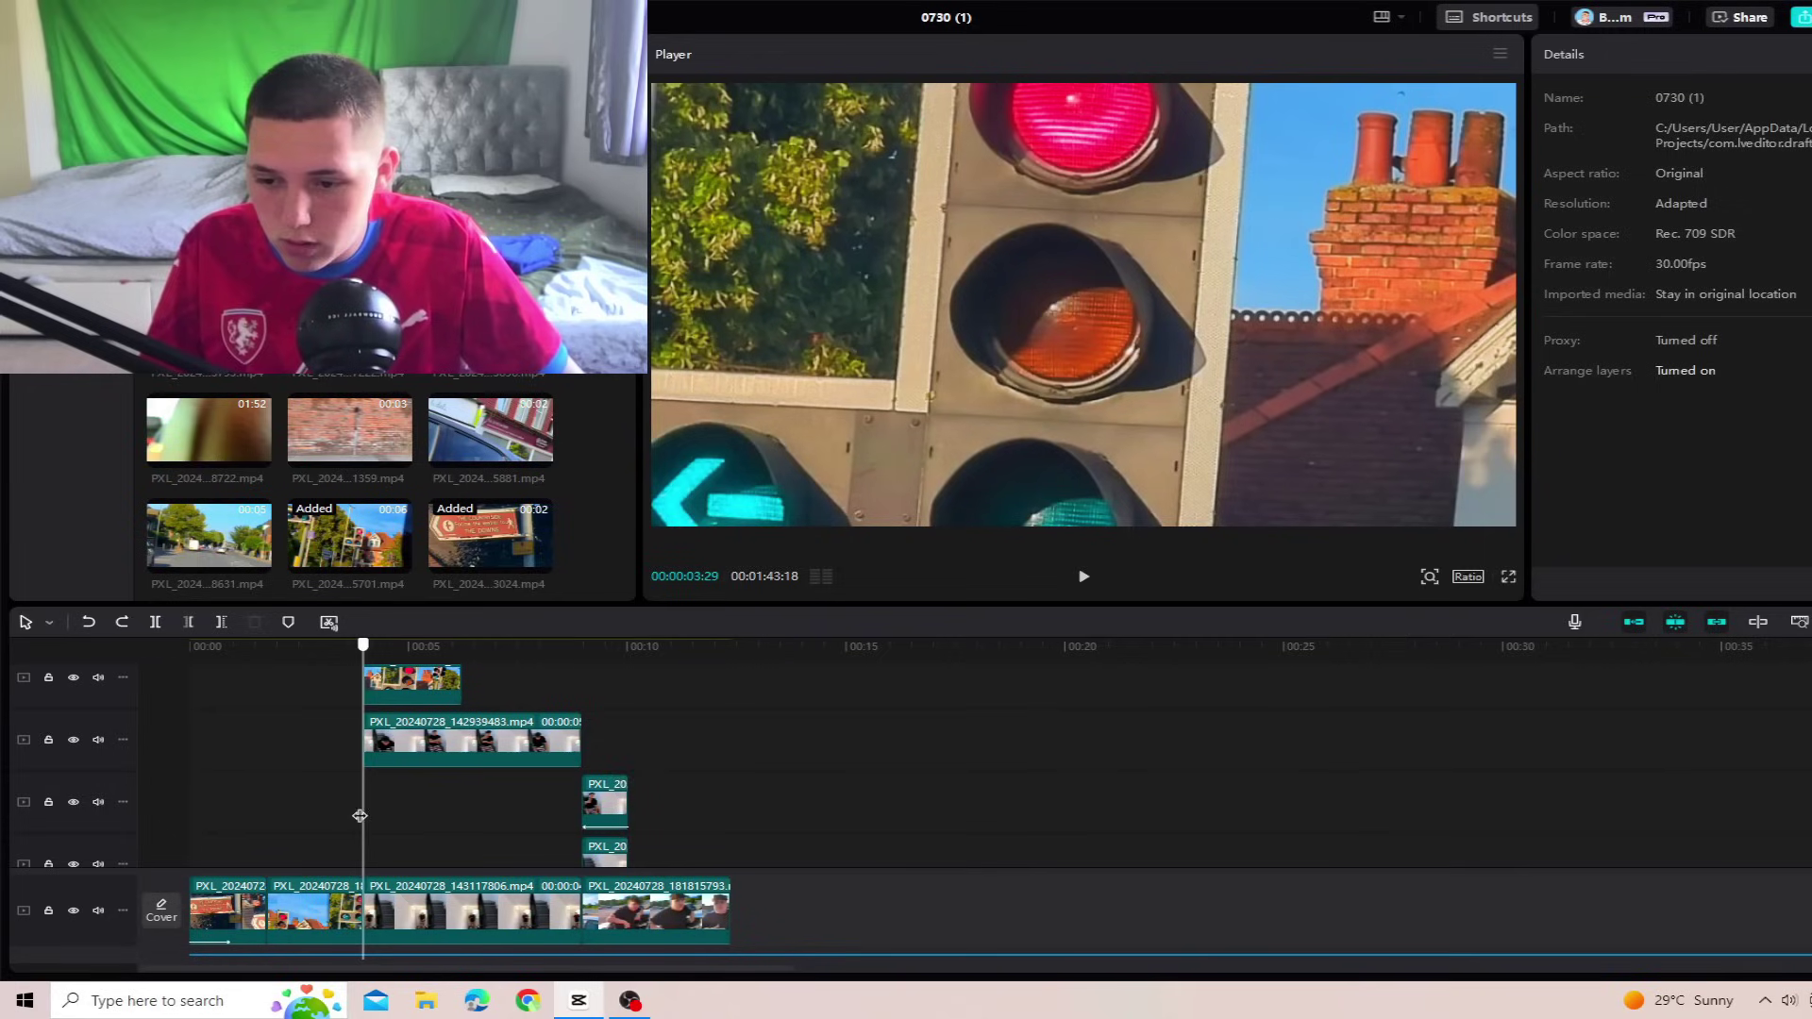
key(ctrl+v)
scroll(501, 798, down, 2)
scroll(481, 804, down, 2)
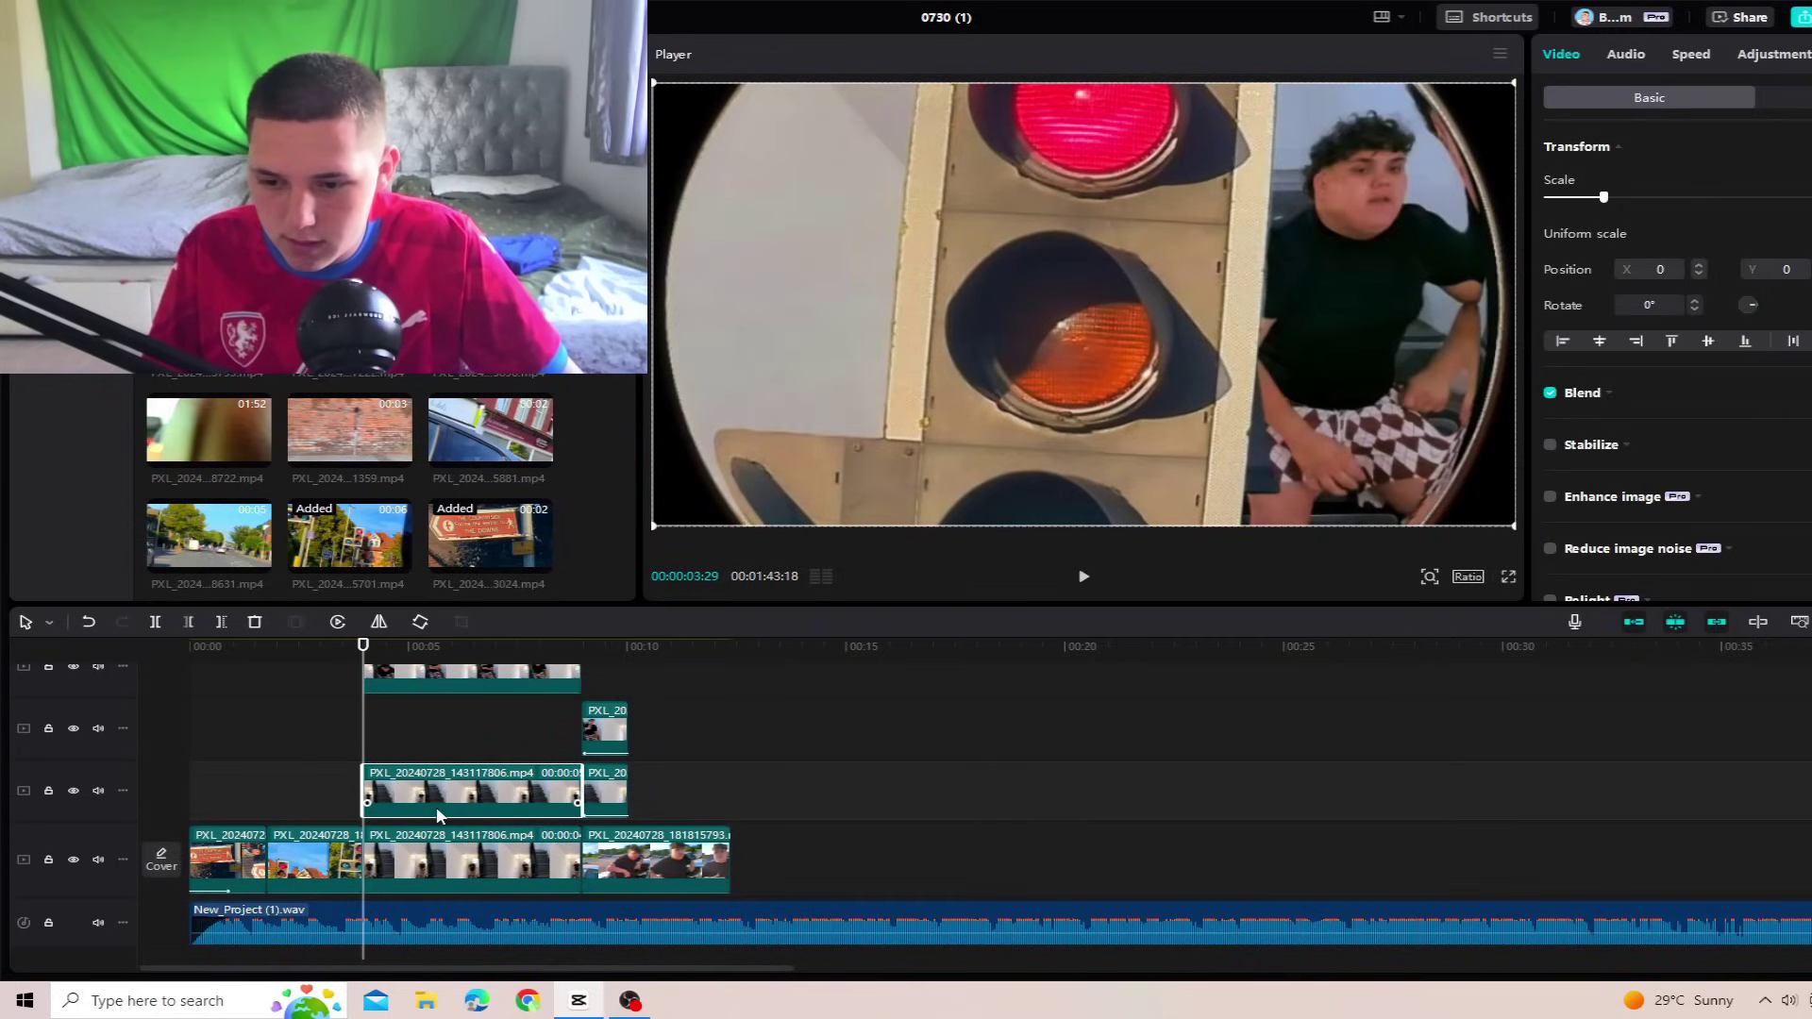
Step: Extend the duplicated stairwell clips and place their continuation after the car park clip, with PXL_20240728_143117806.mp4 lasting 00:00:06:06 on the main track
drag(446, 799, 496, 817)
drag(448, 852, 453, 713)
drag(576, 727, 1003, 740)
drag(362, 785, 823, 917)
scroll(510, 764, down, 2)
scroll(497, 755, up, 2)
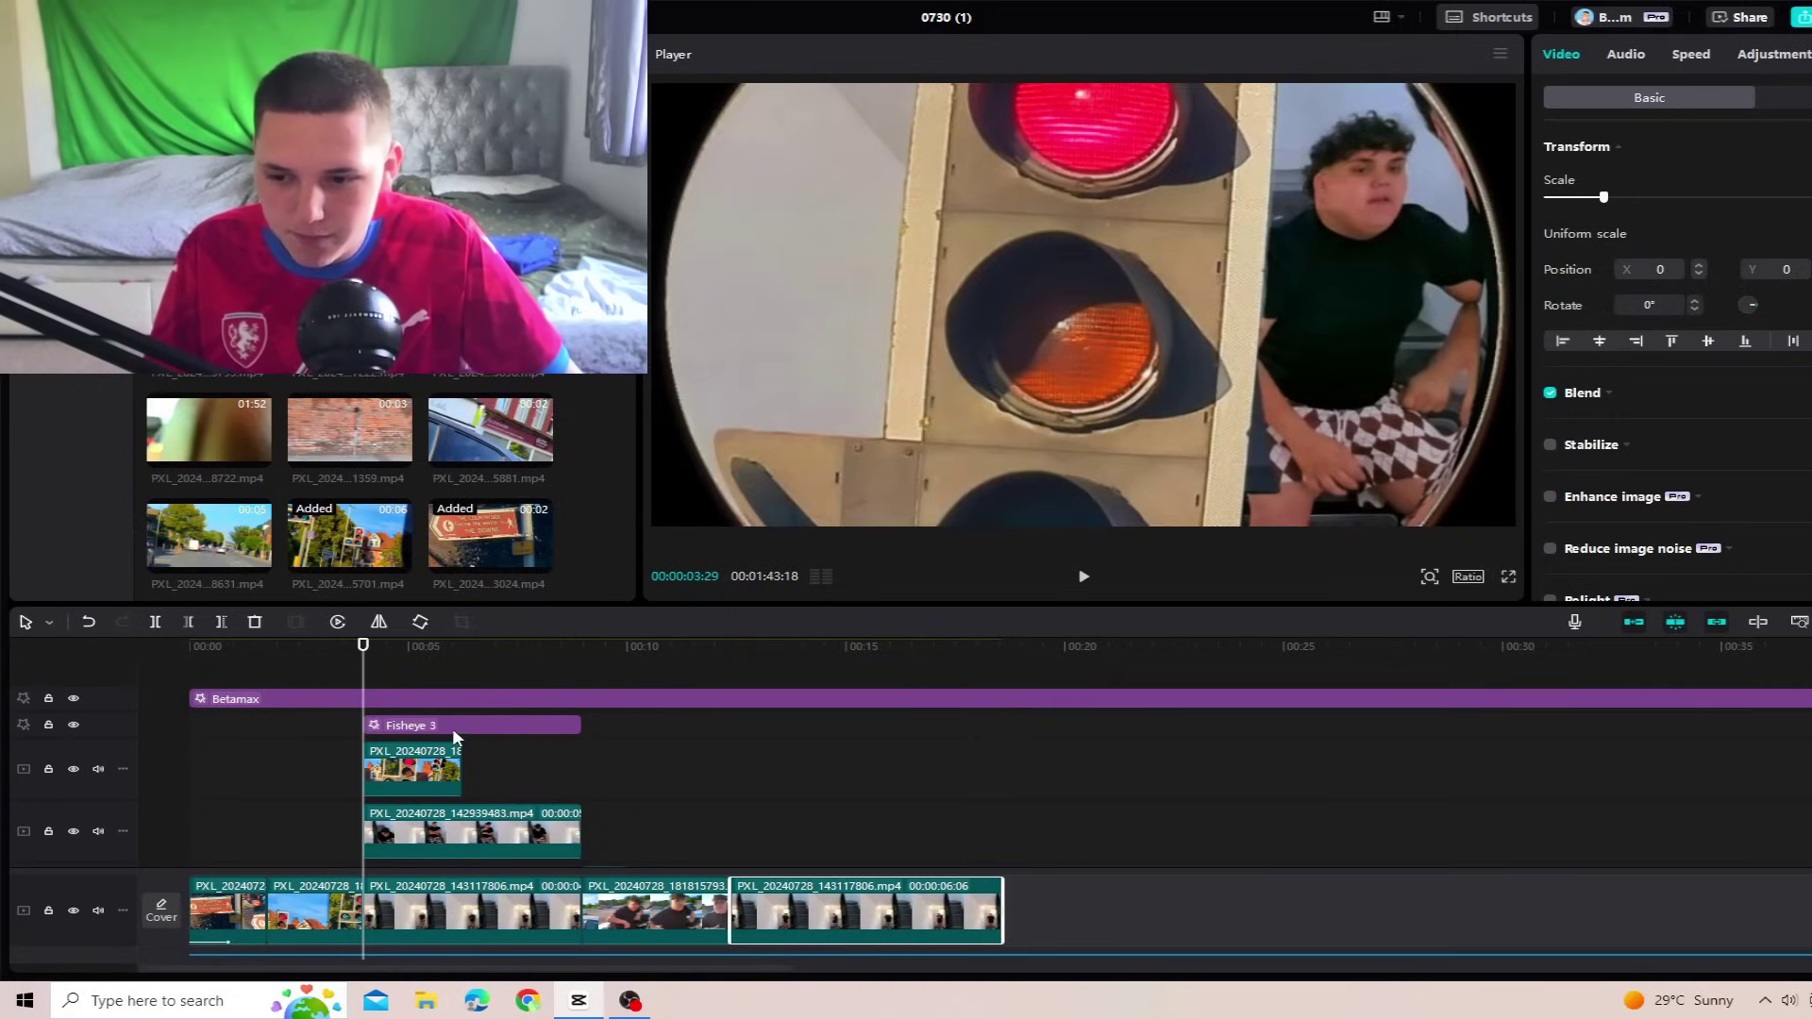
Step: Copy Fisheye 3 over the second stairwell shot from 00:00:12:11 and follow that shot with a muted PXL_20240728_182118722.mp4
click(454, 731)
key(ctrl+c)
click(729, 840)
key(ctrl+v)
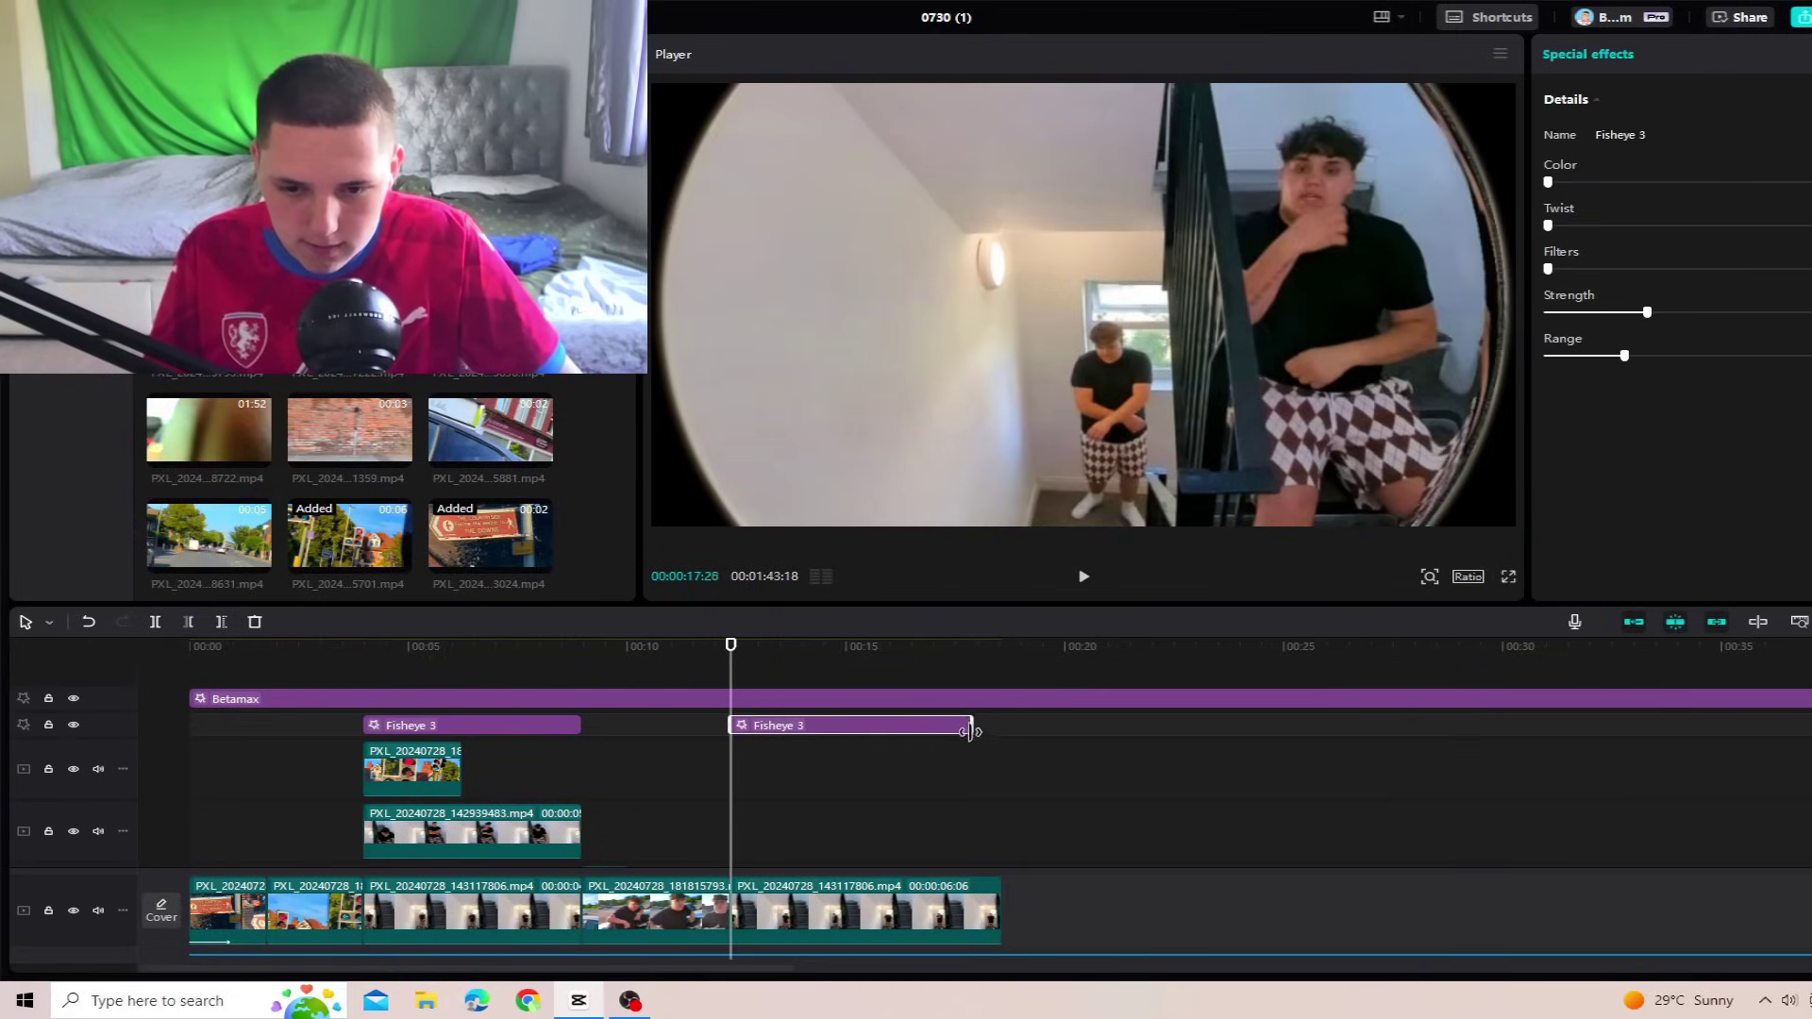
click(676, 803)
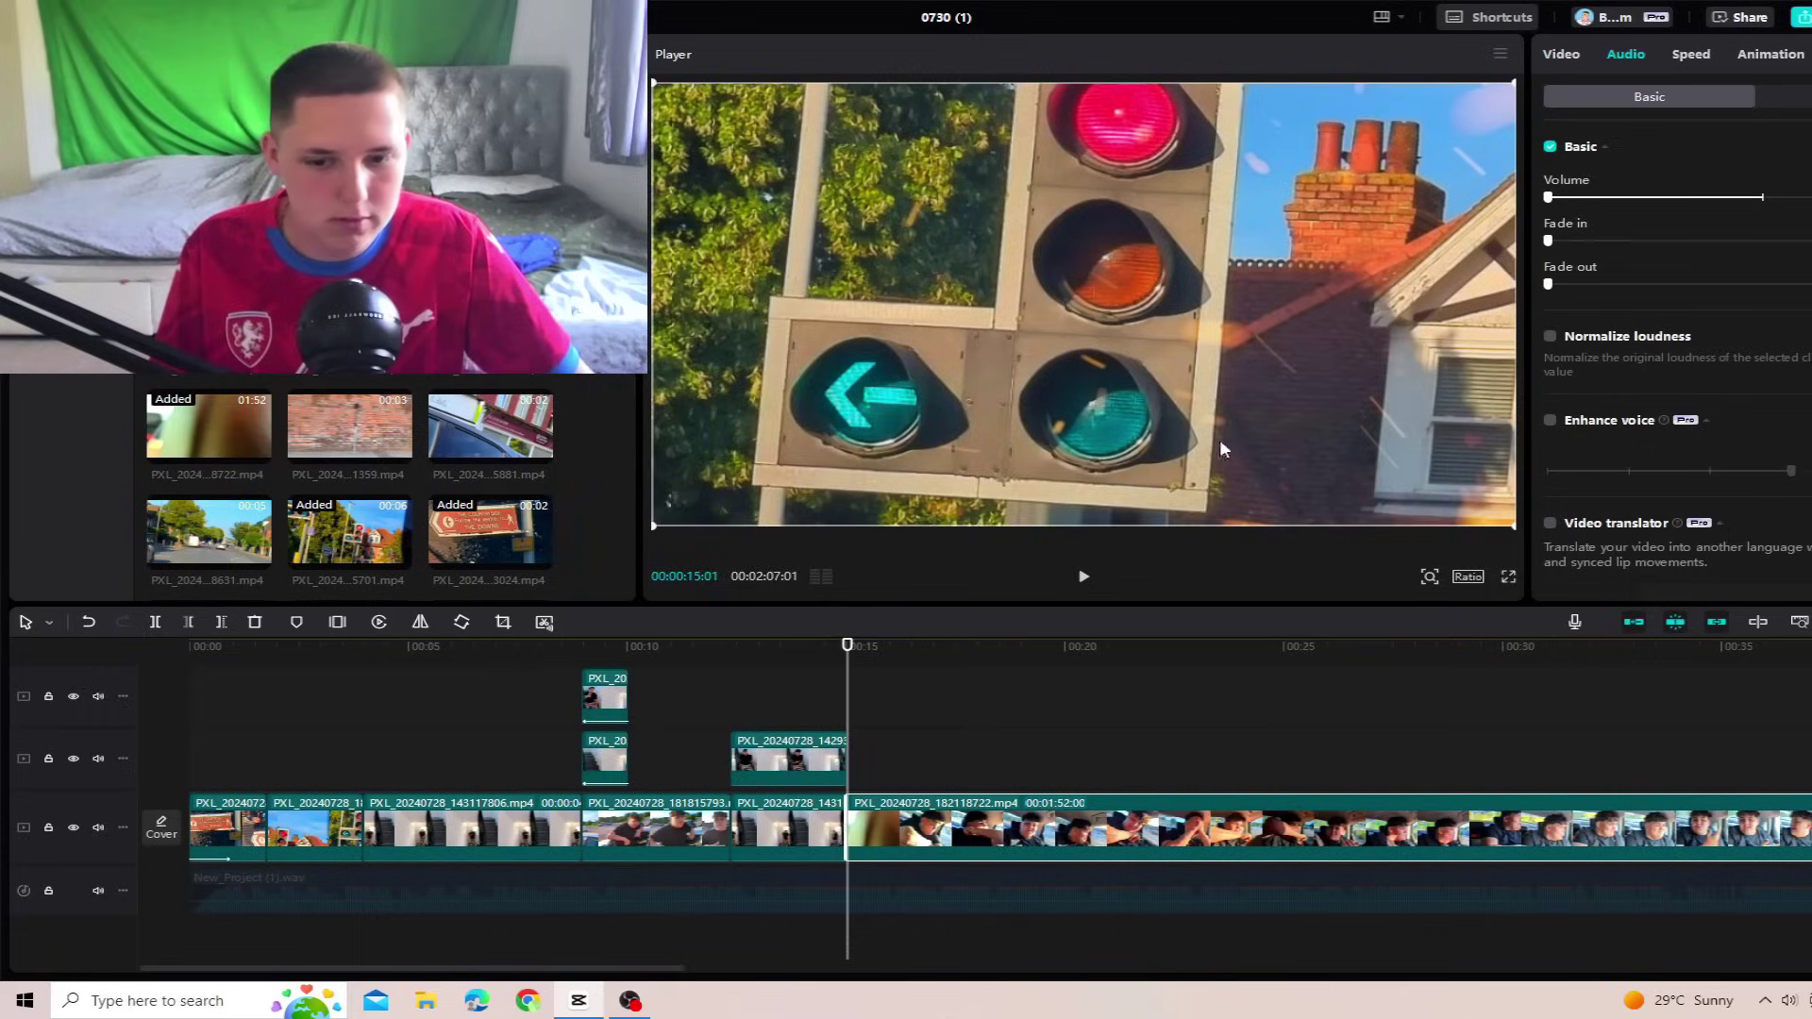
Step: Shorten PXL_20240728_182118722.mp4 to 00:01:18:25 and split the Betamax effect where the first stairwell shot starts
key(space)
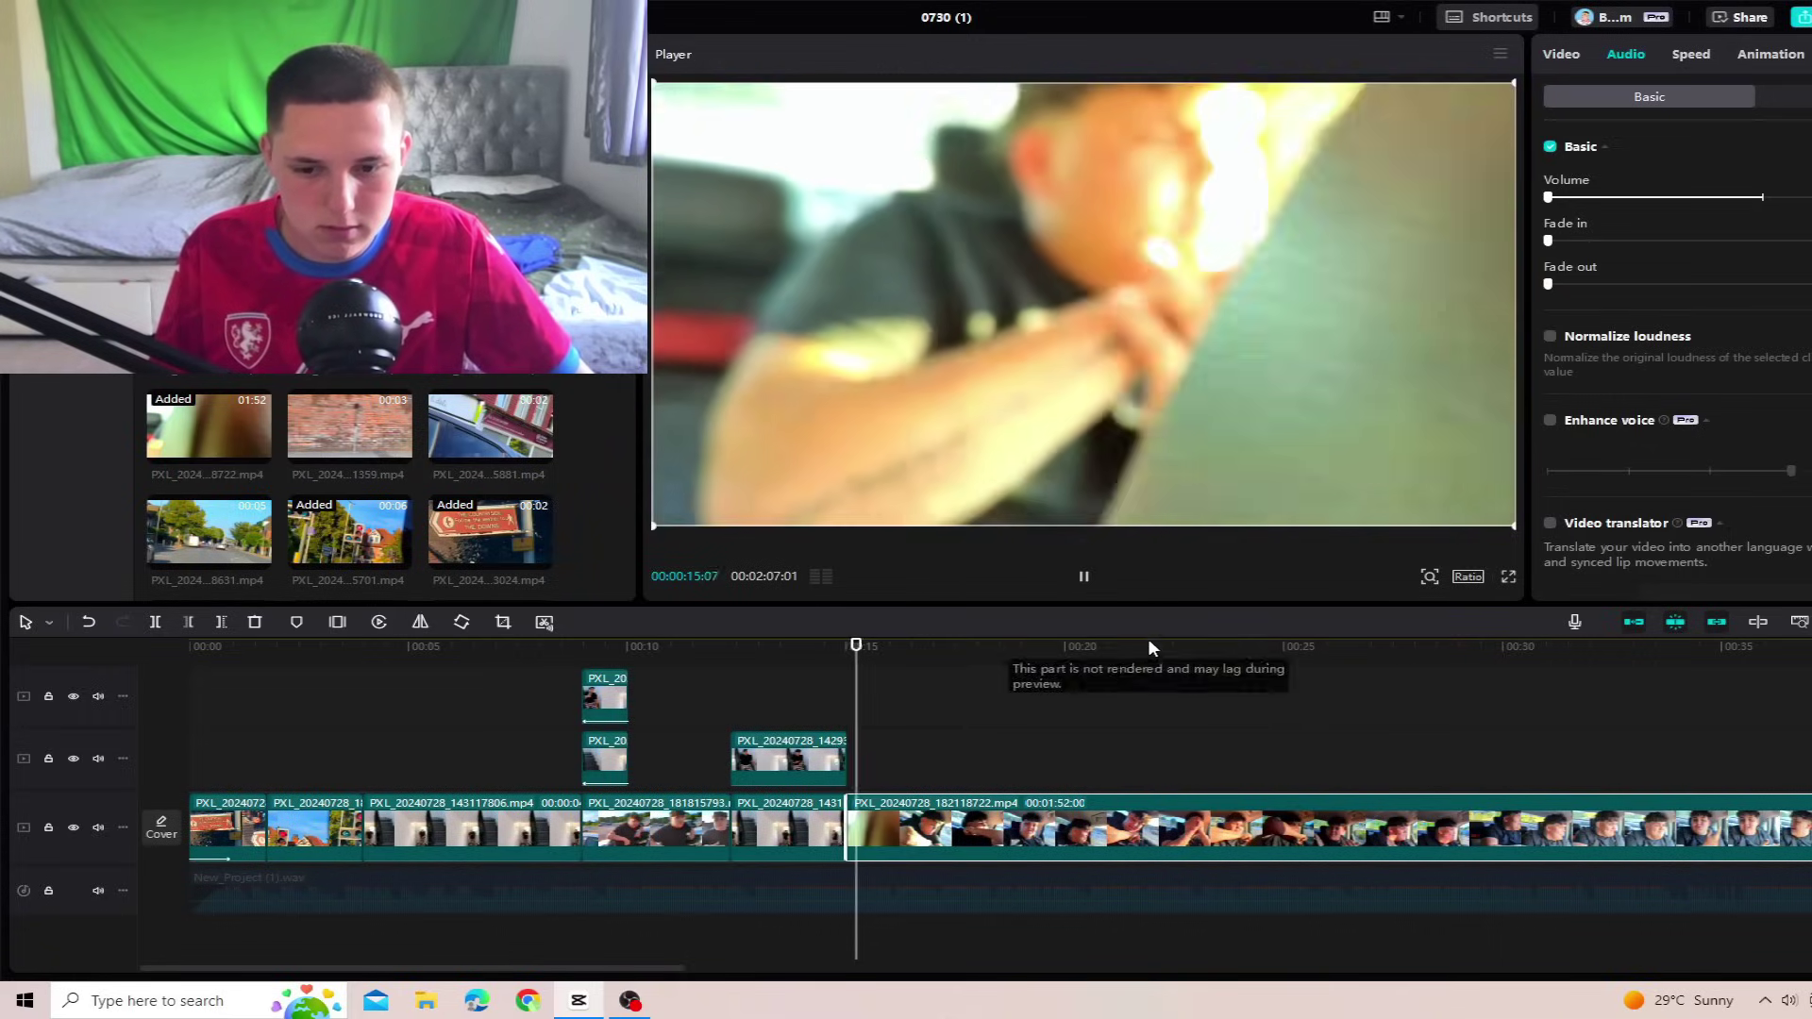
scroll(1047, 773, up, 1)
scroll(1050, 791, right, 3)
scroll(1049, 791, up, 2)
click(947, 739)
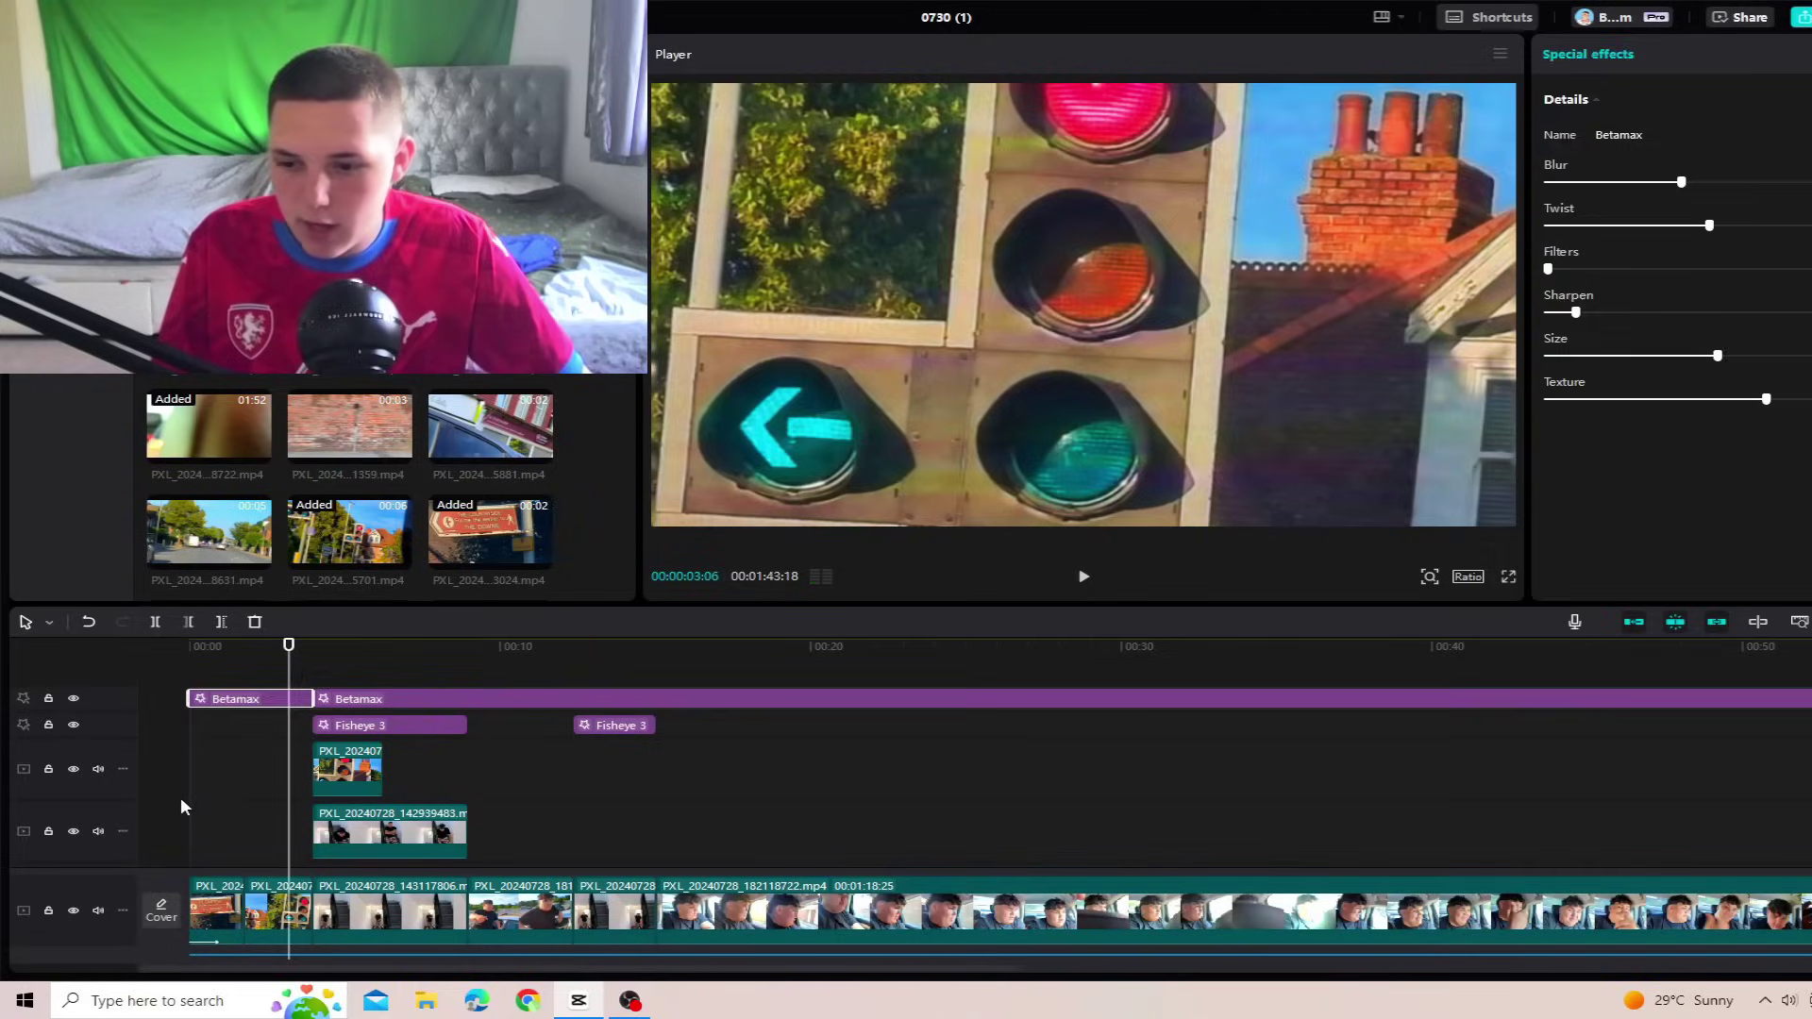
Step: Overlay TV 4k.png above the effects from the start of the timeline and extend it to a length of 00:01:43:18
click(183, 805)
scroll(206, 417, down, 10)
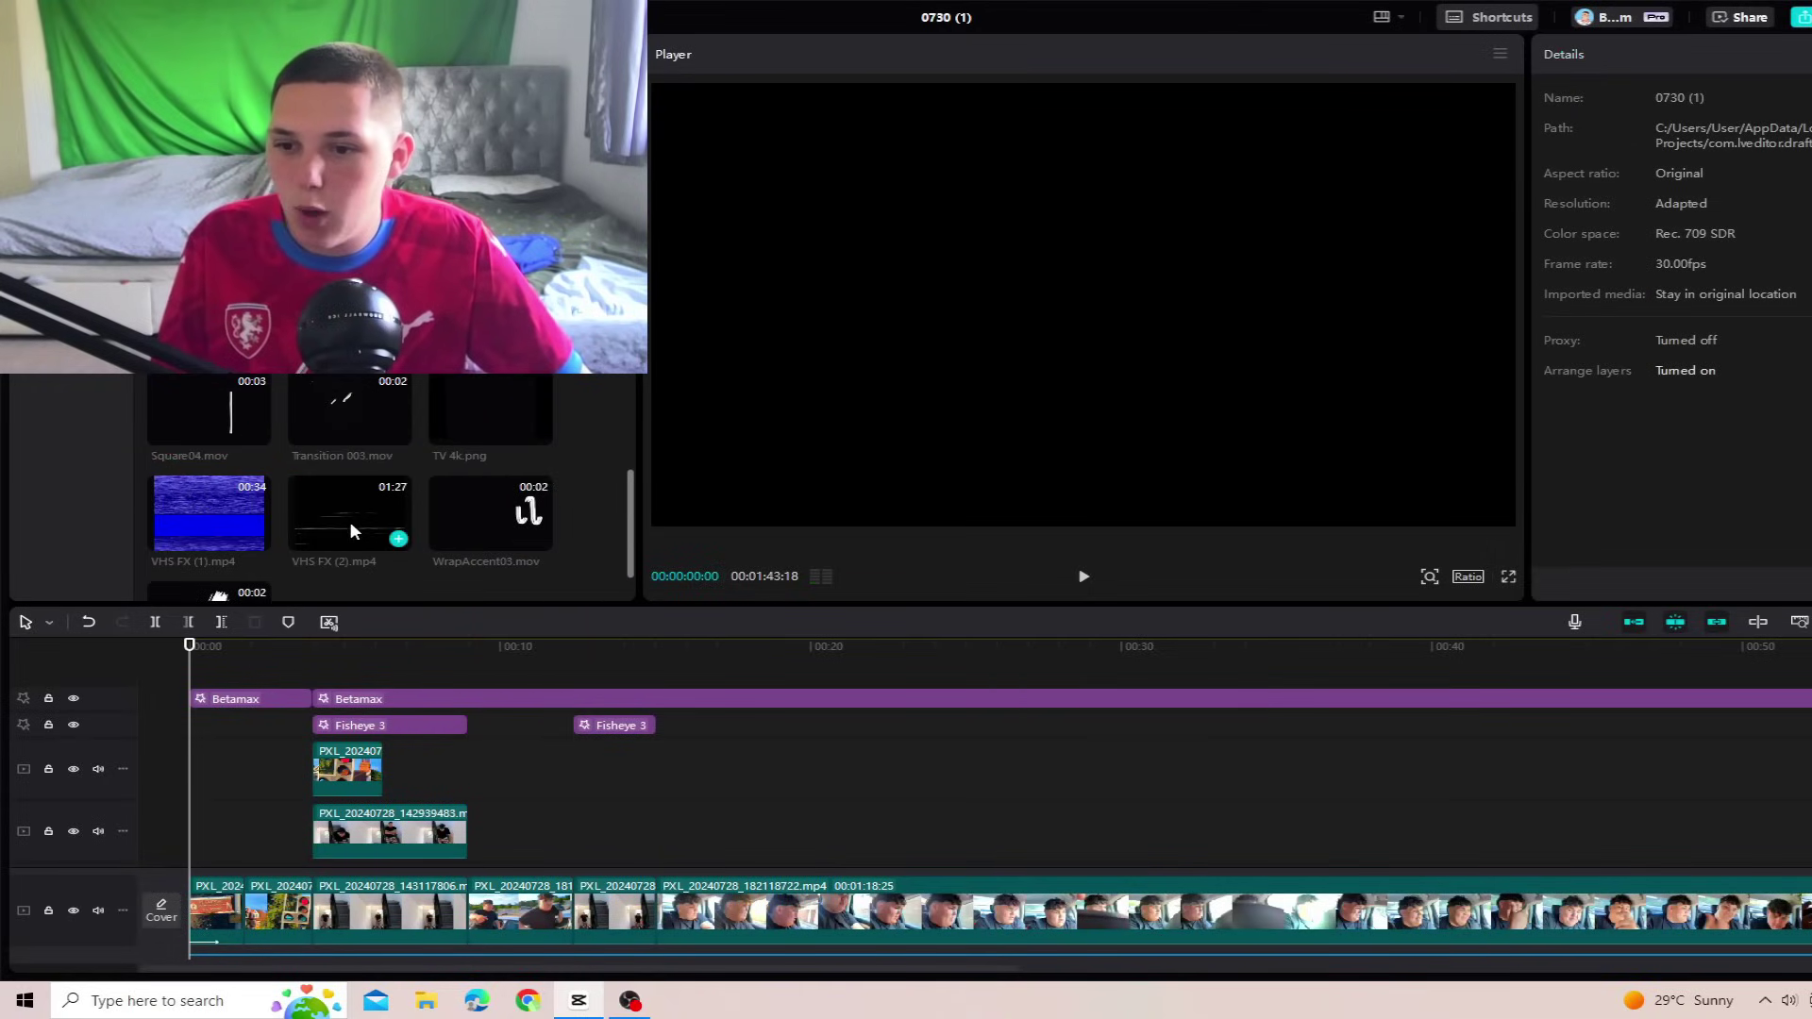
drag(465, 404, 199, 738)
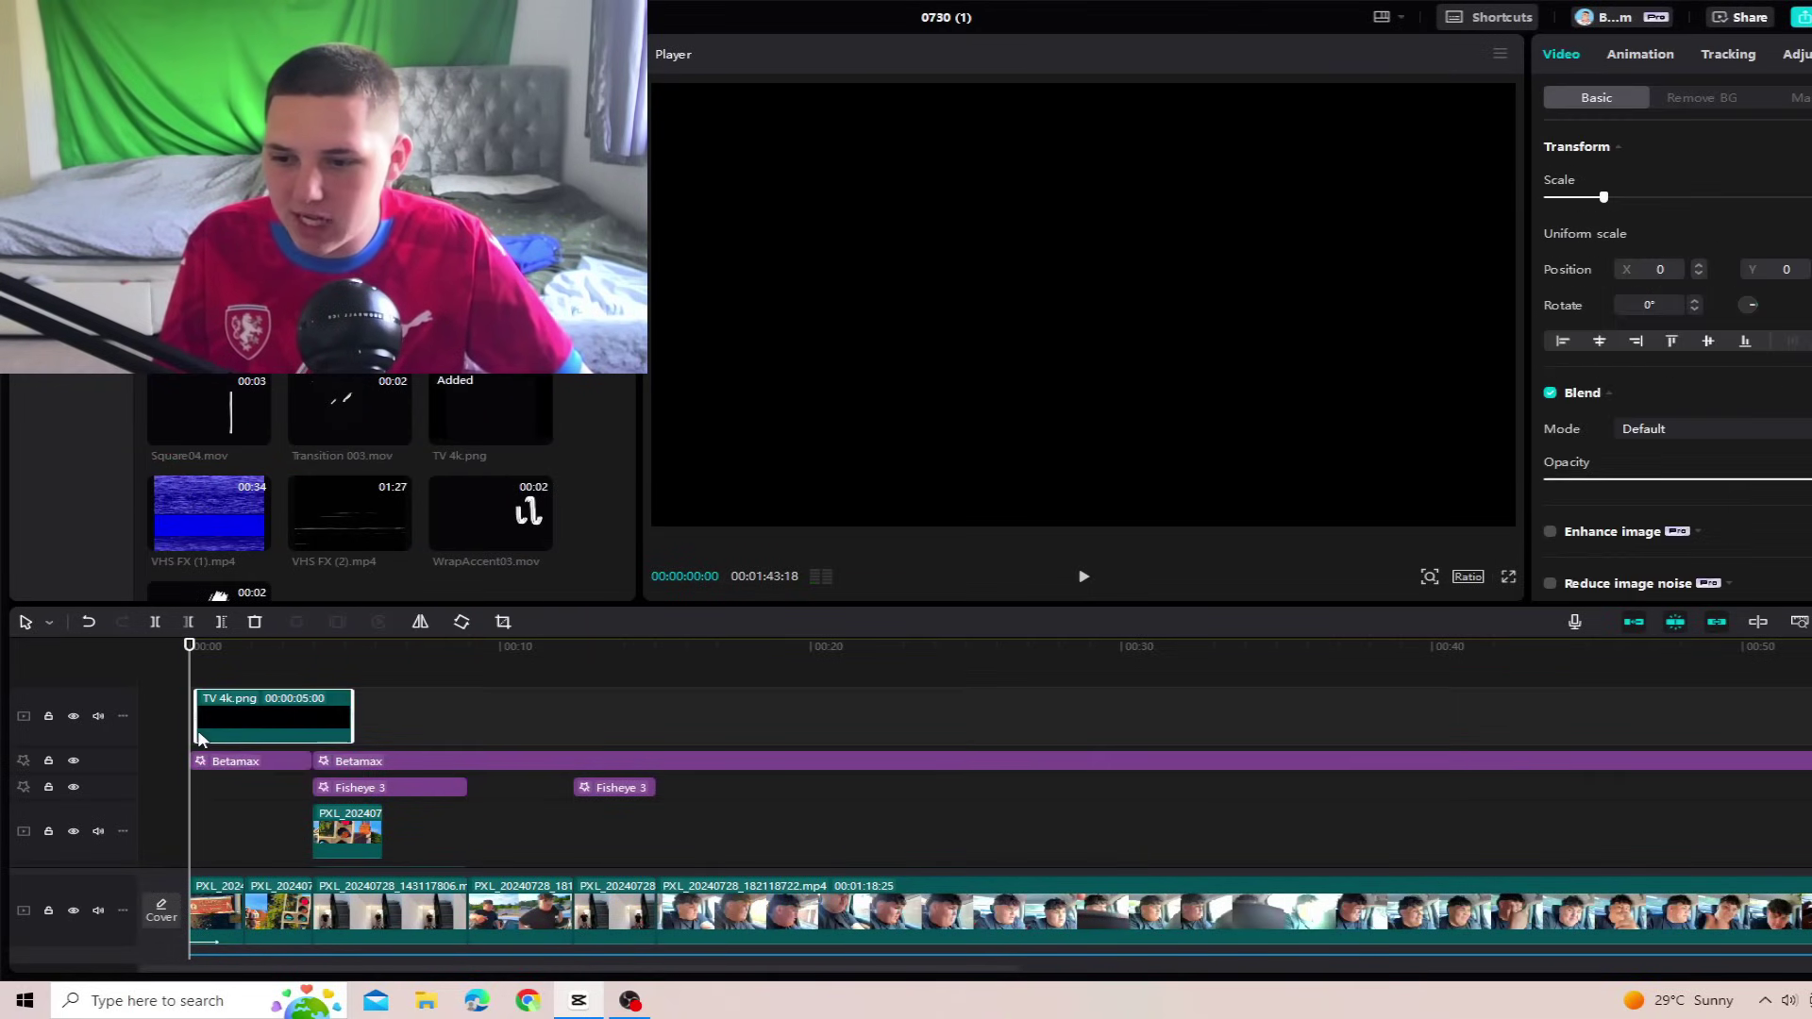
key(space)
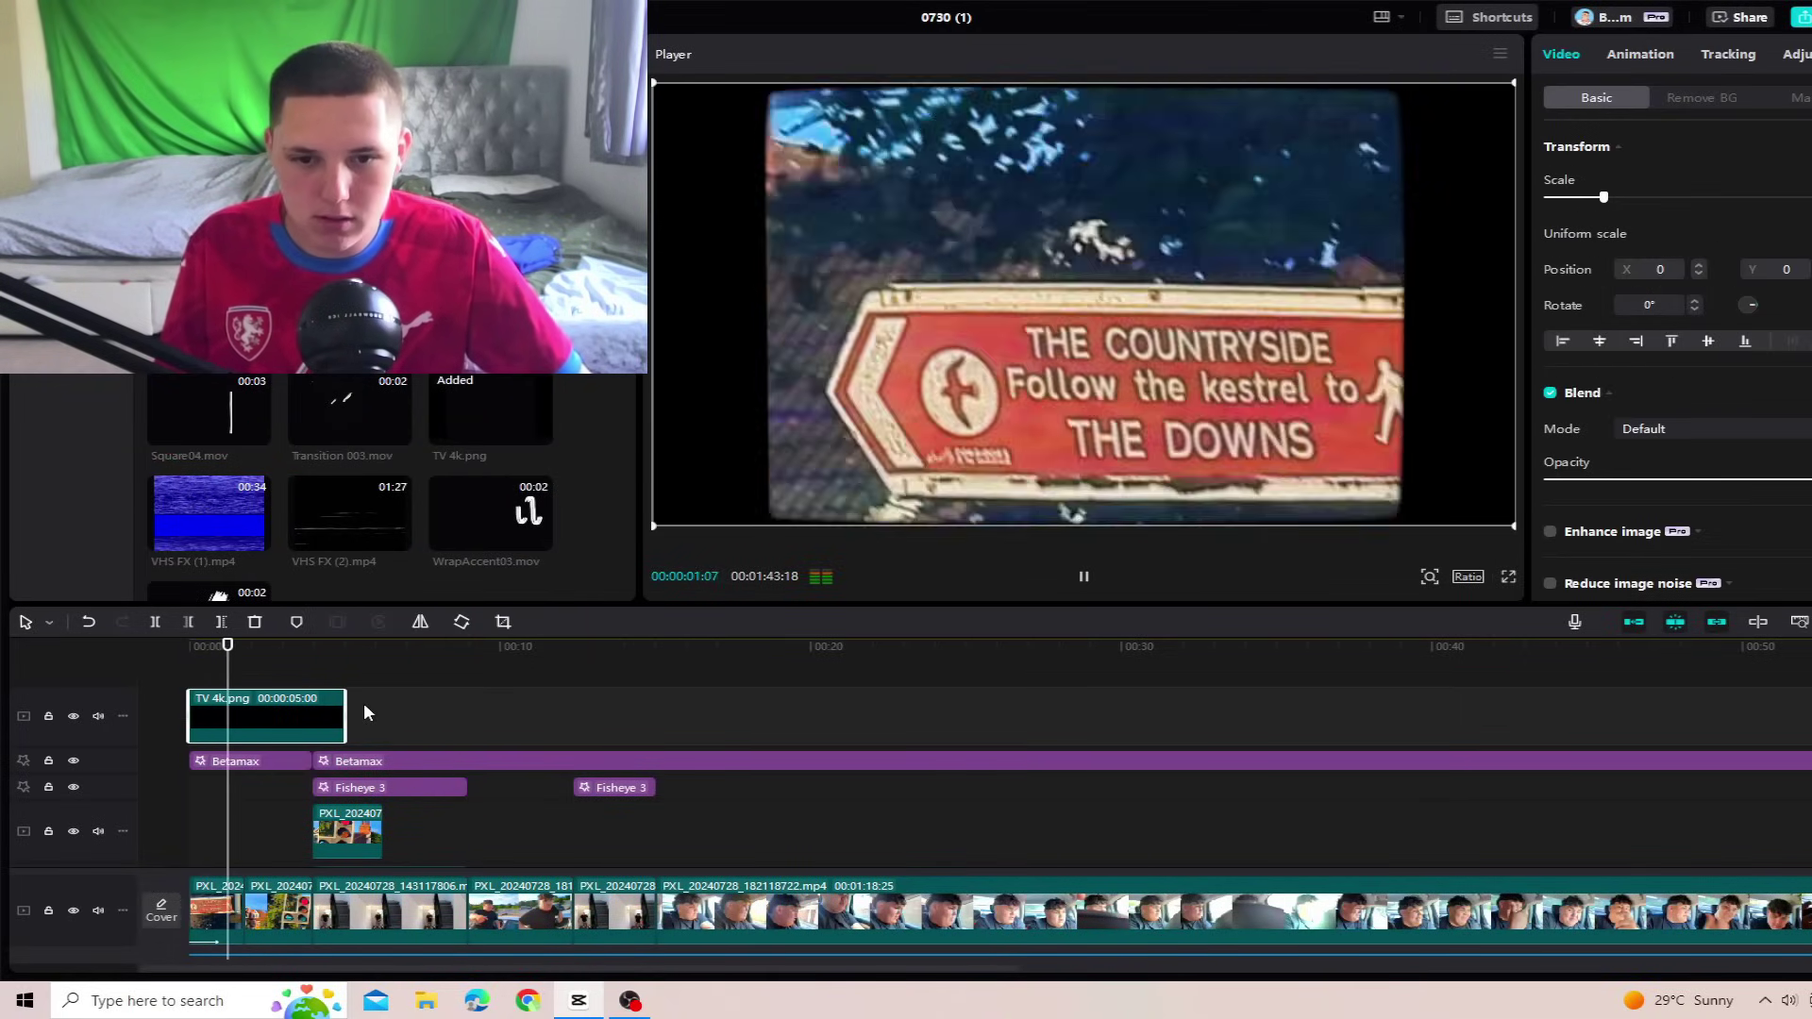
drag(345, 709, 384, 705)
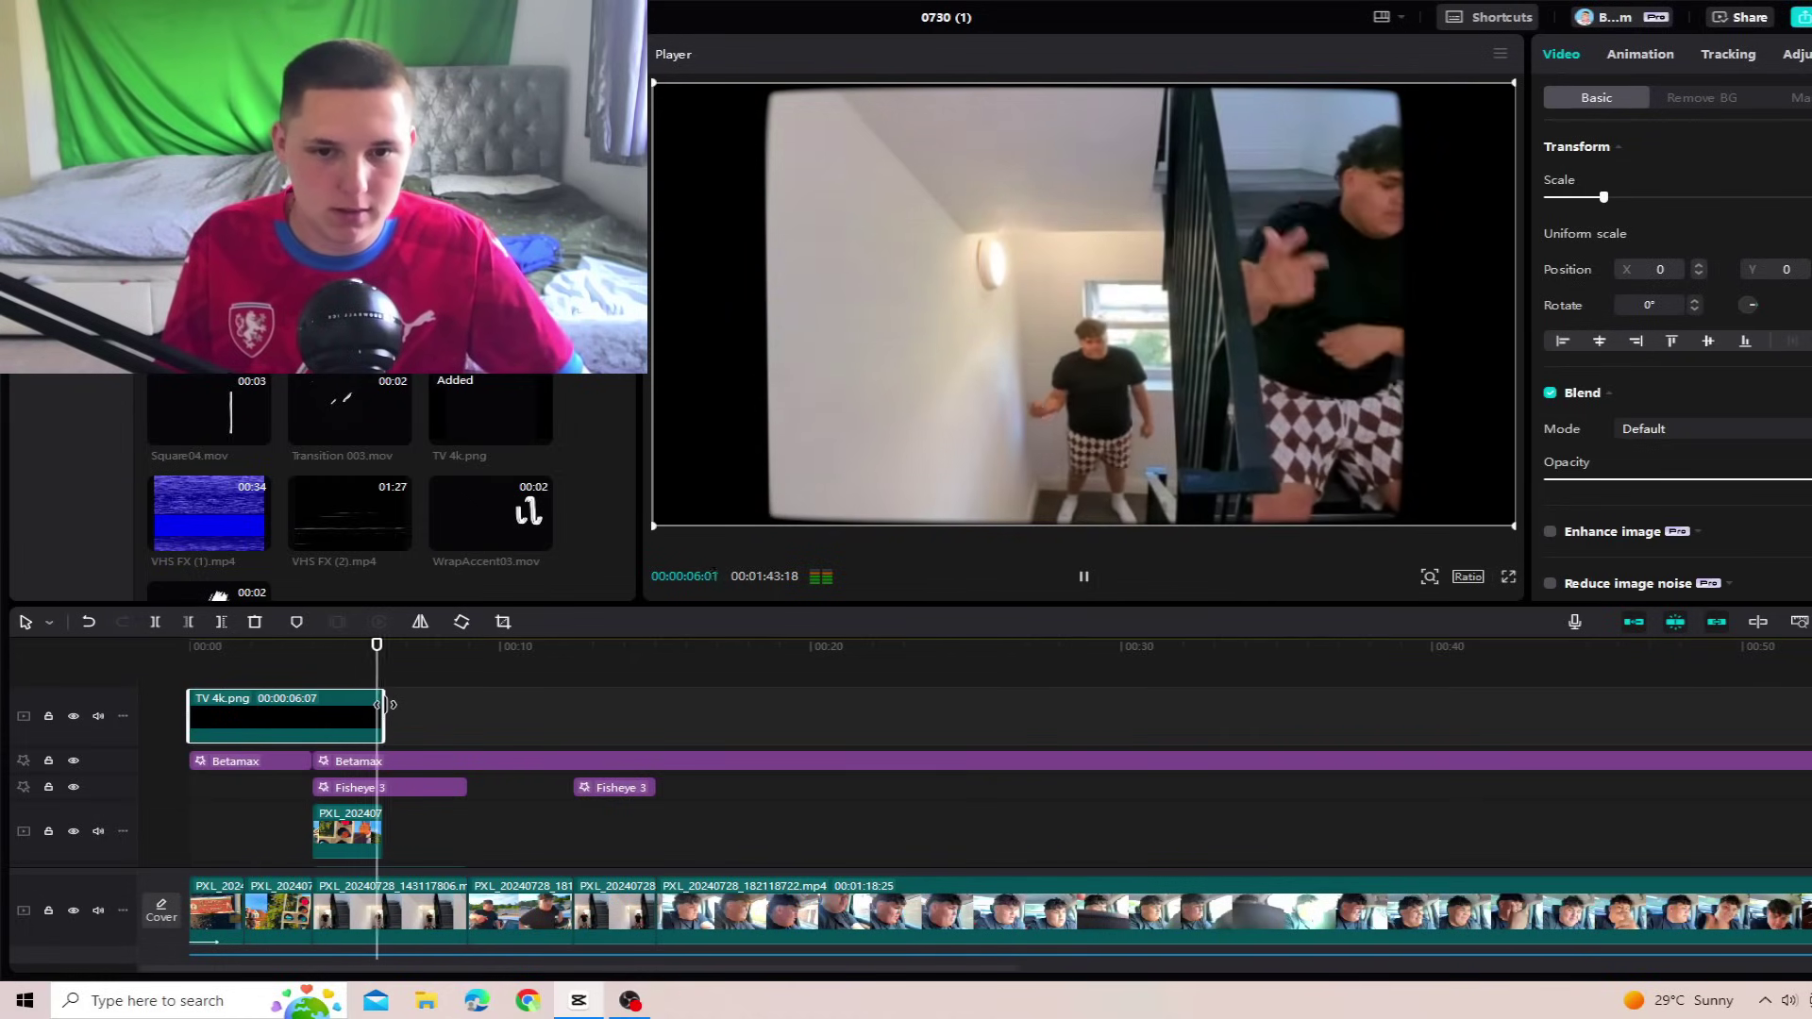
drag(387, 699, 1798, 703)
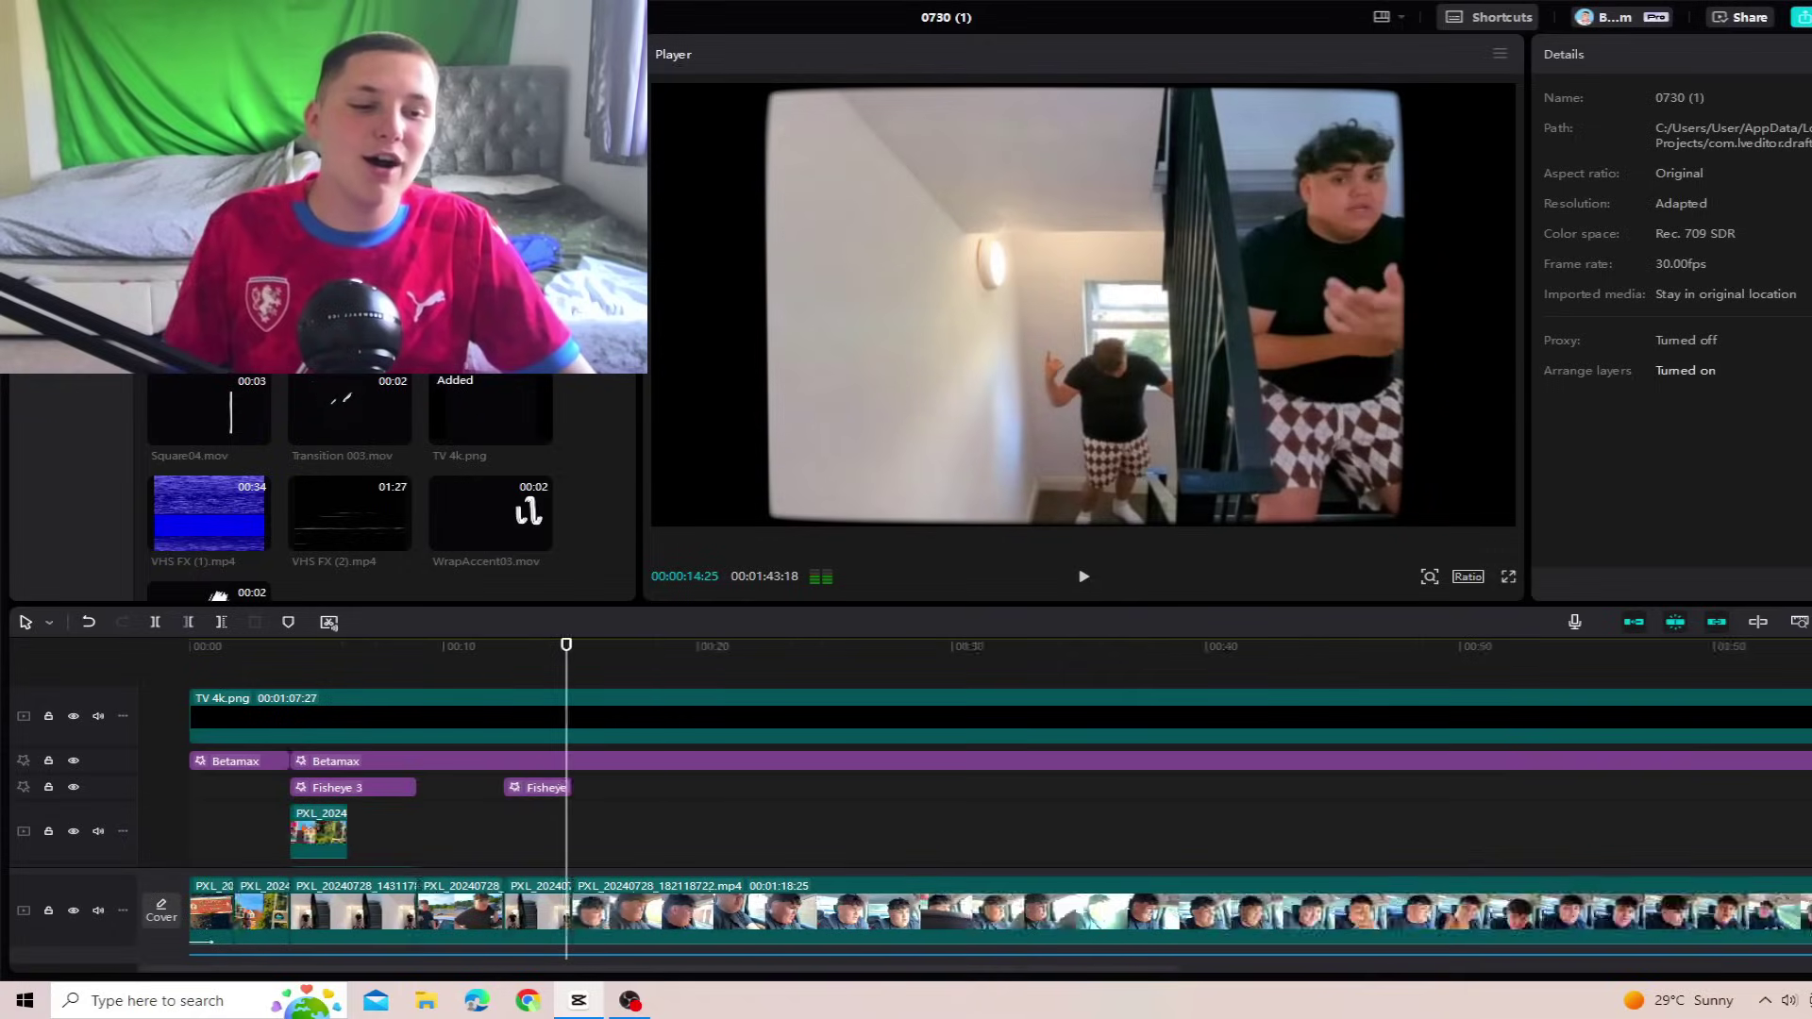
scroll(1117, 726, down, 3)
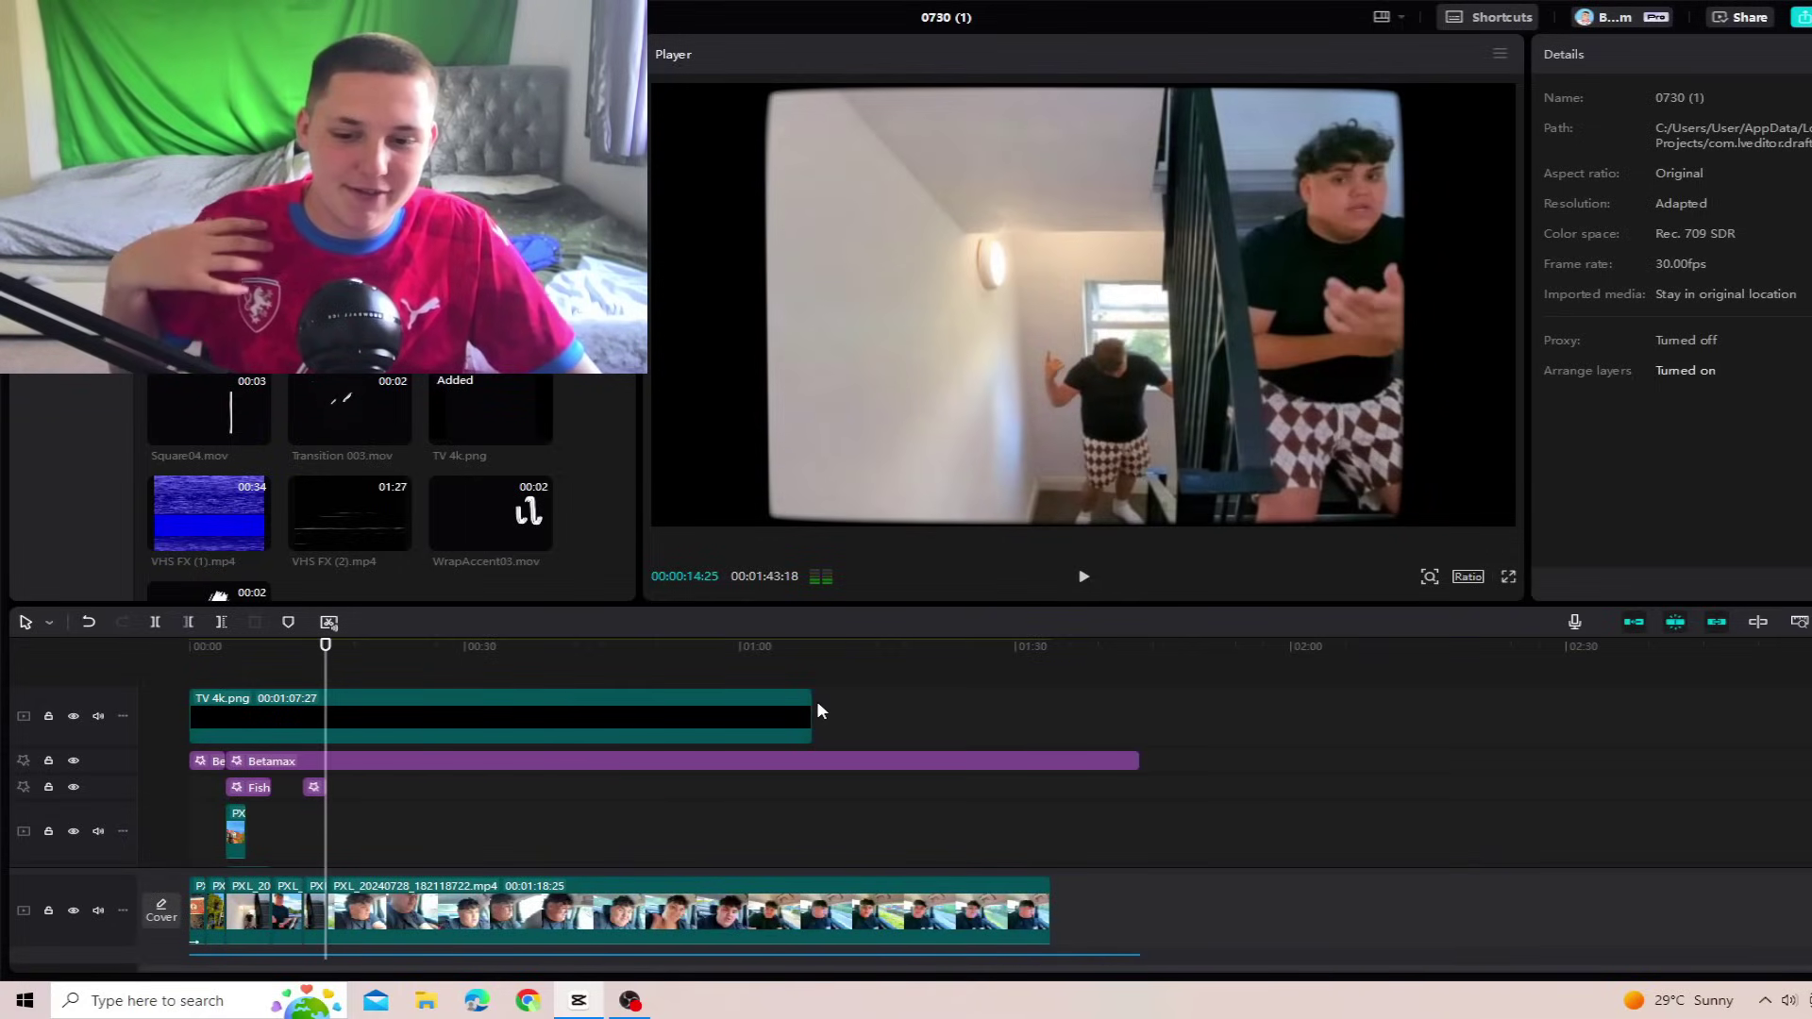
drag(814, 703, 1139, 728)
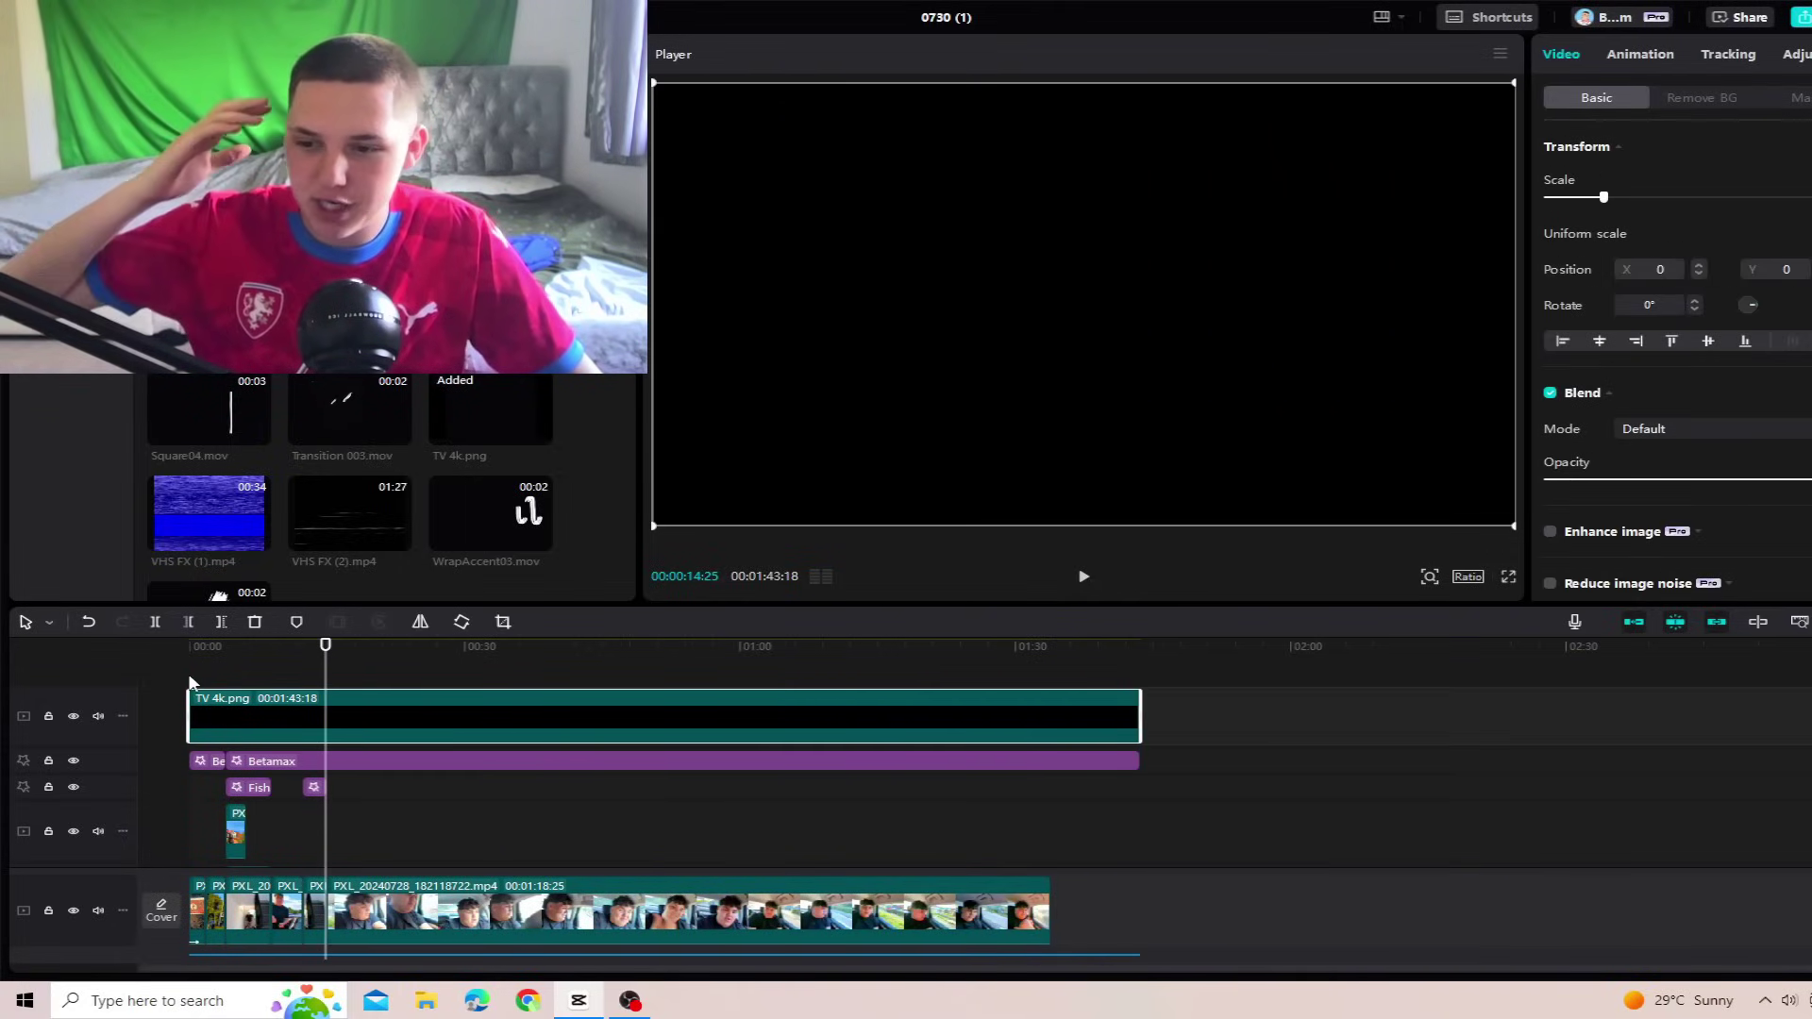
Step: Add VHS FX (2).mp4 above the TV overlay from the start of the timeline, blend it with Brighten and preview it
click(207, 668)
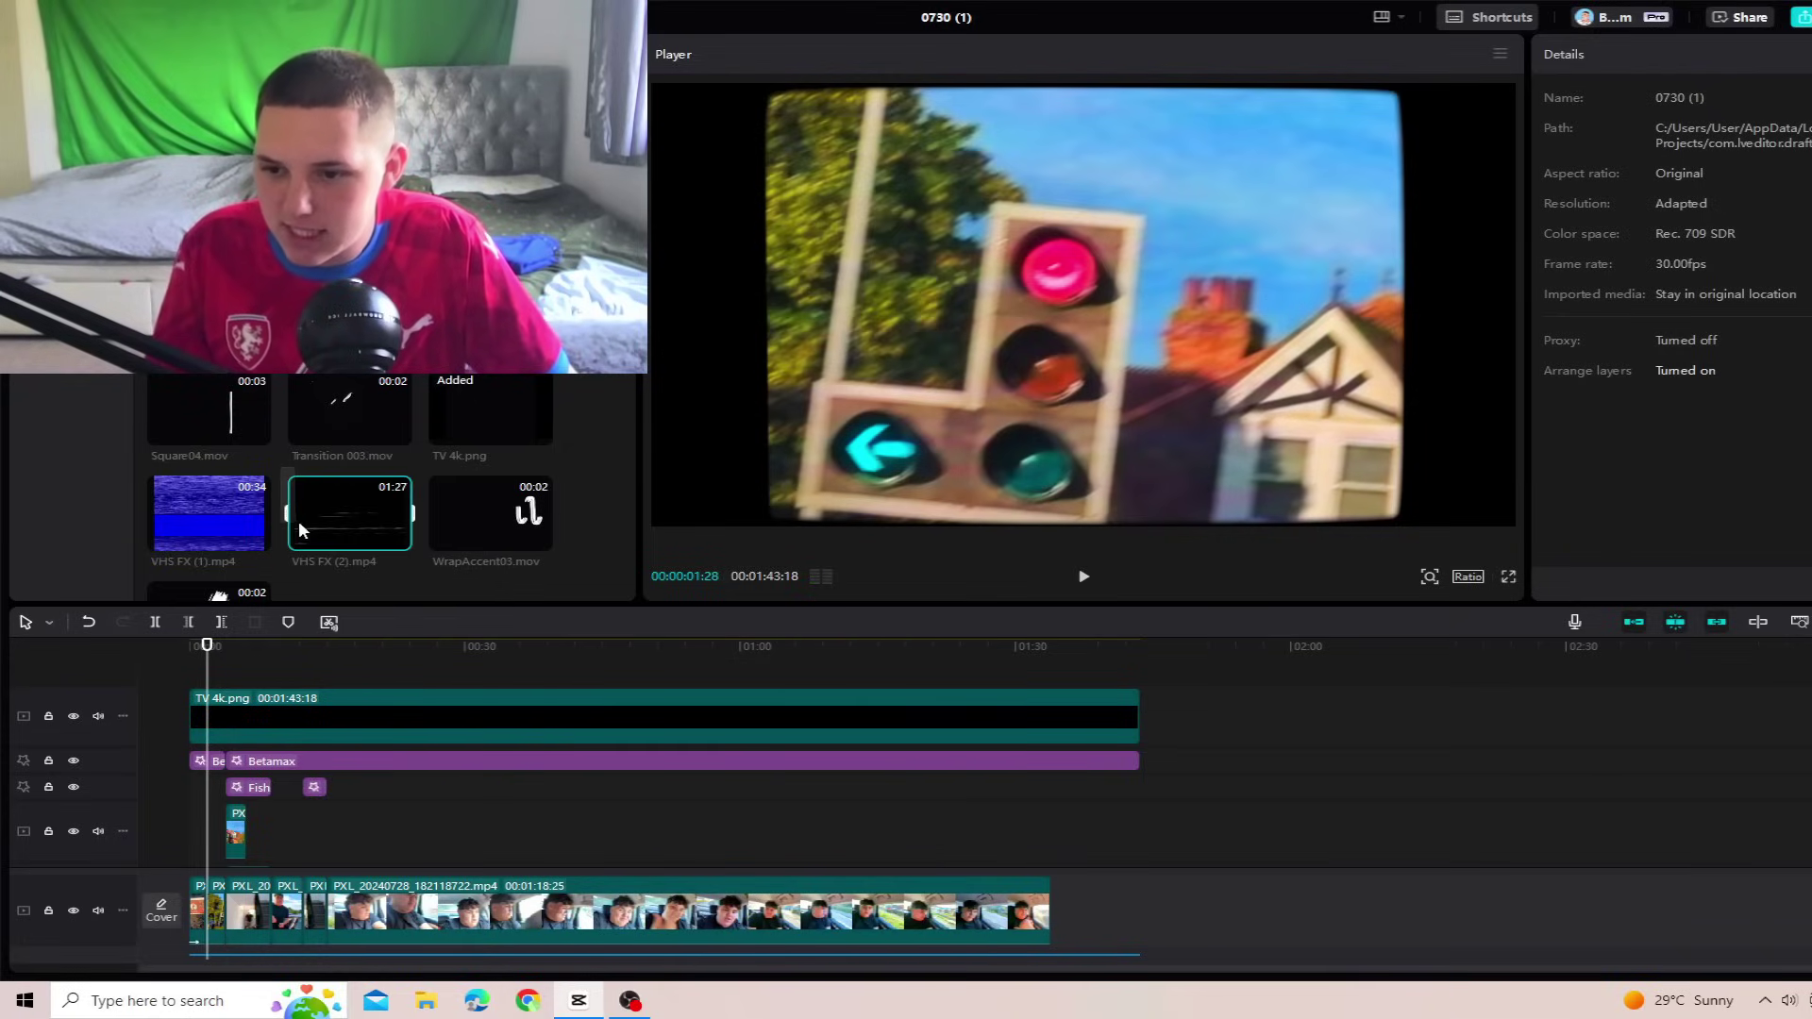
drag(298, 519, 193, 666)
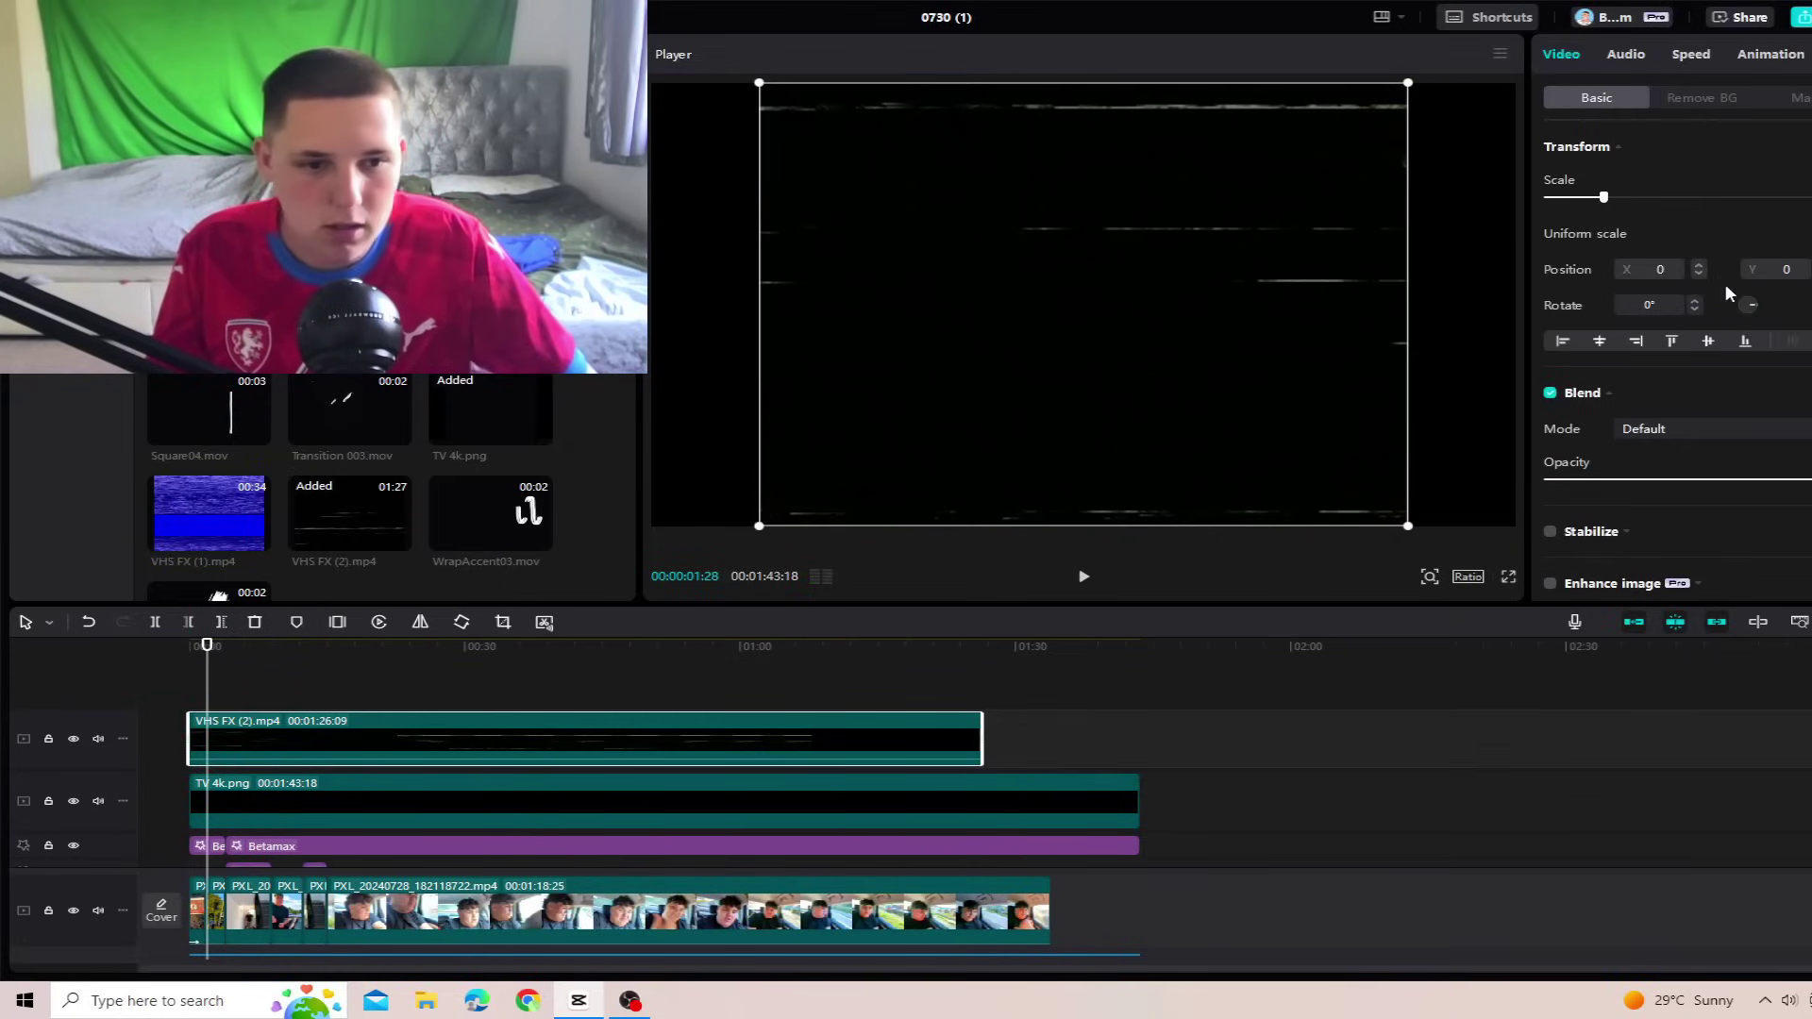
click(1669, 427)
click(1656, 488)
key(space)
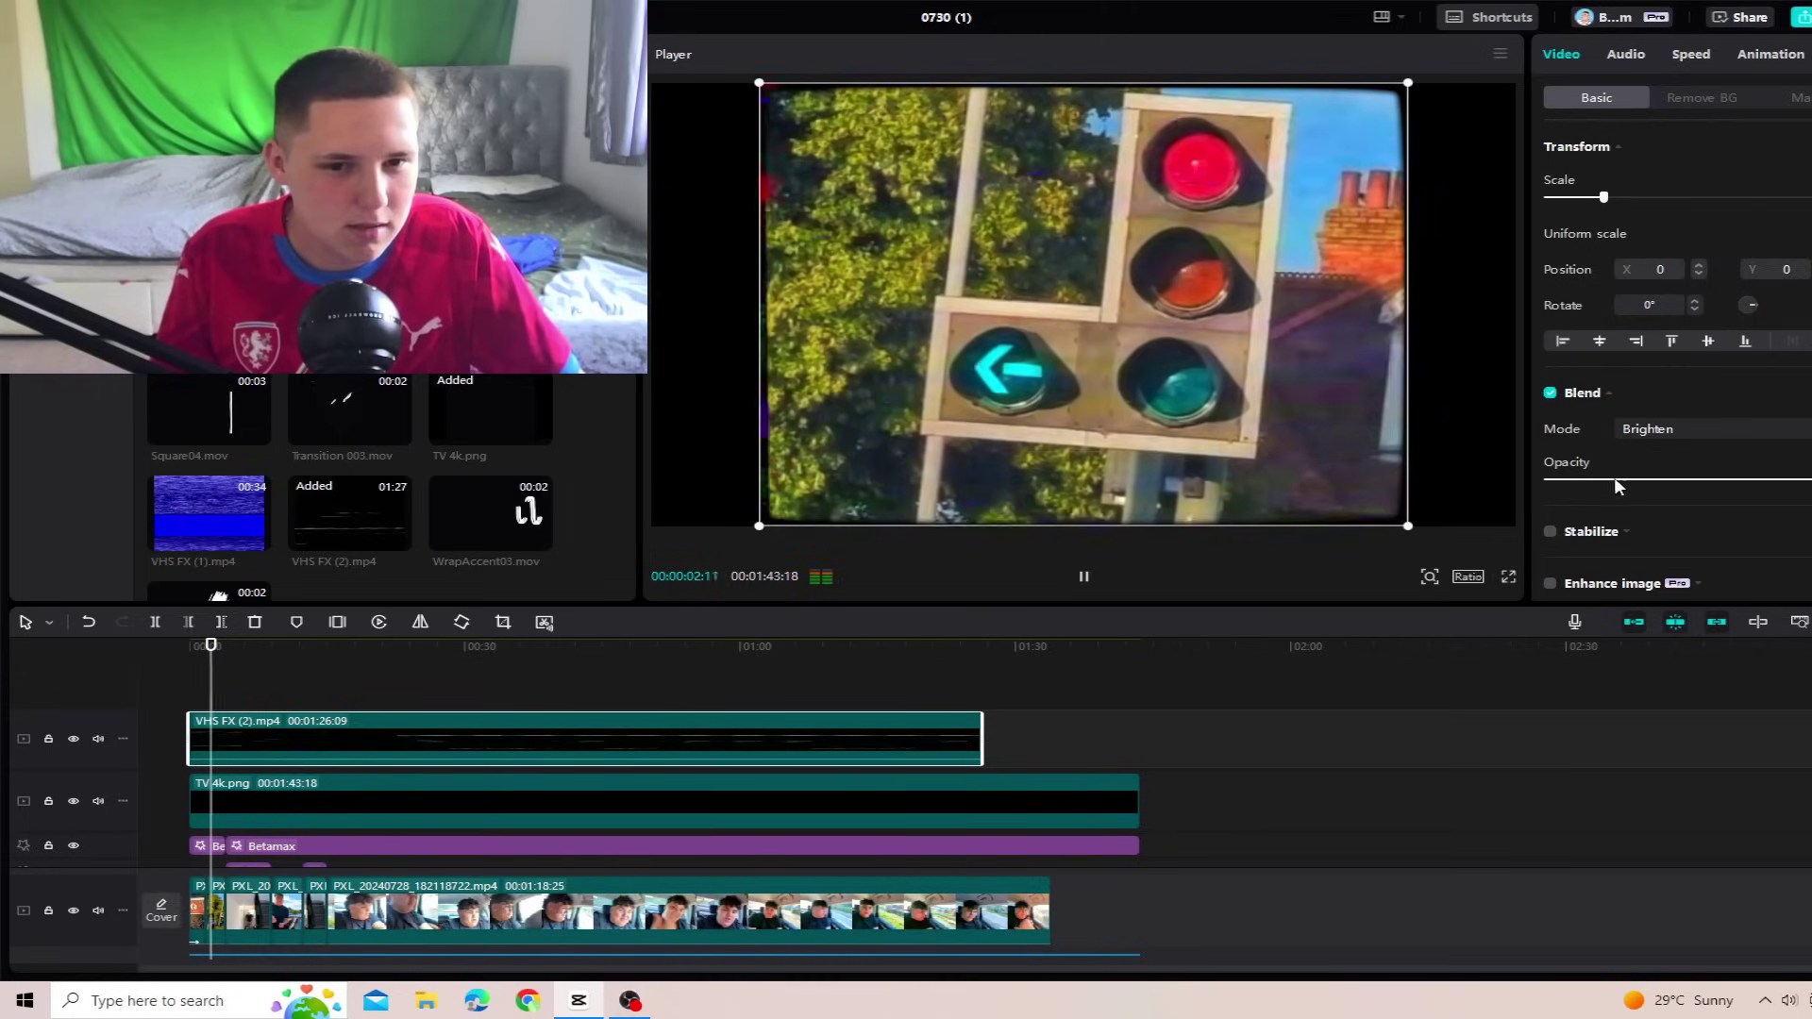
click(188, 692)
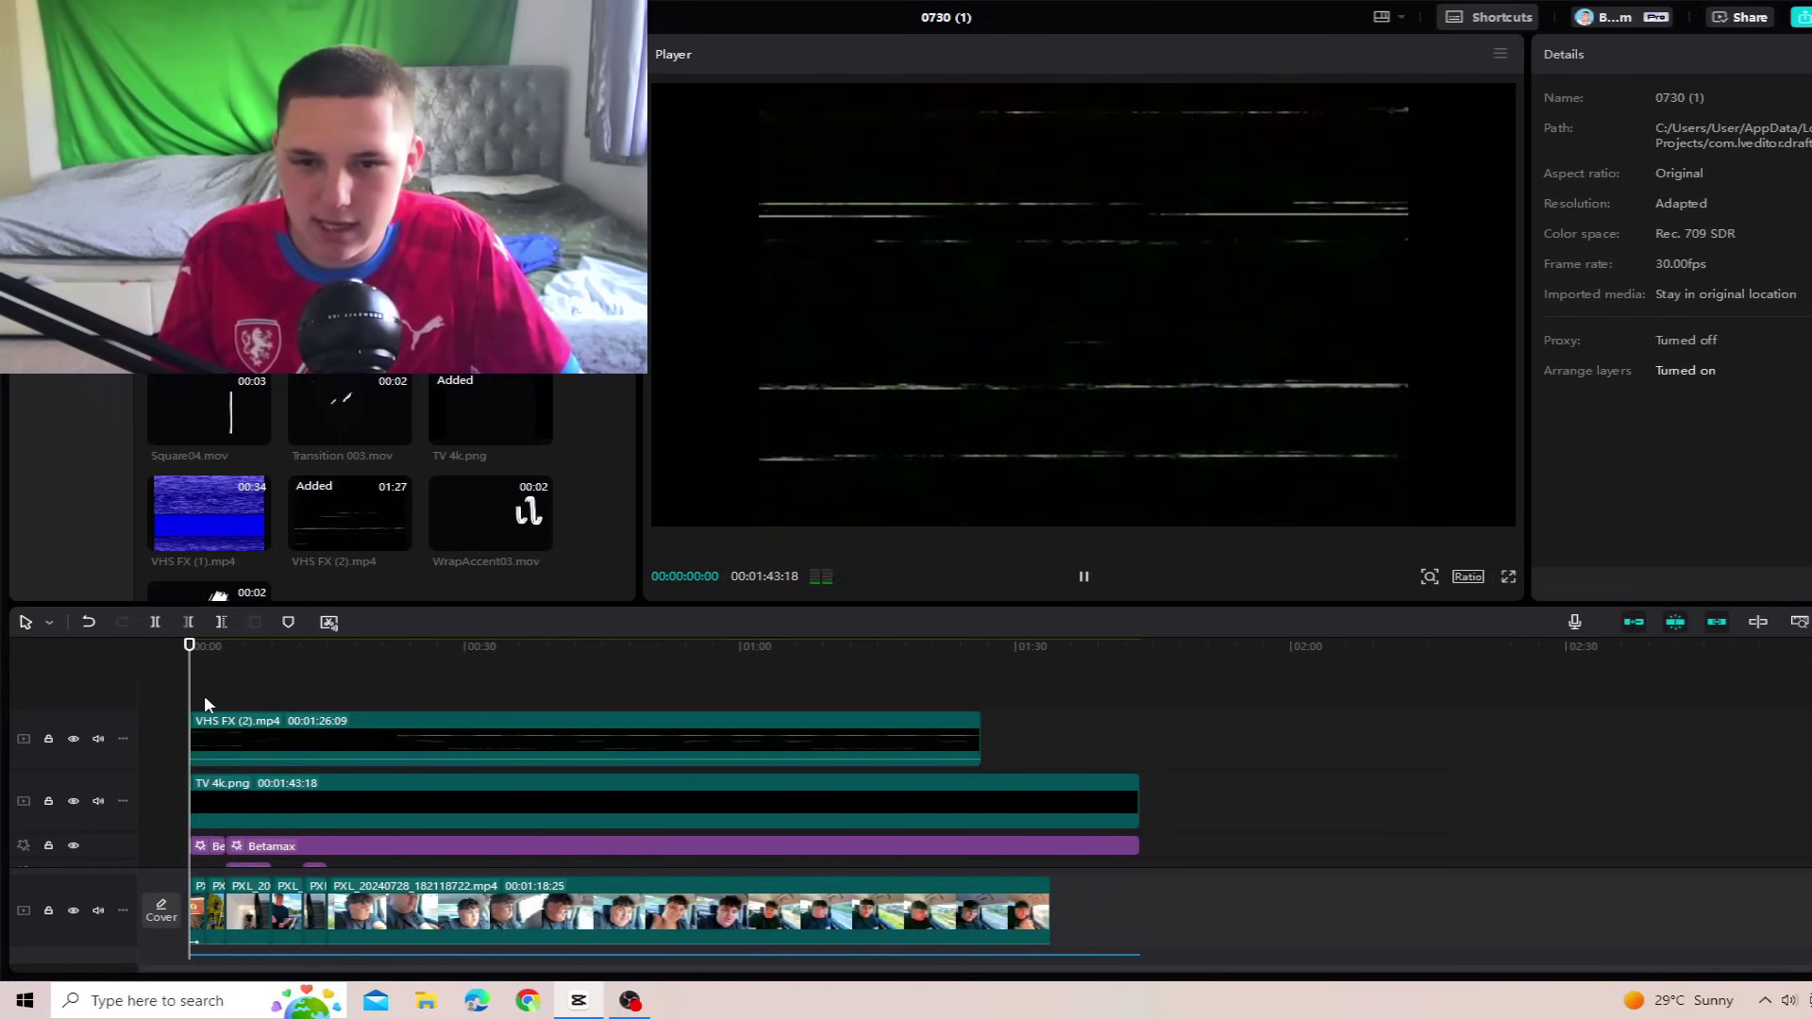
Step: Apply the Fade Out and Fade In animations to the VHS FX (2).mp4 overlay
click(257, 729)
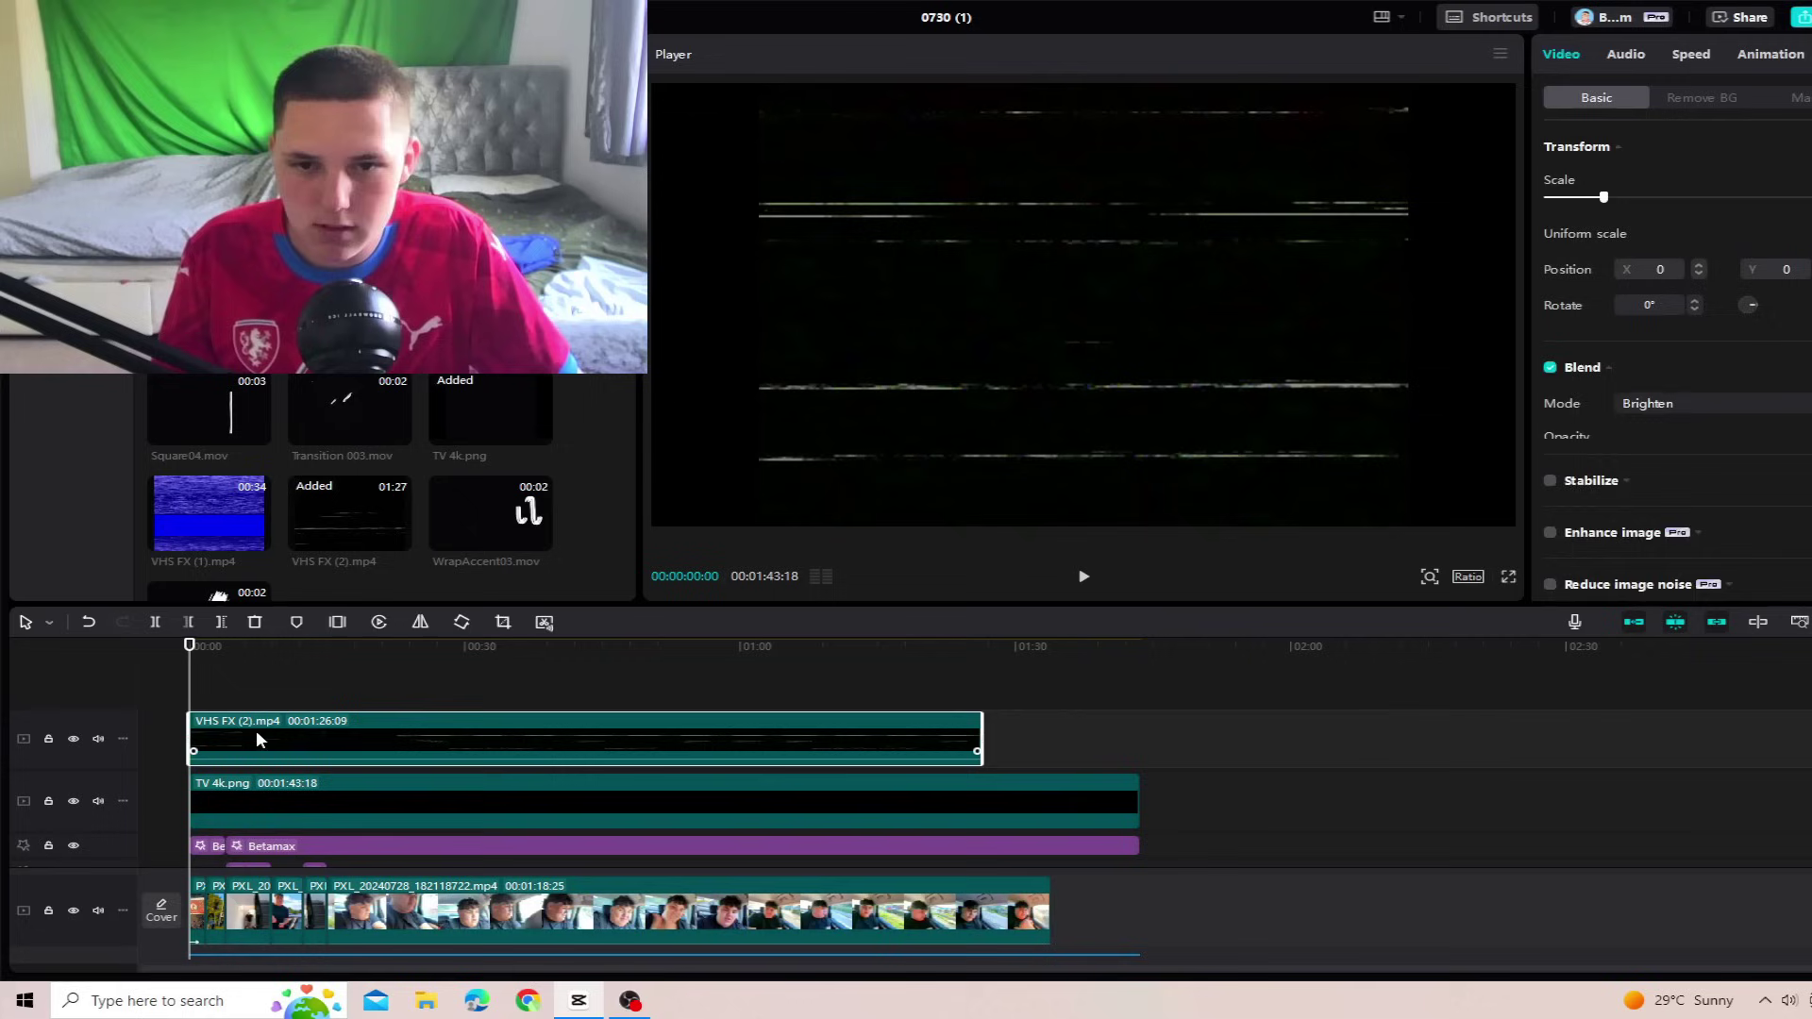
click(1793, 57)
click(1578, 234)
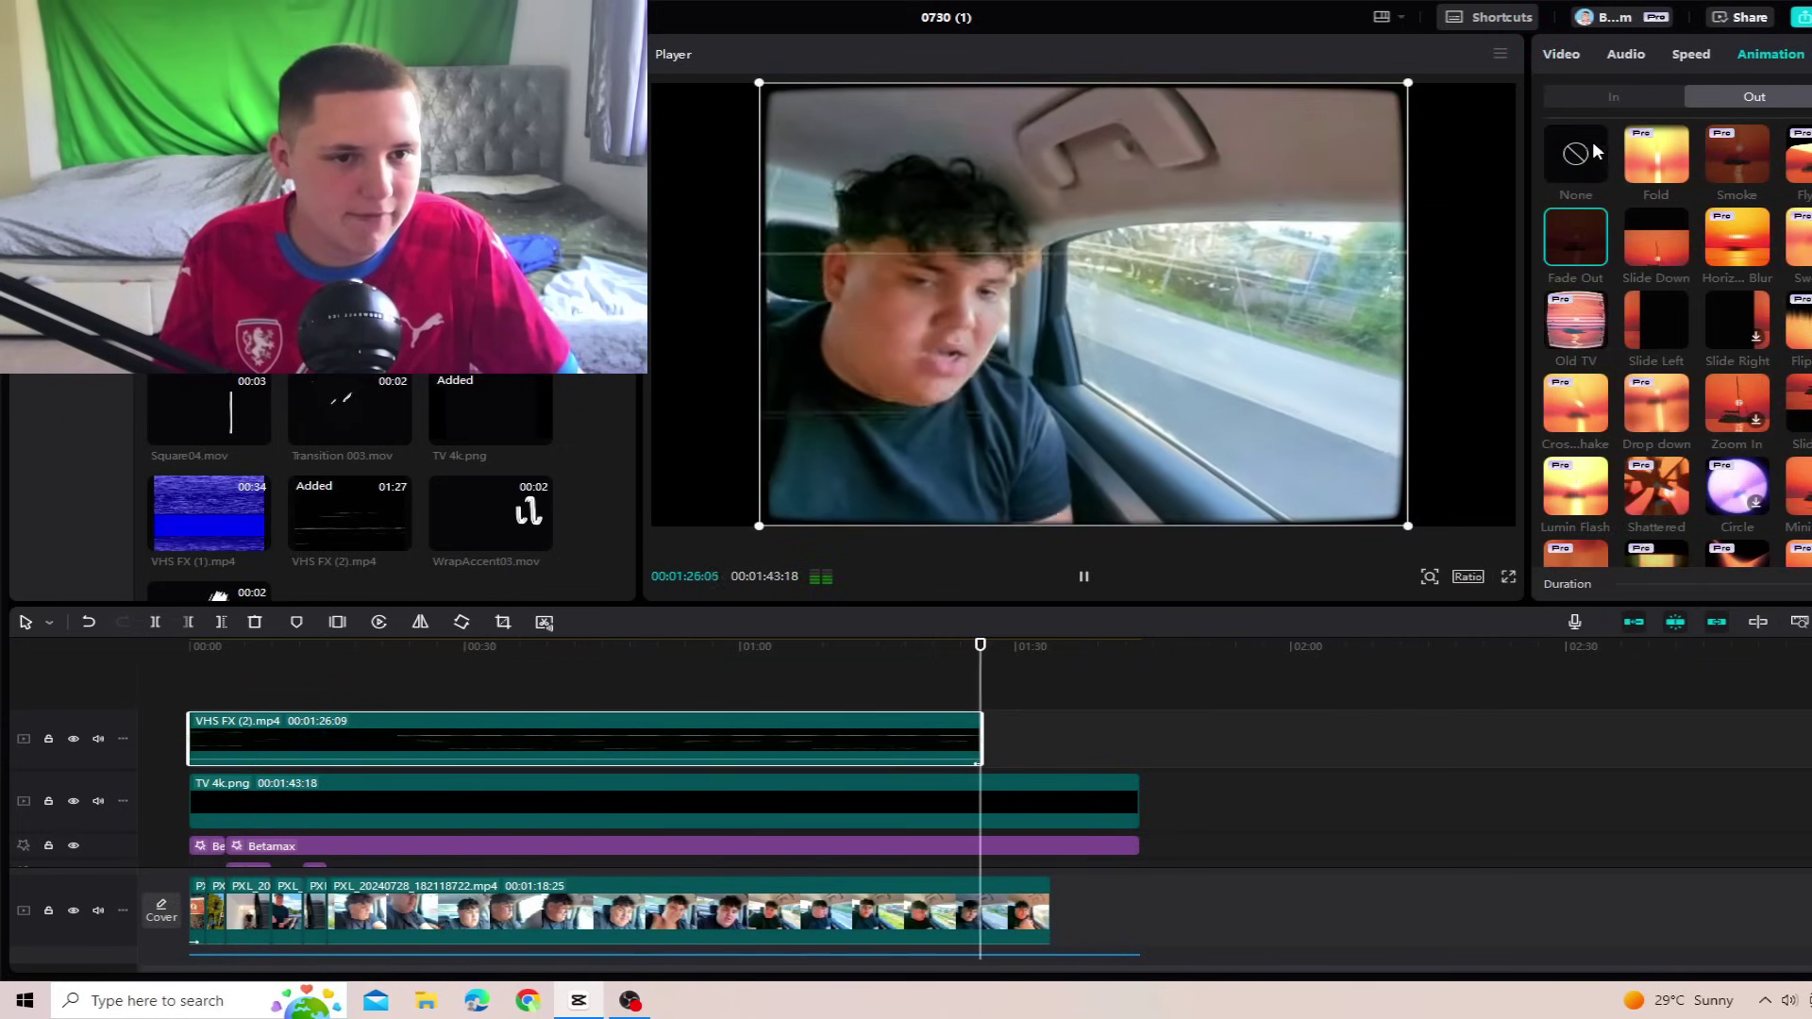
click(1593, 100)
click(1584, 226)
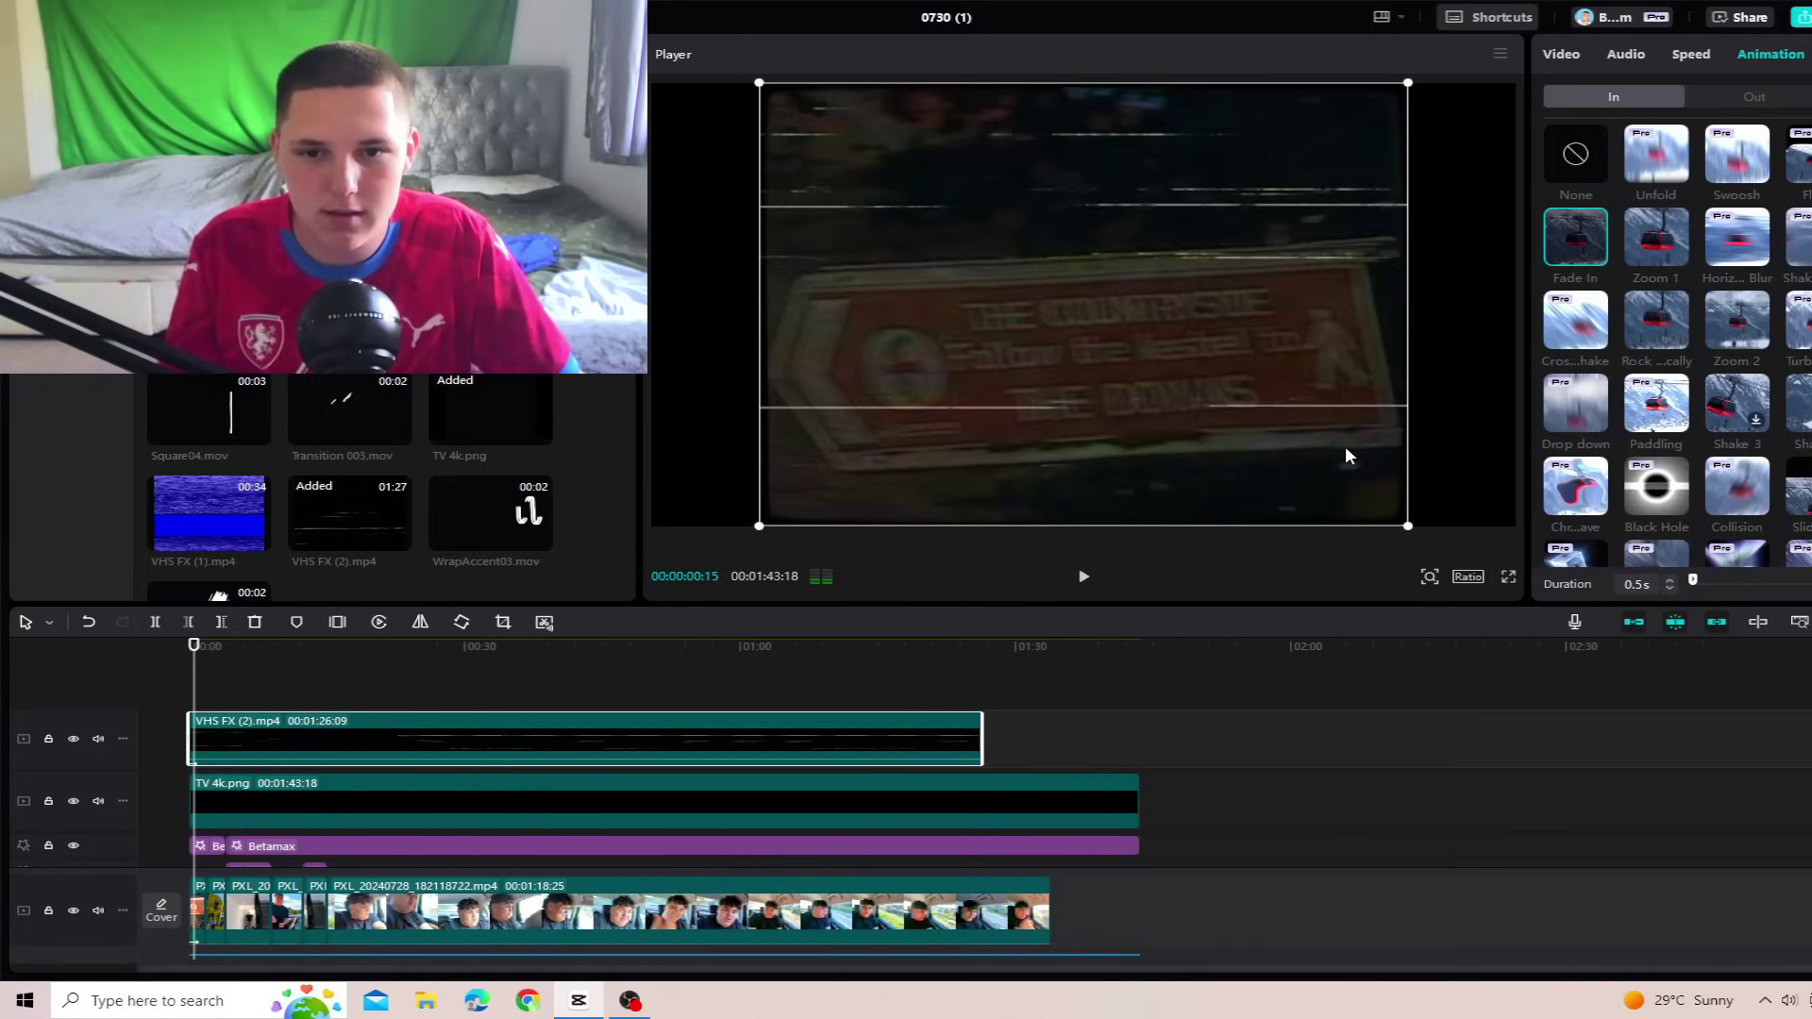
scroll(448, 703, down, 3)
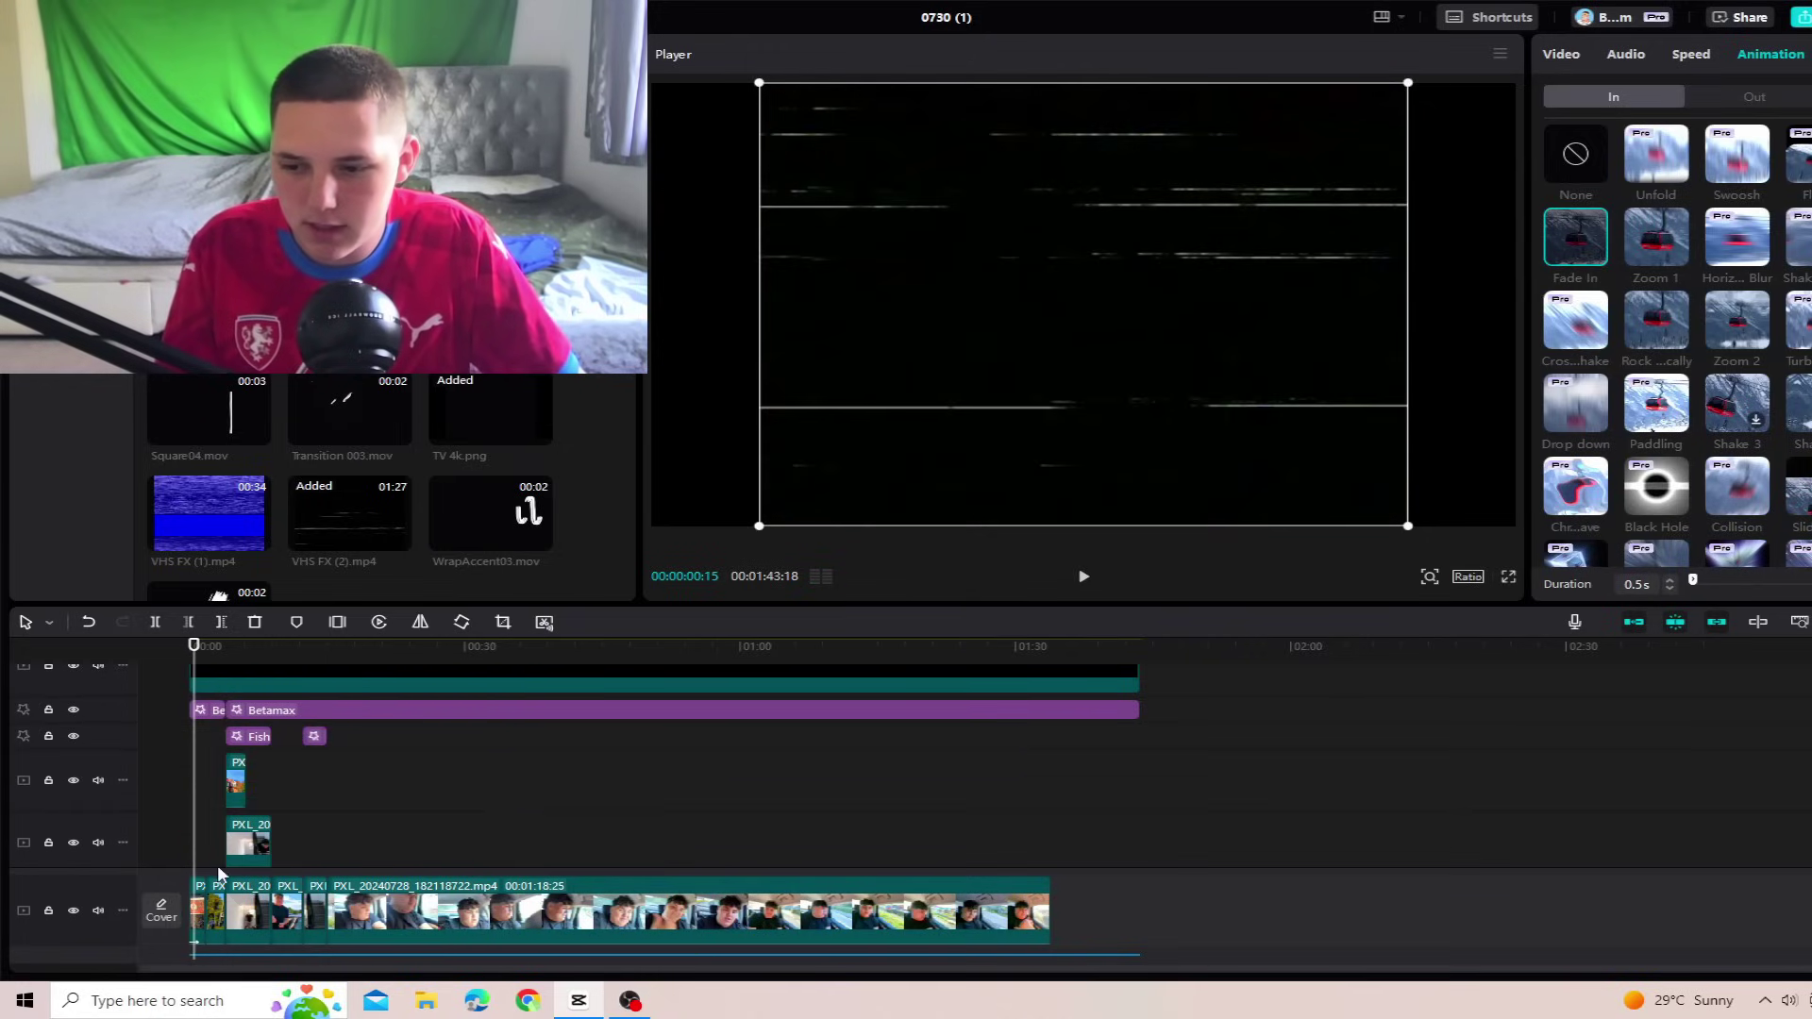
Step: Set the Fade In duration of the VHS FX (2).mp4 overlay to 0.9 s and preview it over the sign shot
click(199, 923)
scroll(424, 771, up, 3)
click(331, 732)
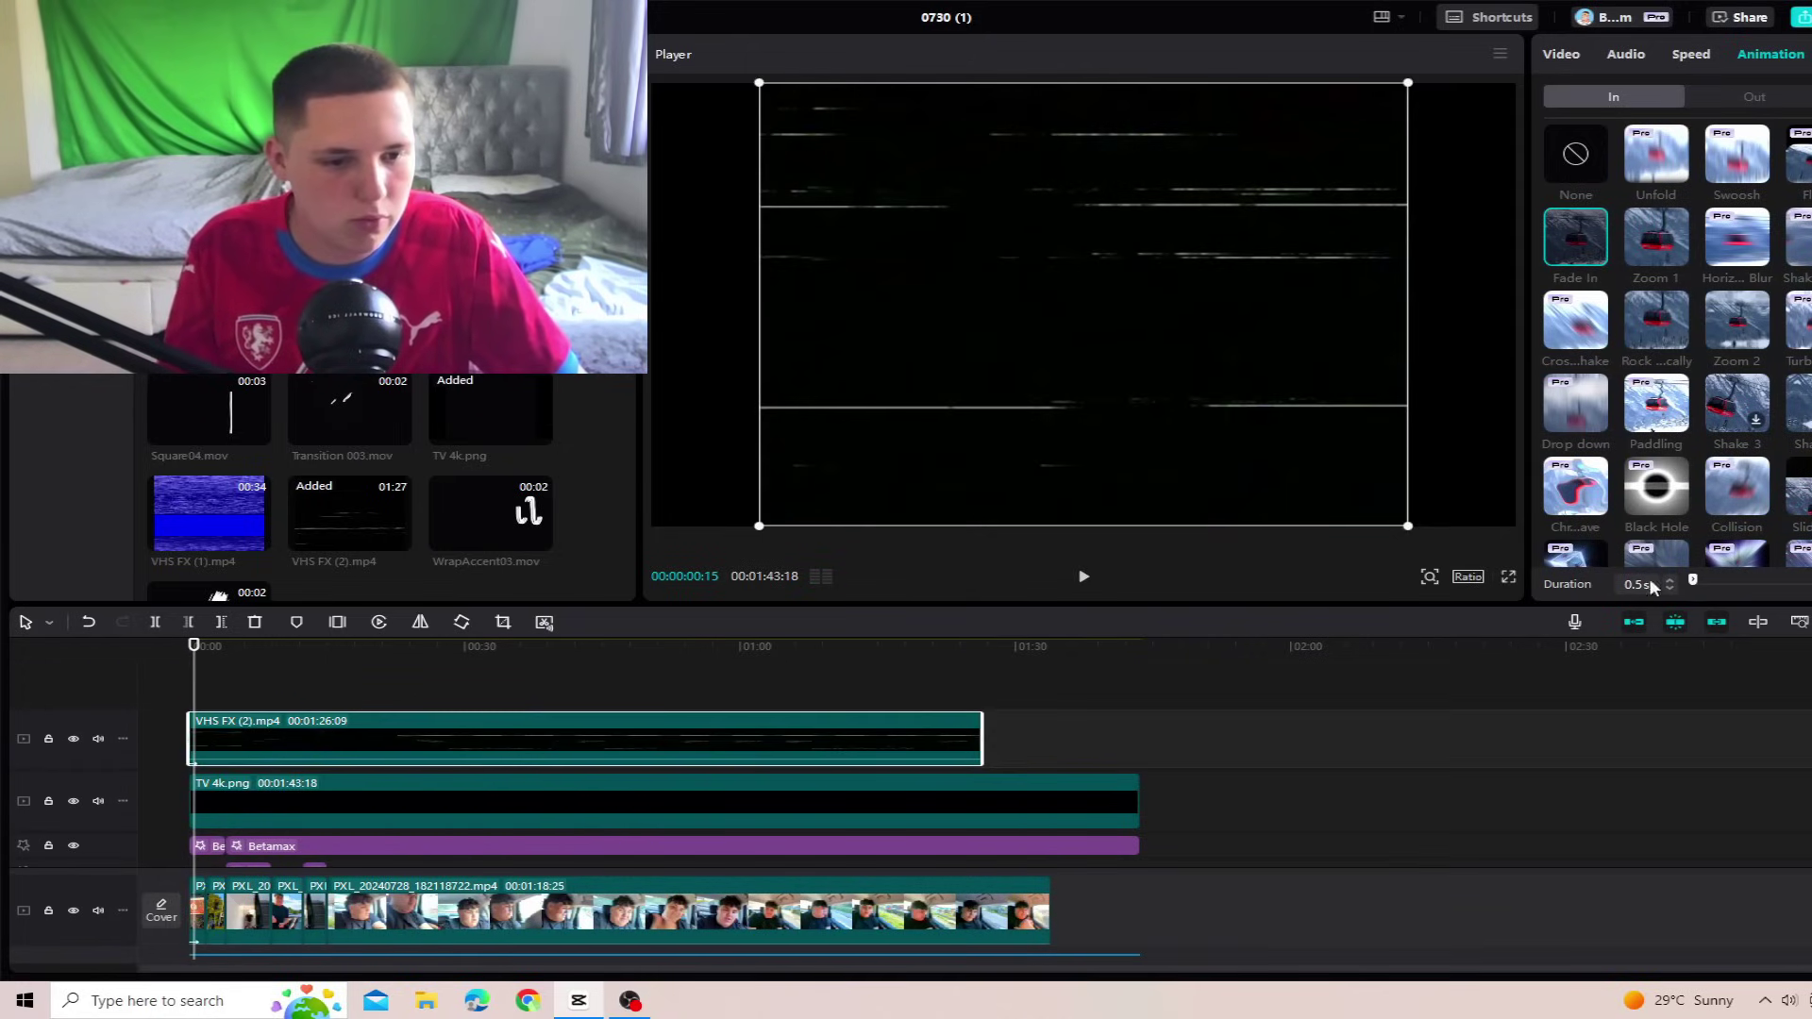
click(1669, 581)
click(1670, 580)
click(1670, 581)
scroll(1208, 728, up, 8)
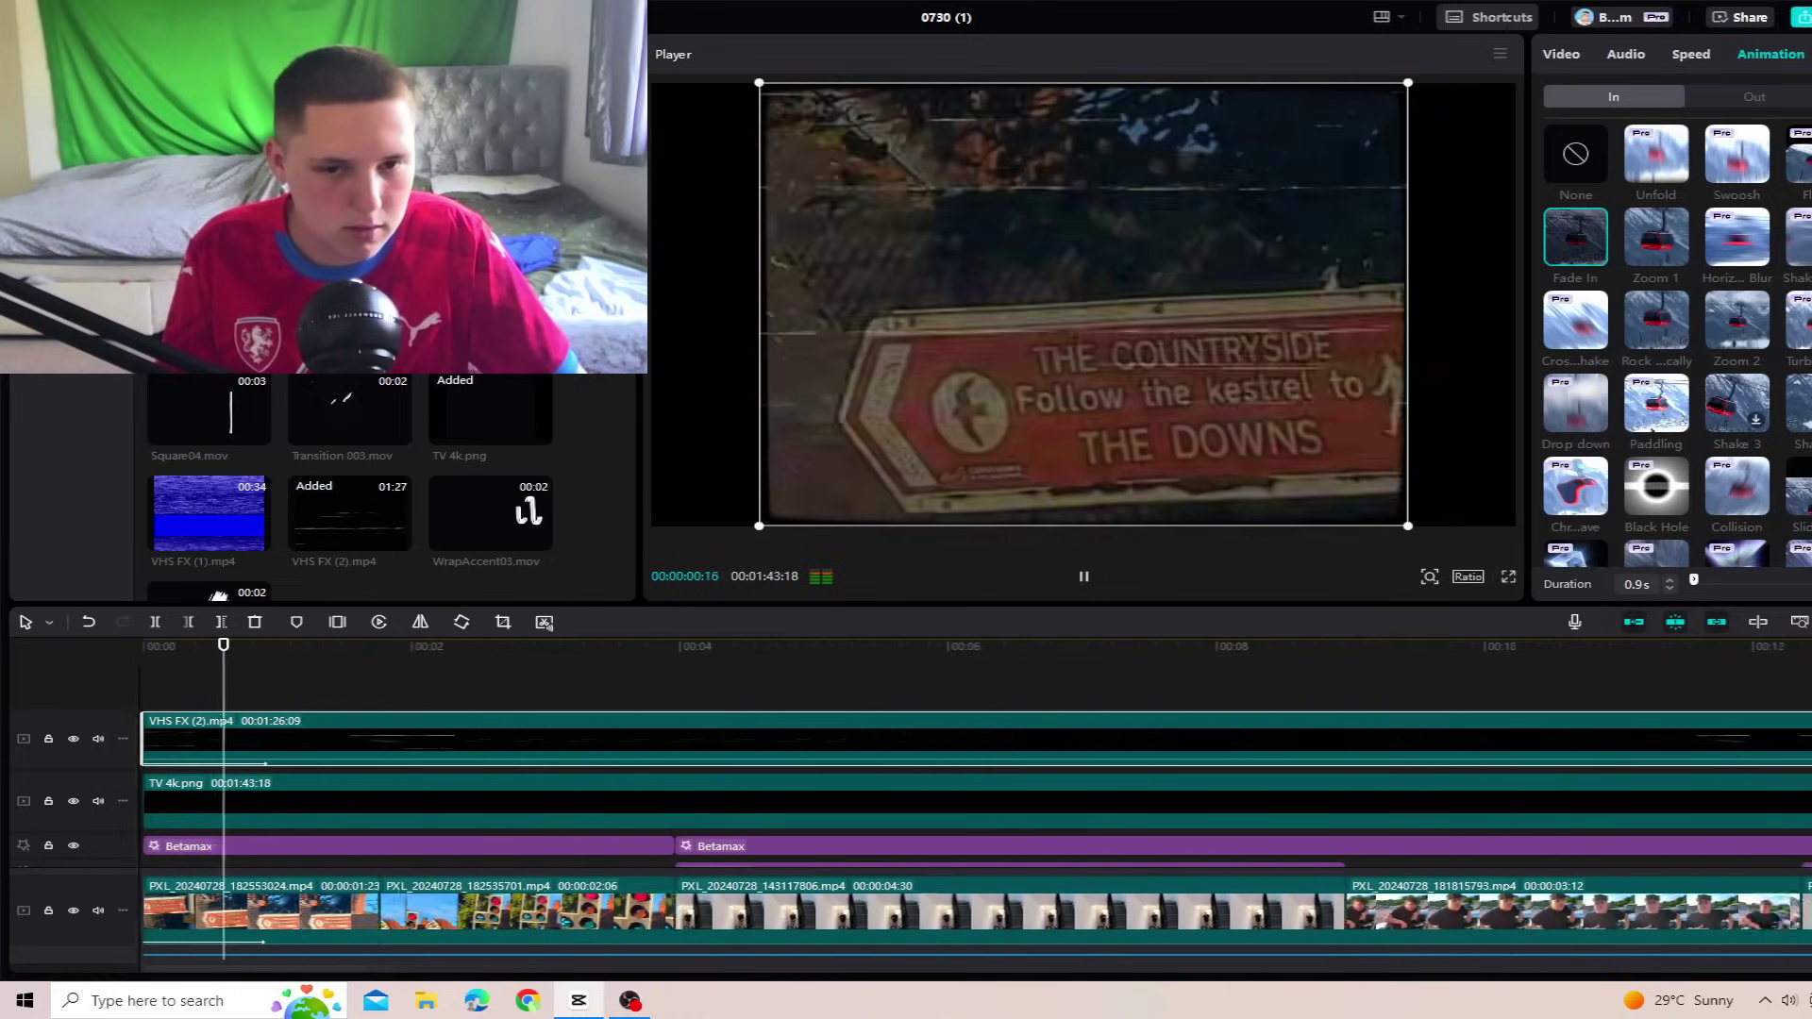
click(264, 683)
Step: Add VHS FX (1).mp4 above the other overlays from the start of the timeline and remove its blue background with Chroma key
click(211, 510)
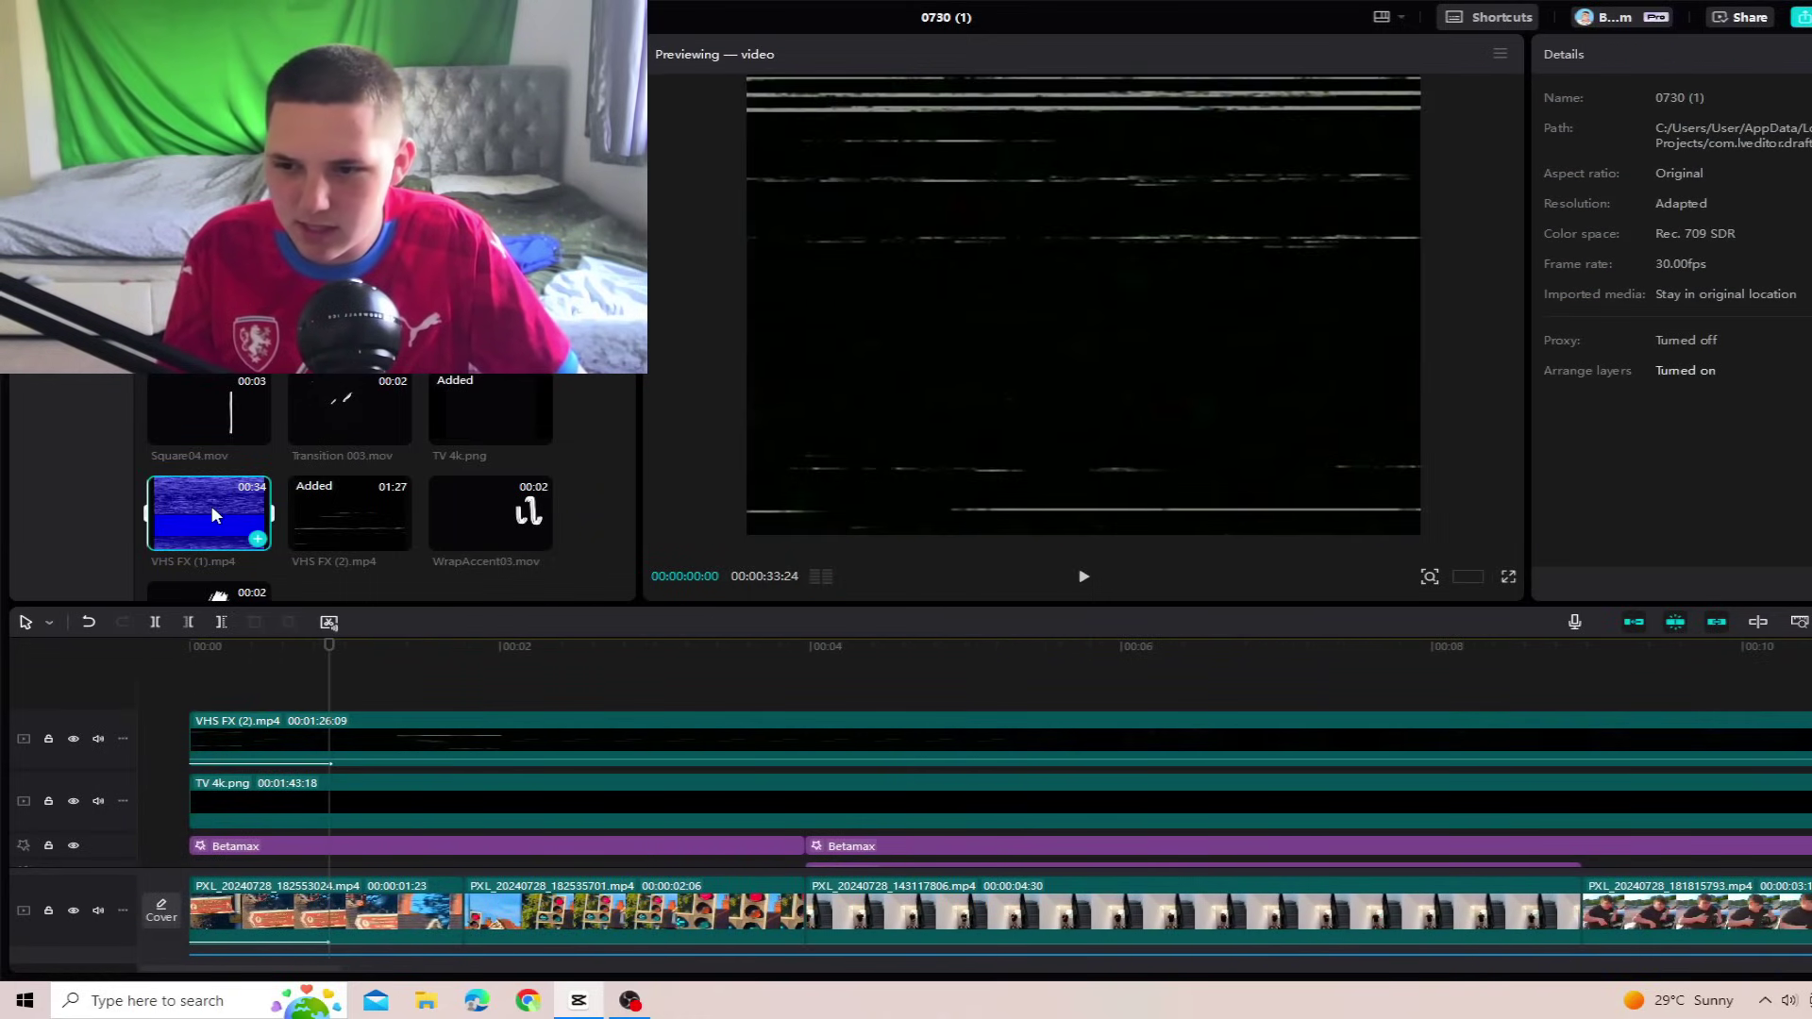
drag(212, 505, 196, 682)
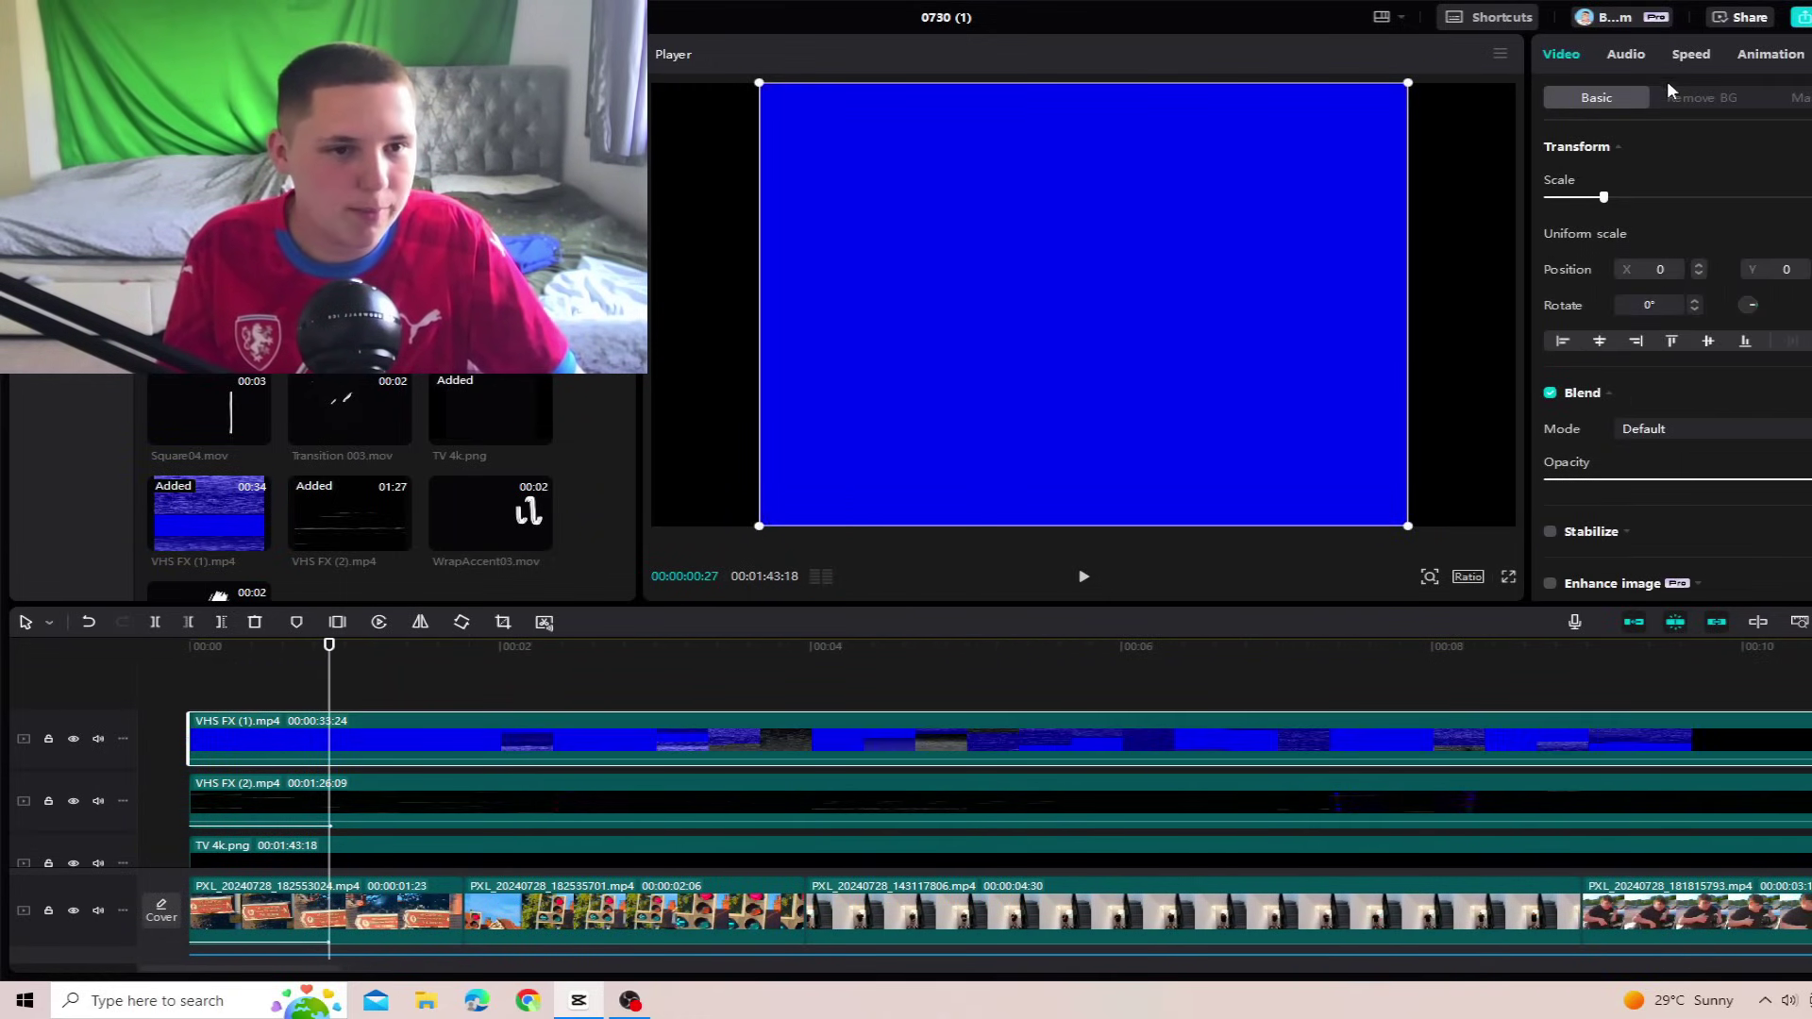
click(1694, 97)
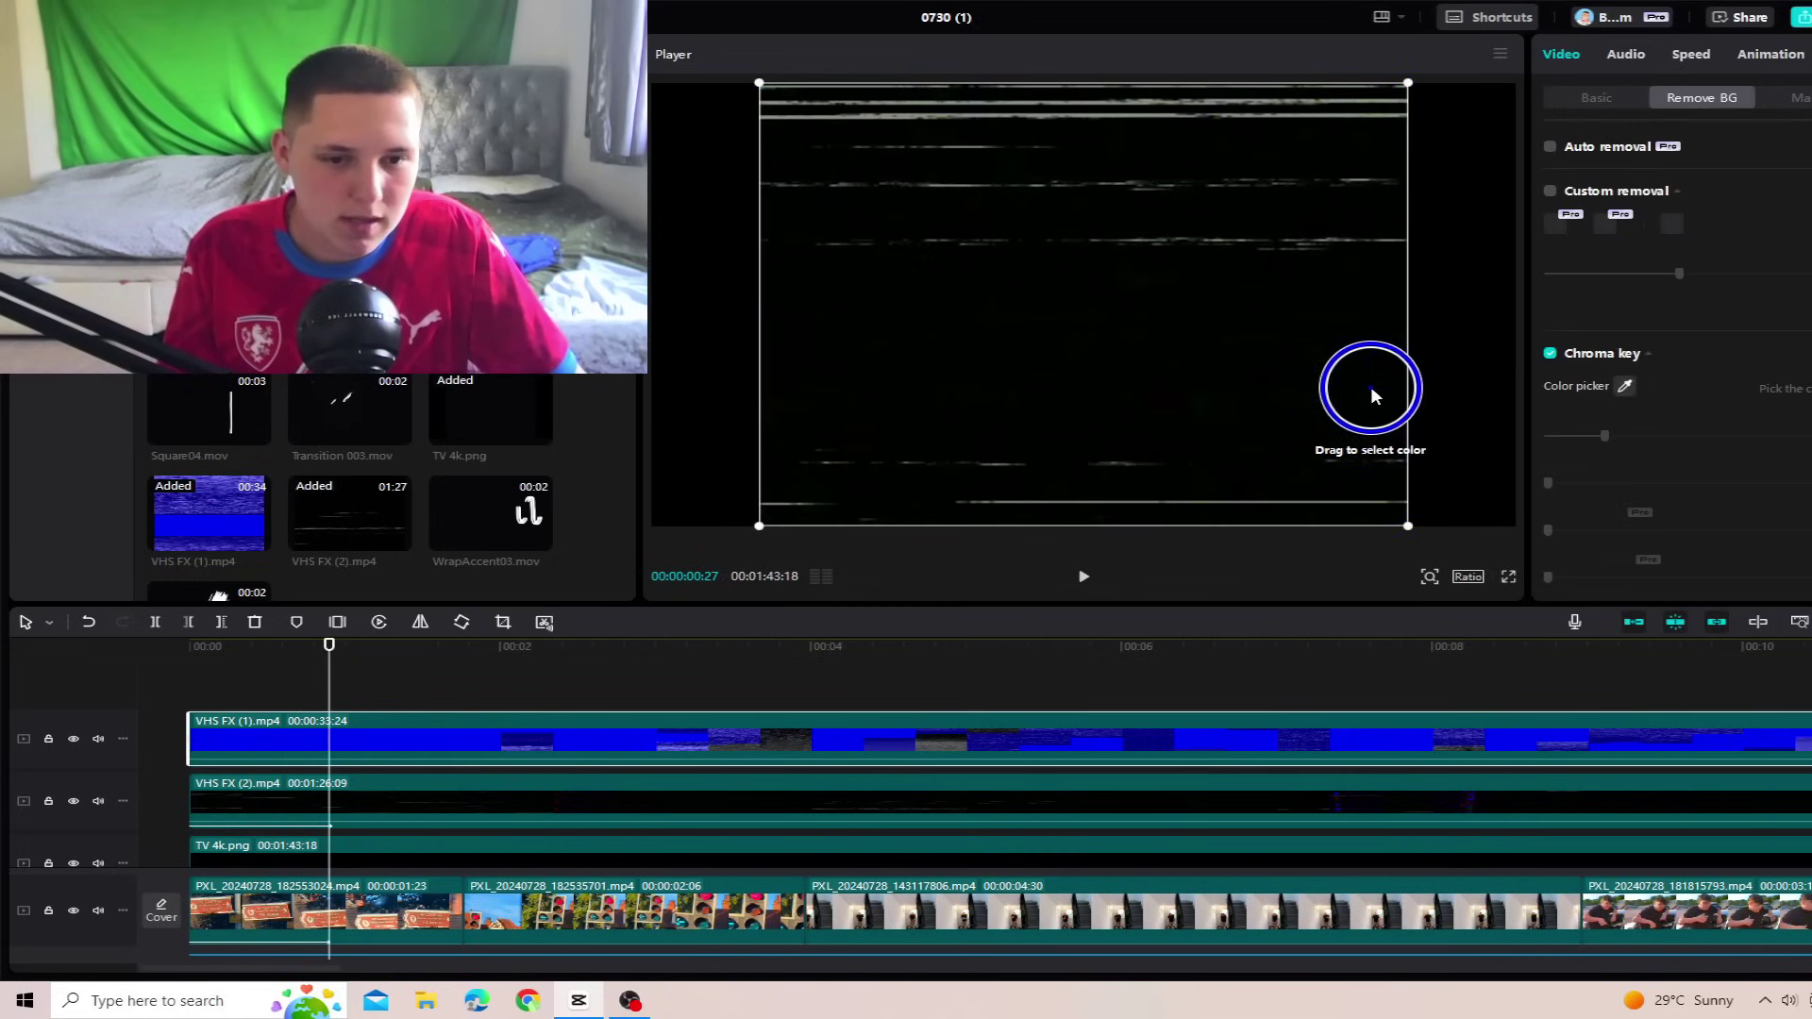
click(1371, 387)
Step: Preview the keyed VHS FX (1).mp4 overlay over the sign and traffic light shots and lower its chroma key intensity
key(space)
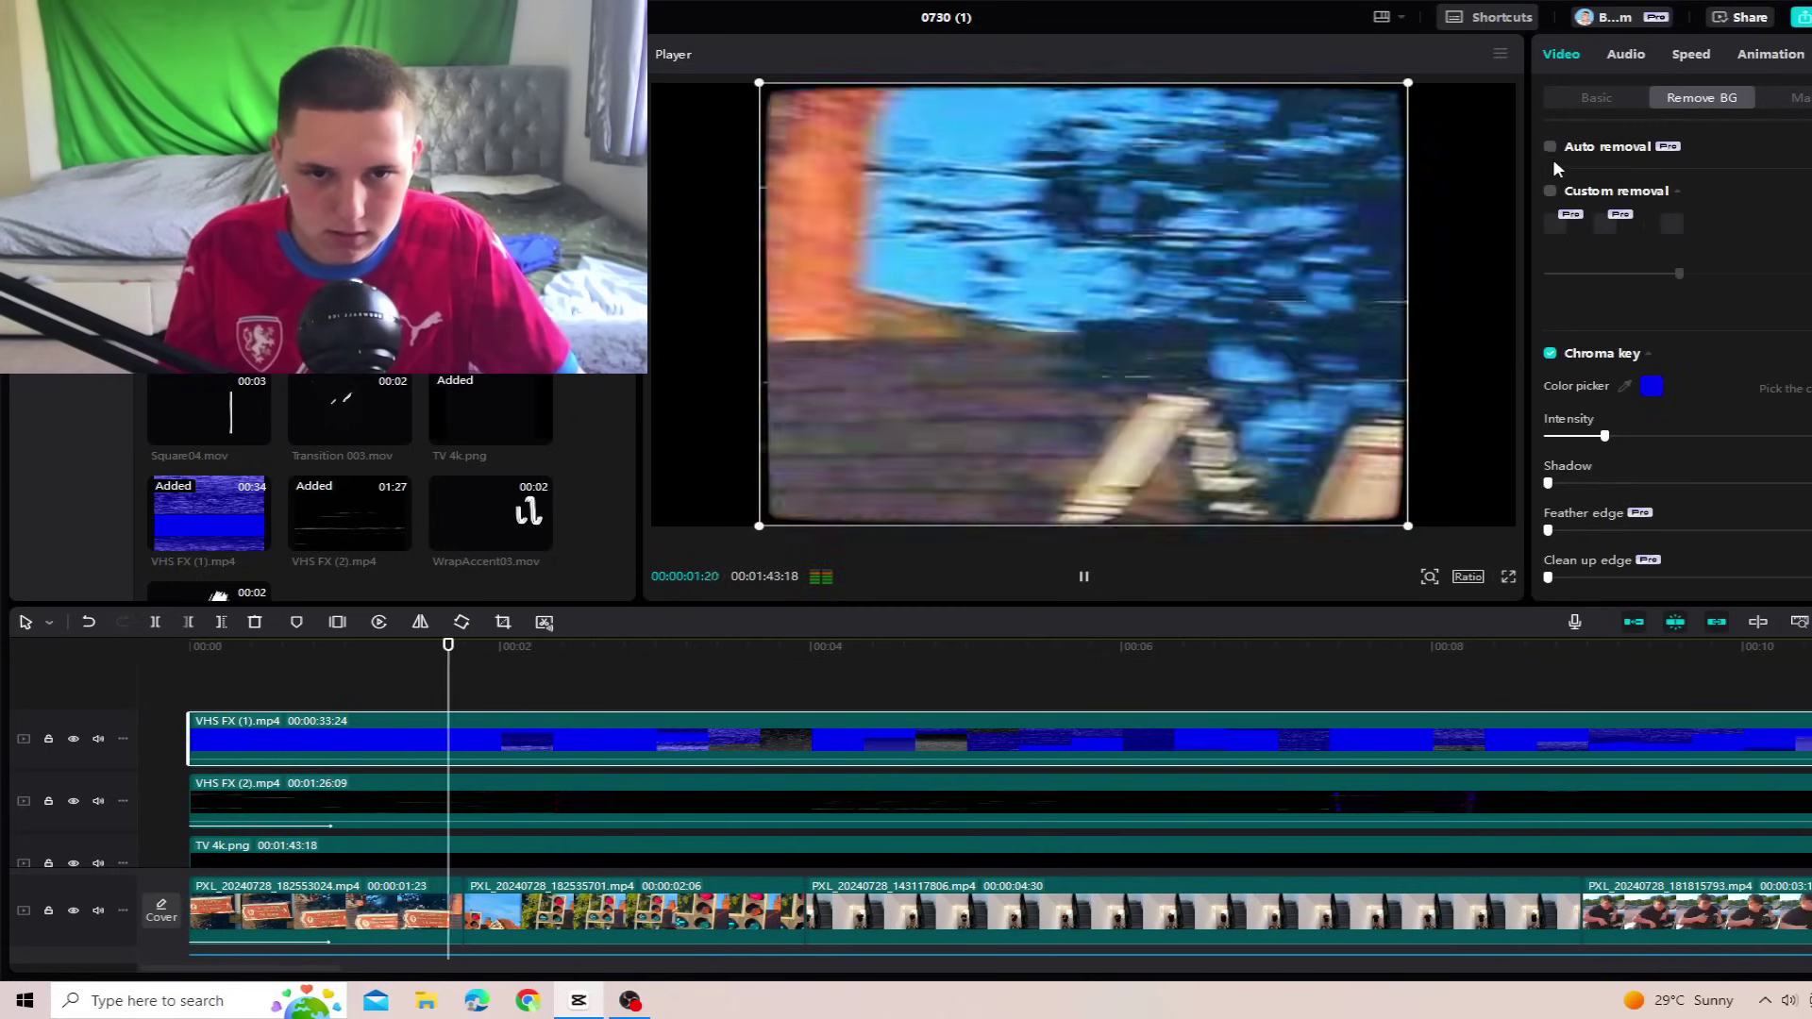
key(space)
click(440, 675)
key(space)
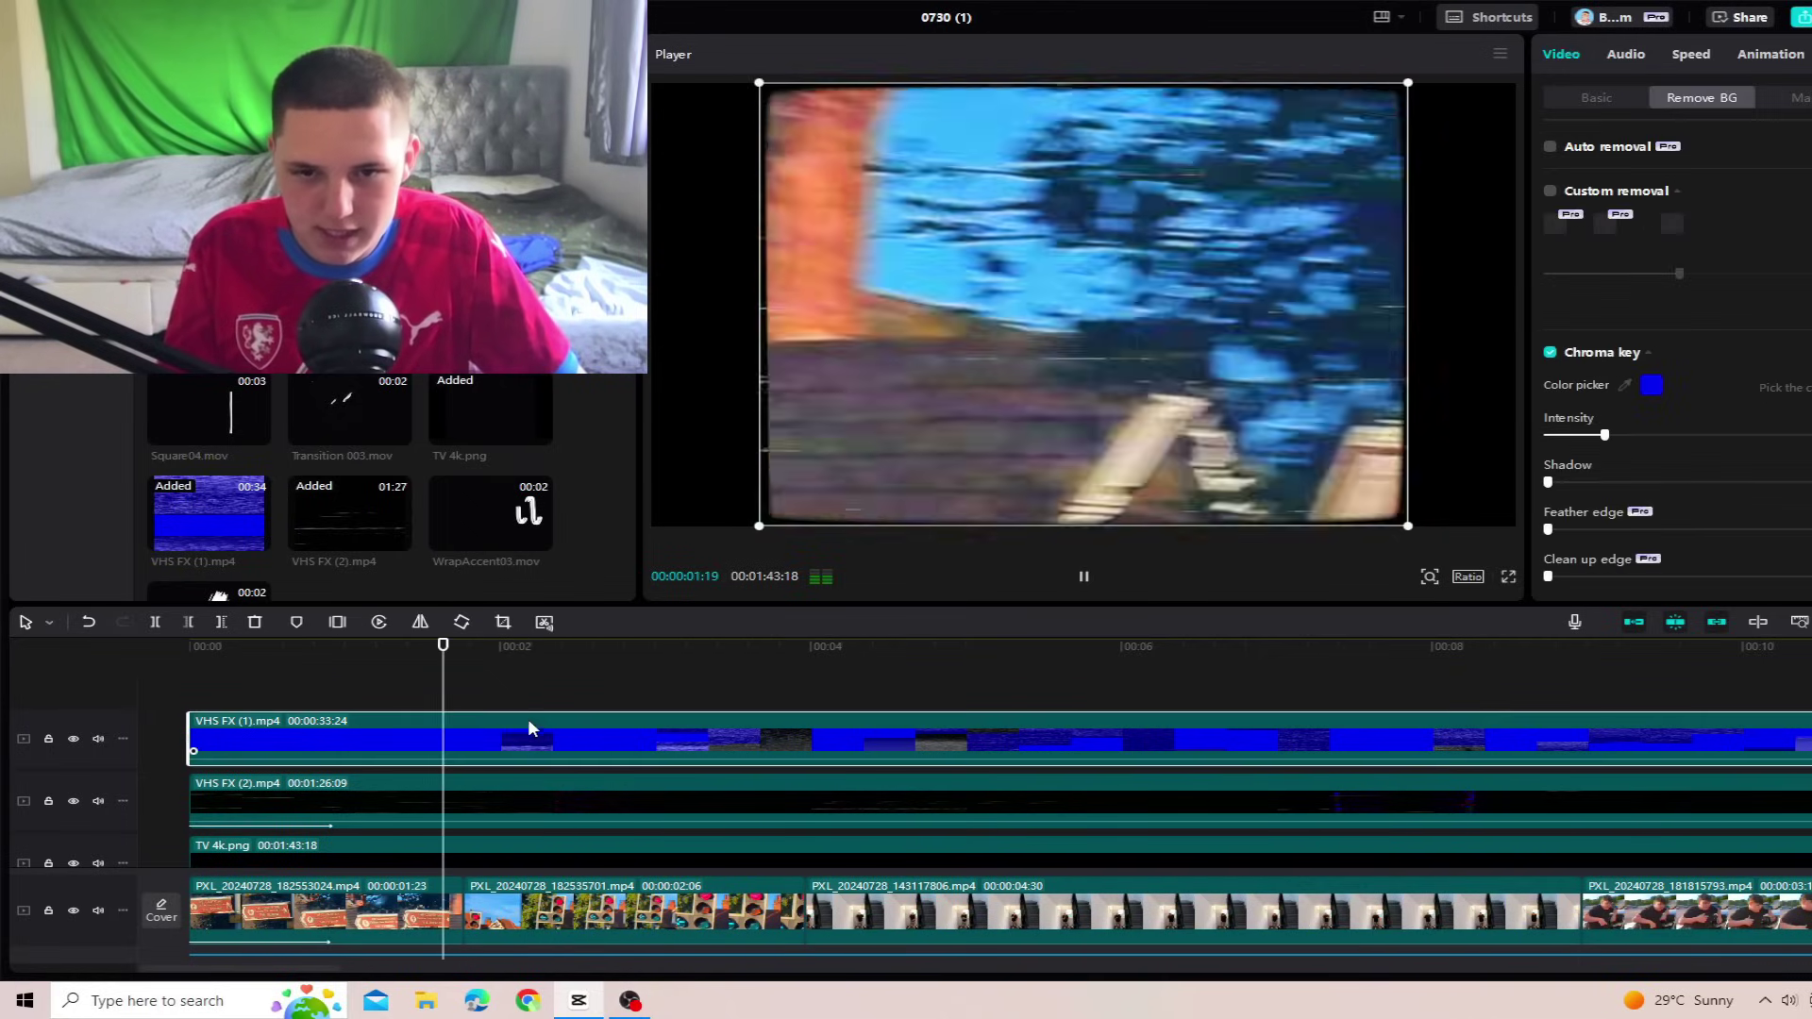
key(space)
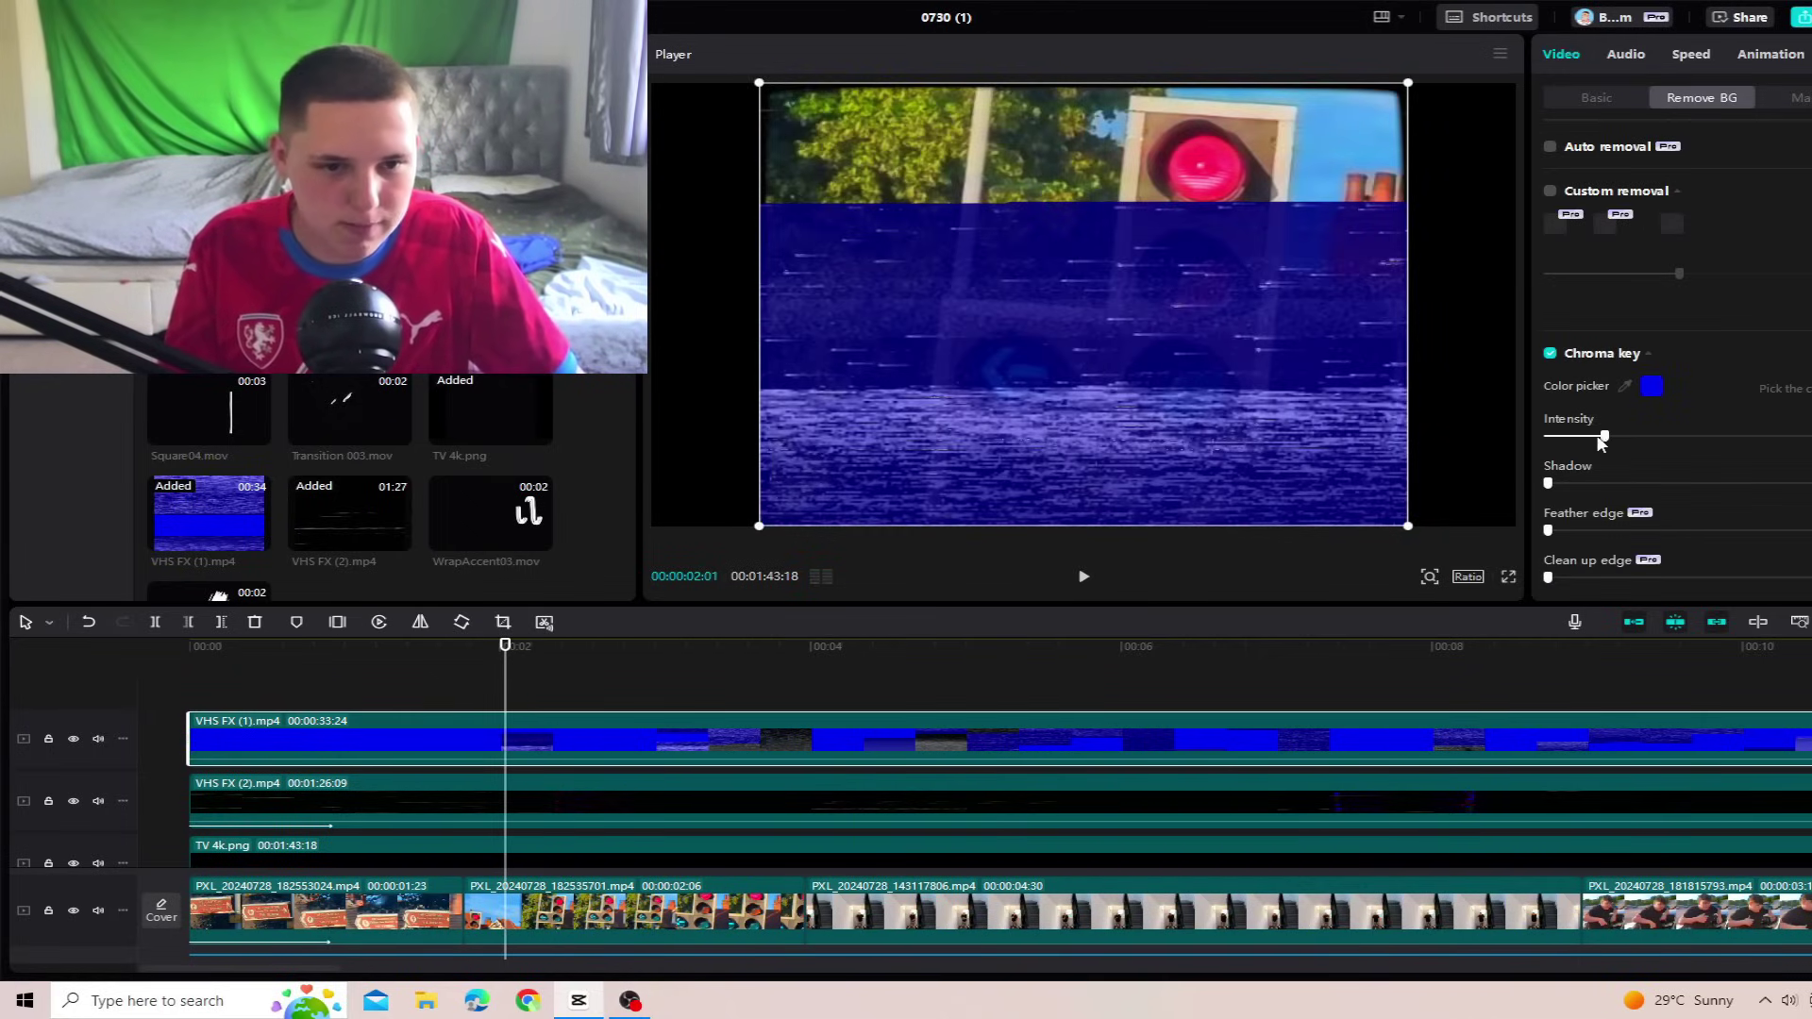
drag(1601, 444, 1557, 444)
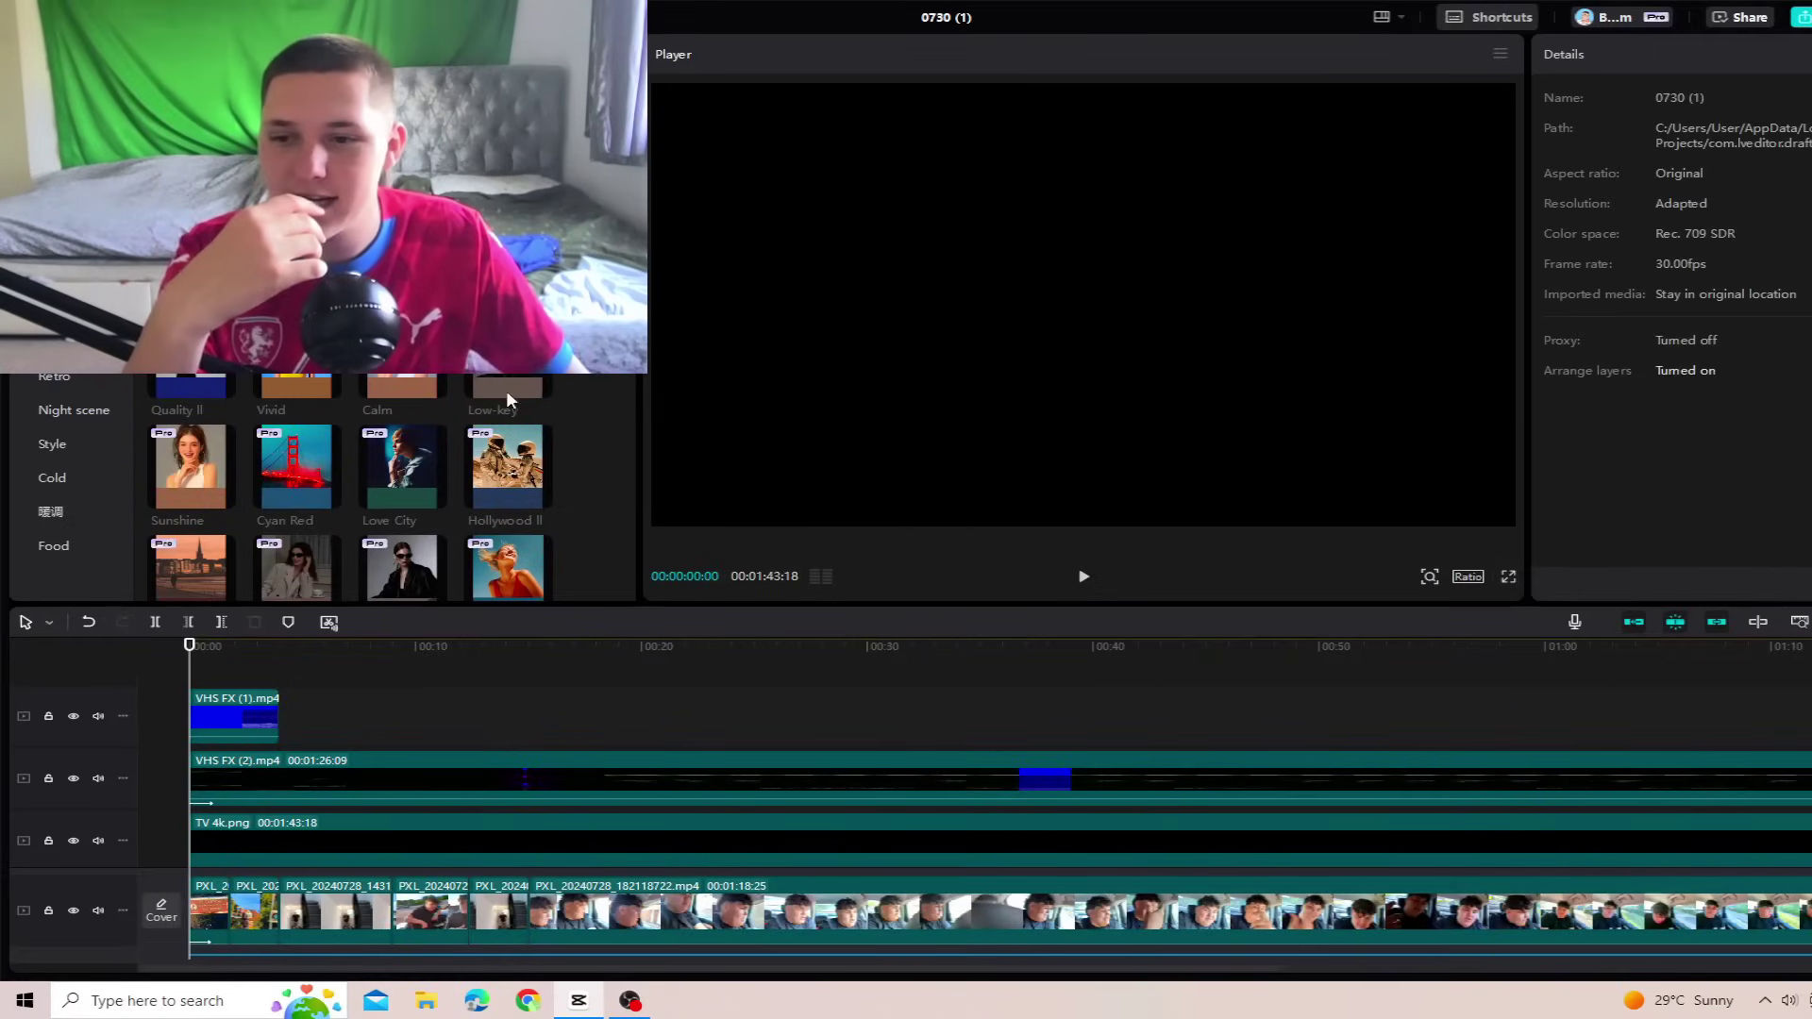
Step: Try out filters, add HD Dark above the VHS overlays from the start of the timeline and preview it over the car park shot
click(434, 440)
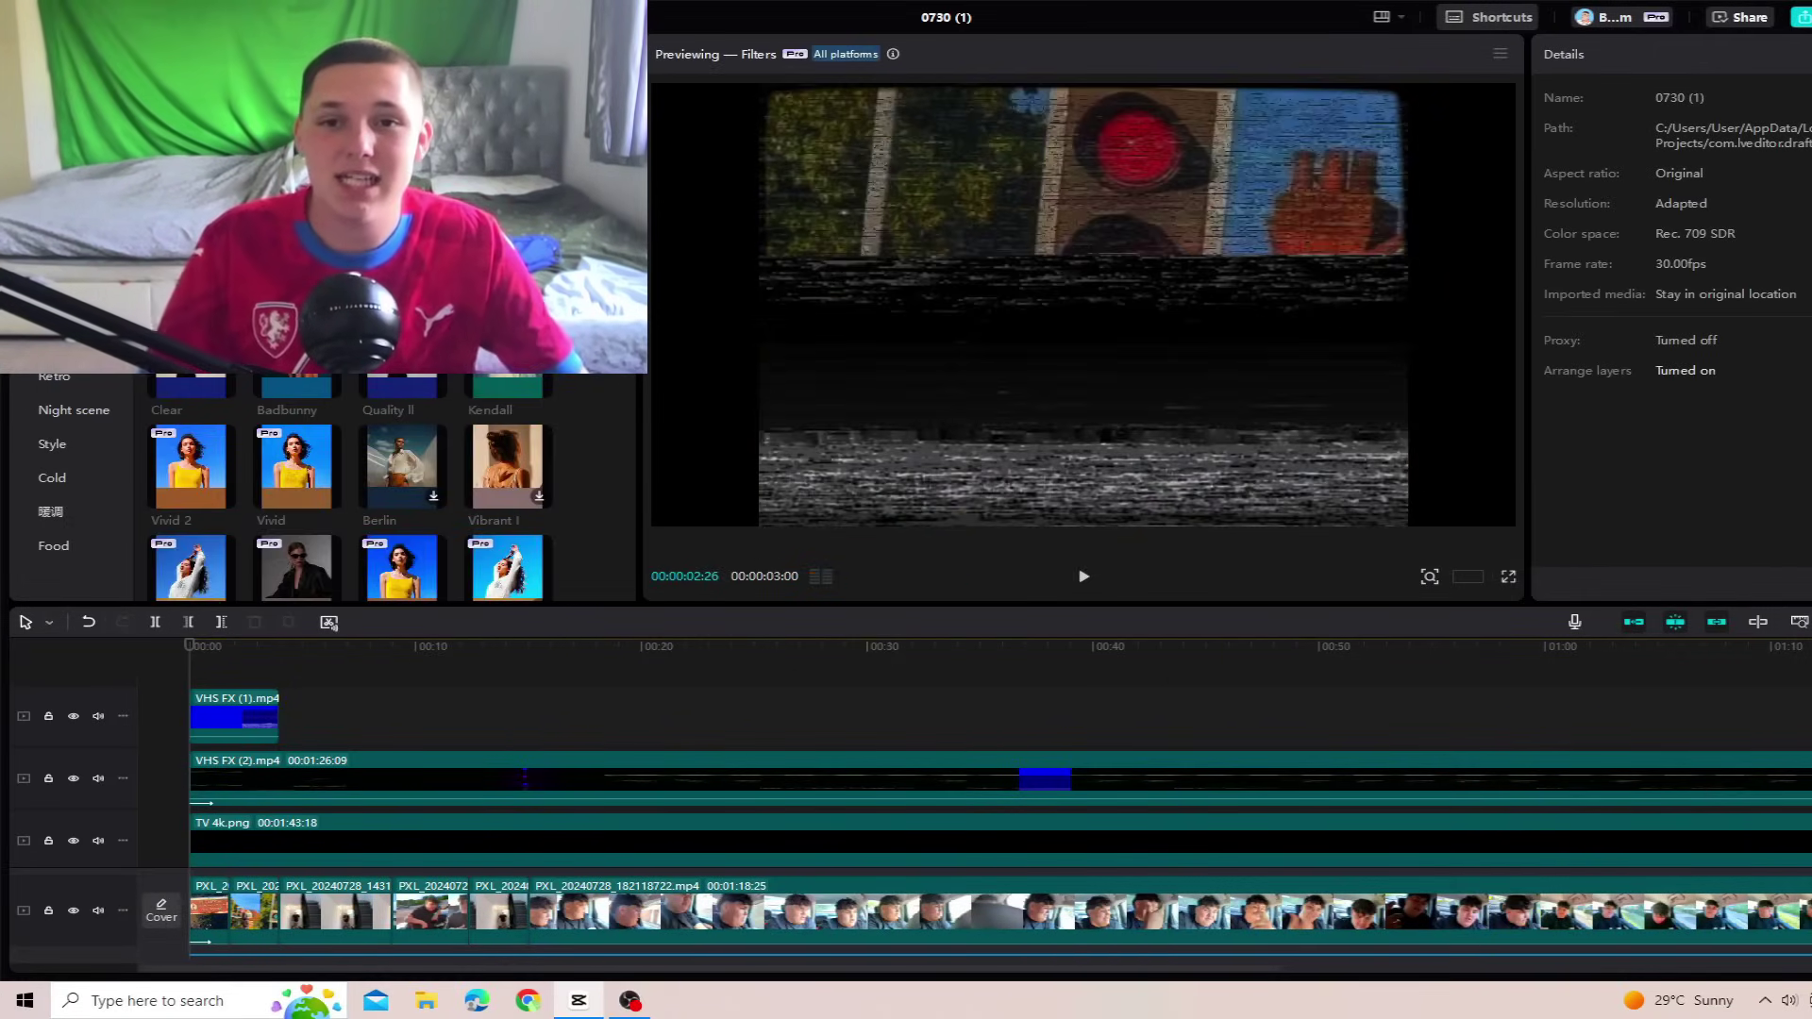
click(248, 59)
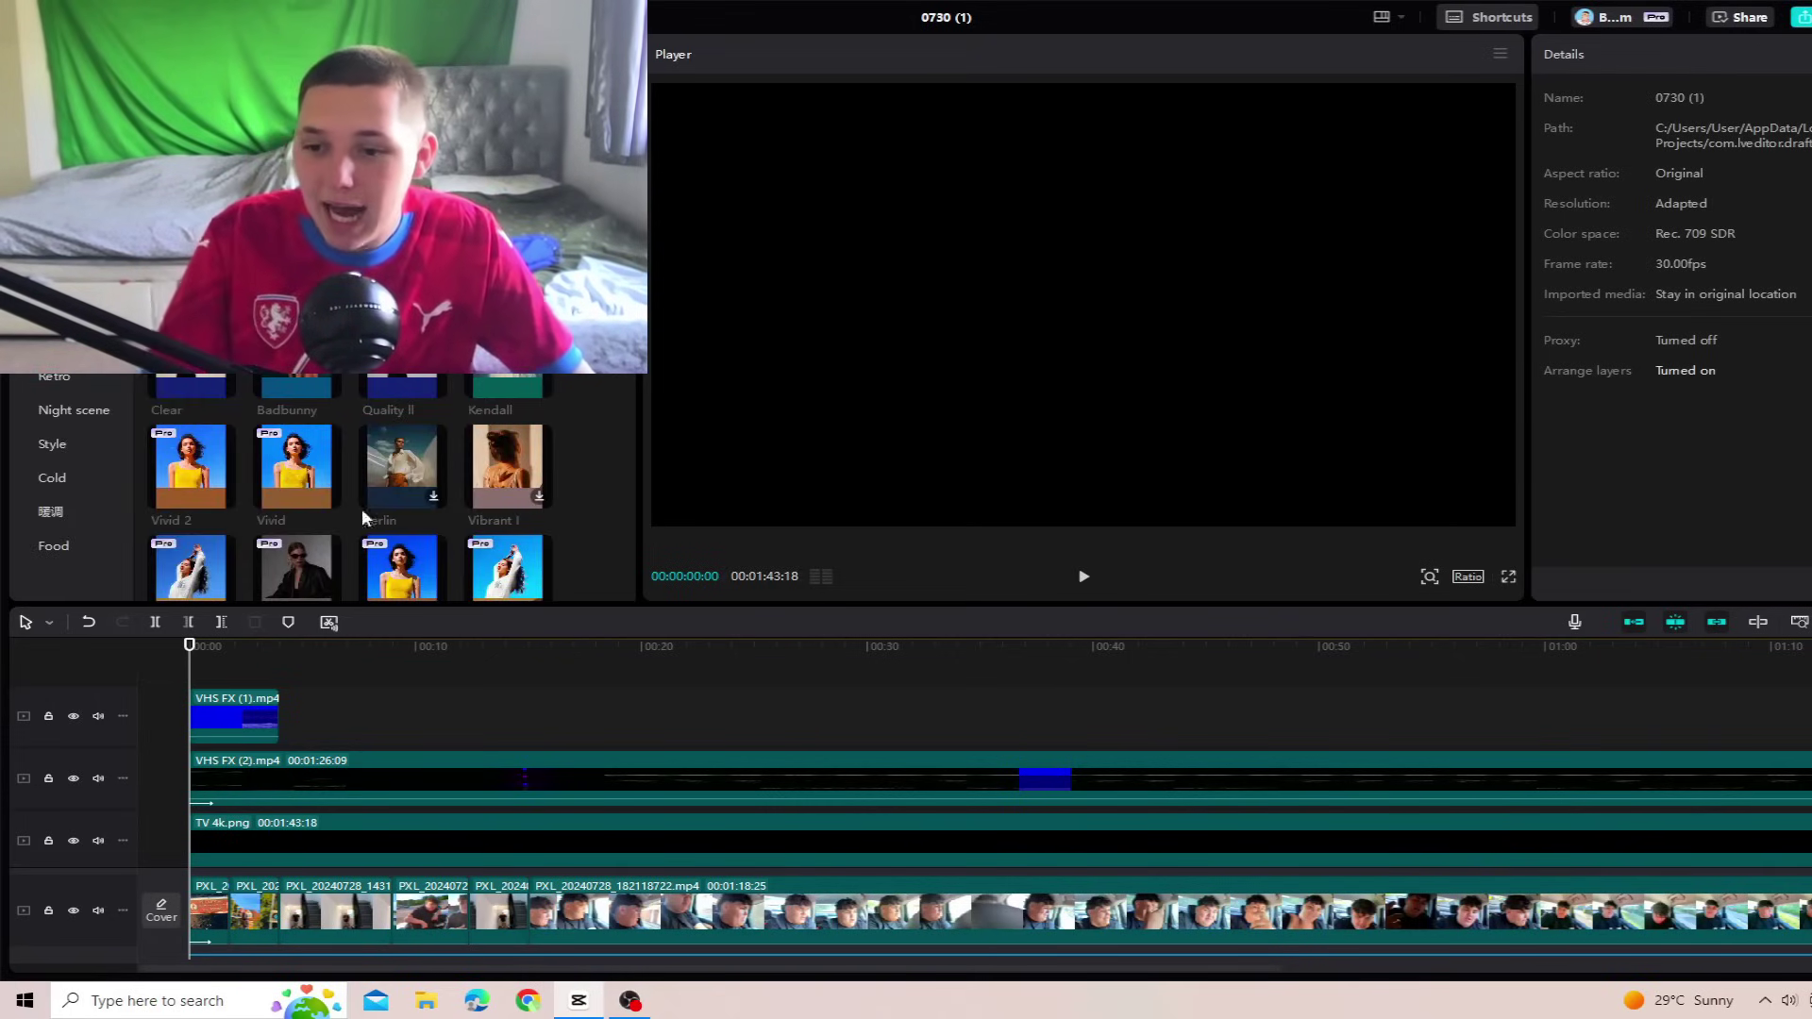
scroll(219, 698, up, 1)
scroll(359, 439, down, 3)
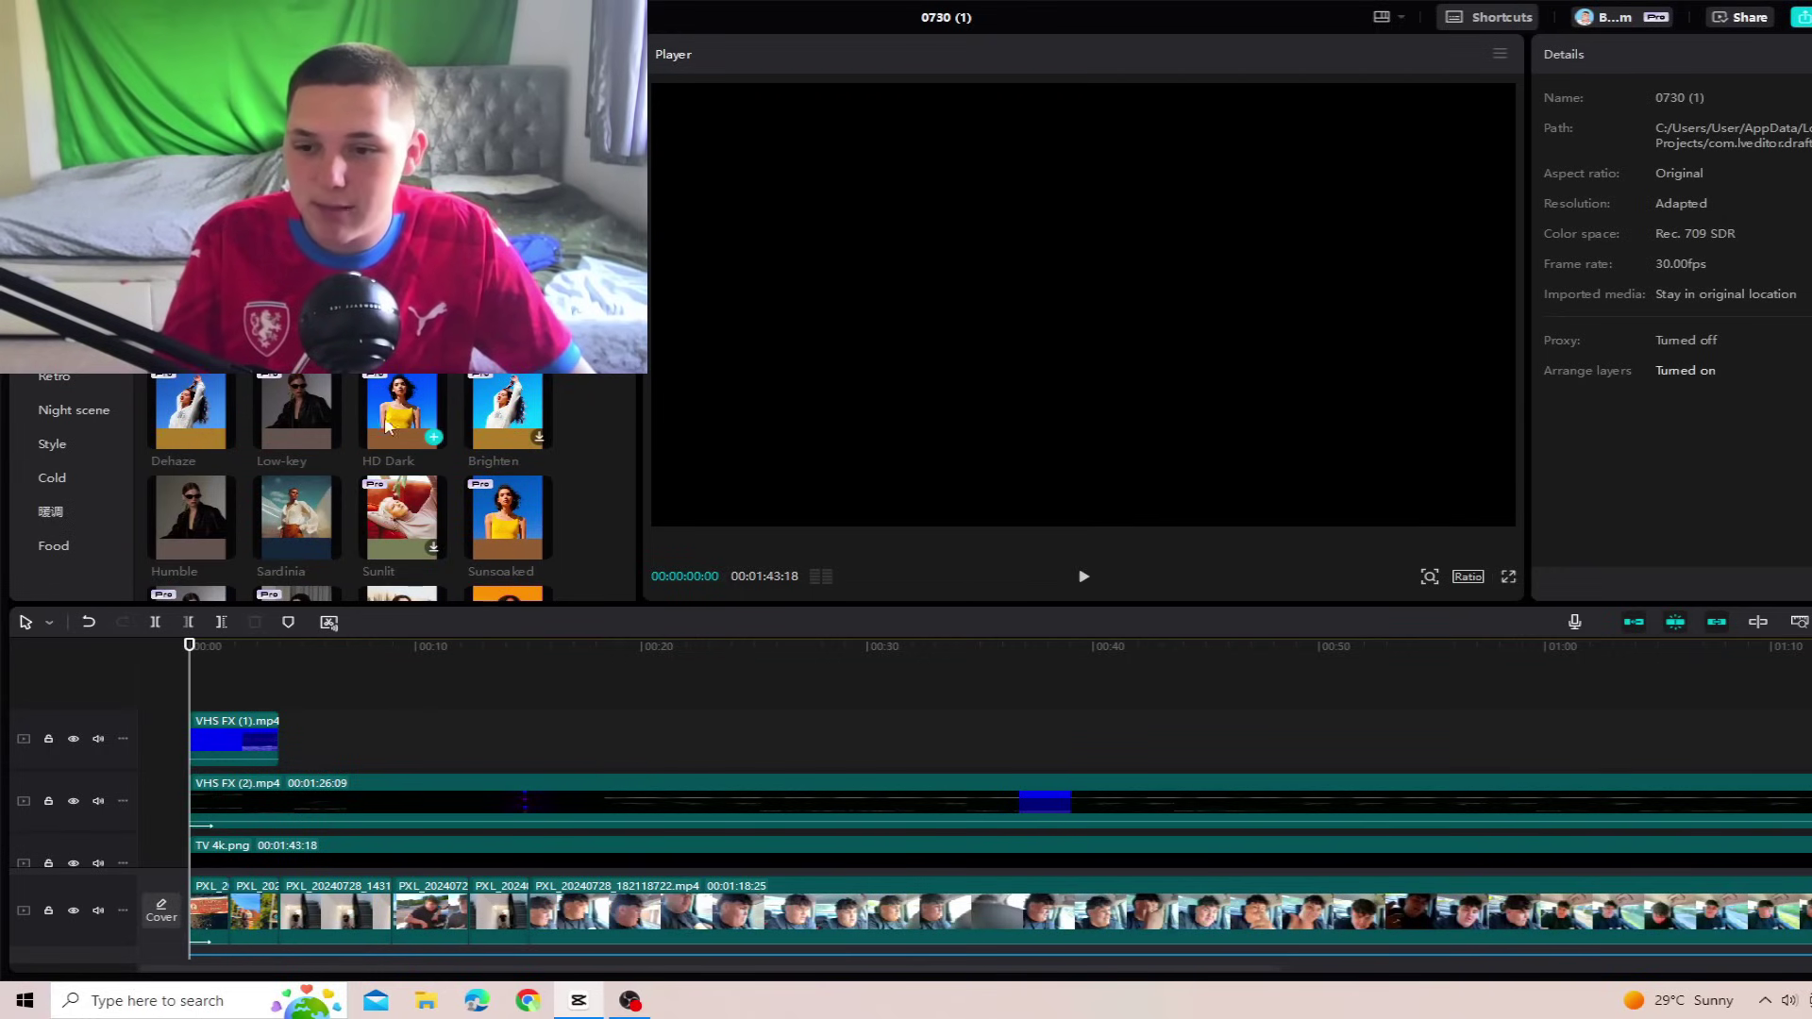
click(383, 421)
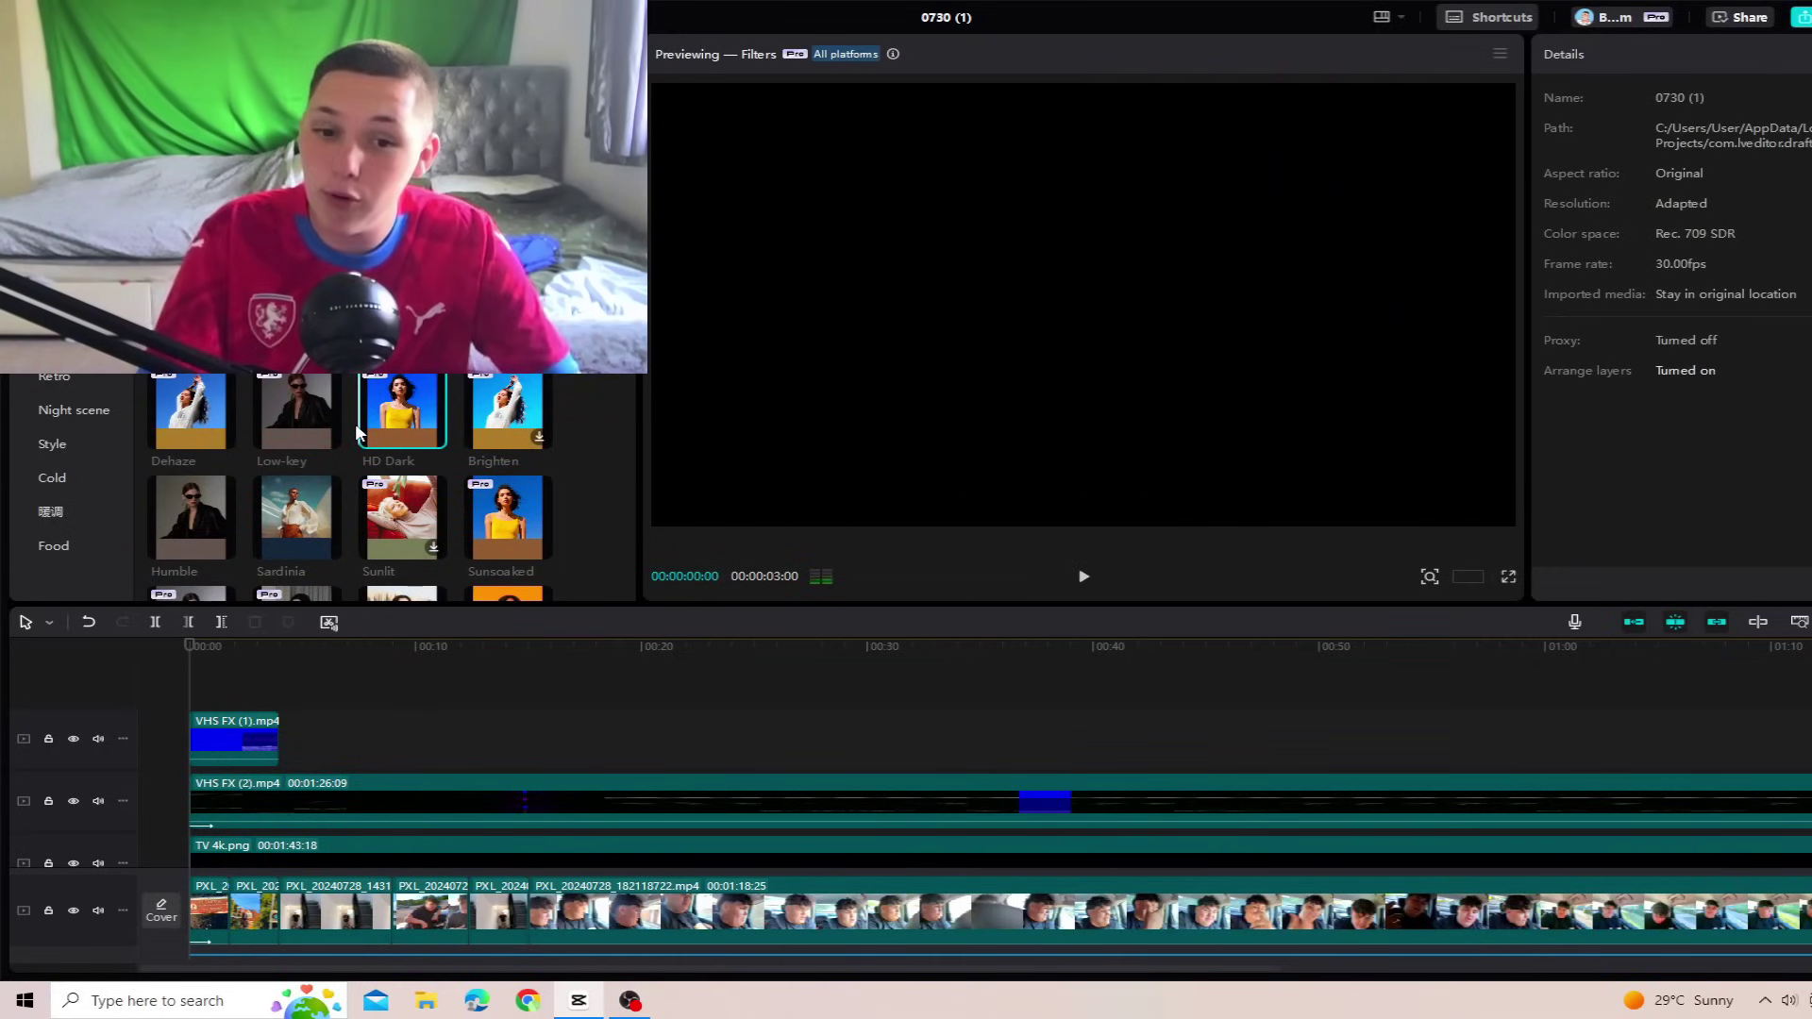
drag(393, 428, 191, 715)
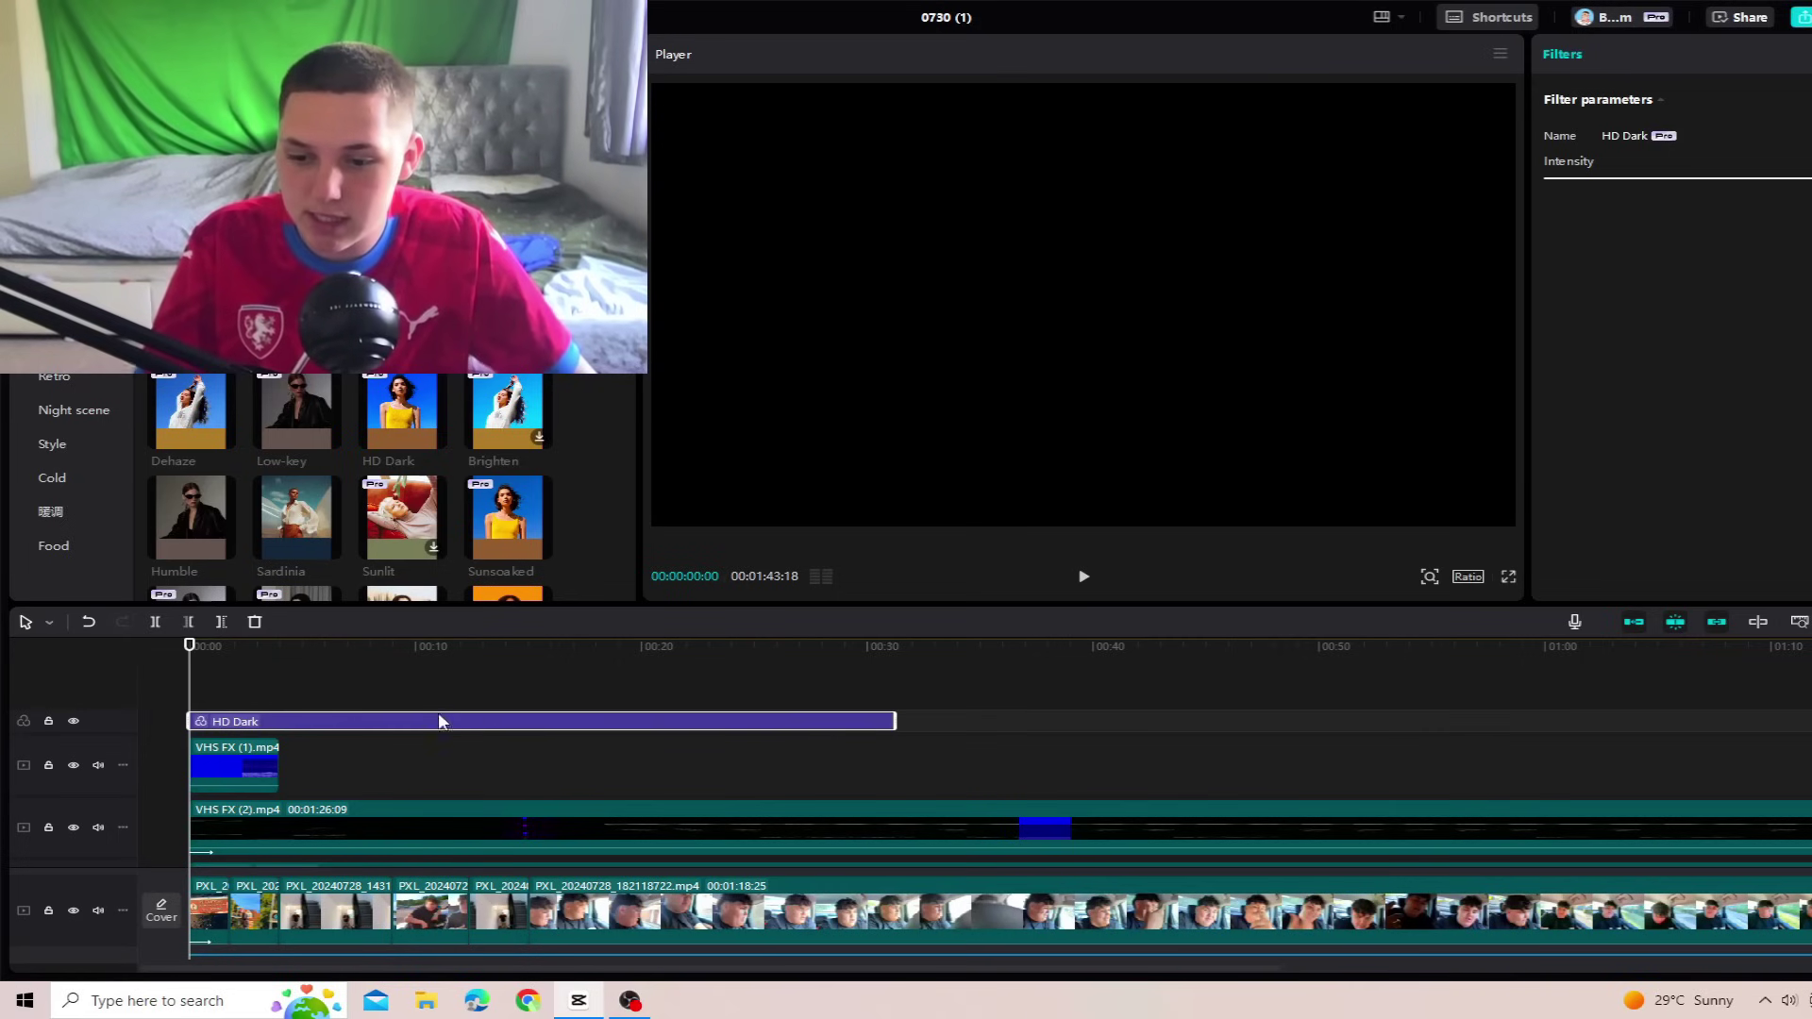
click(372, 702)
key(space)
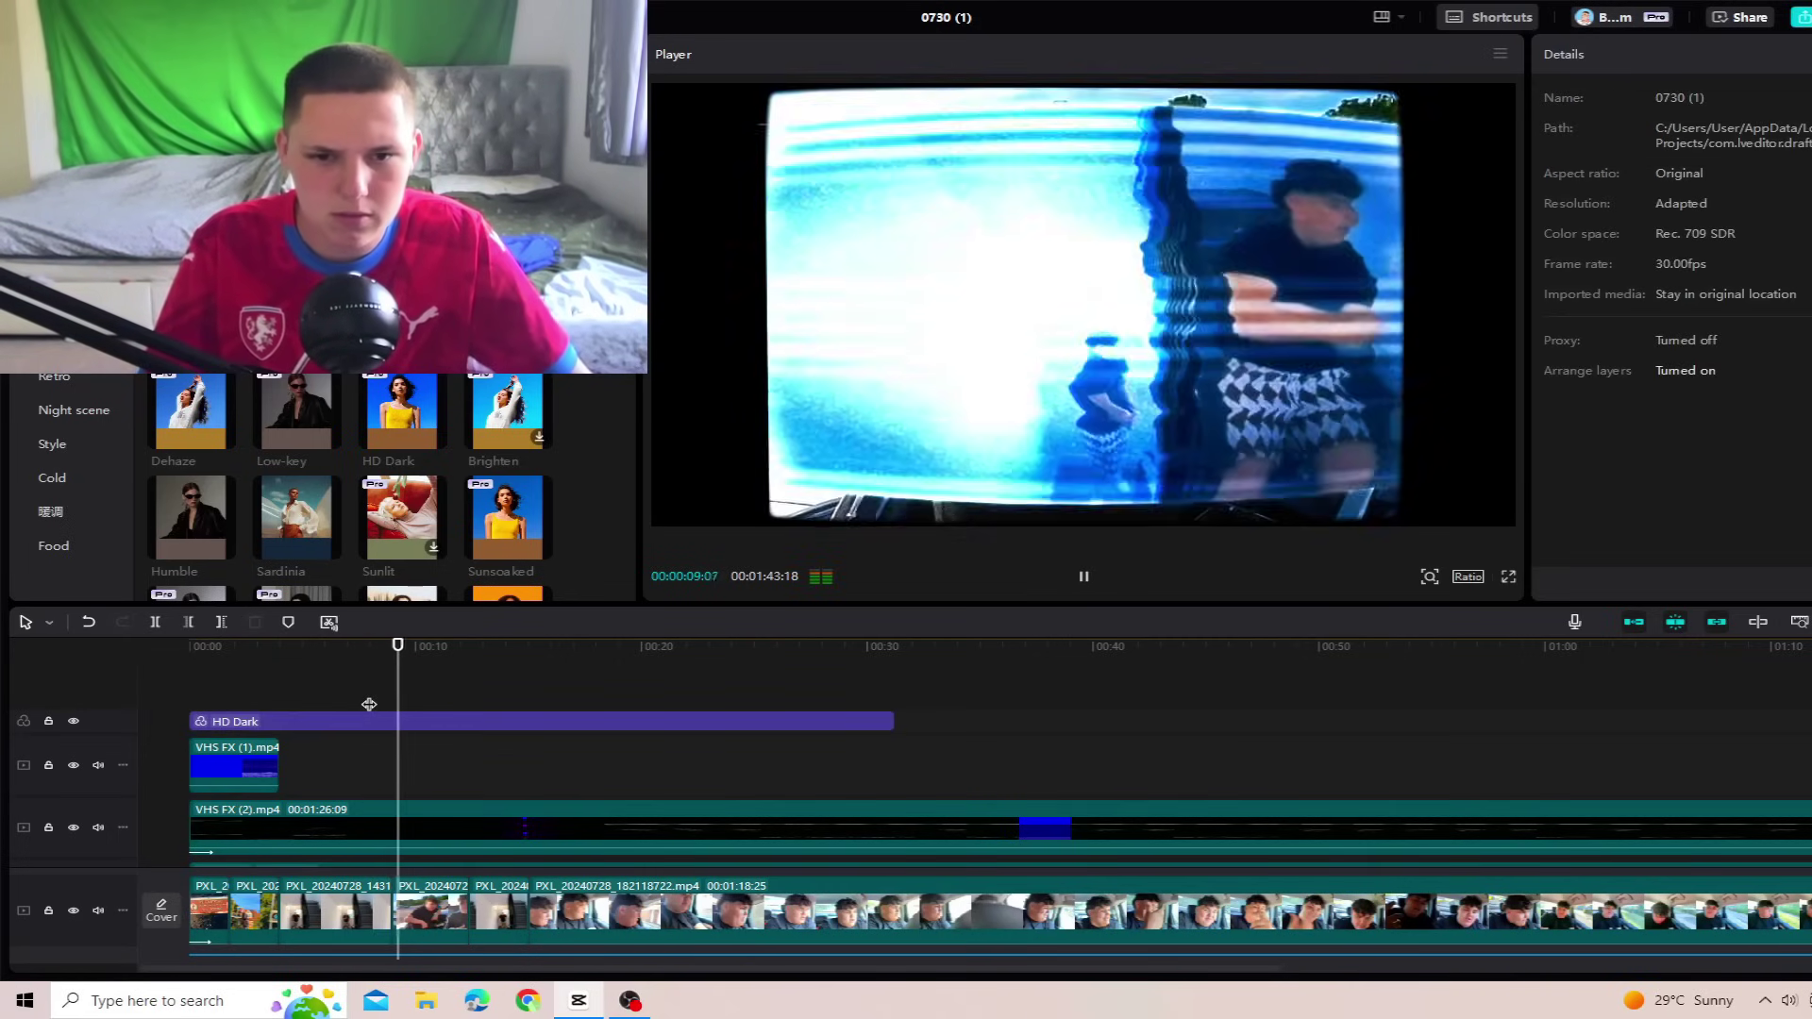
click(389, 729)
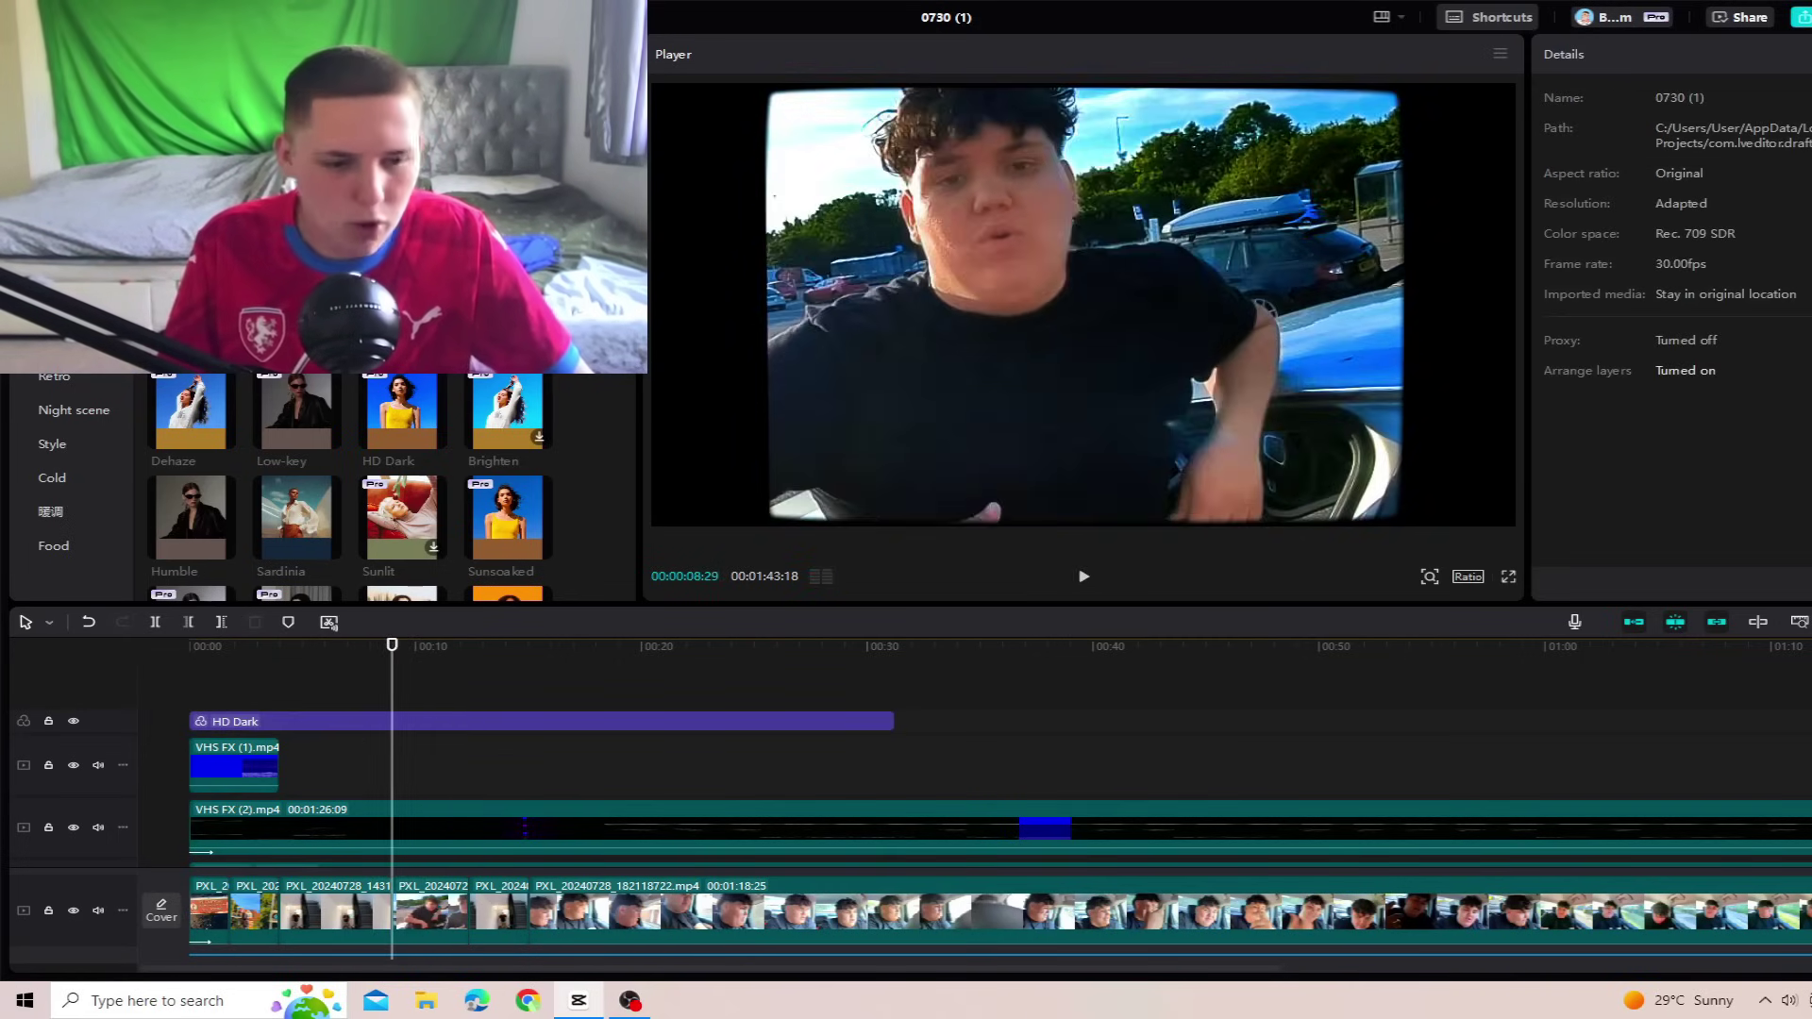
Step: Overlay Embers (1).mov with Screen blending across the cut from the stairwell to the car shot and preview the montage's opening full screen
scroll(415, 780, down, 3)
drag(408, 723, 881, 759)
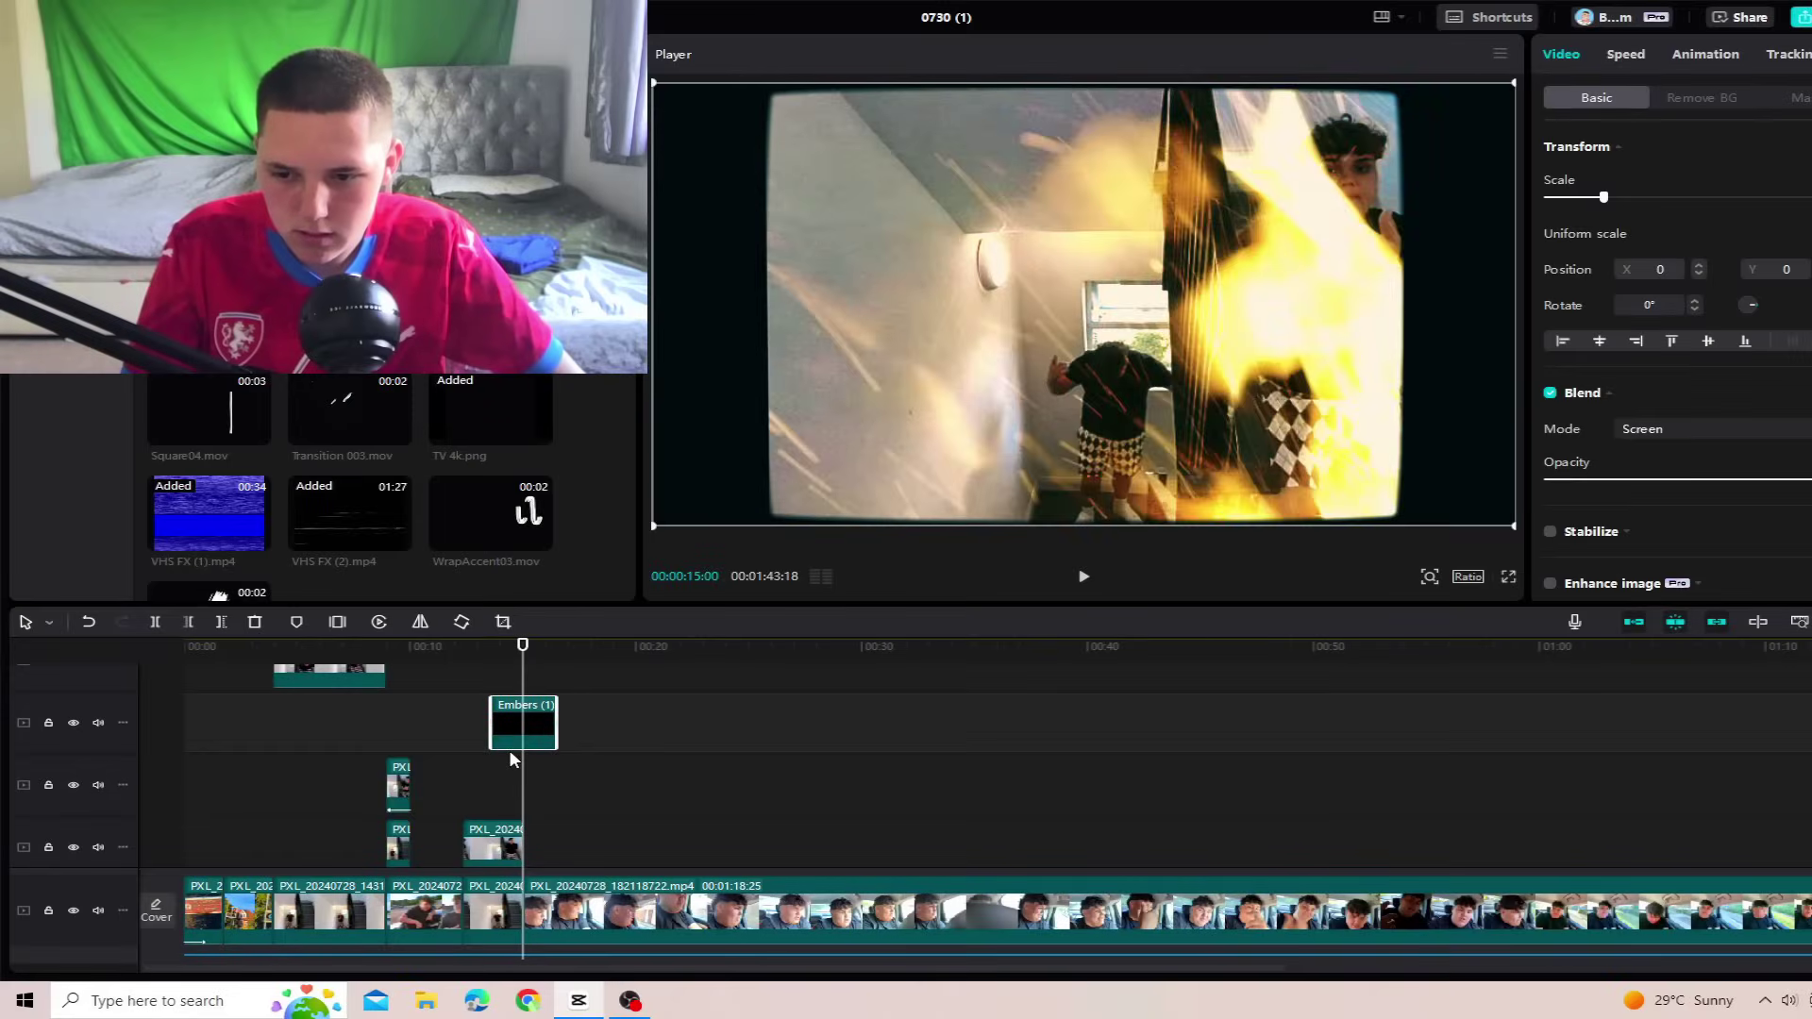
click(501, 773)
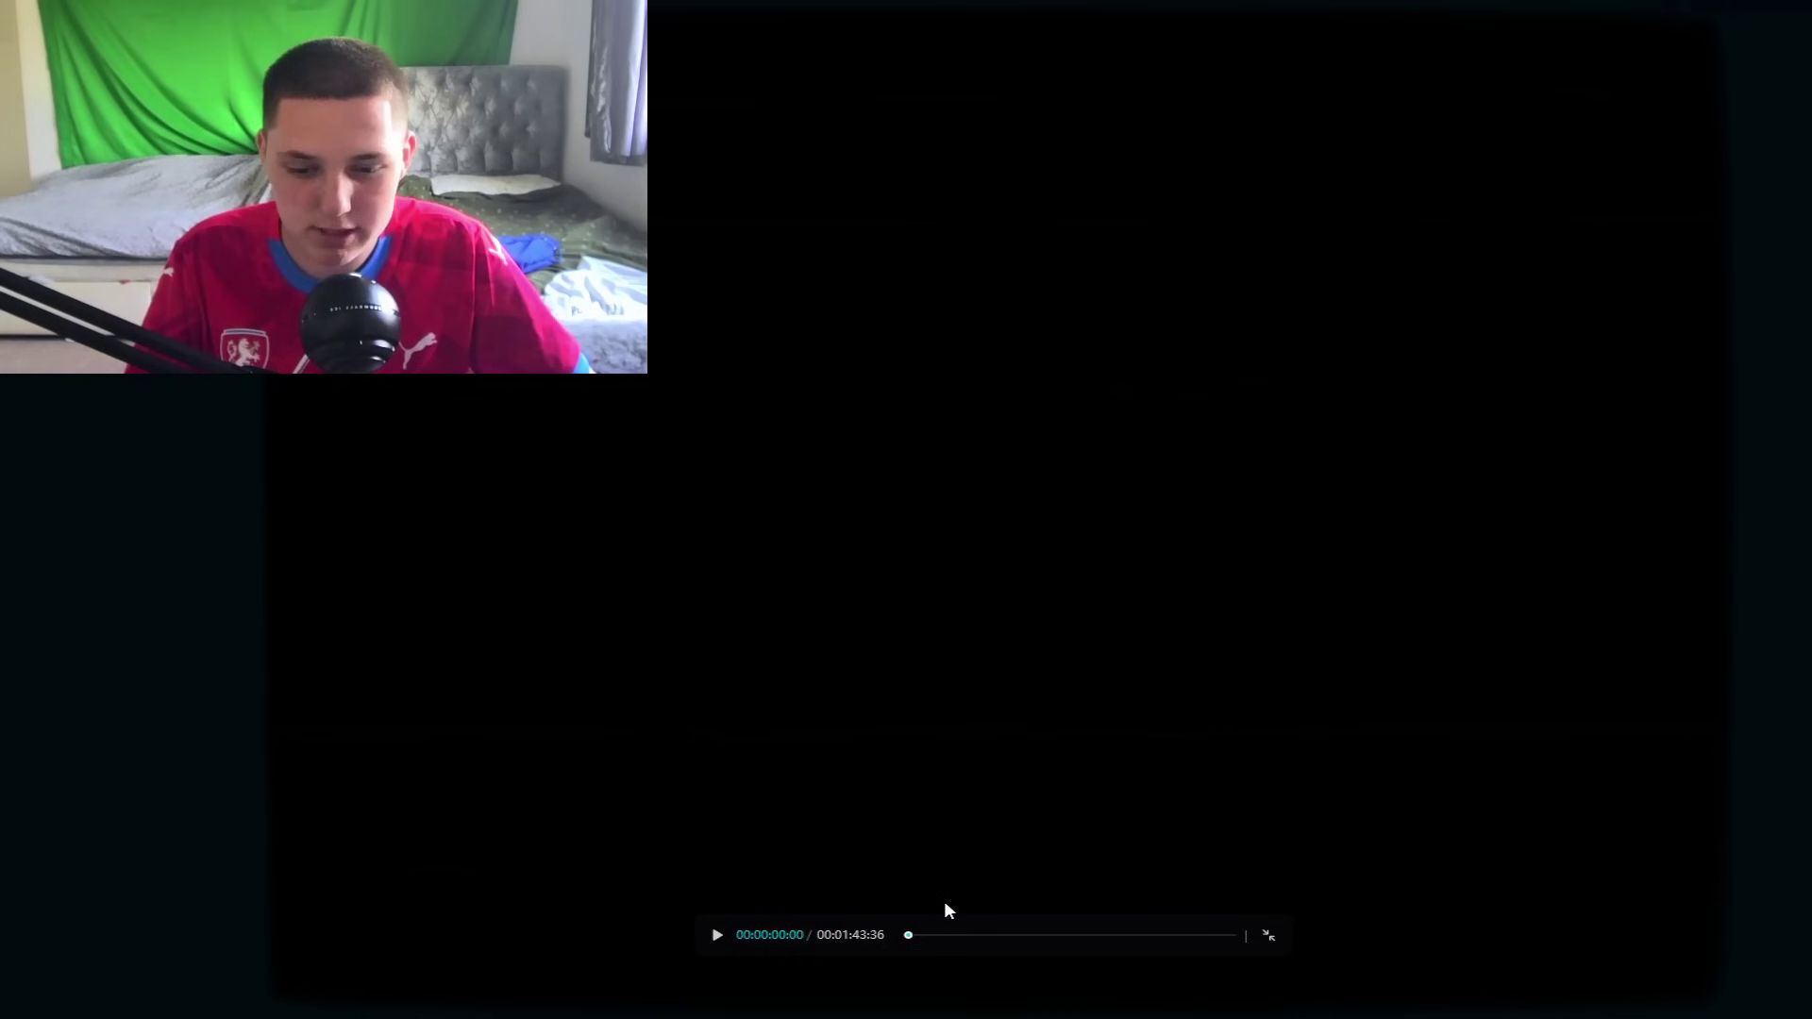
key(space)
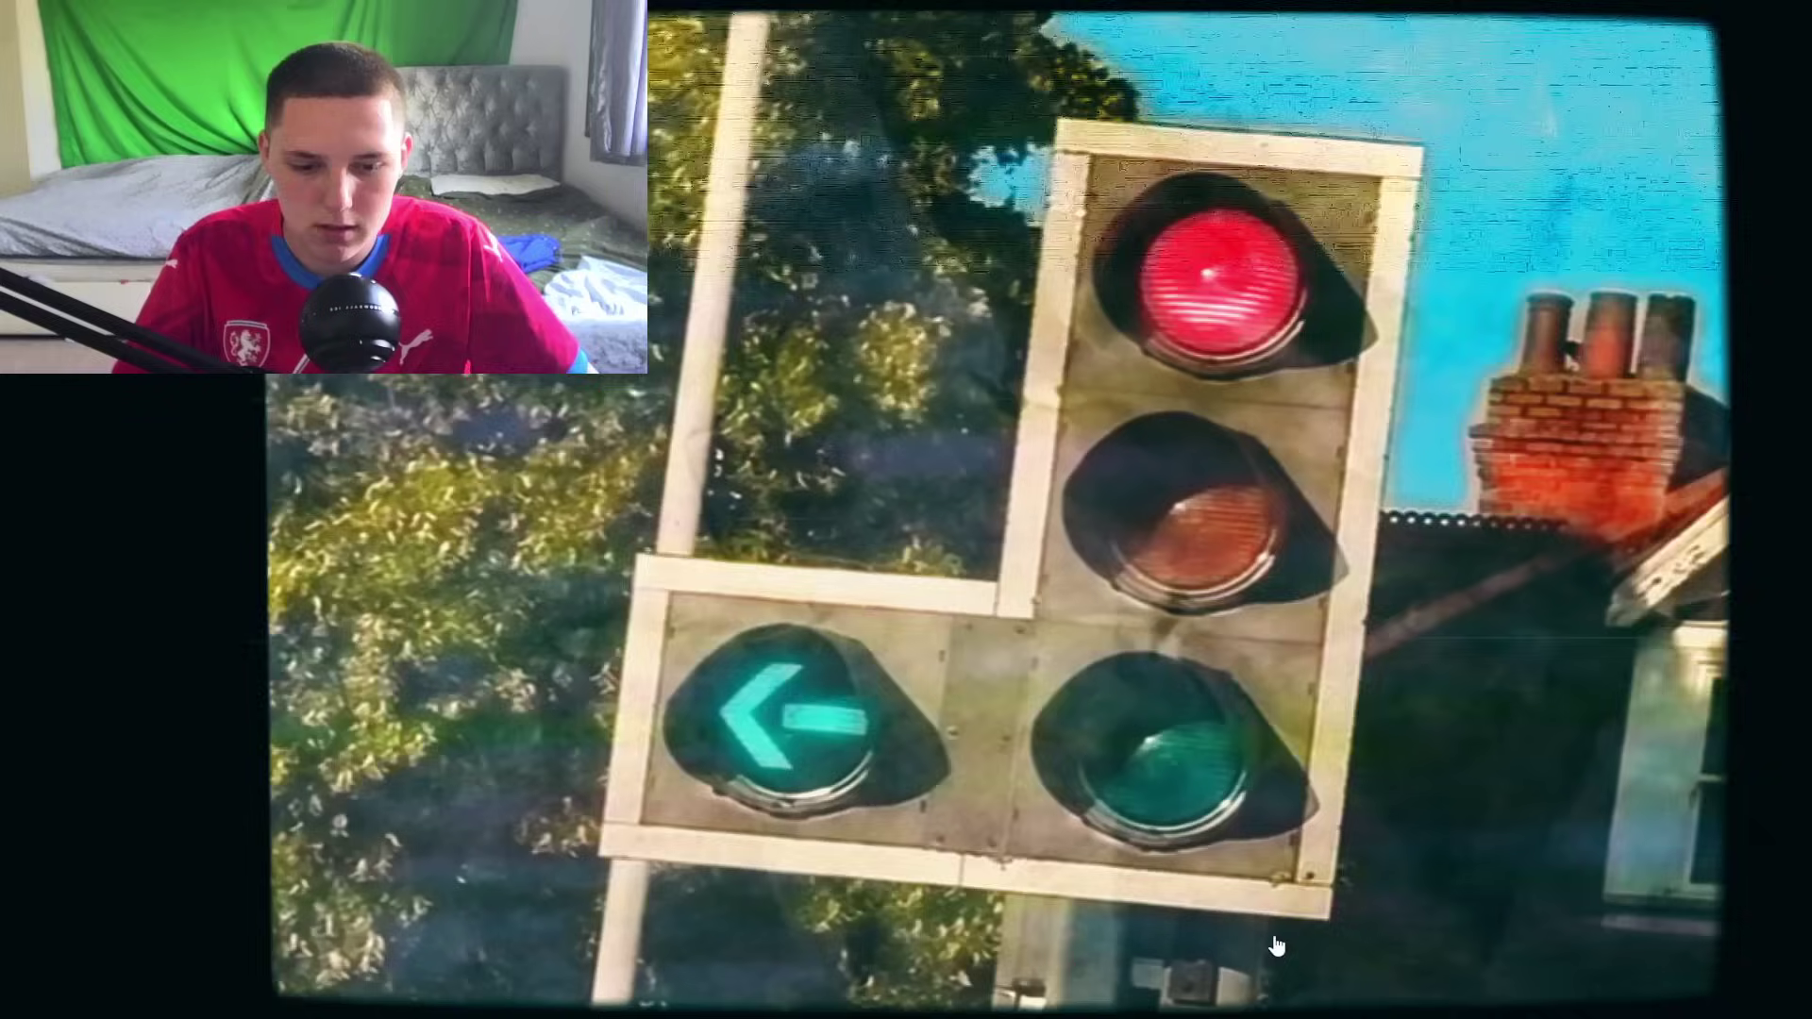
click(1271, 937)
drag(467, 801, 179, 693)
key(Delete)
click(644, 647)
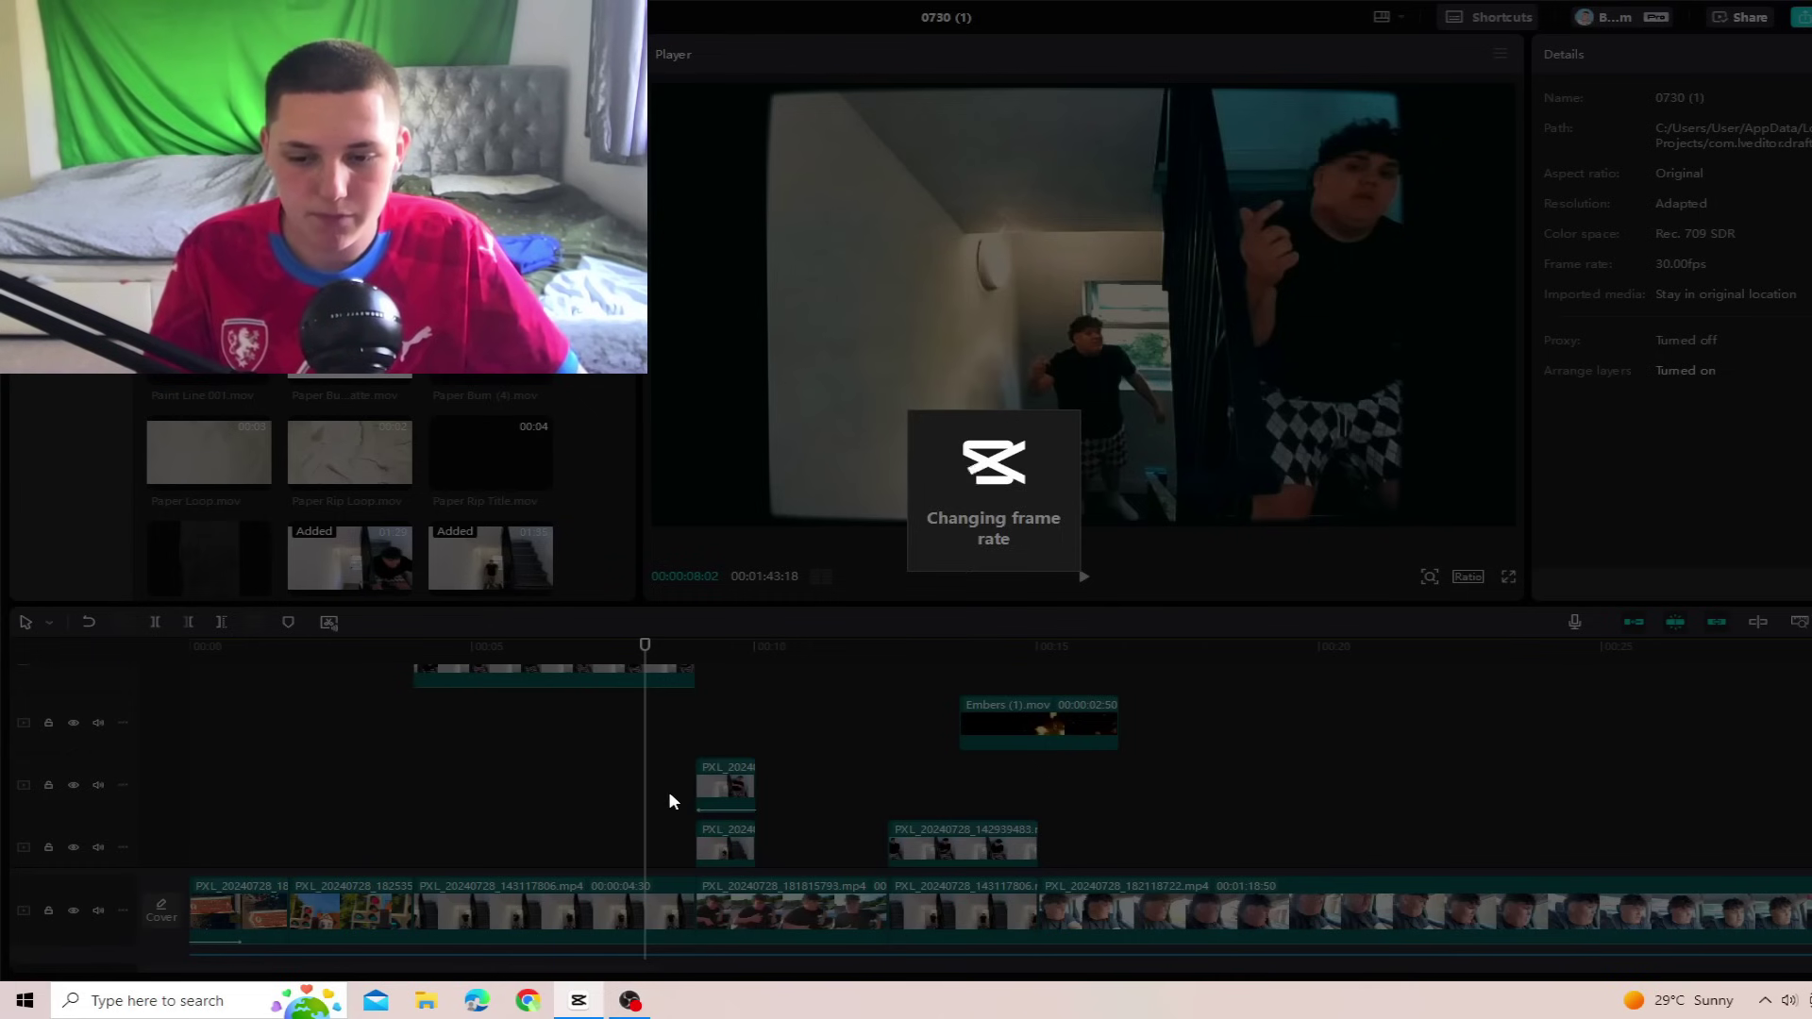
scroll(693, 782, down, 1)
scroll(689, 789, up, 2)
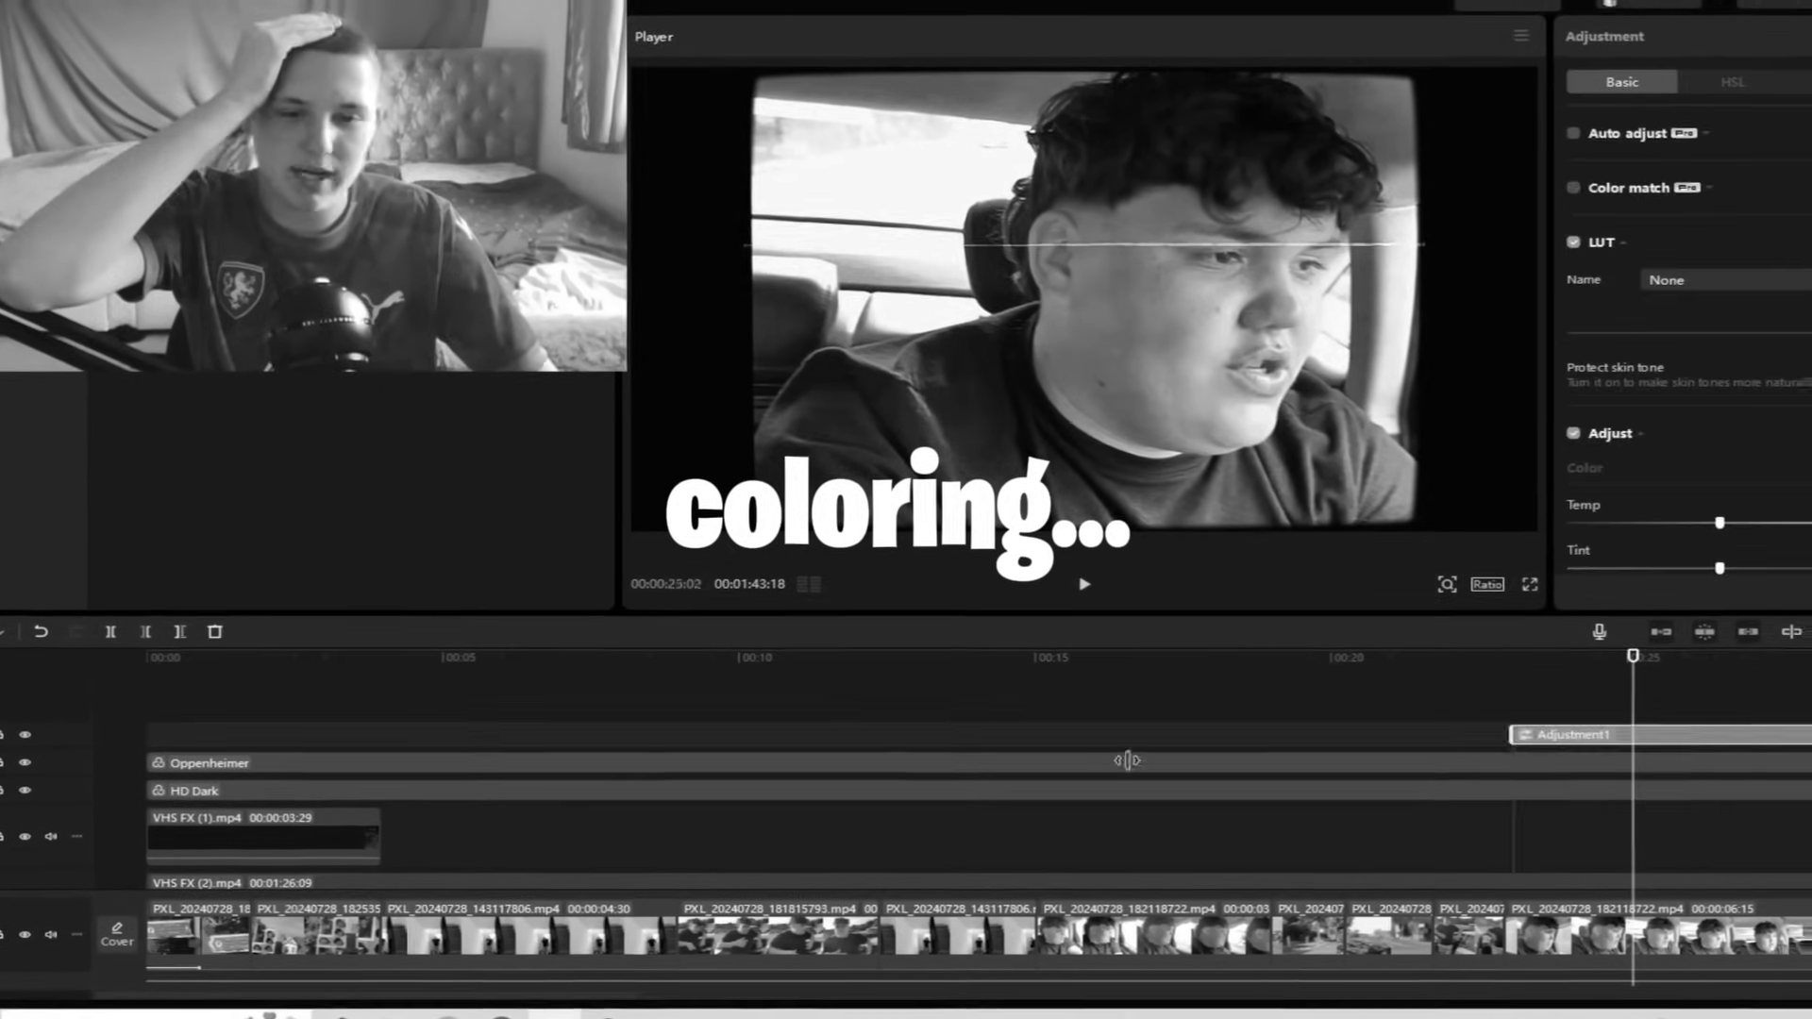
scroll(1685, 449, down, 5)
scroll(1605, 510, down, 2)
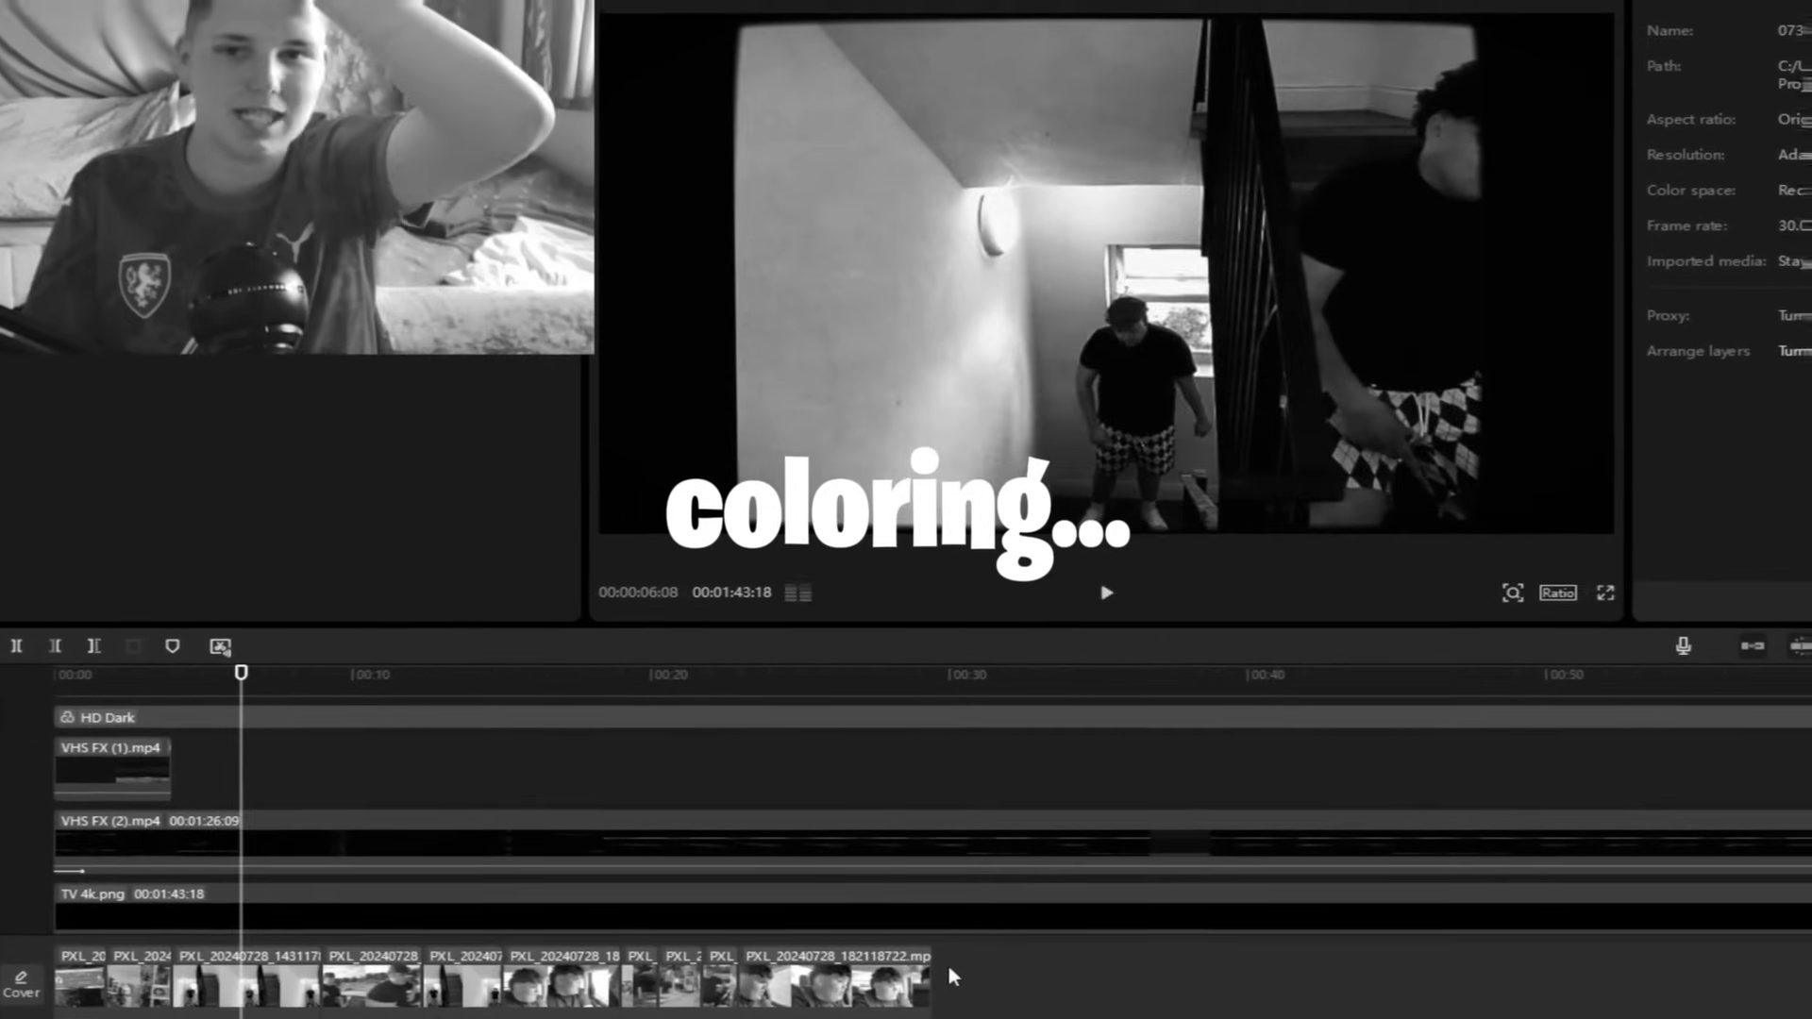
Step: Play the opening sign and traffic light shots to review the Betamax effect and the short flash effects
key(space)
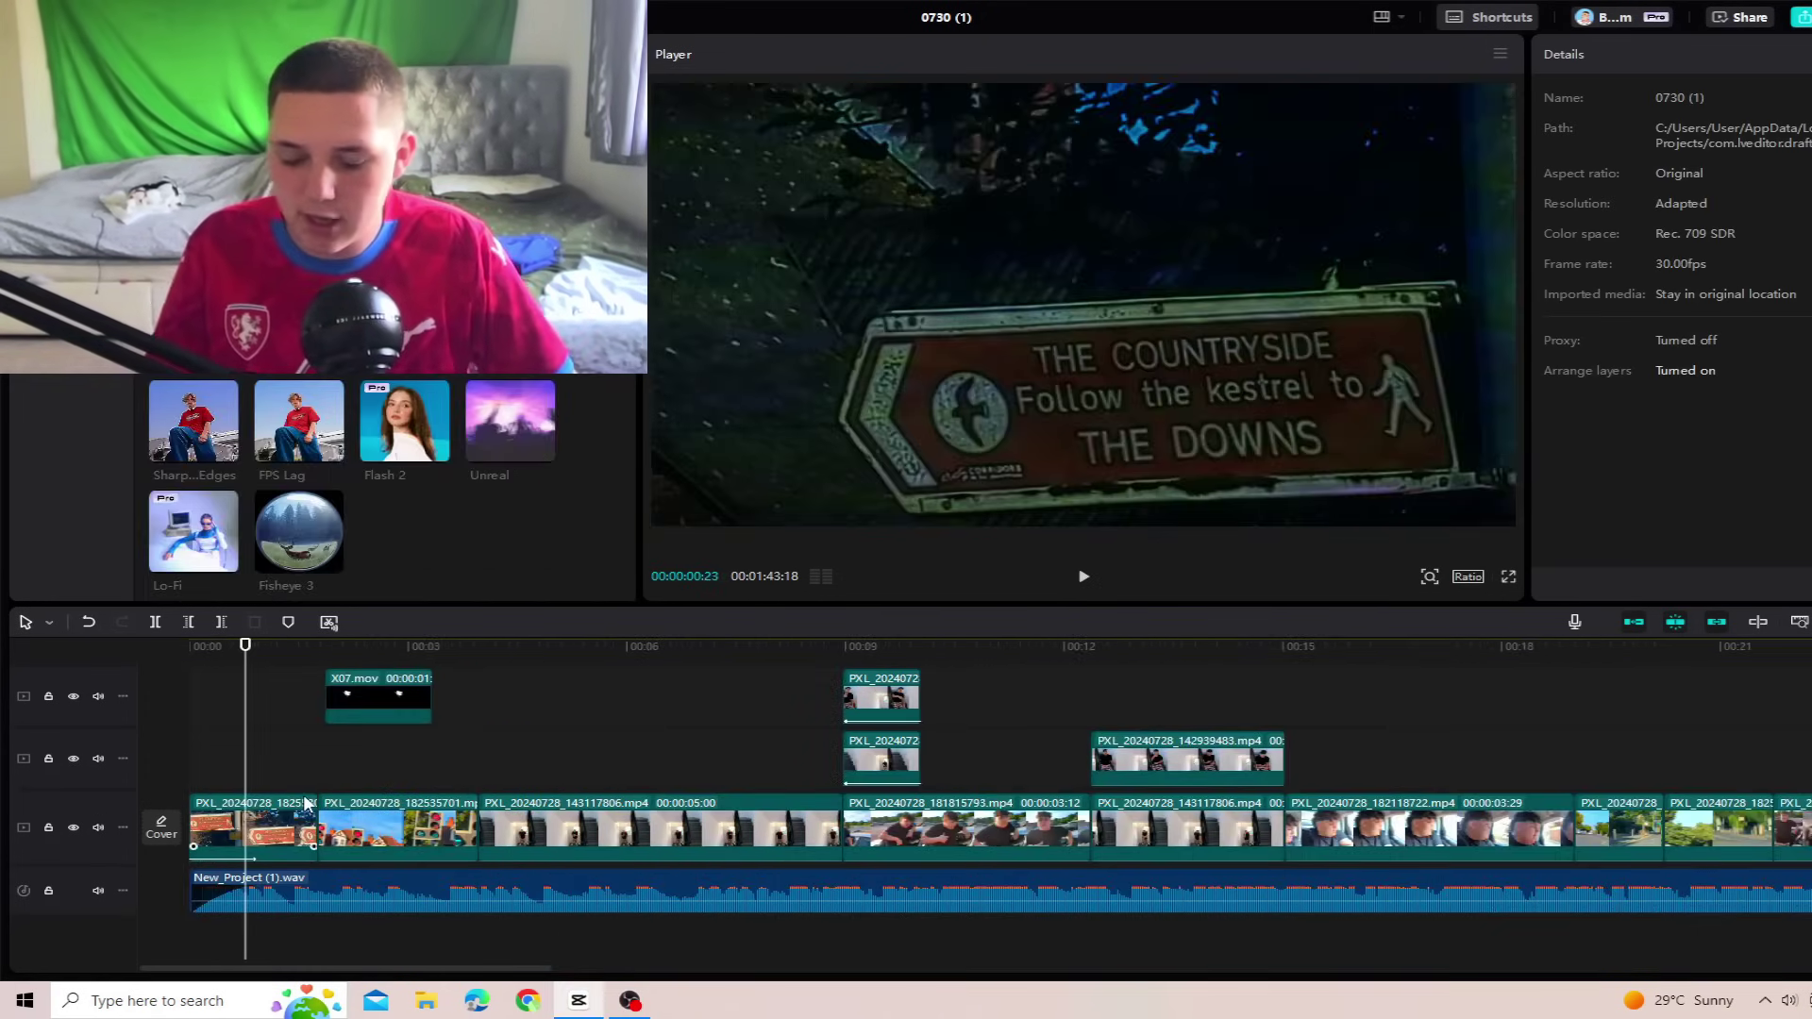
click(301, 789)
click(292, 789)
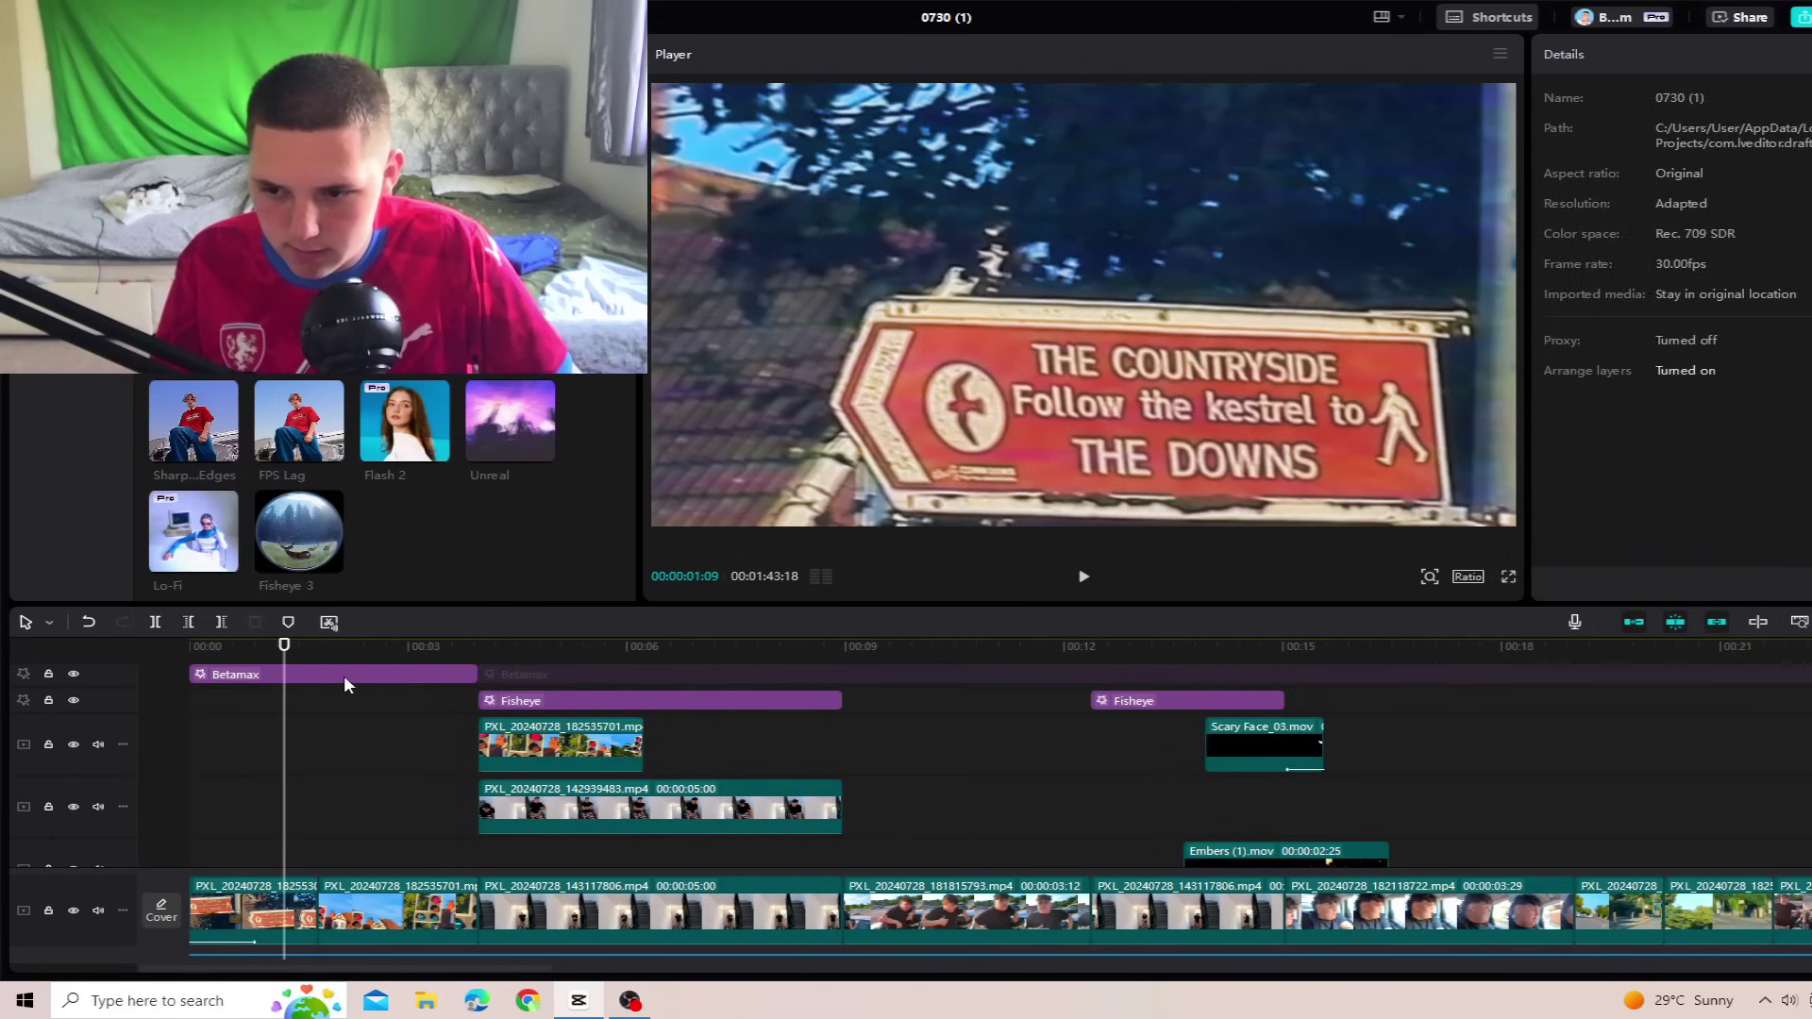
click(343, 675)
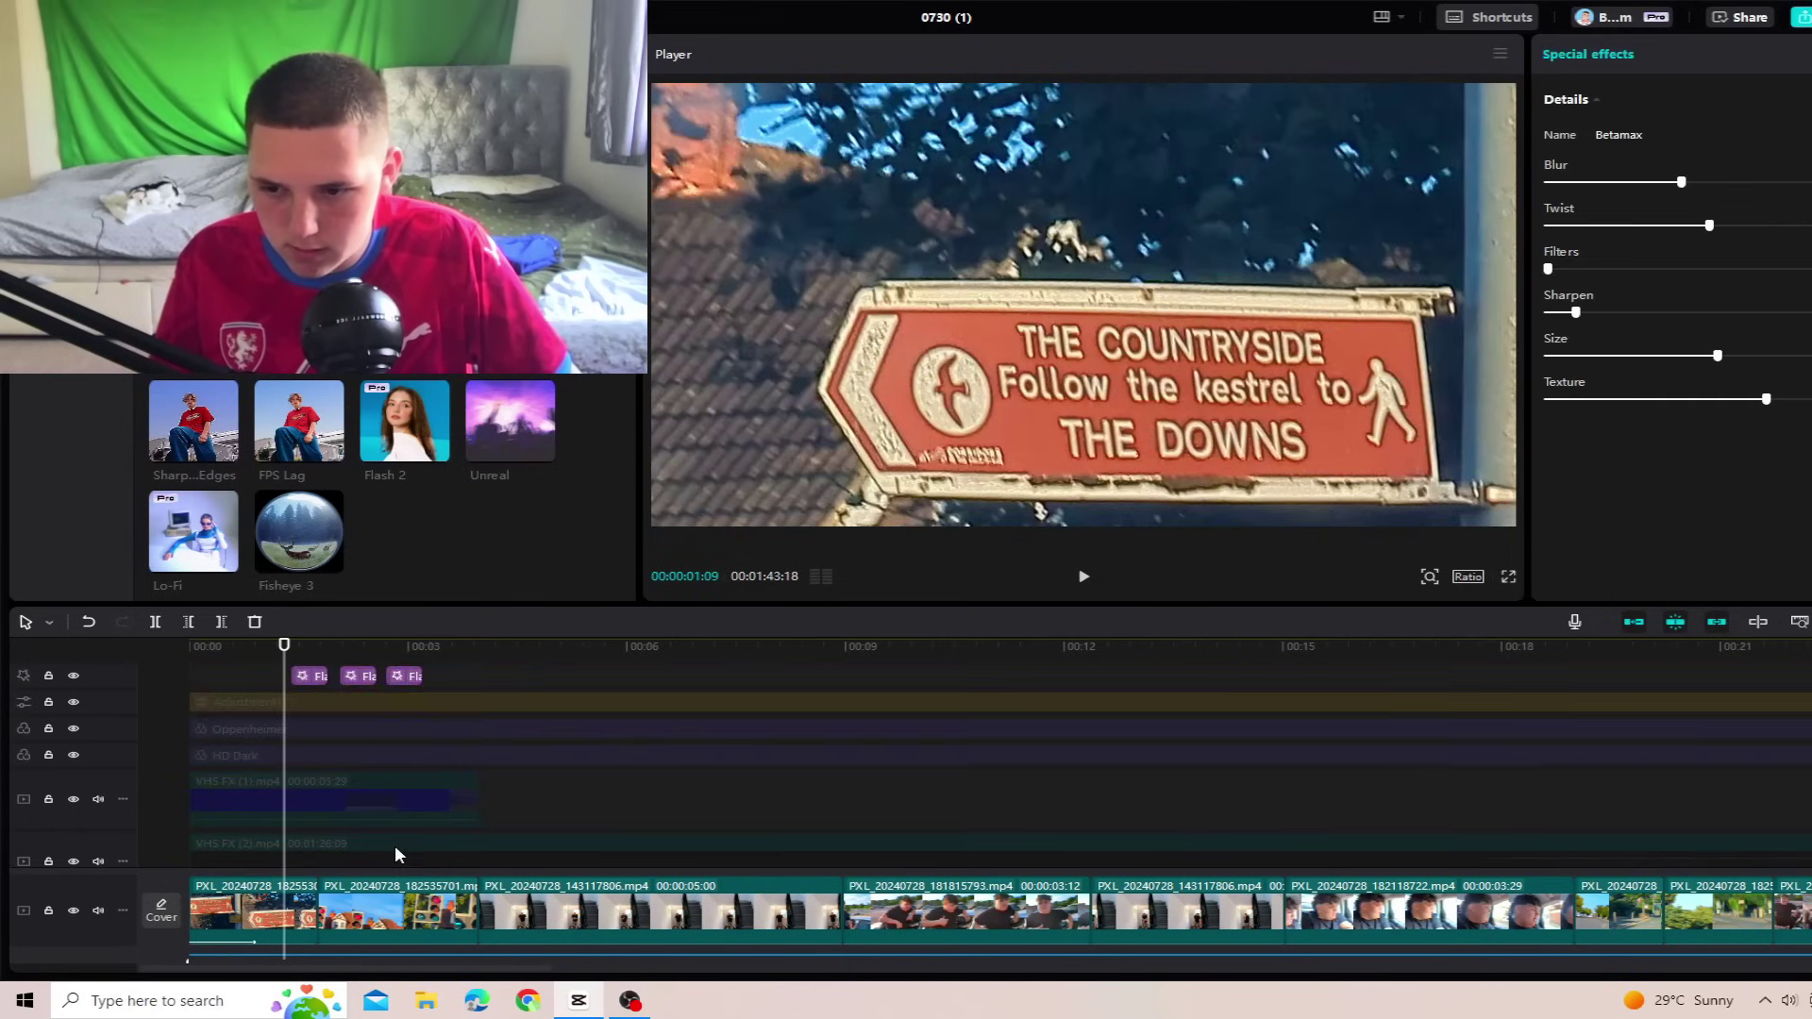
key(space)
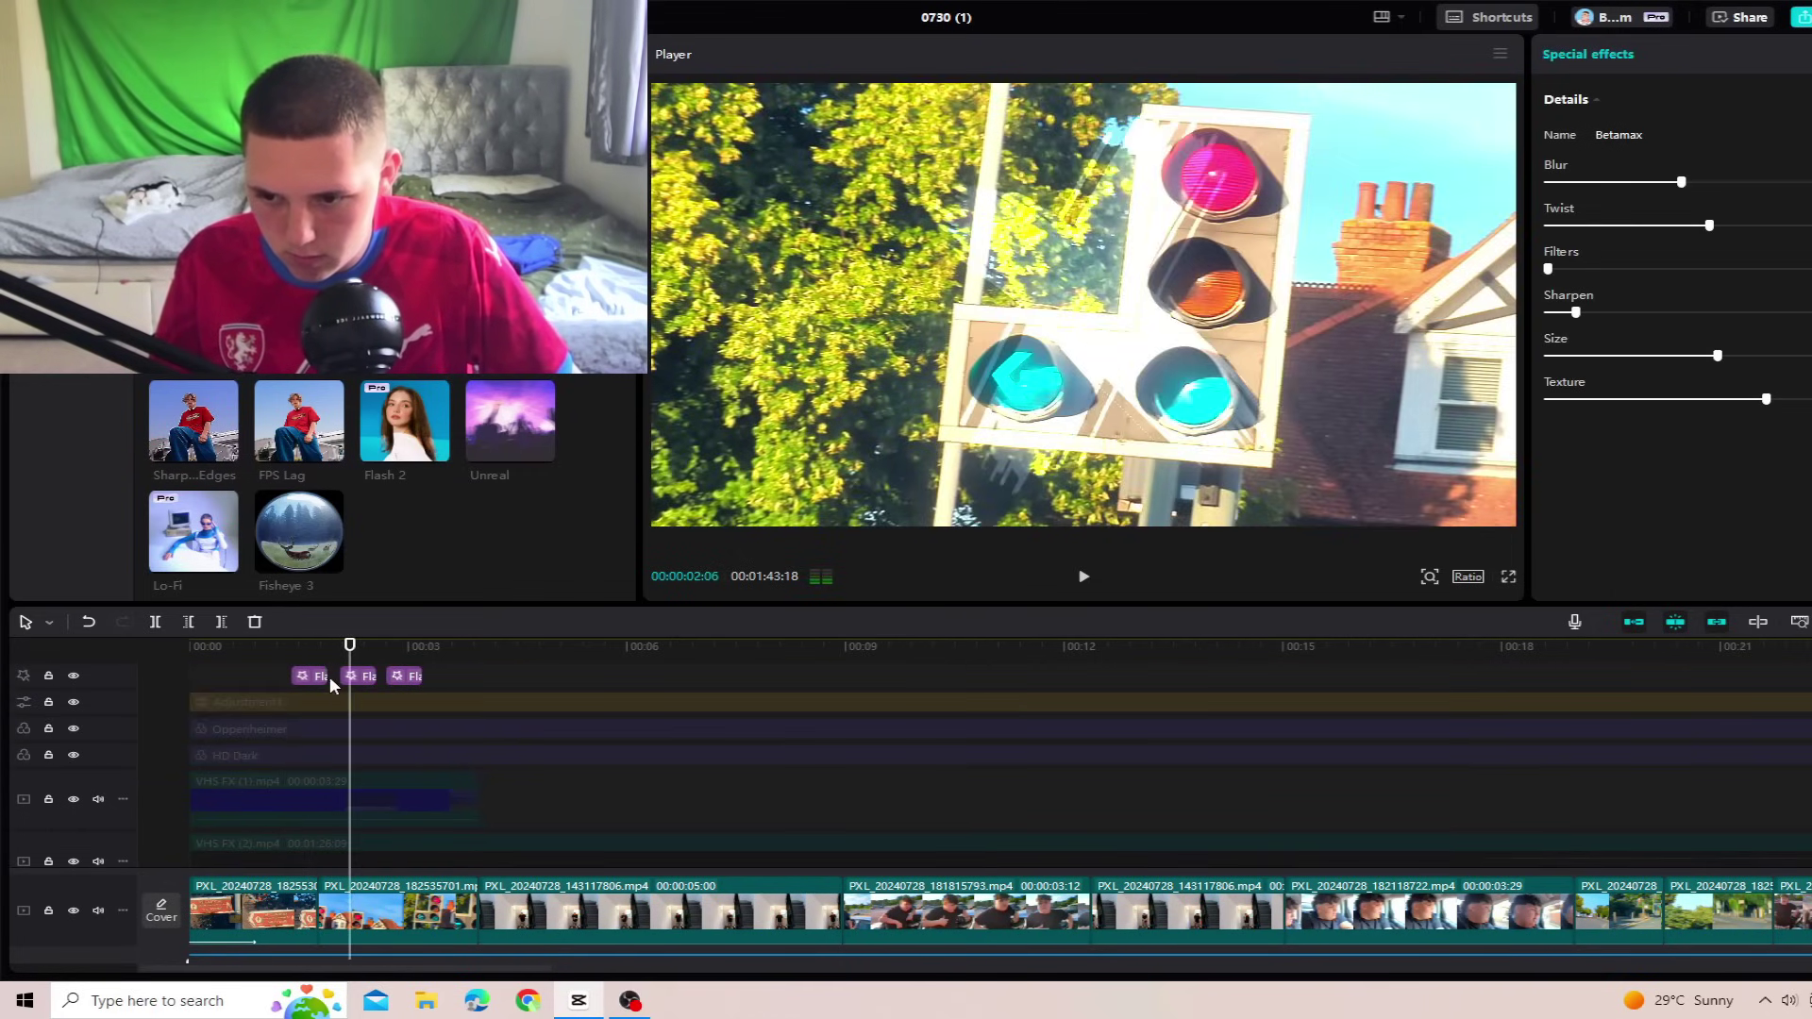
click(330, 676)
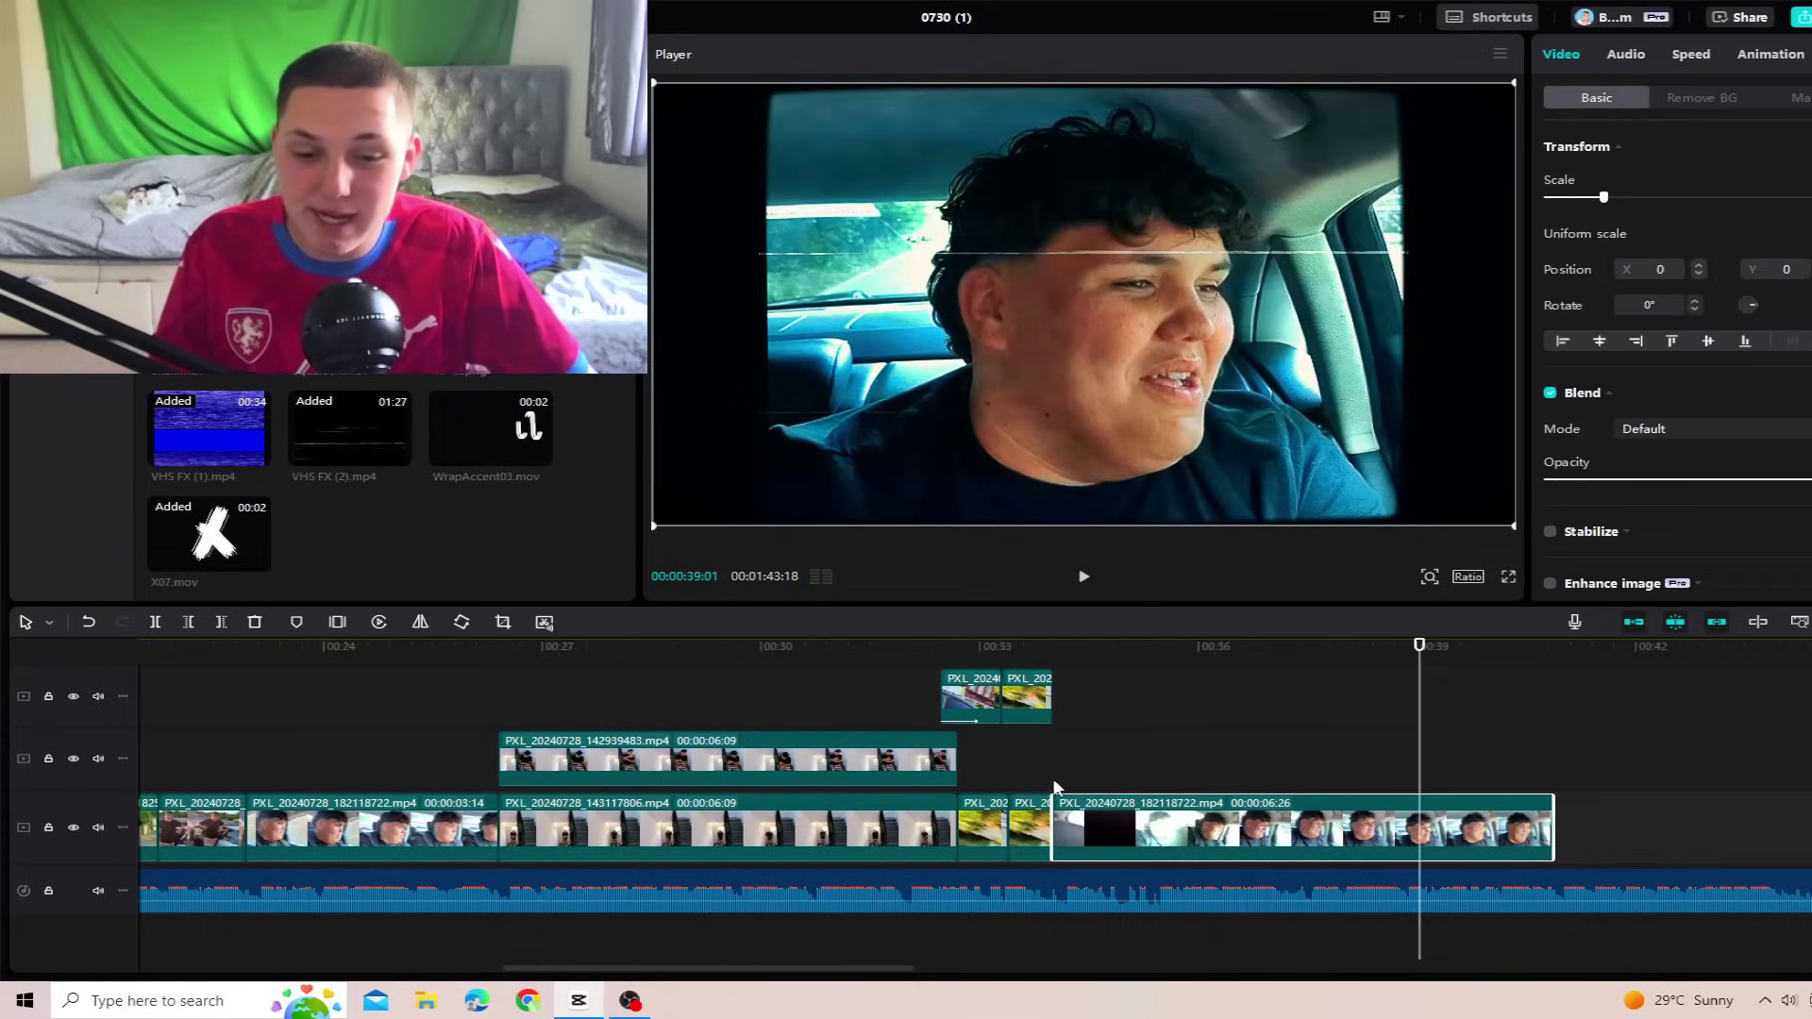
Step: Disable the New_Project (1).wav music and raise the volume of the last car clip, PXL_20240728_182118722.mp4, to listen to its own sound
click(1054, 782)
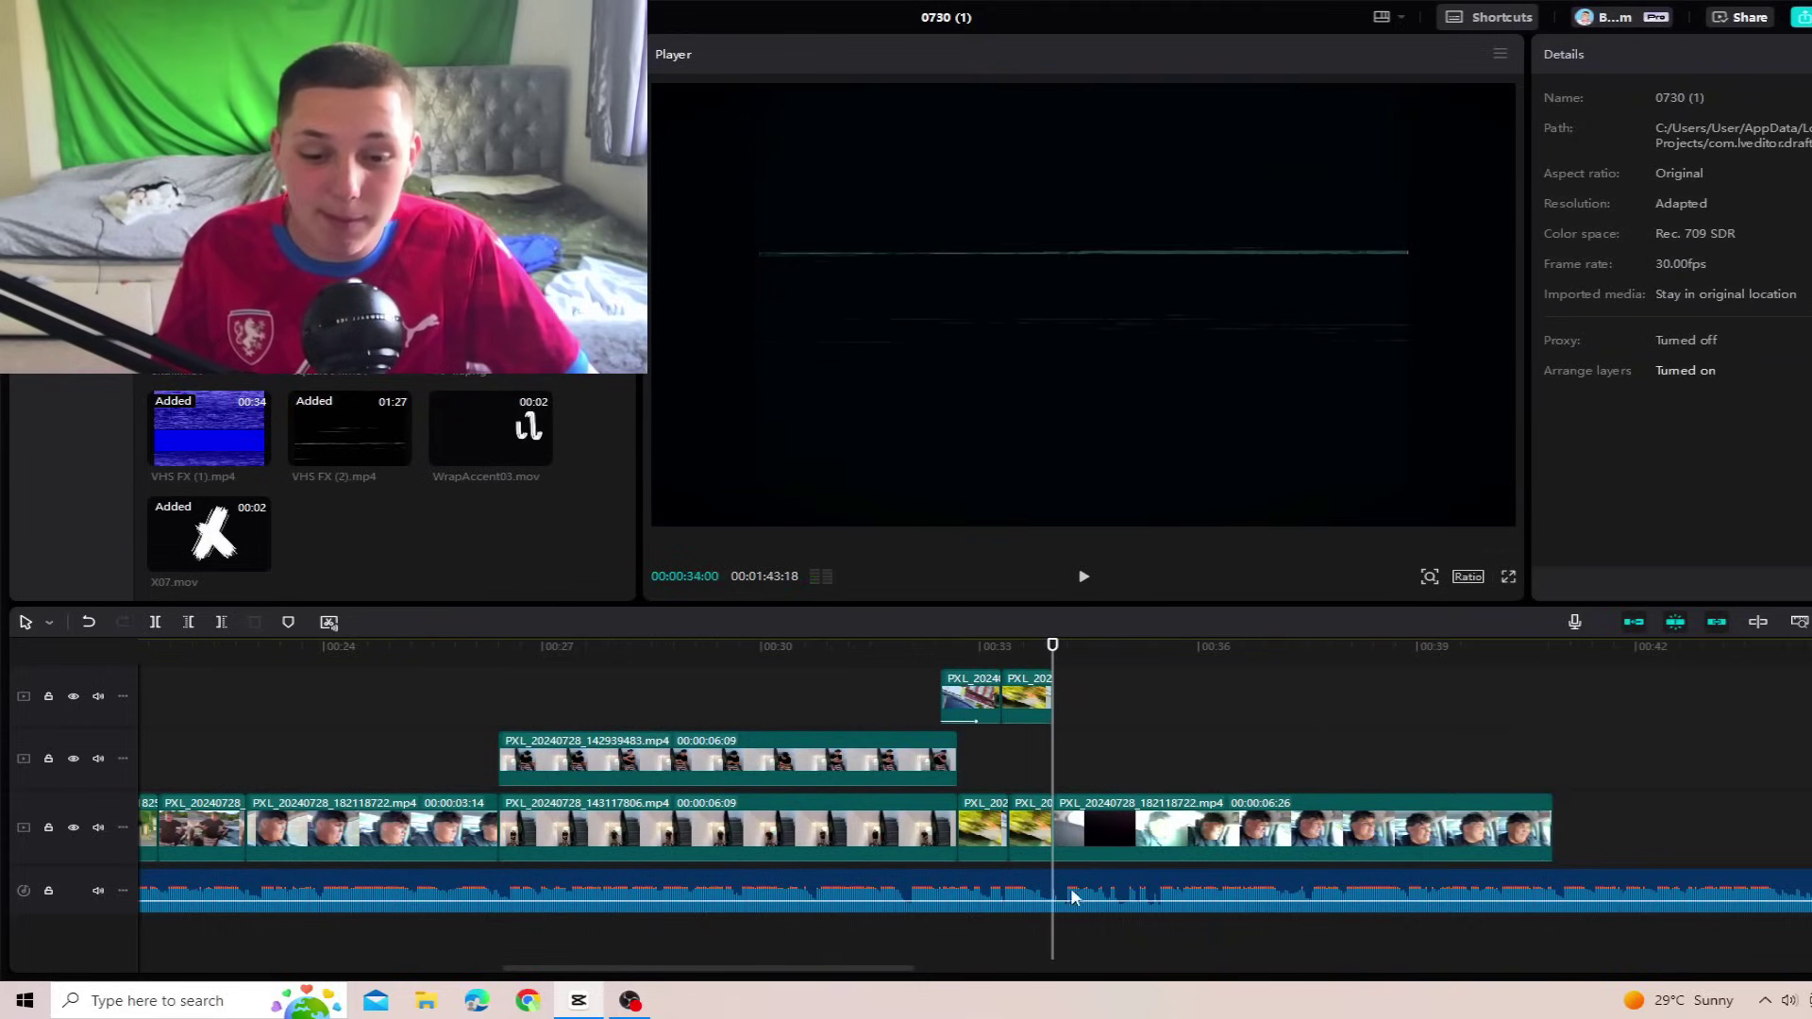
click(1136, 832)
key(v)
key(v)
click(1118, 886)
key(v)
click(1173, 804)
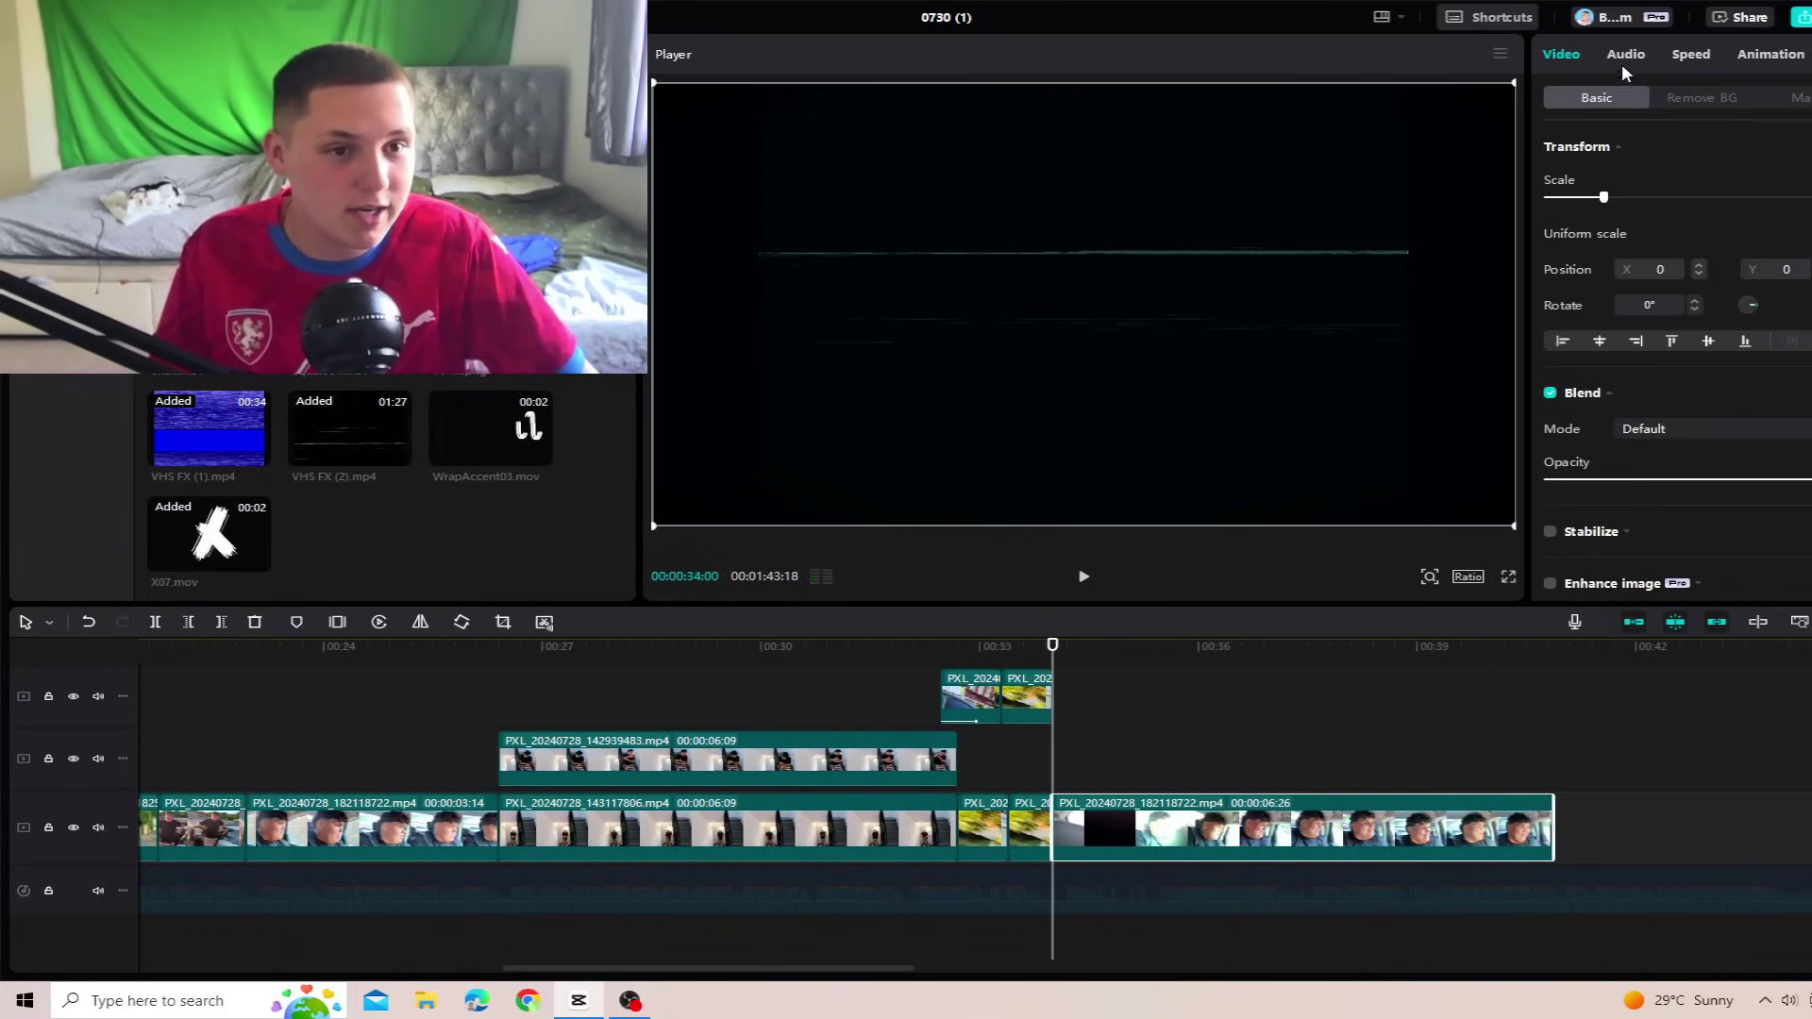
click(1625, 54)
click(1758, 198)
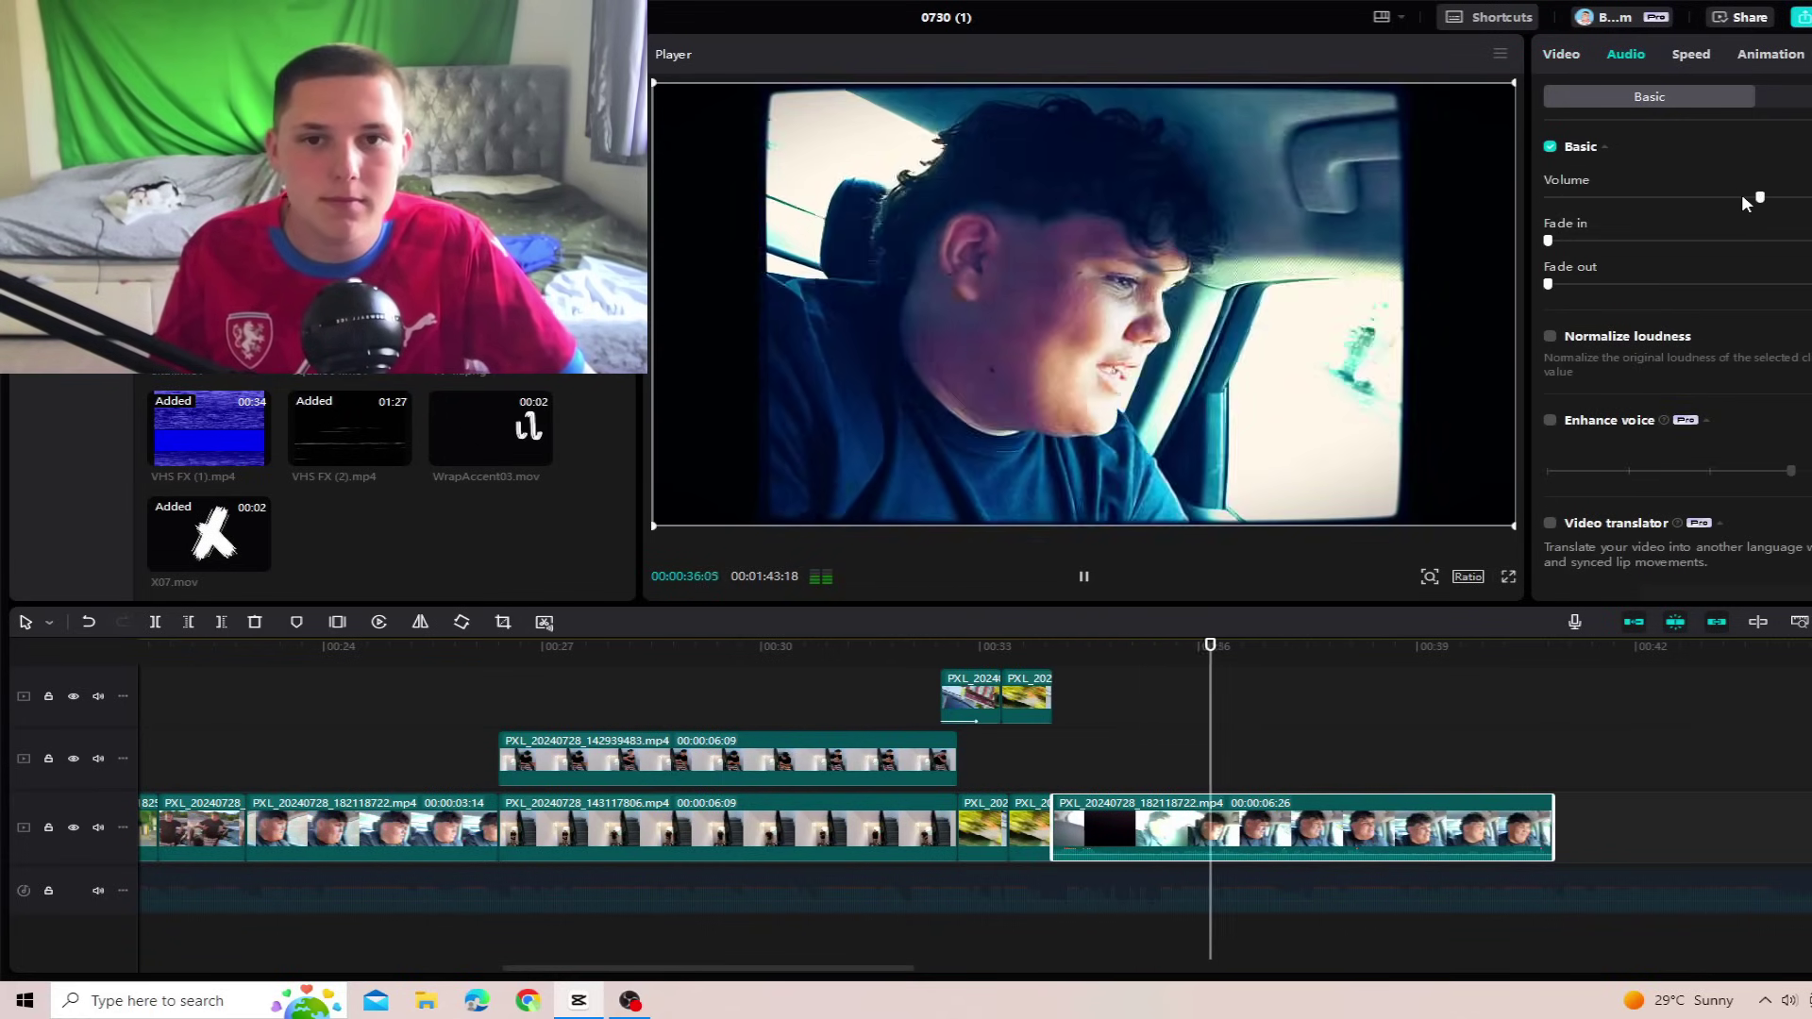
Step: Replace the last car clip with an extended copy of car park clip PXL_20240728_181815793.mp4, 00:00:08:18 long, at the end of the main track
key(Delete)
scroll(395, 517, up, 3)
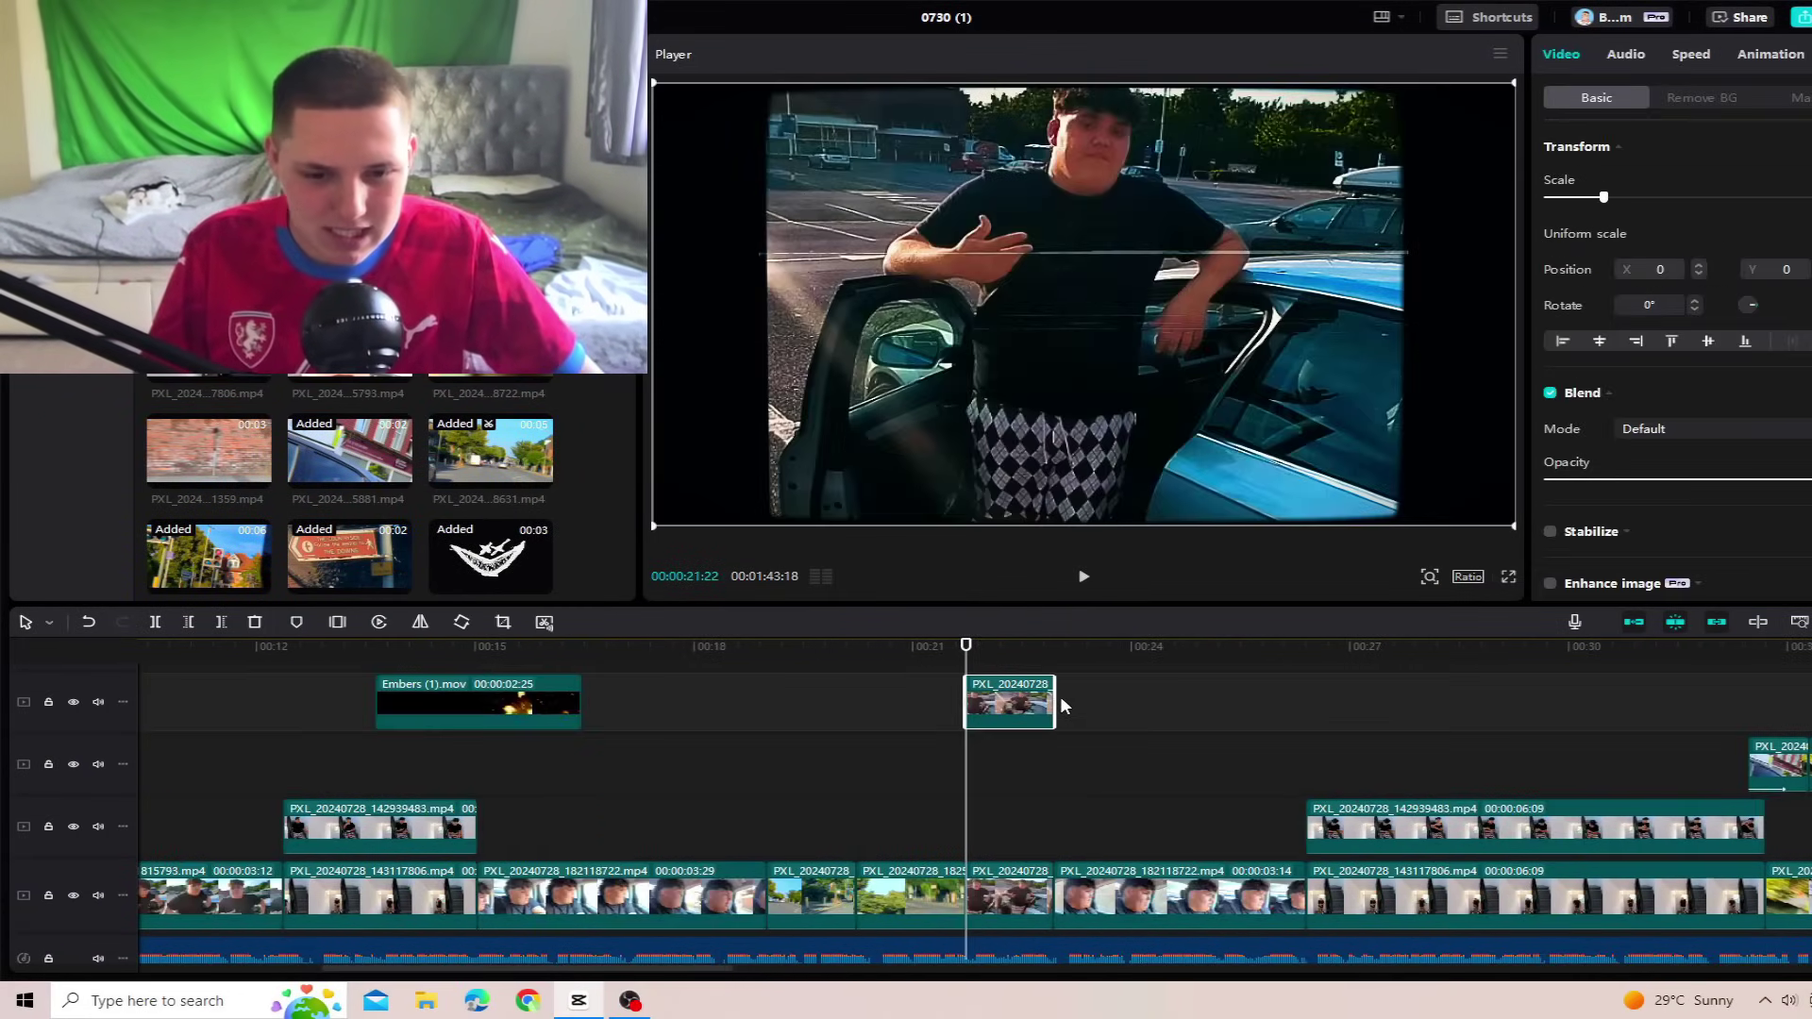
drag(1055, 706, 1808, 706)
drag(470, 708, 1398, 892)
Step: Play the newly placed car park clip from its start against the music
click(1369, 843)
key(space)
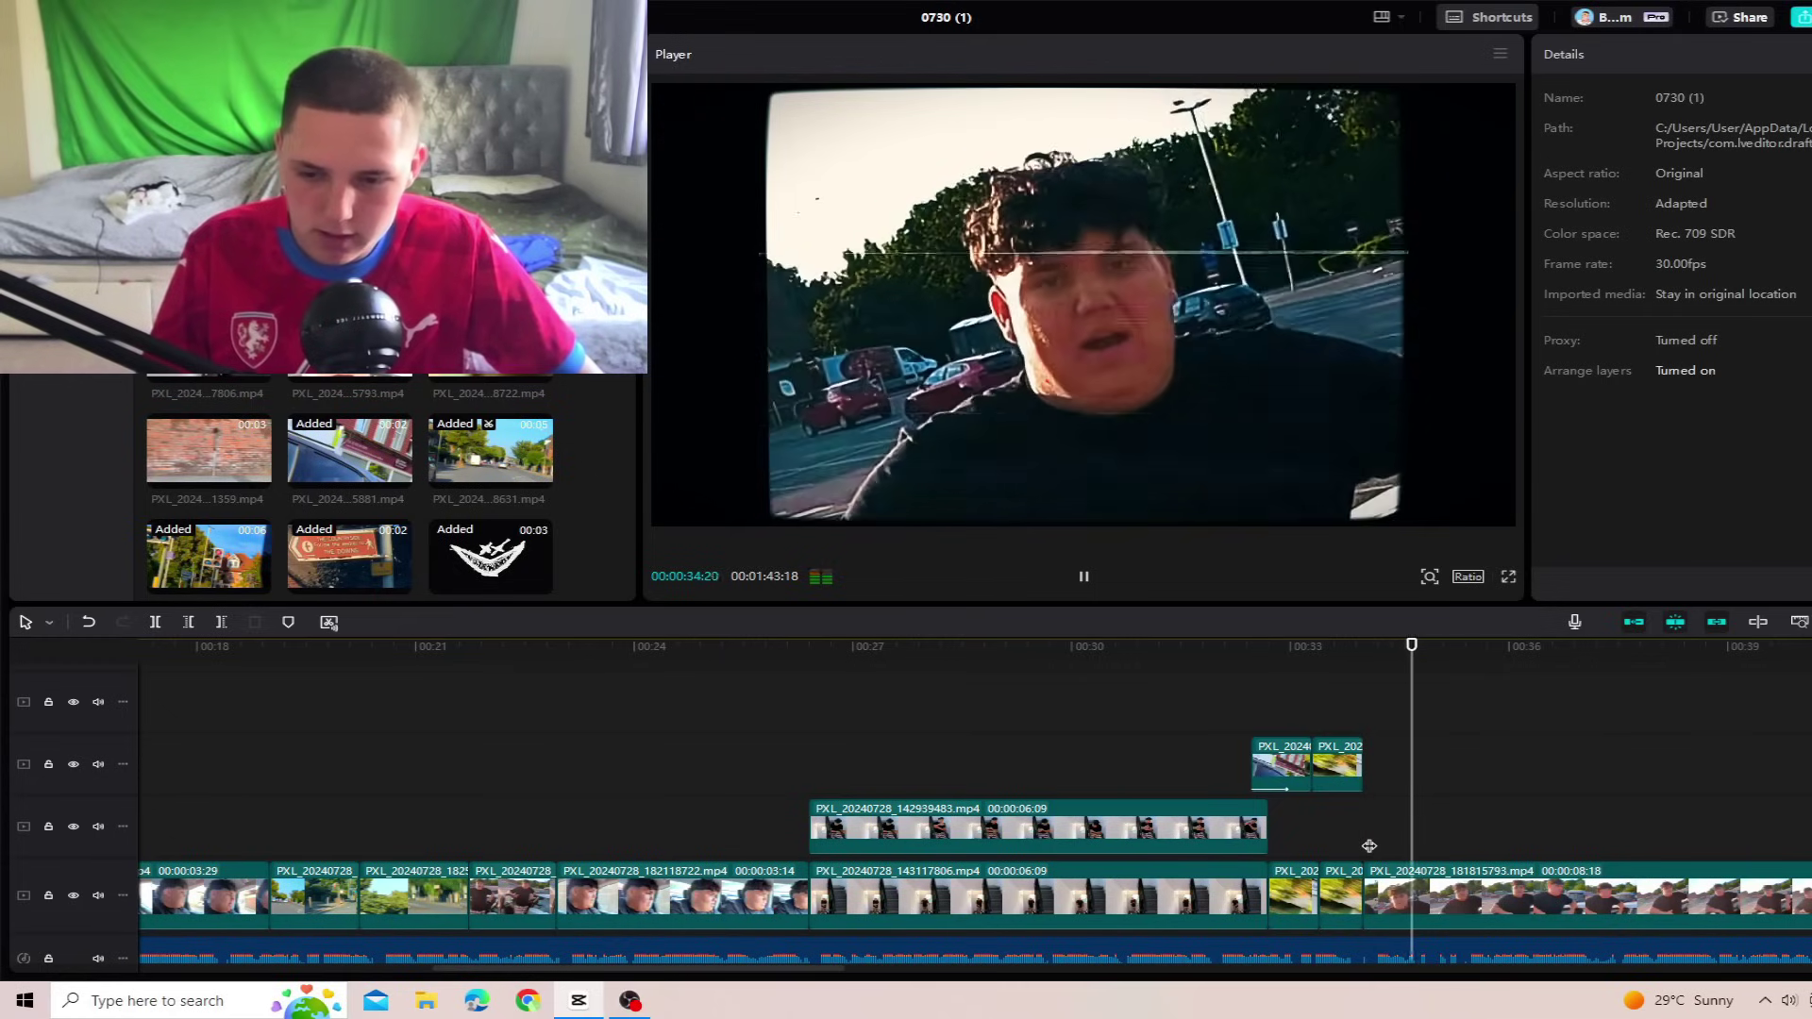
click(1368, 846)
key(space)
scroll(1274, 883, right, 5)
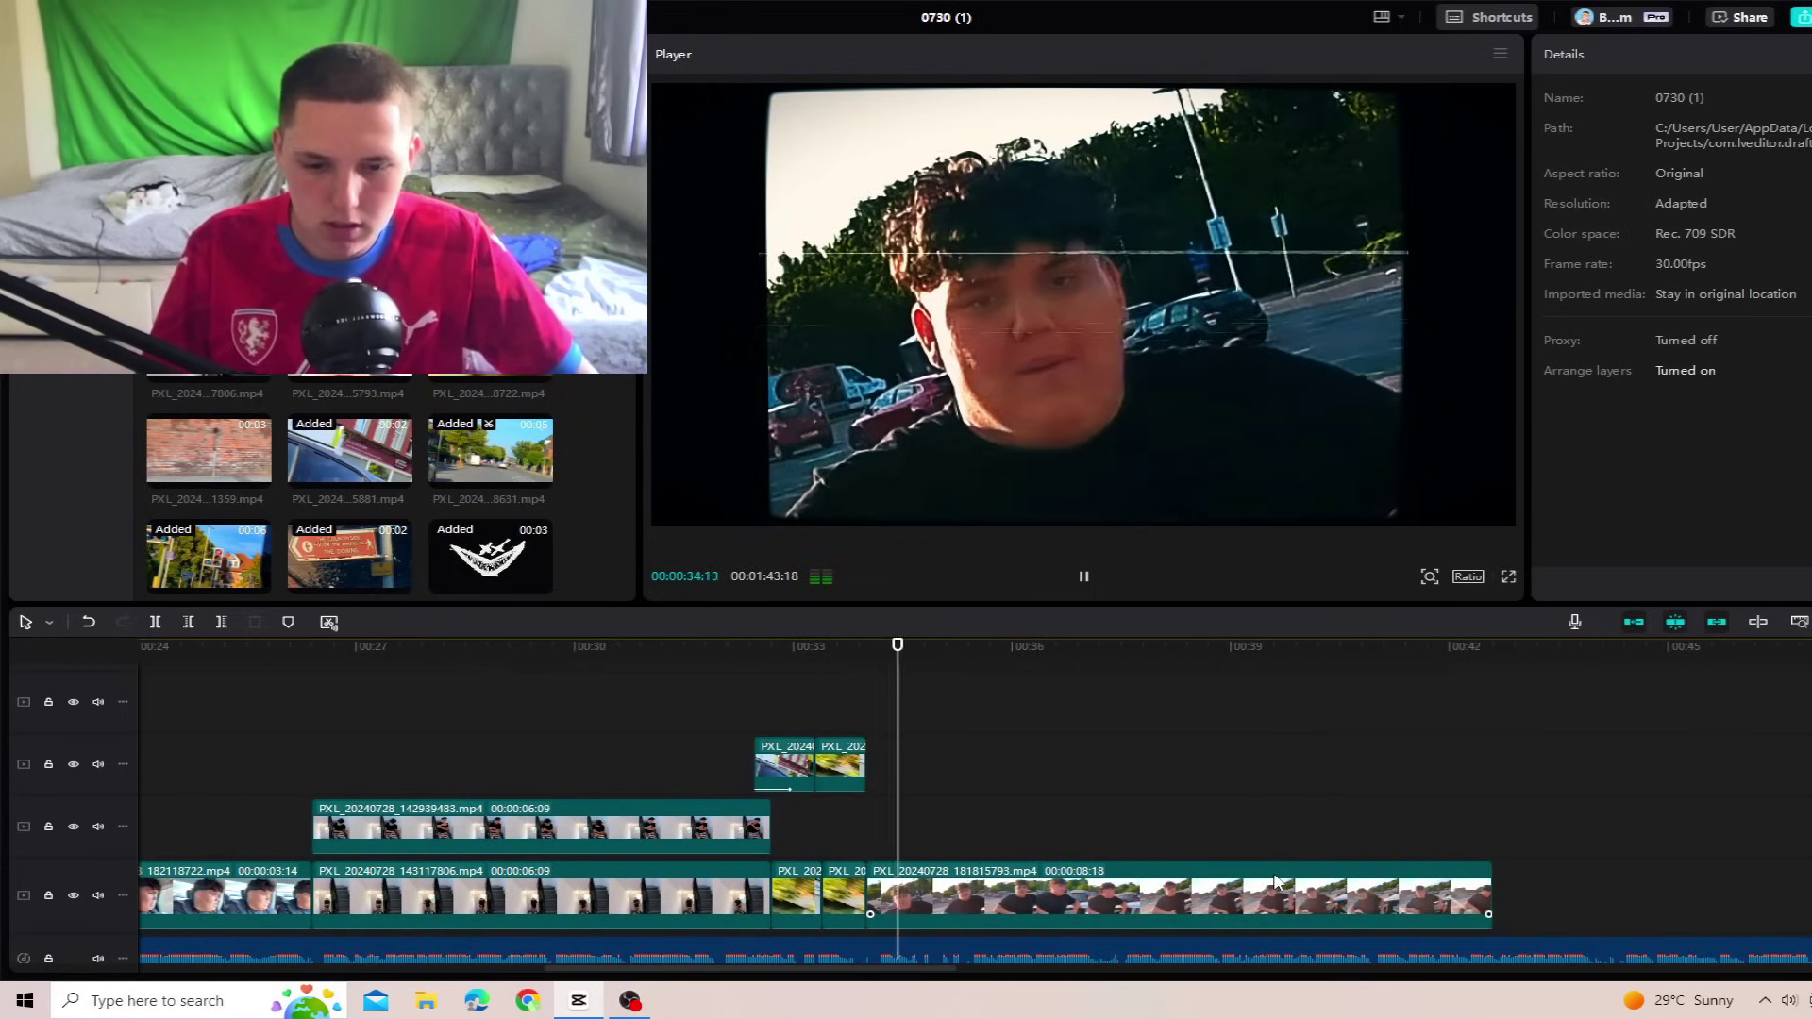
key(space)
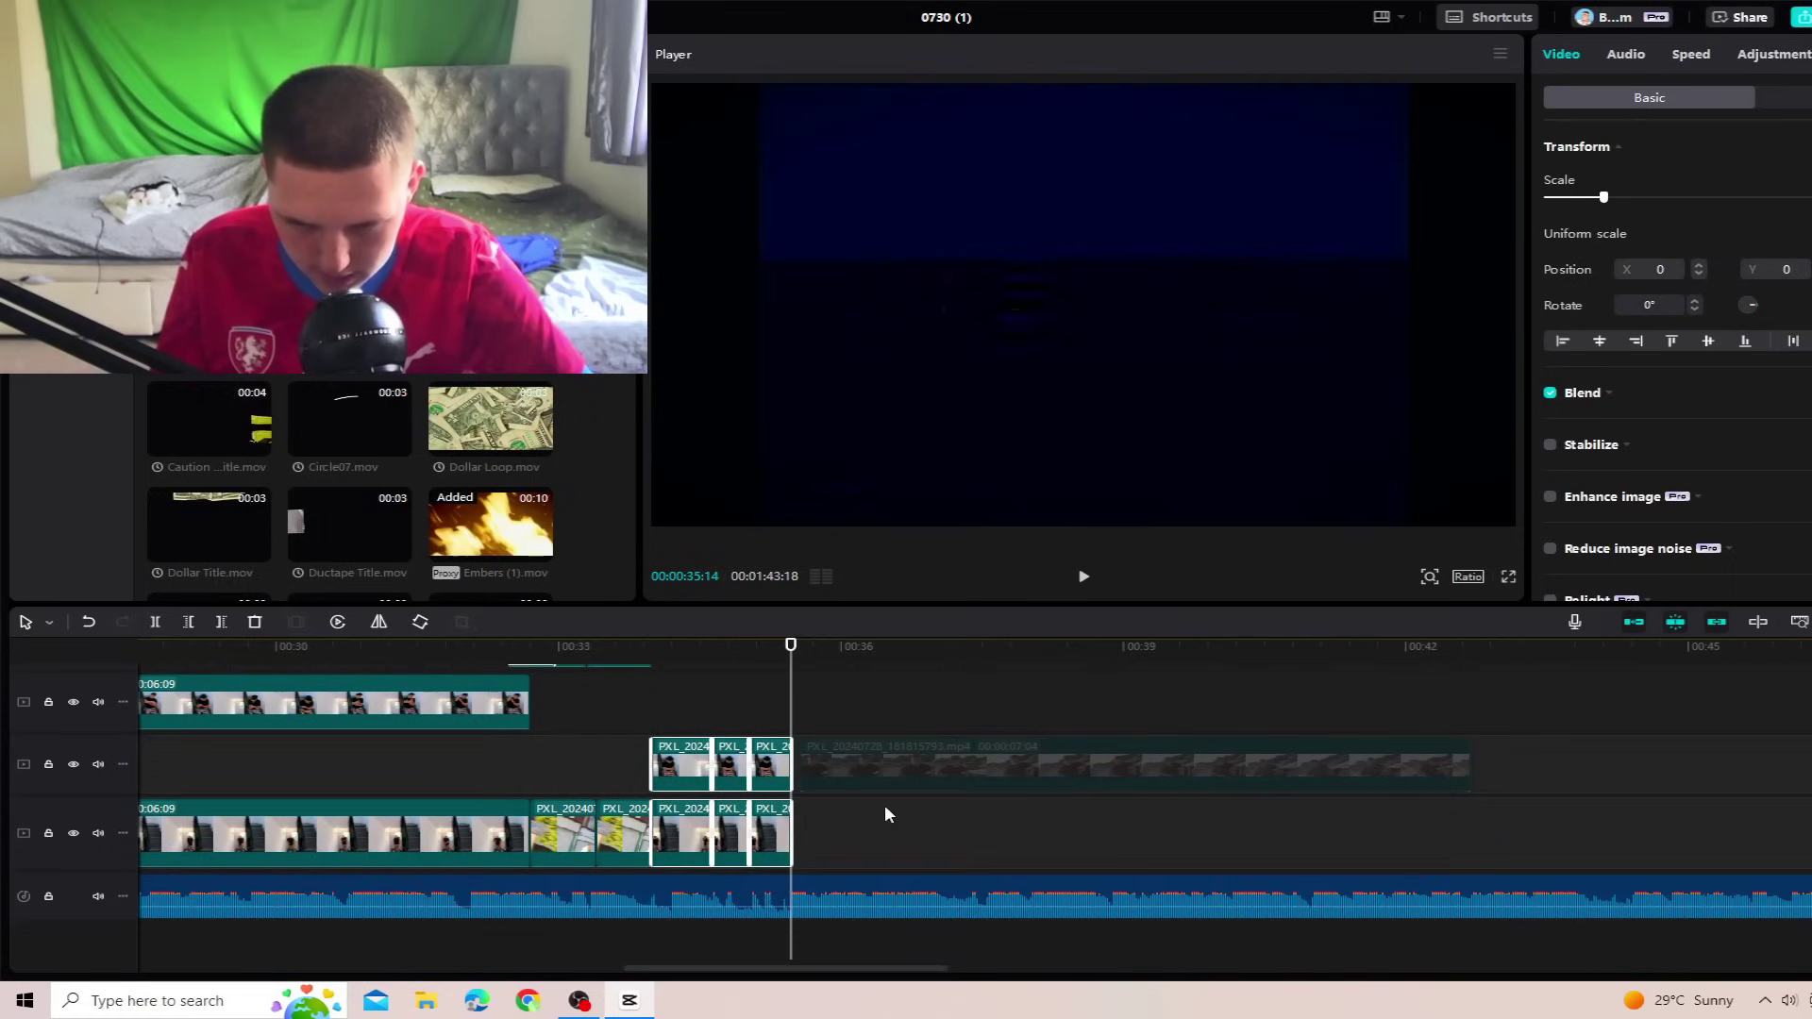
Step: Move the disabled car park clip PXL_20240728_181815793.mp4 from the overlay track to the main track, directly after the three short stairwell clips
click(868, 799)
drag(870, 804, 871, 819)
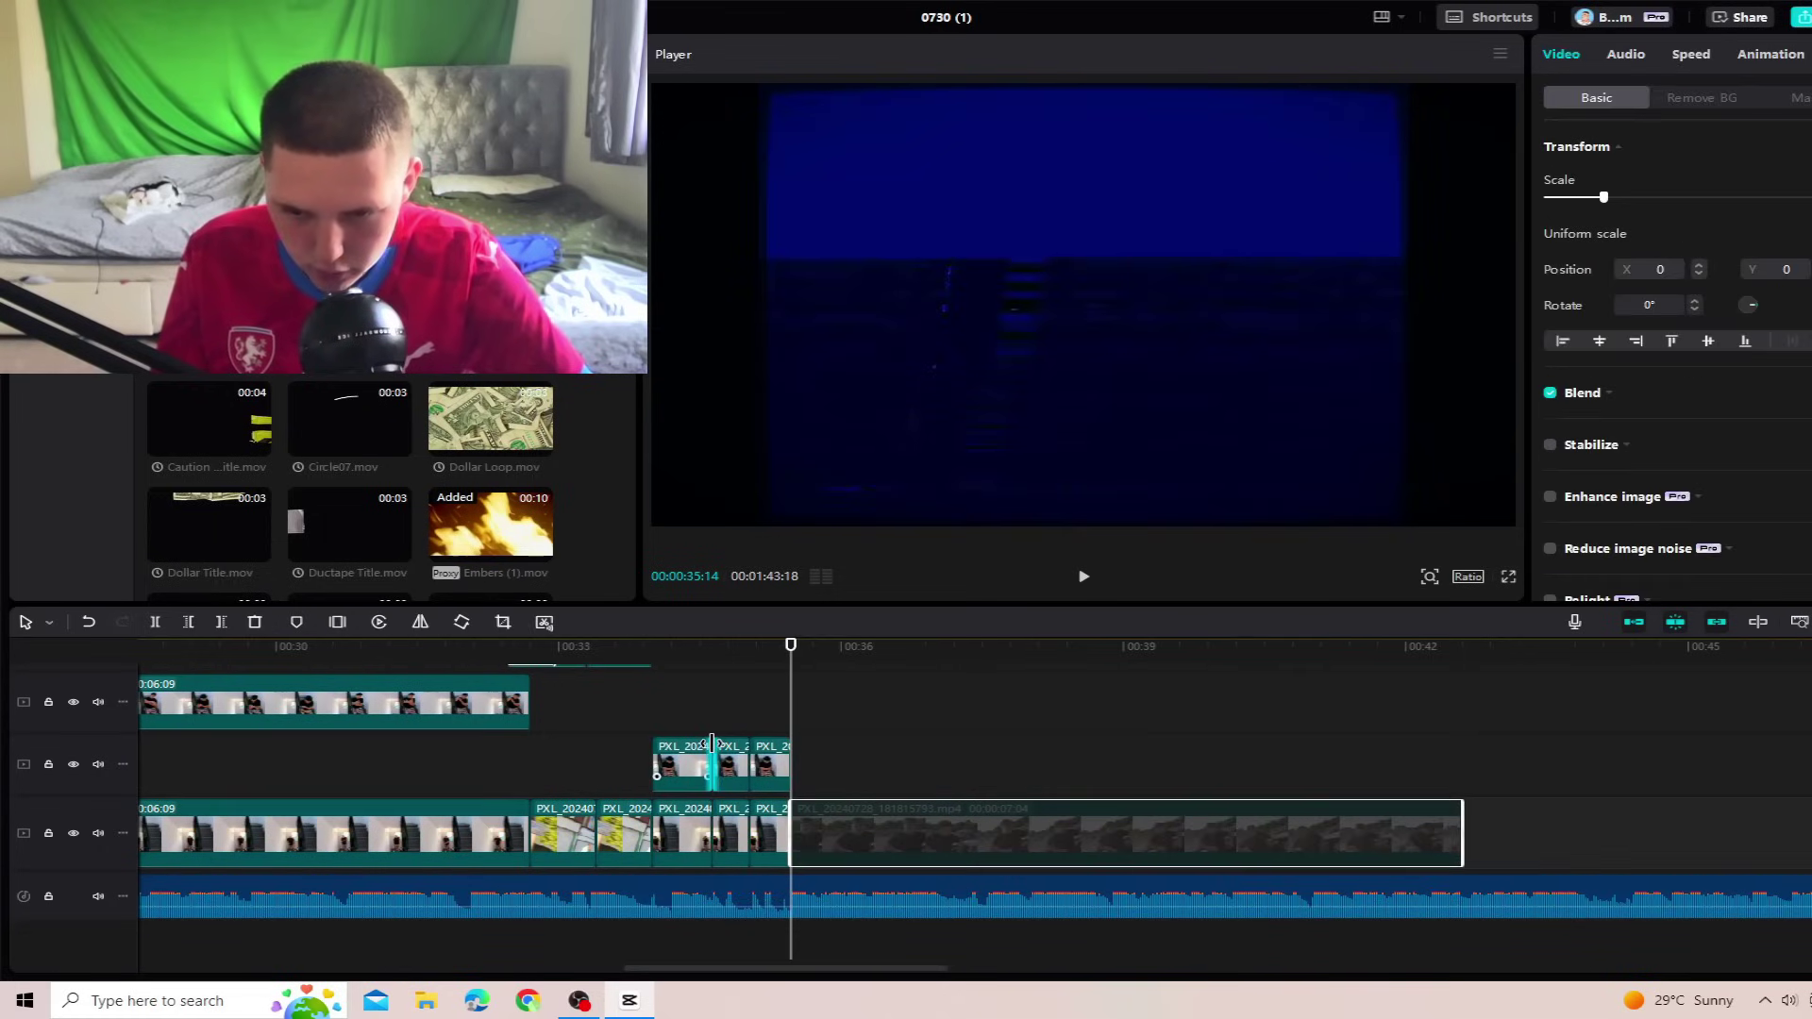
Step: Try to reverse the middle one of the three short stairwell overlay clips and replay that passage
click(725, 755)
click(381, 623)
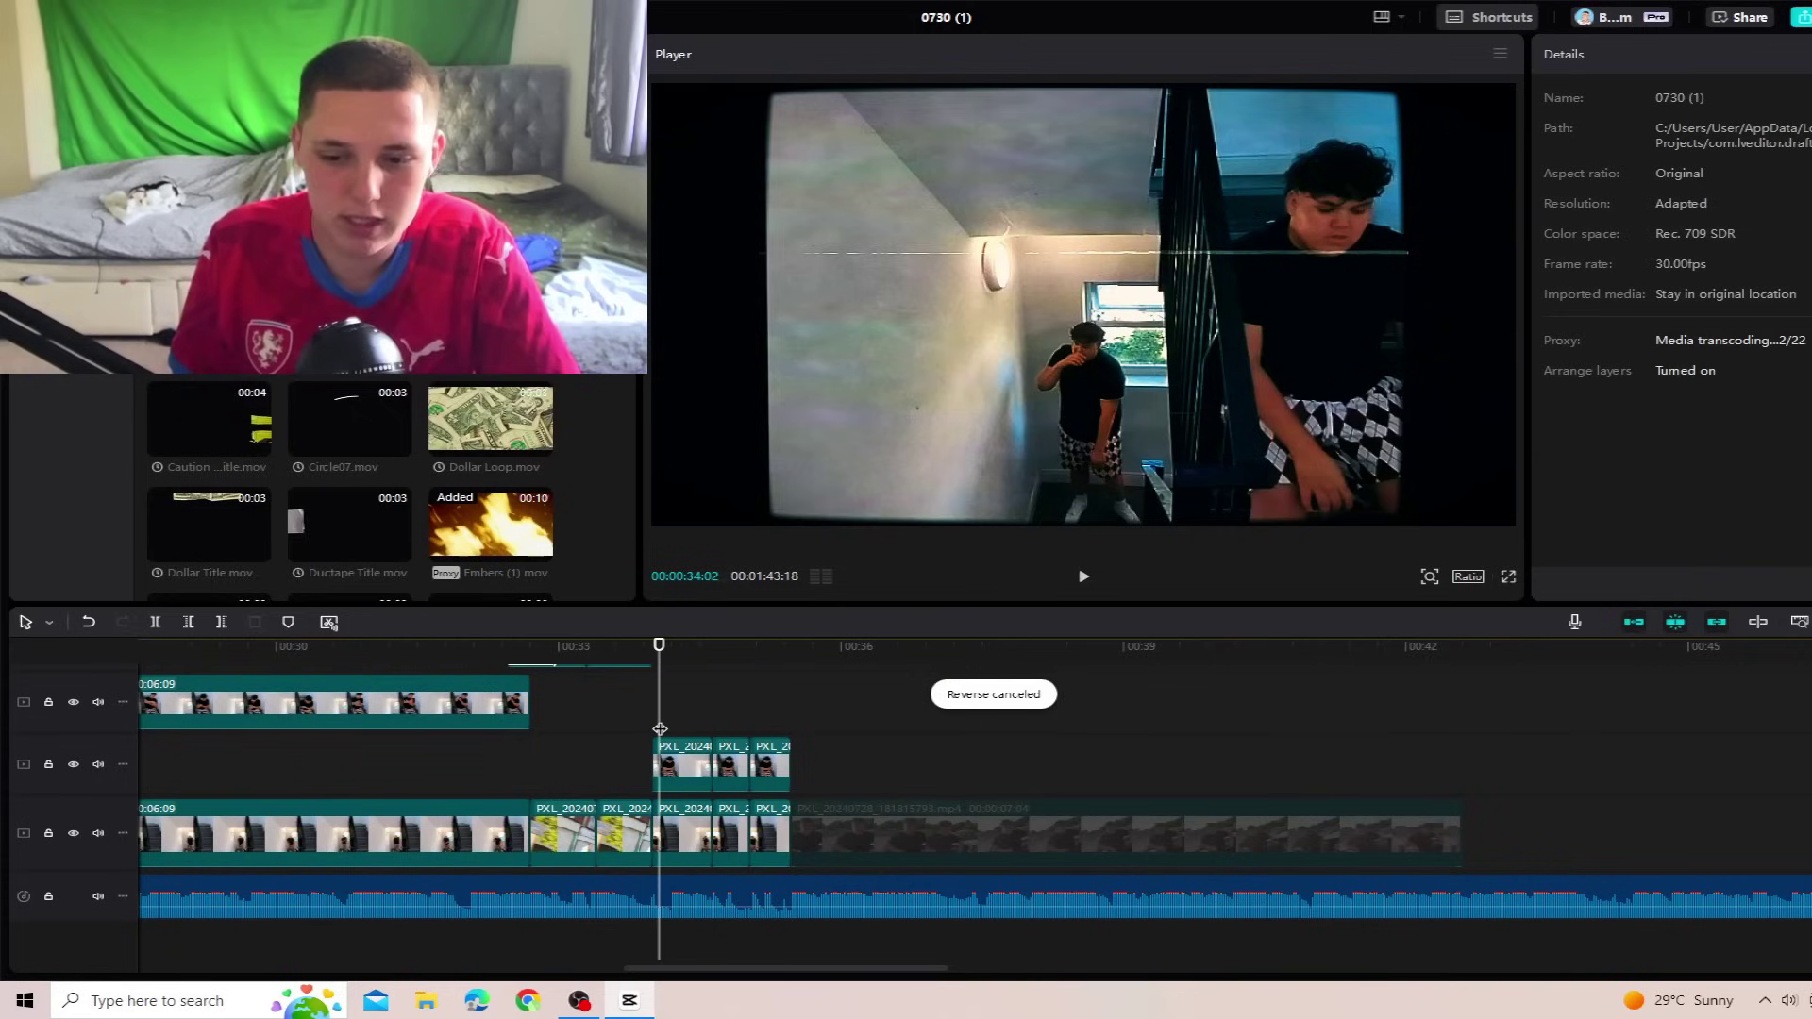
key(space)
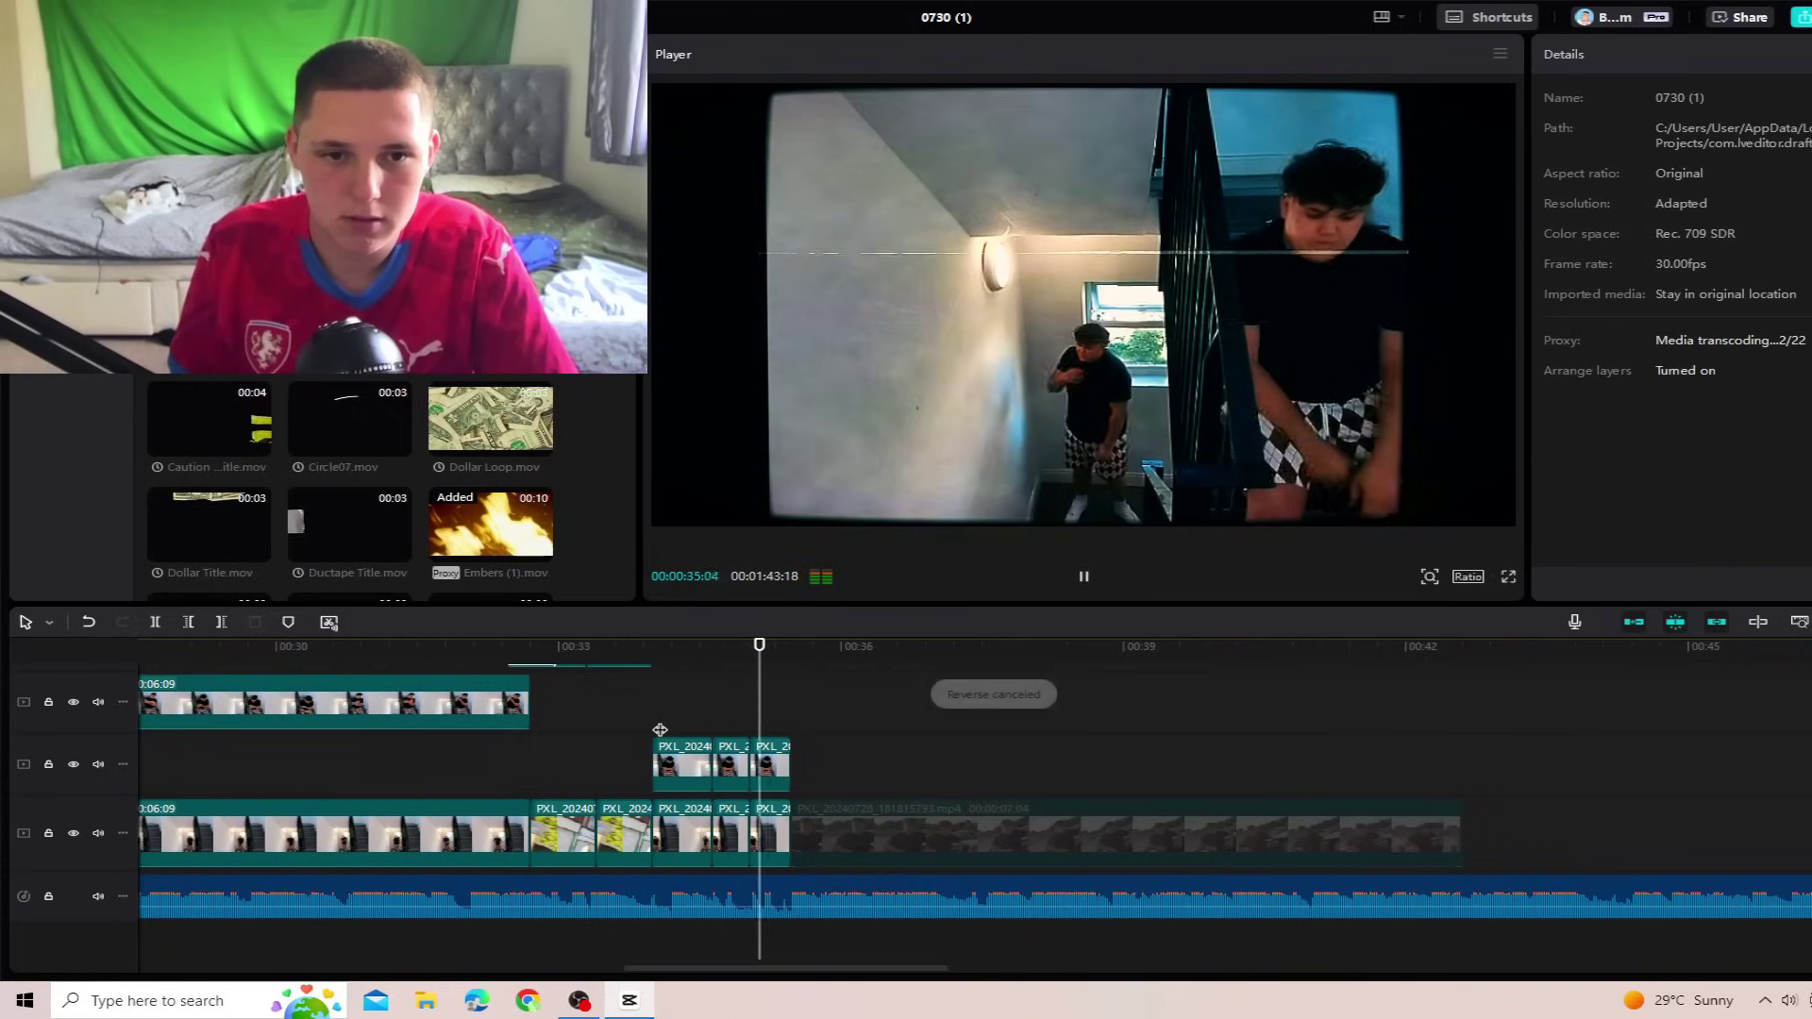
click(659, 729)
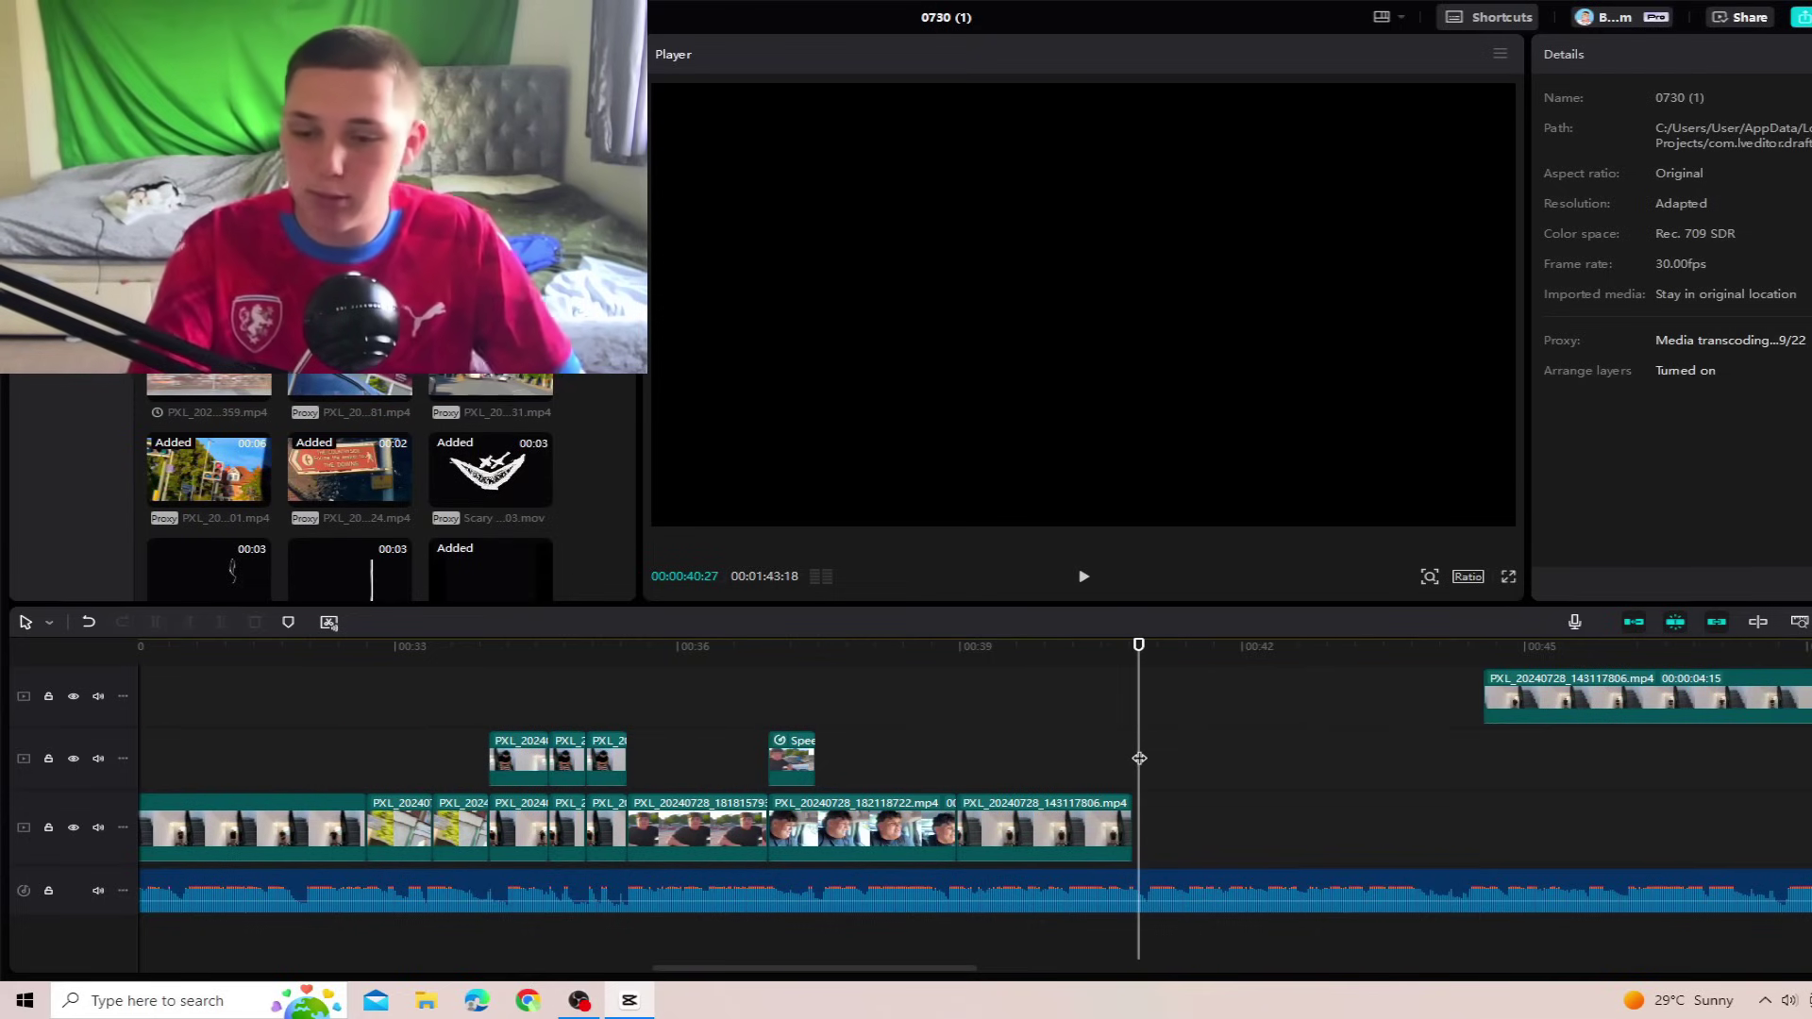
Step: Place Dollar Loop.mov on the main track after the 00:00:04:11 stairwell clip and append a second 00:00:02:01 copy directly behind it
scroll(545, 398, down, 5)
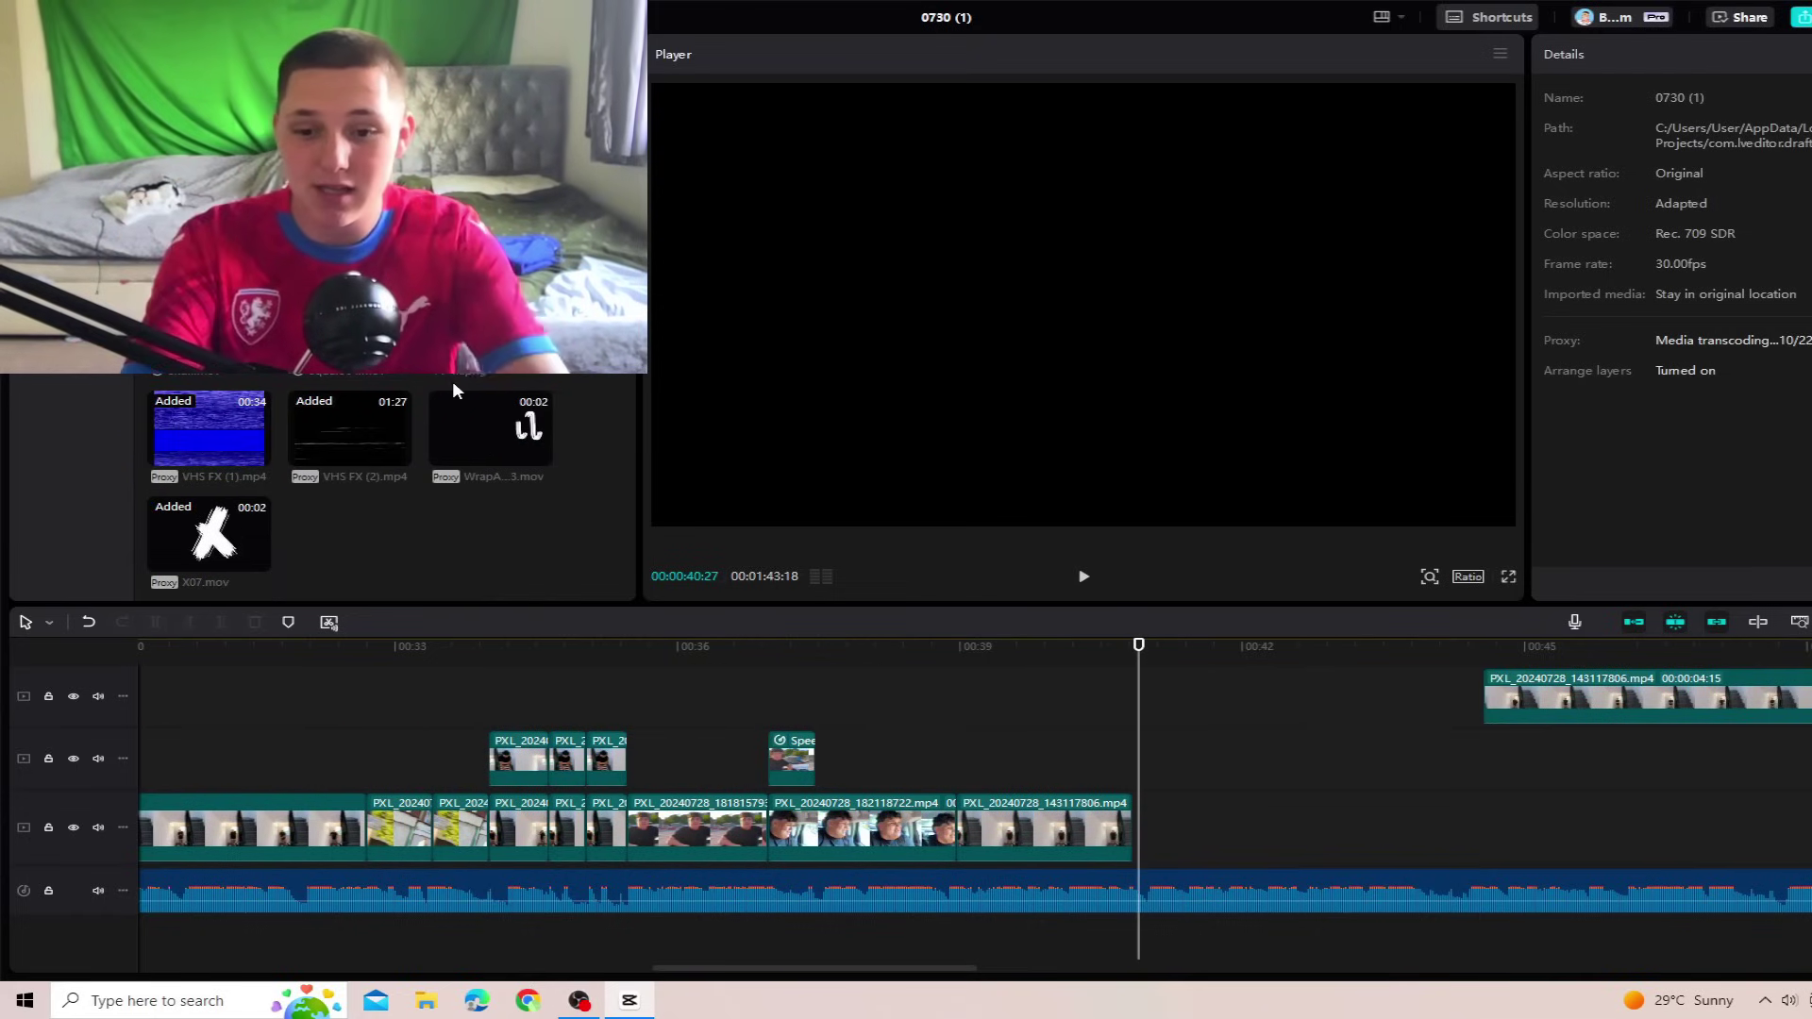
scroll(255, 481, up, 3)
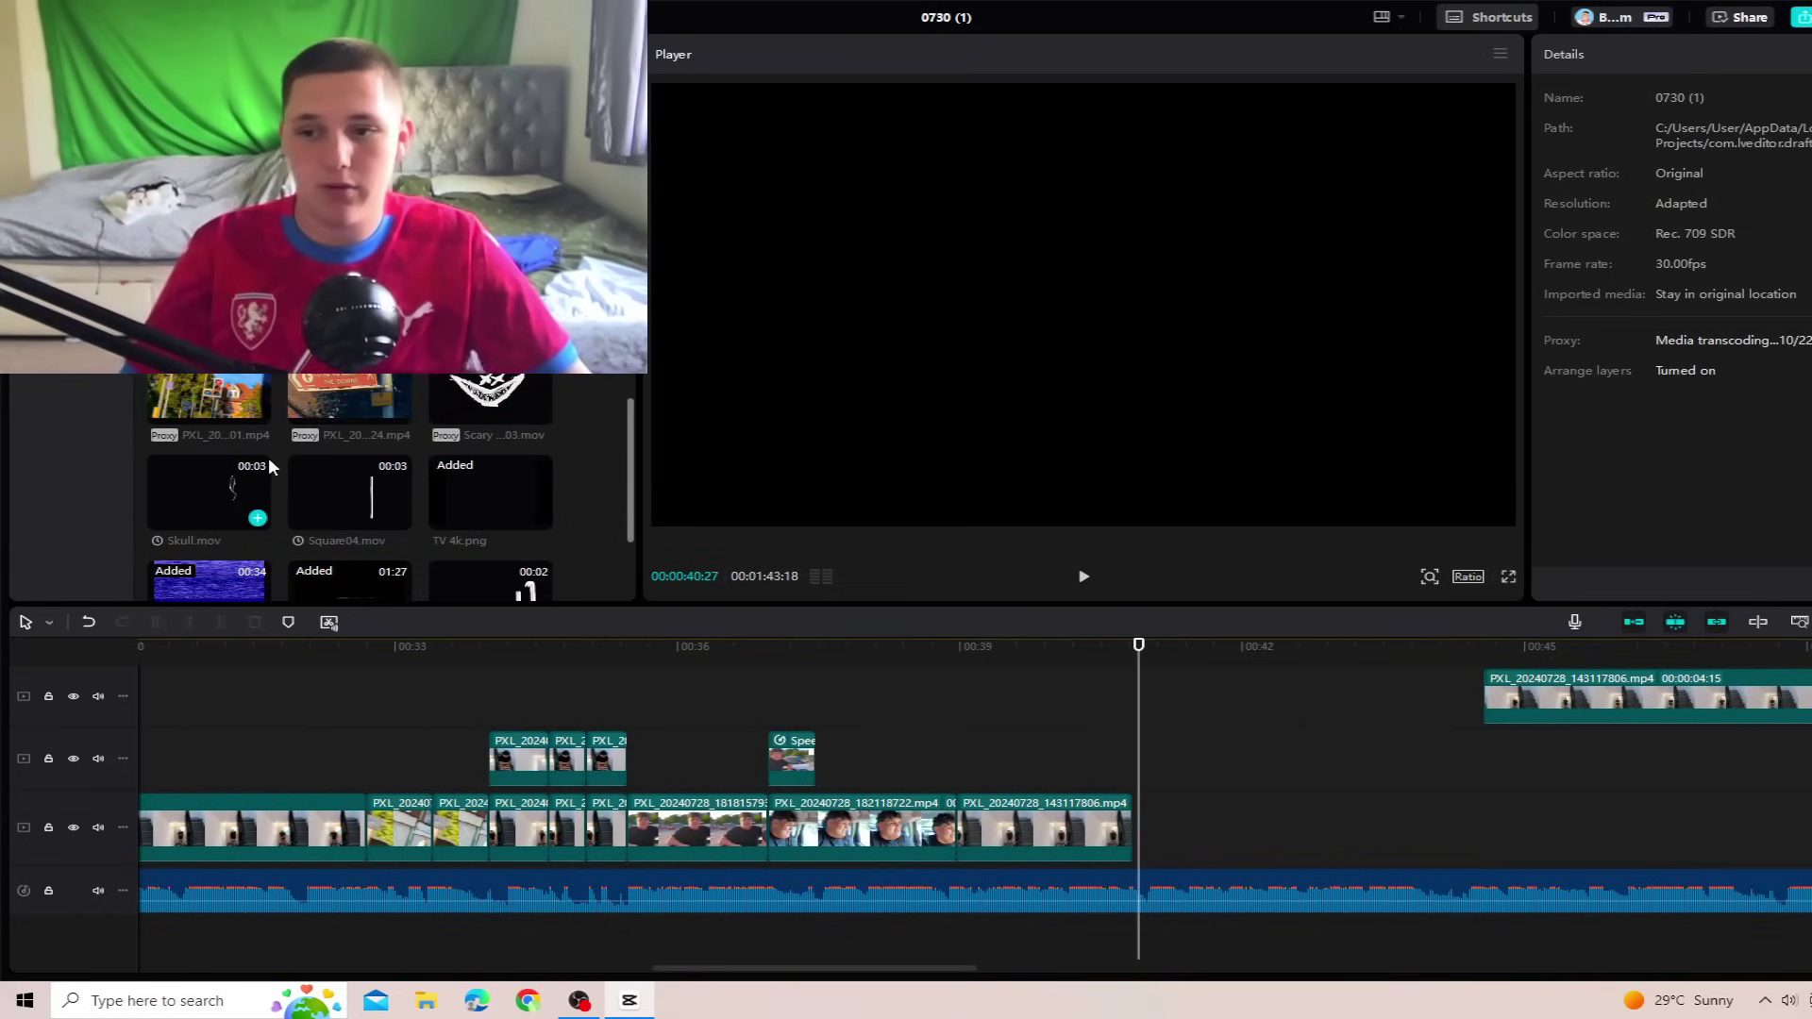
scroll(269, 457, up, 2)
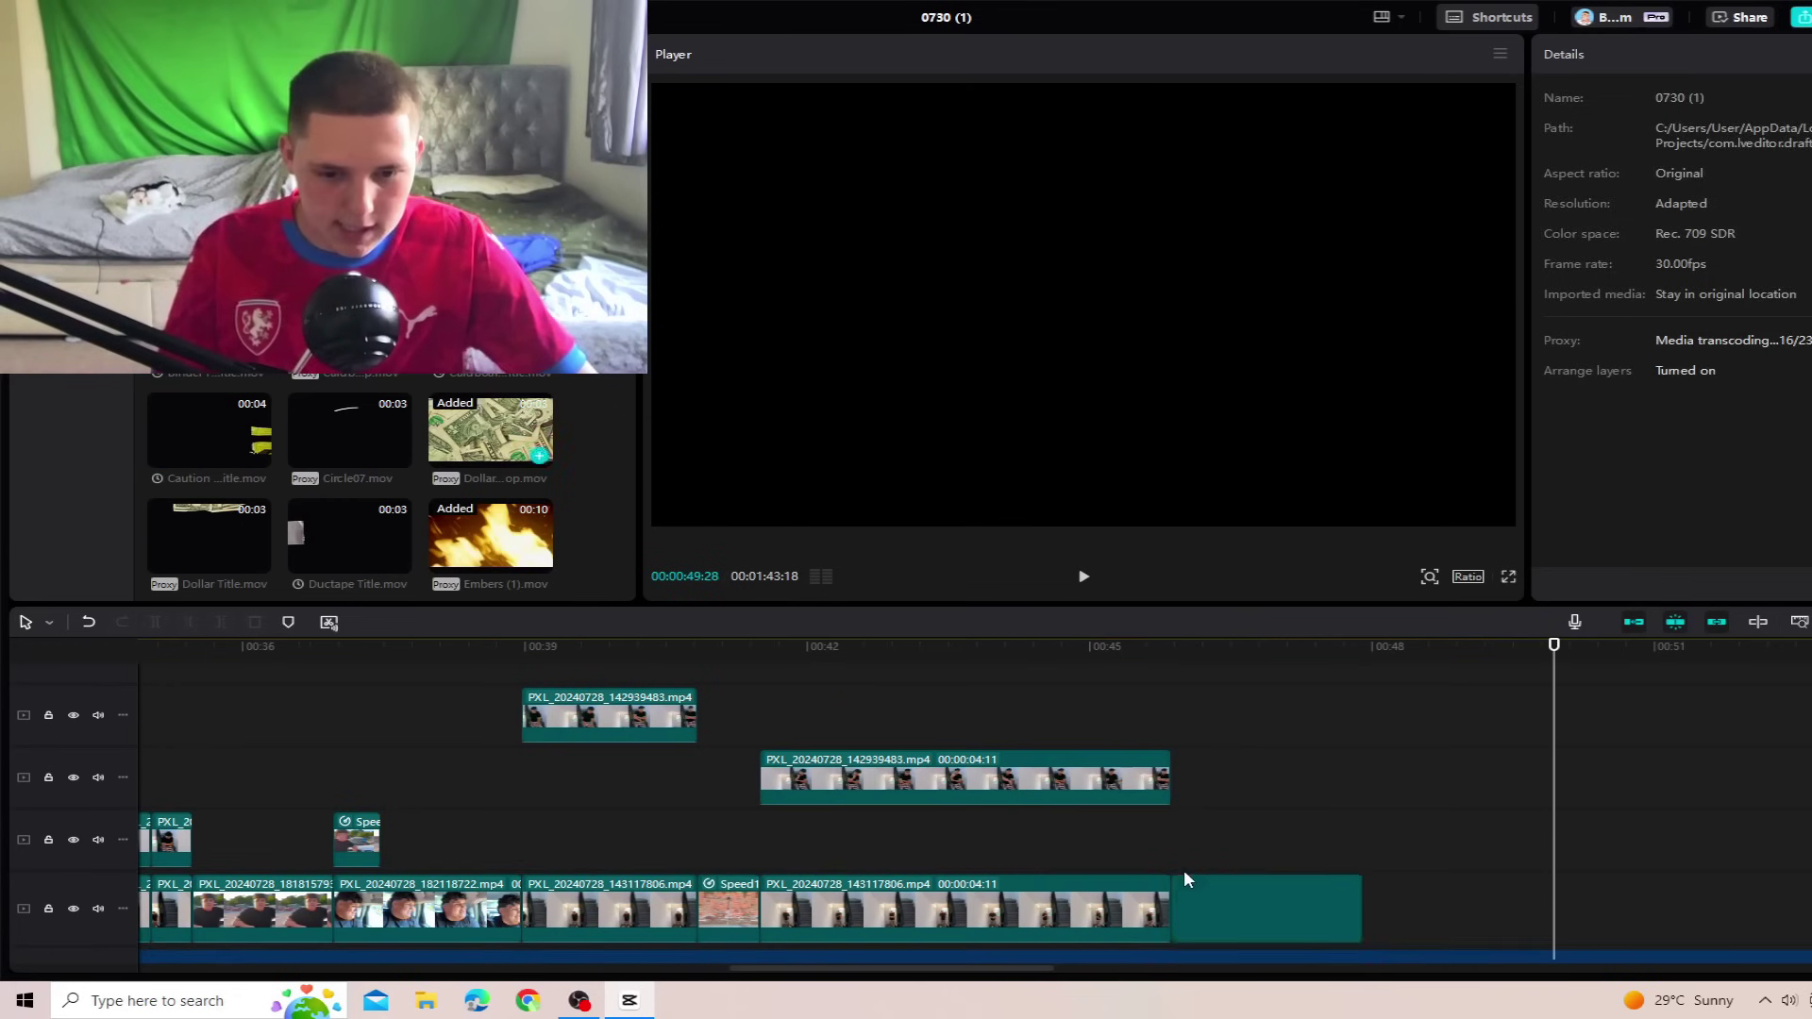
click(1178, 897)
click(1365, 866)
key(ctrl+v)
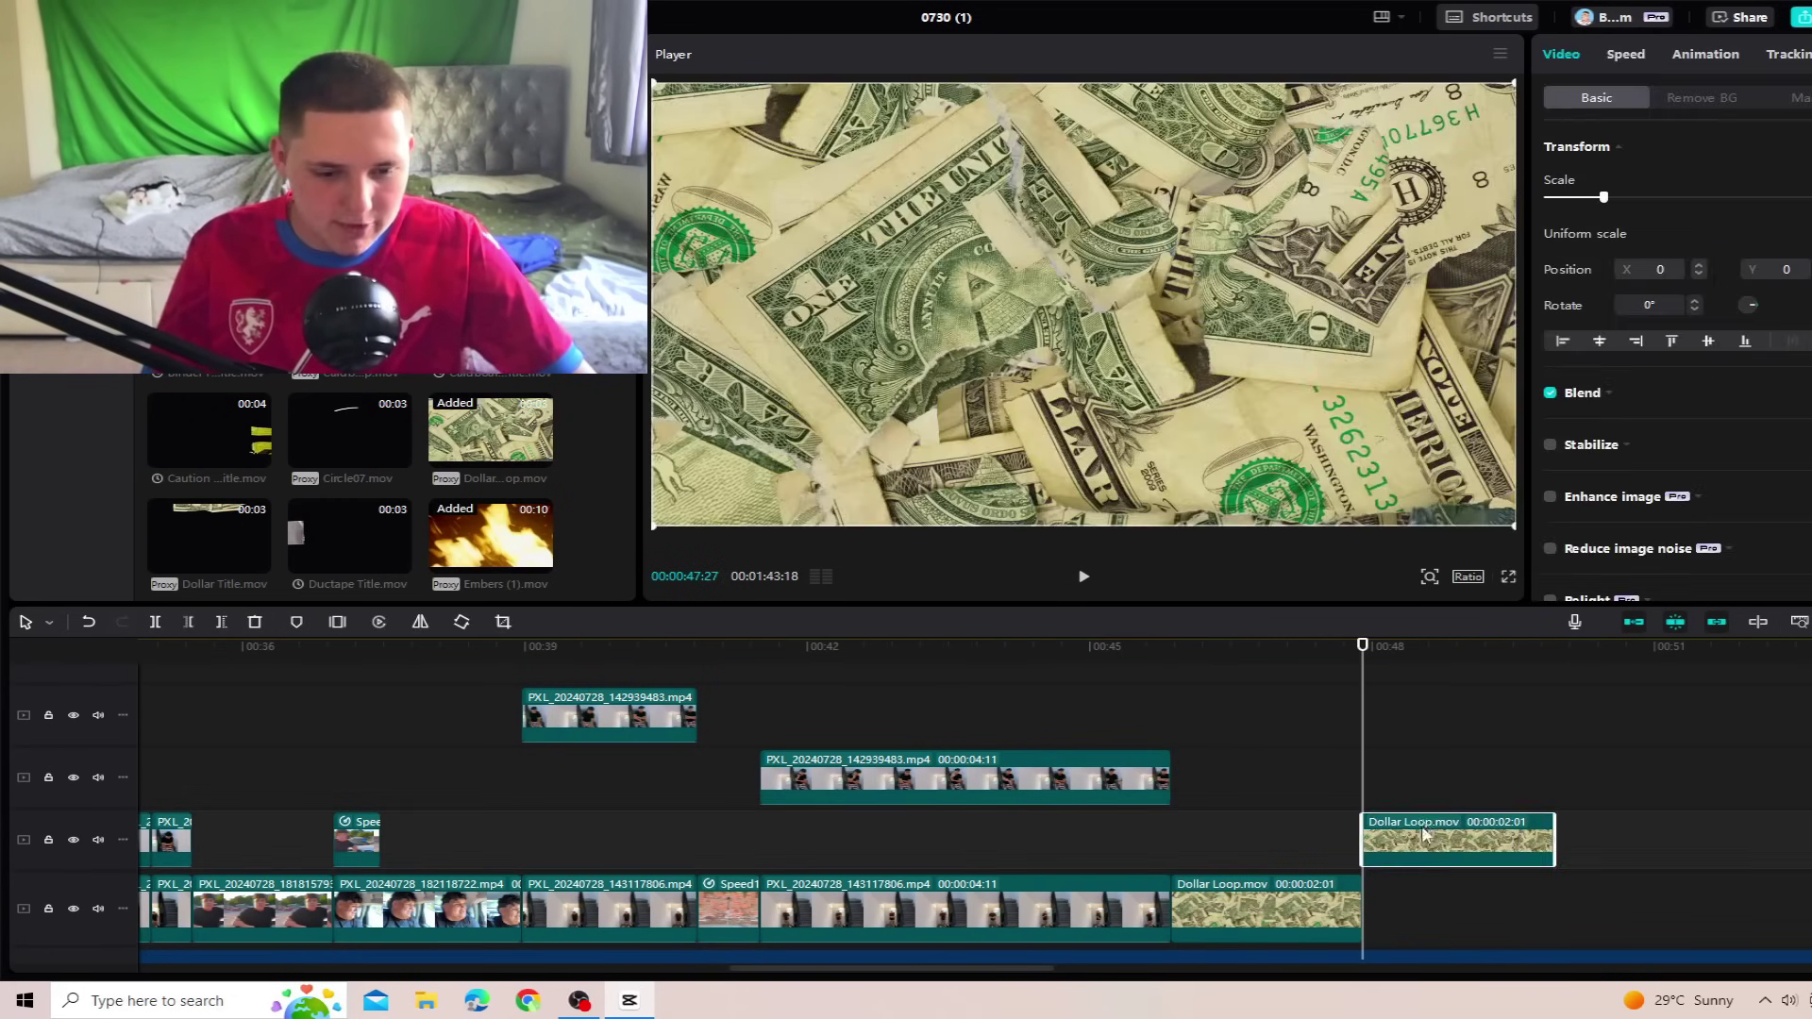
drag(1416, 842, 1415, 906)
Step: Play the two consecutive Dollar Loop.mov clips from the end of the stairwell clip
scroll(1397, 902, right, 3)
click(998, 864)
key(space)
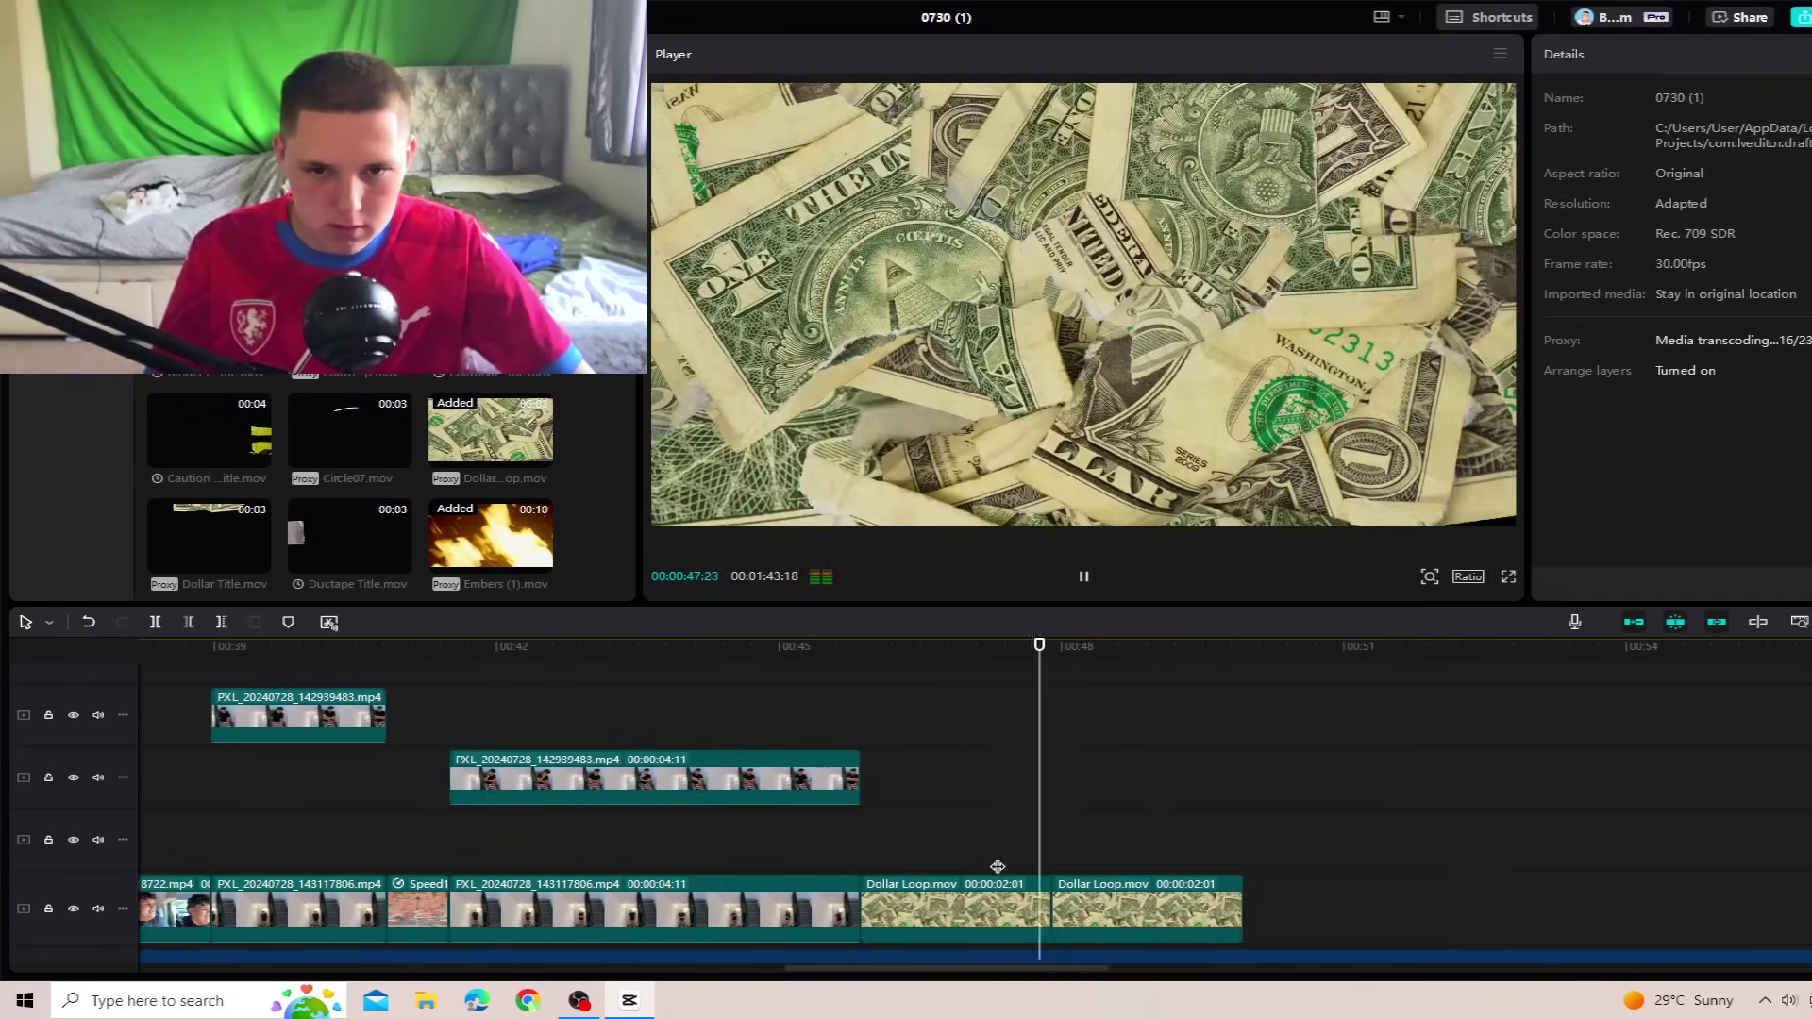
click(863, 855)
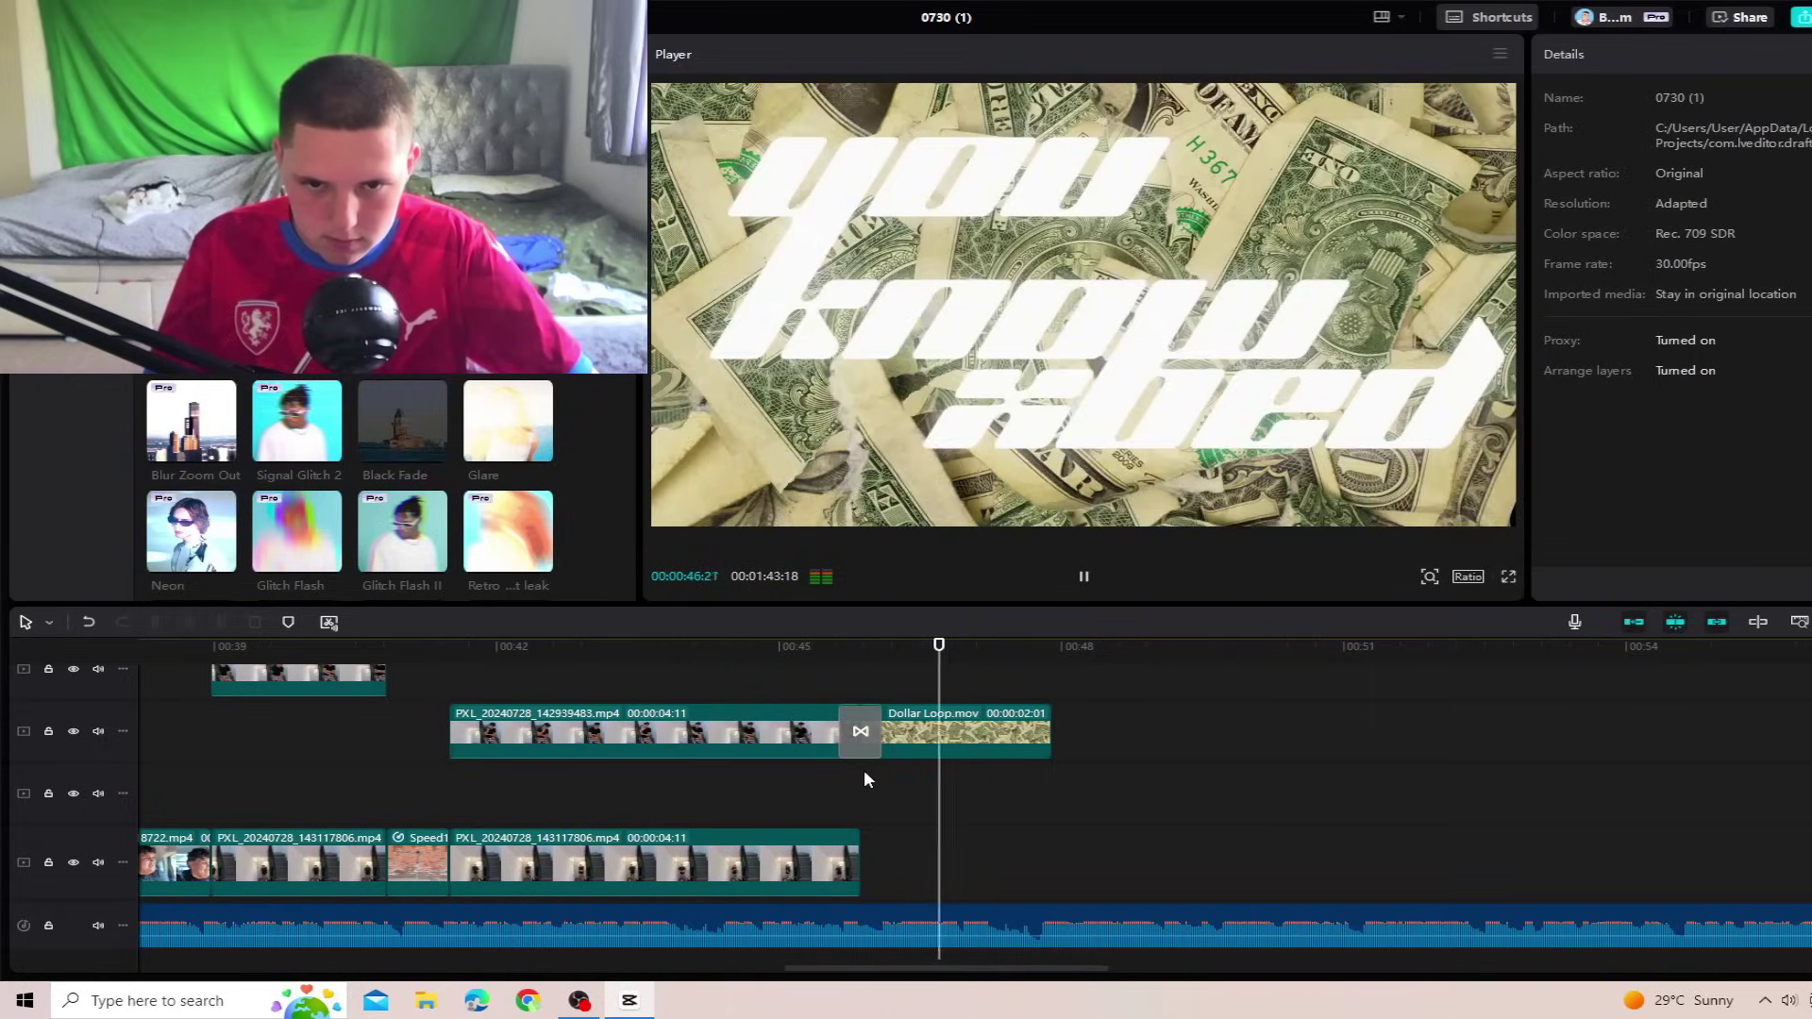
Step: Play the transition from the stairwell overlay clip into Dollar Loop.mov with the YOU, know and xbed titles
scroll(859, 746, up, 1)
click(856, 734)
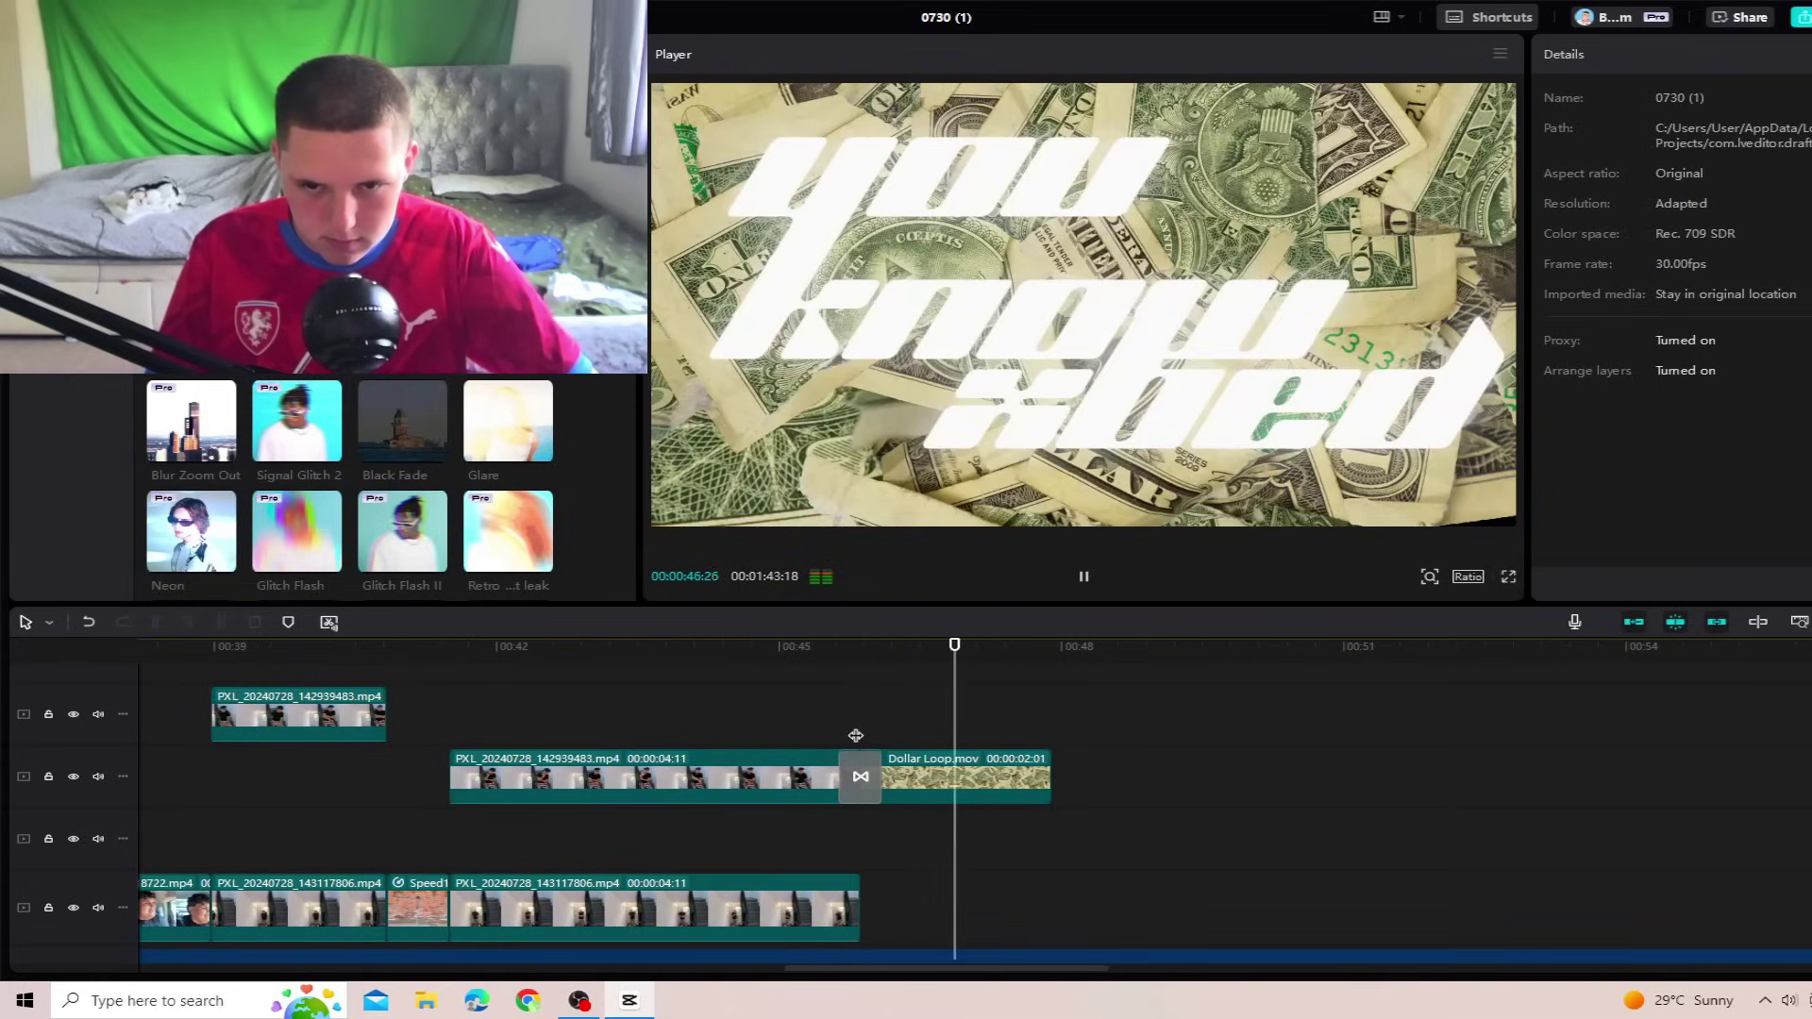
scroll(861, 732, up, 3)
click(869, 732)
key(space)
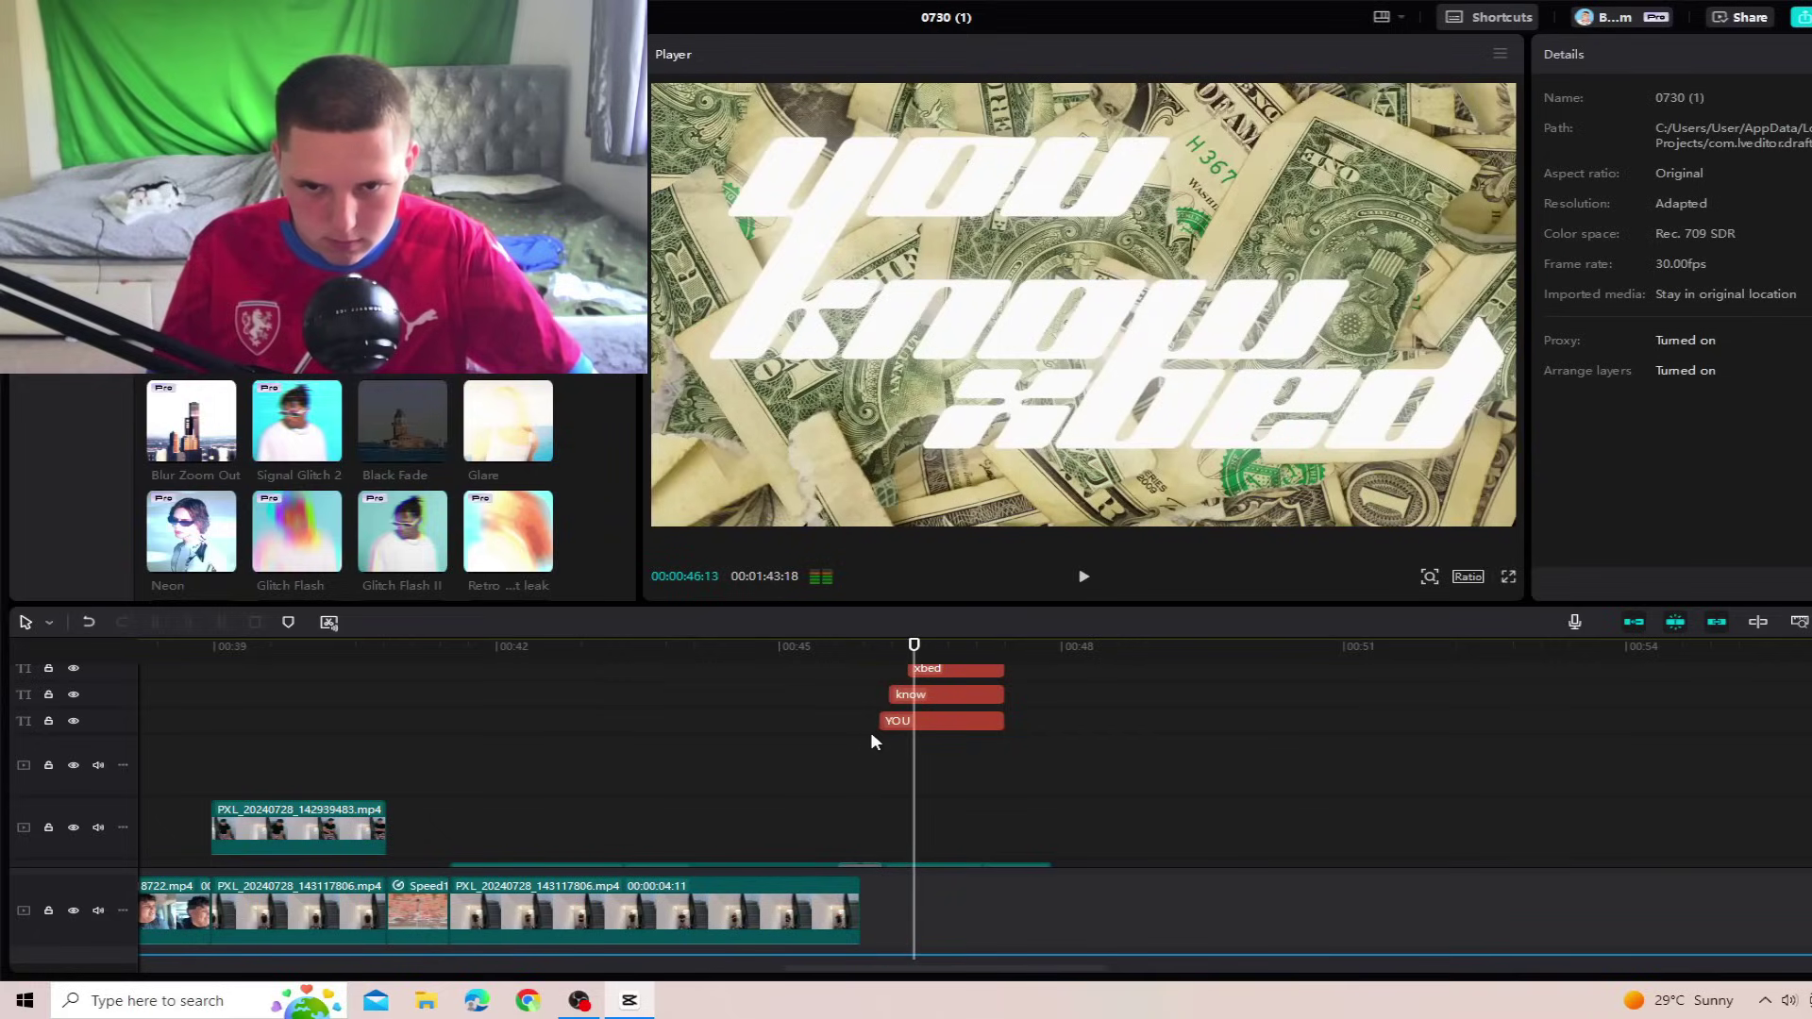
Step: Shift the xbed title slightly later on the timeline and replay the three titles over Dollar Loop.mov
scroll(923, 712, up, 1)
click(932, 691)
key(space)
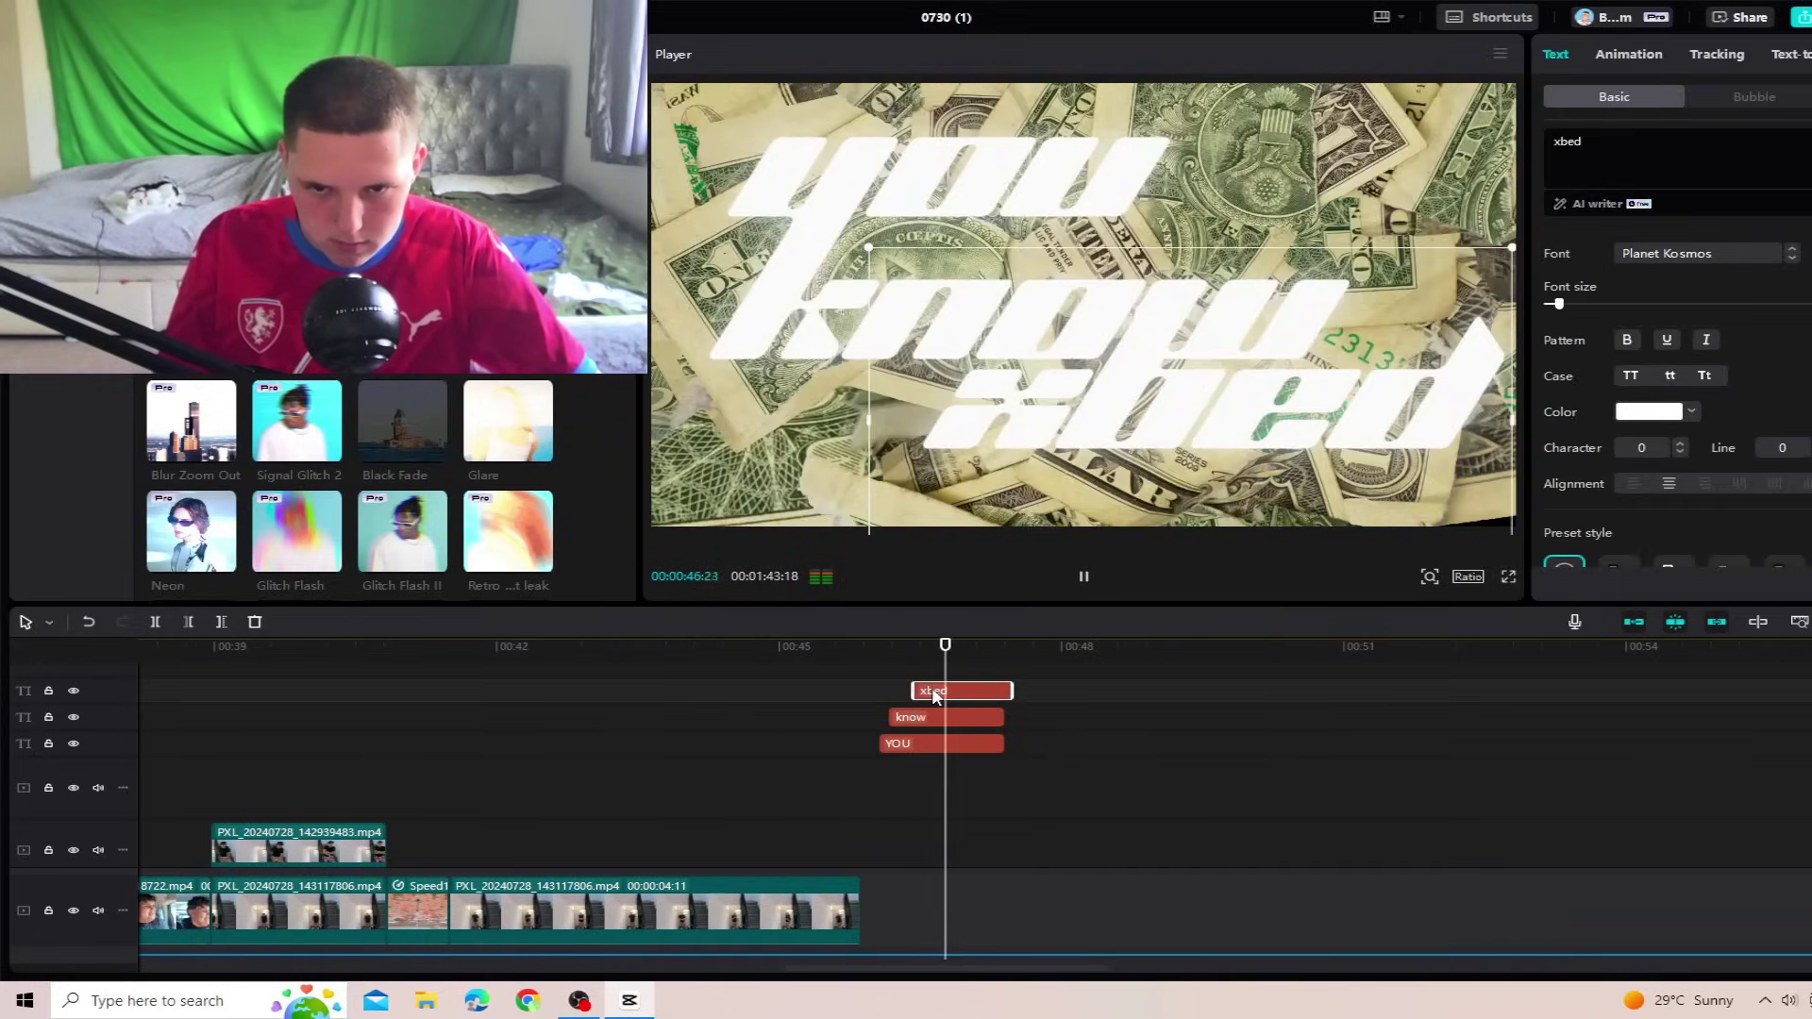
click(875, 677)
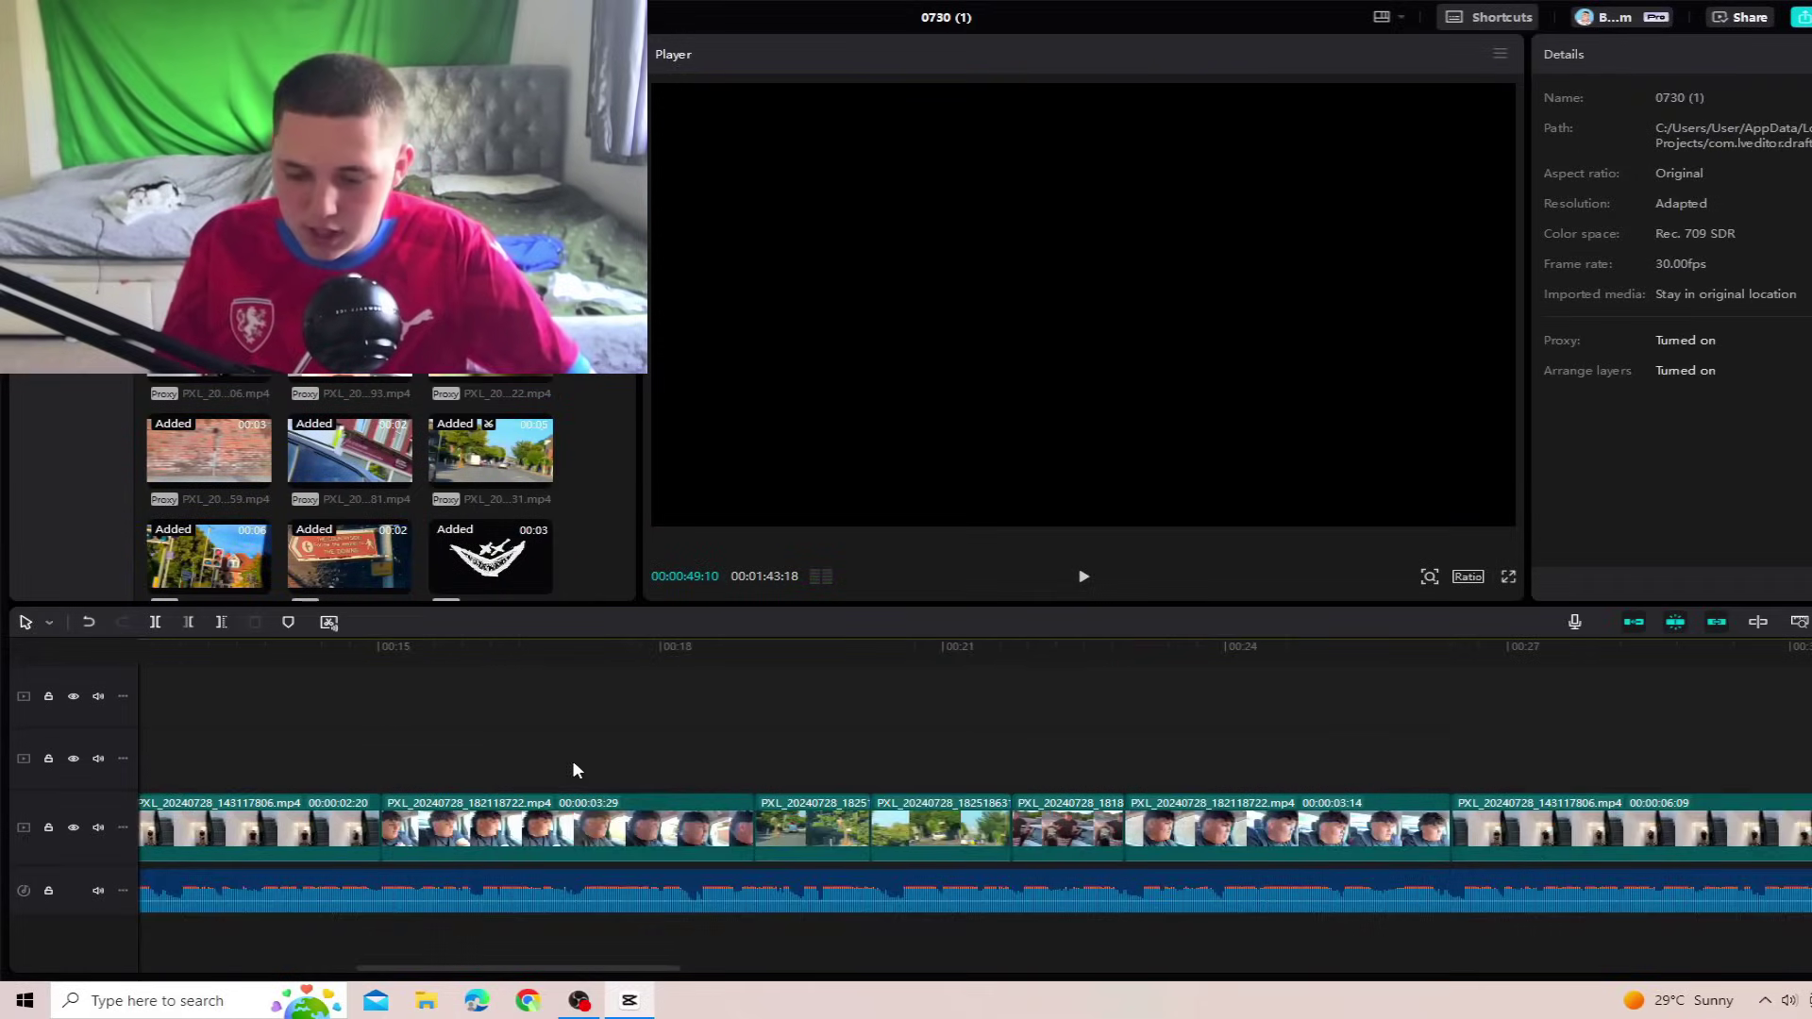
Step: Play the passage from the Dollar Loop transition into the 00:00:03:14 car clip PXL_20240728_182118722.mp4 on the main track
scroll(573, 770, right, 10)
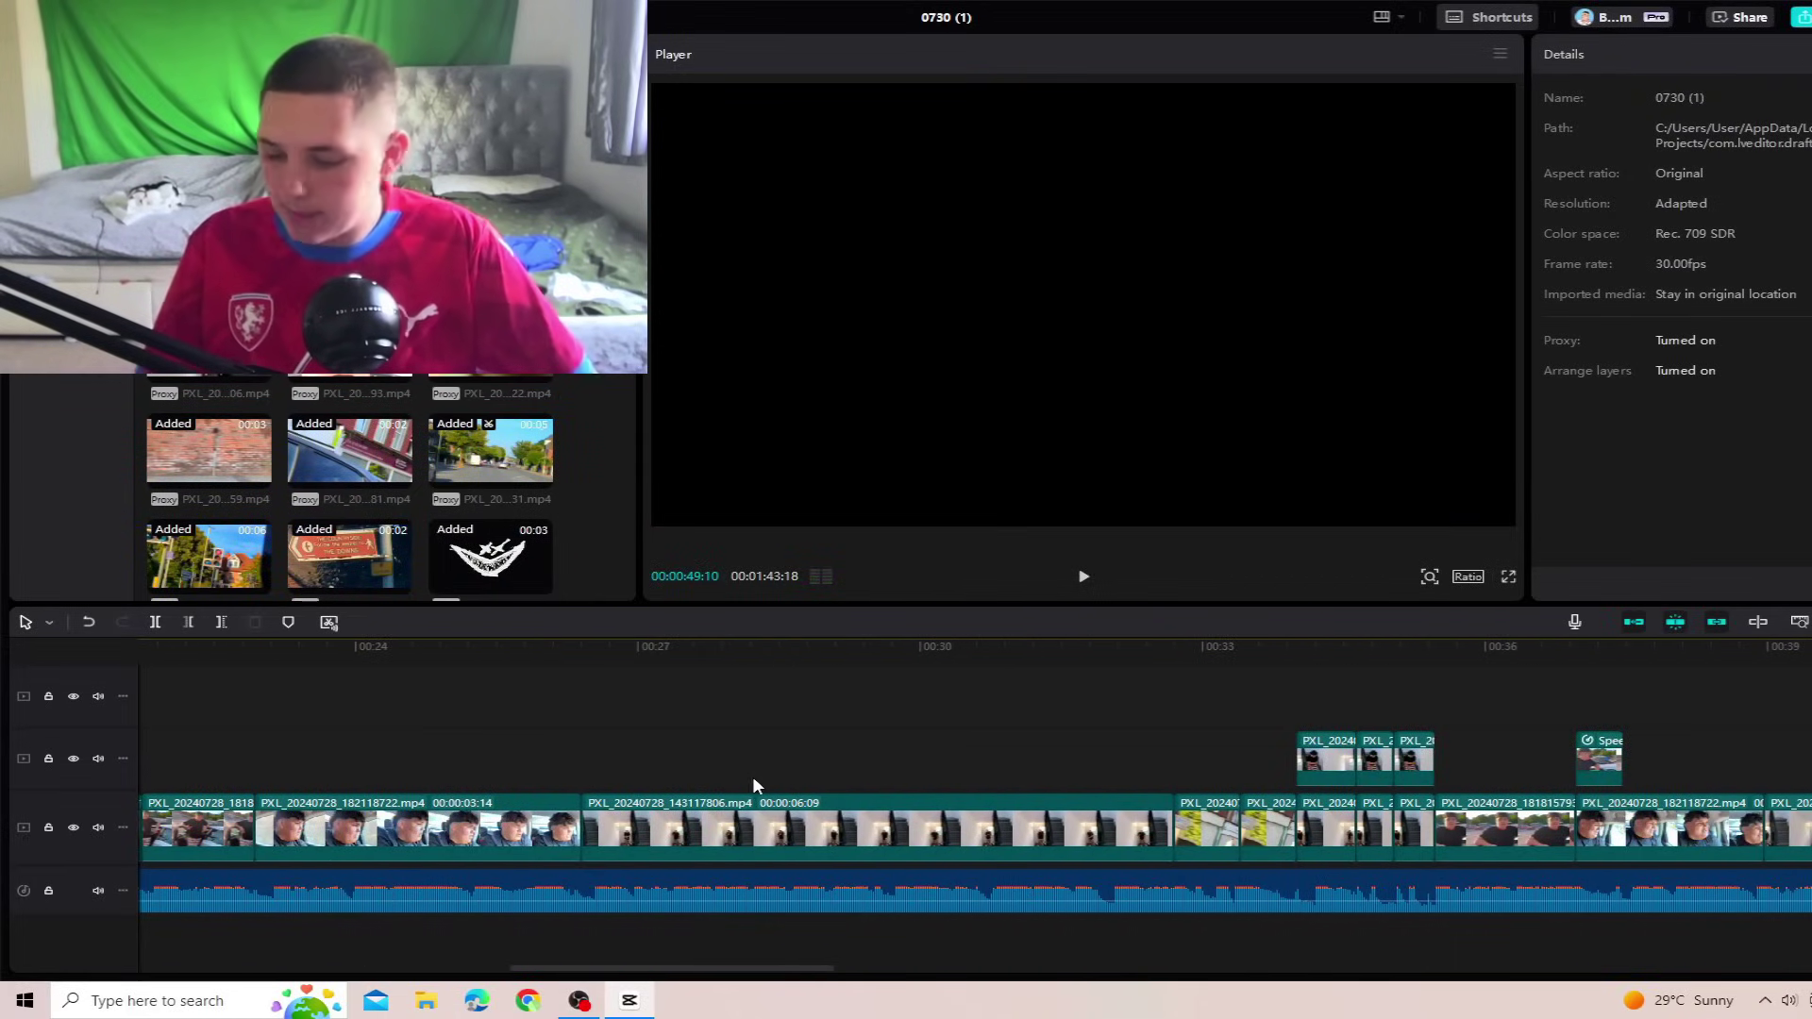
scroll(763, 817, right, 10)
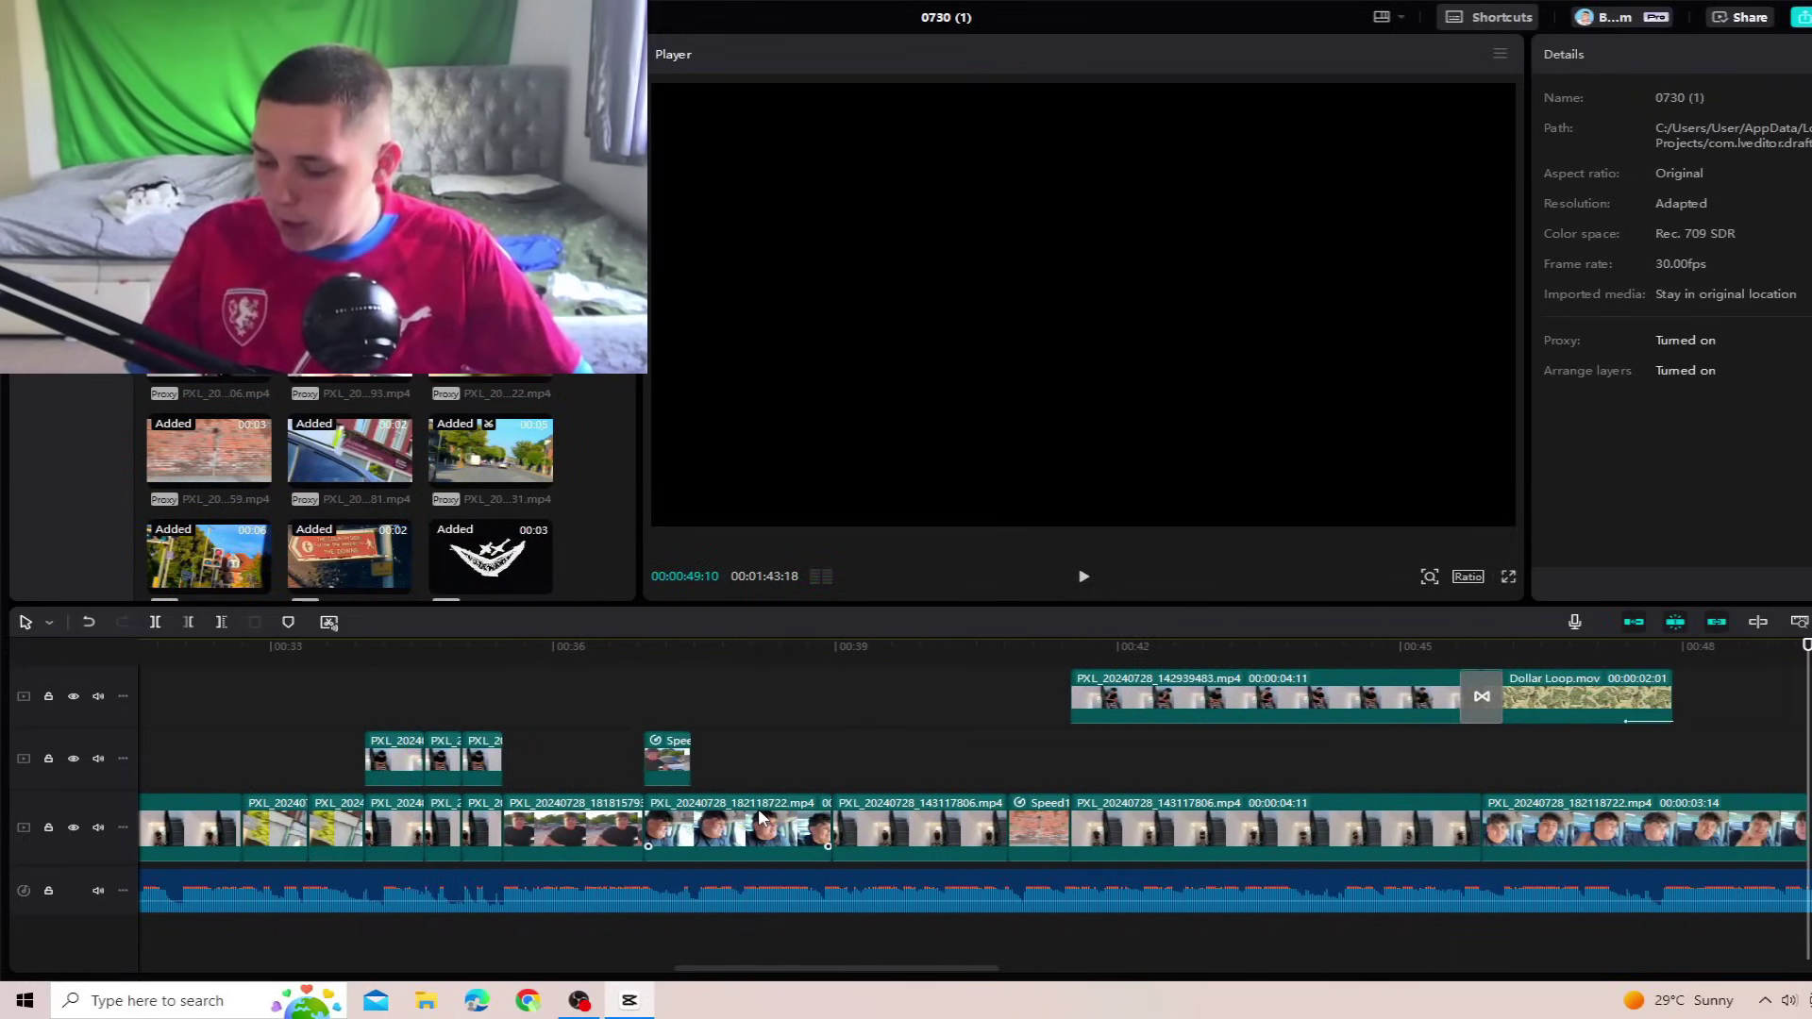
click(1461, 767)
key(space)
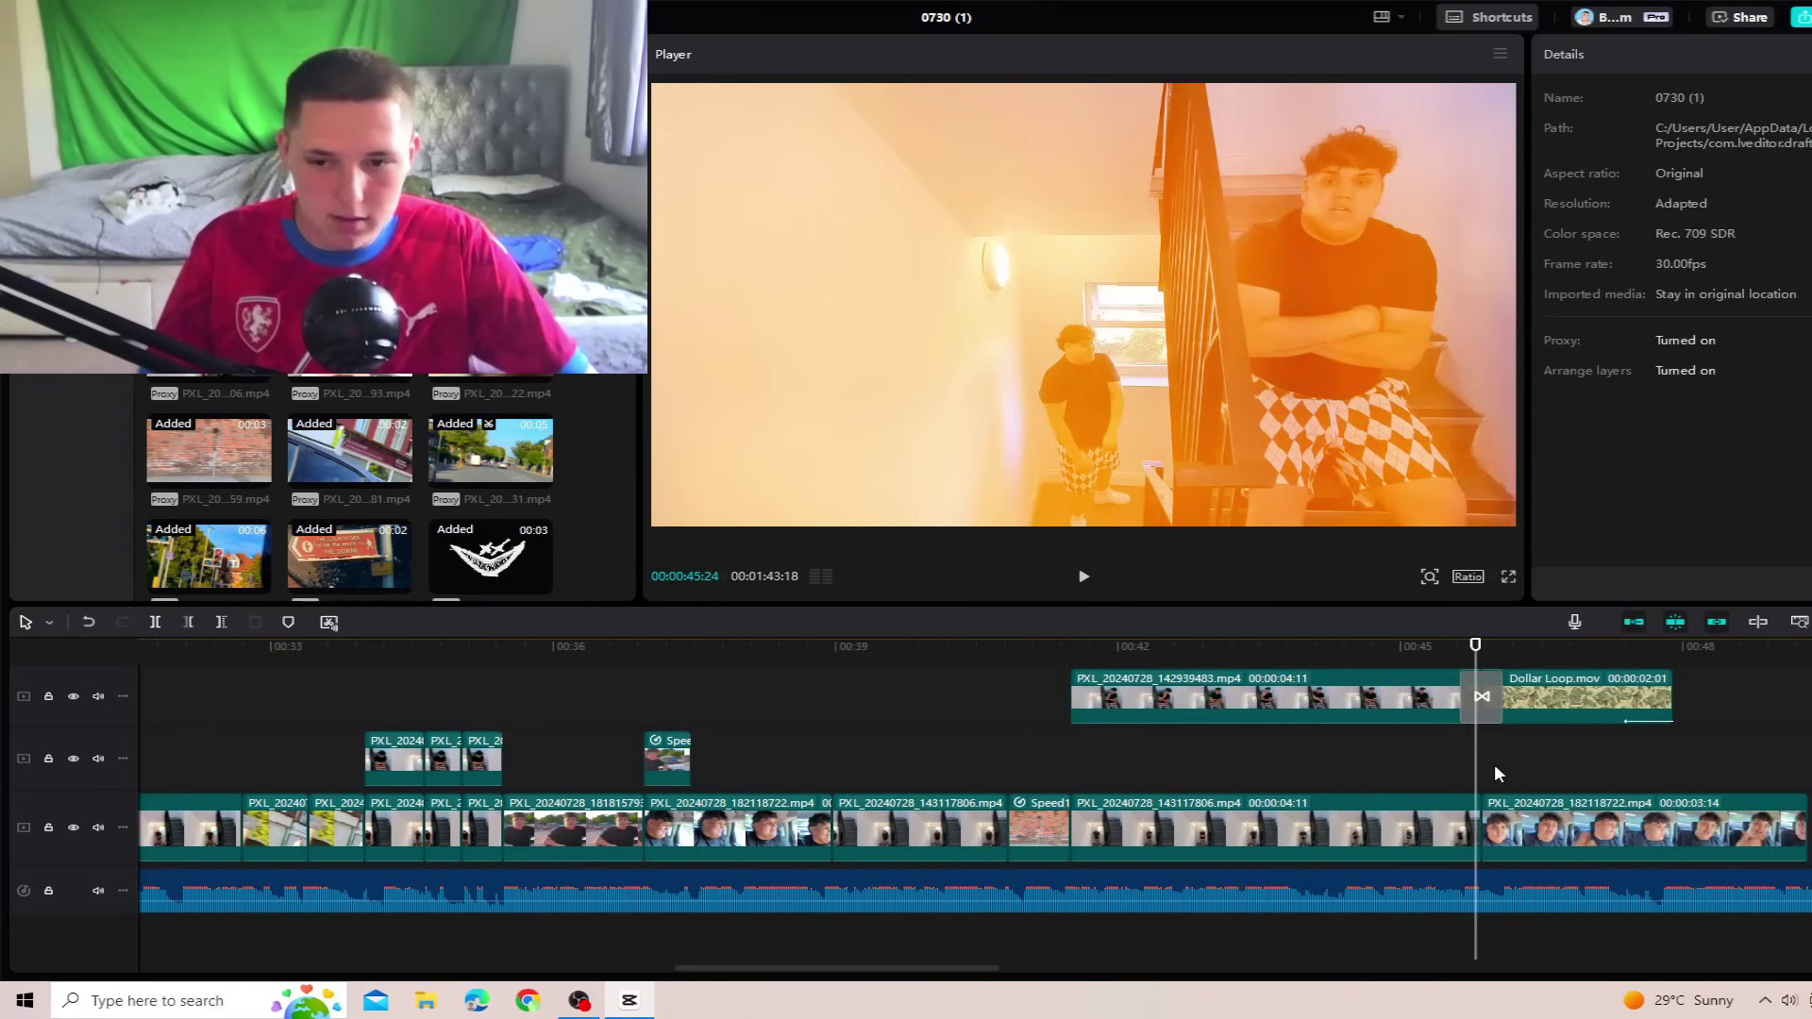
scroll(1486, 767, right, 8)
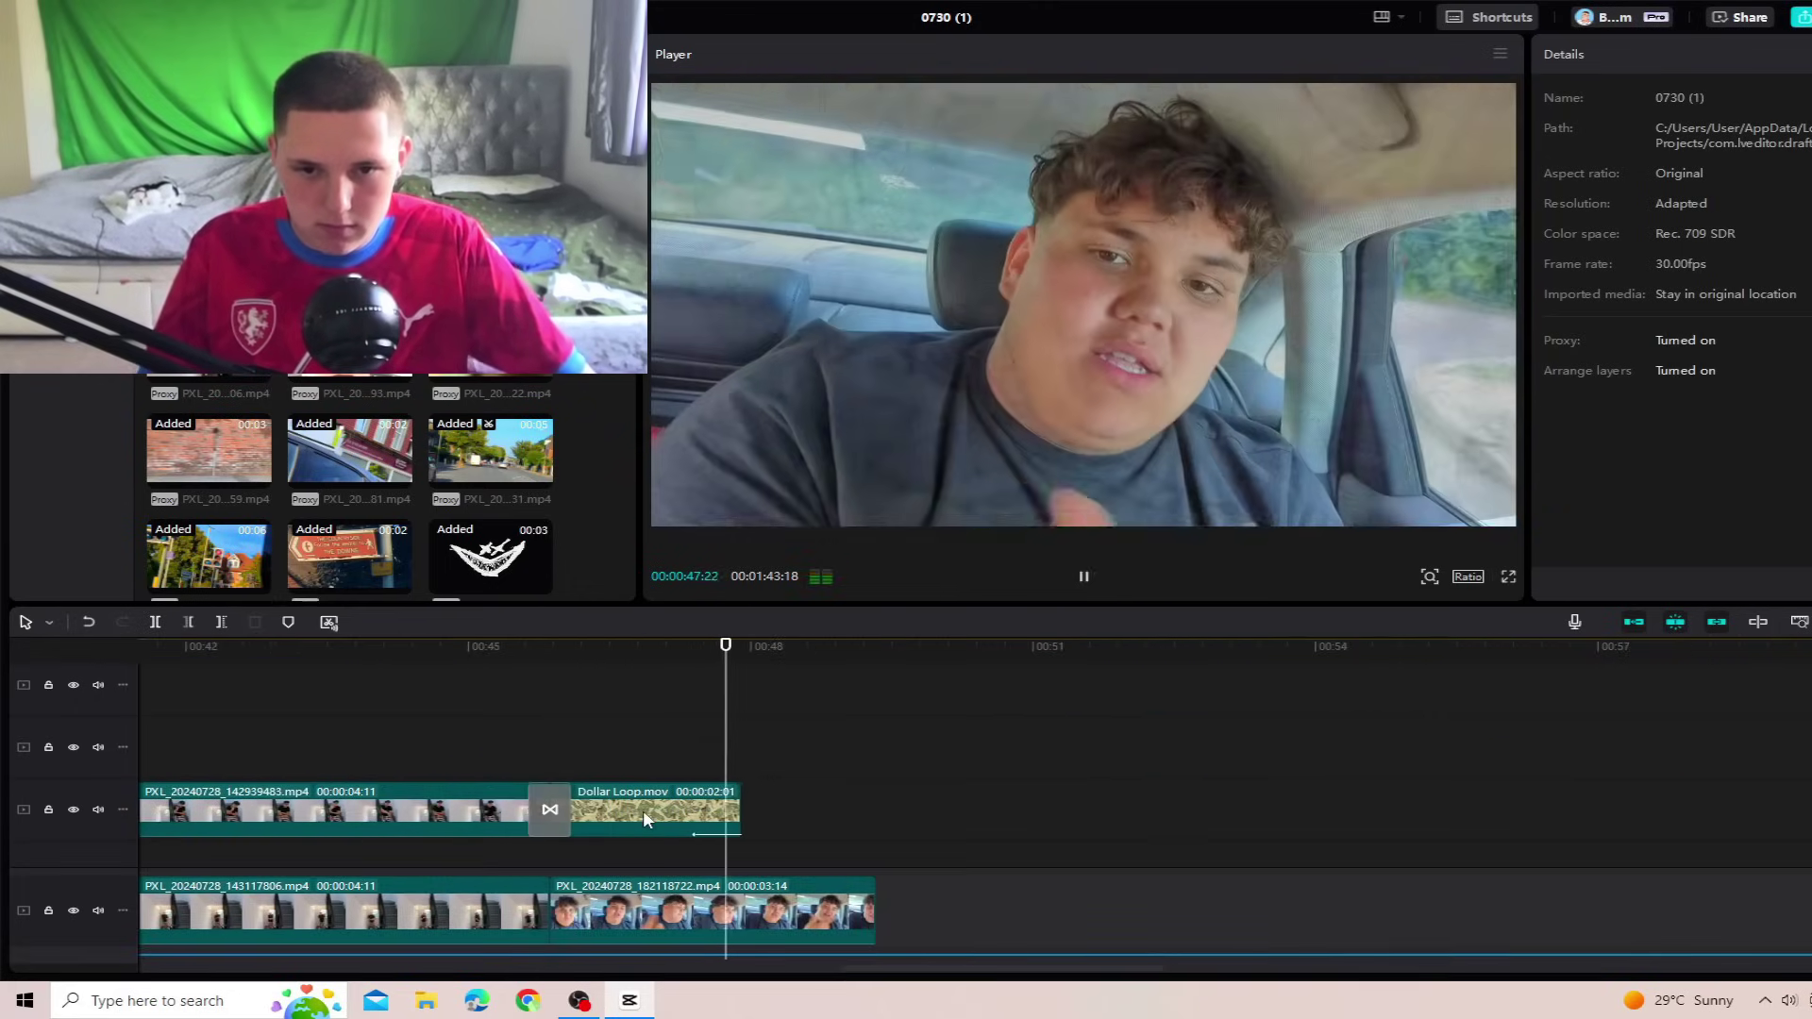
Step: Review the car park and car clips that follow the Dollar Loop section, up to the last overlay car clips
scroll(679, 831, left, 3)
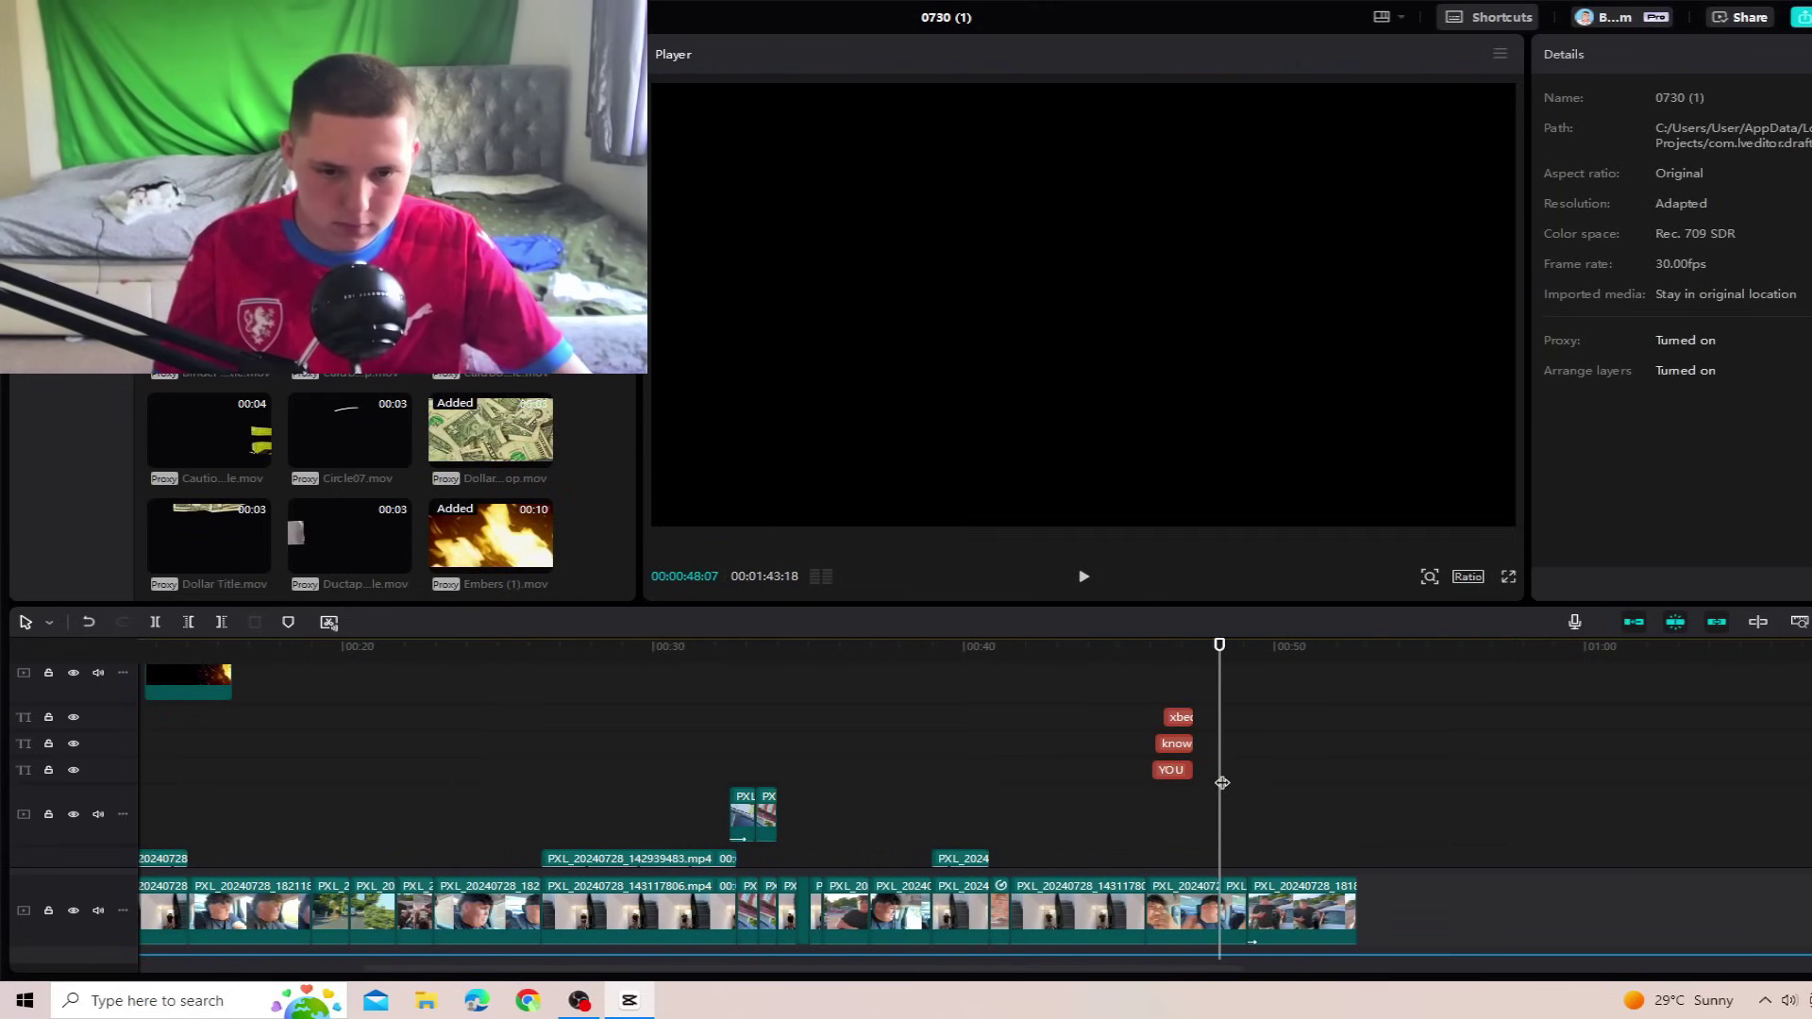
scroll(1265, 811, right, 5)
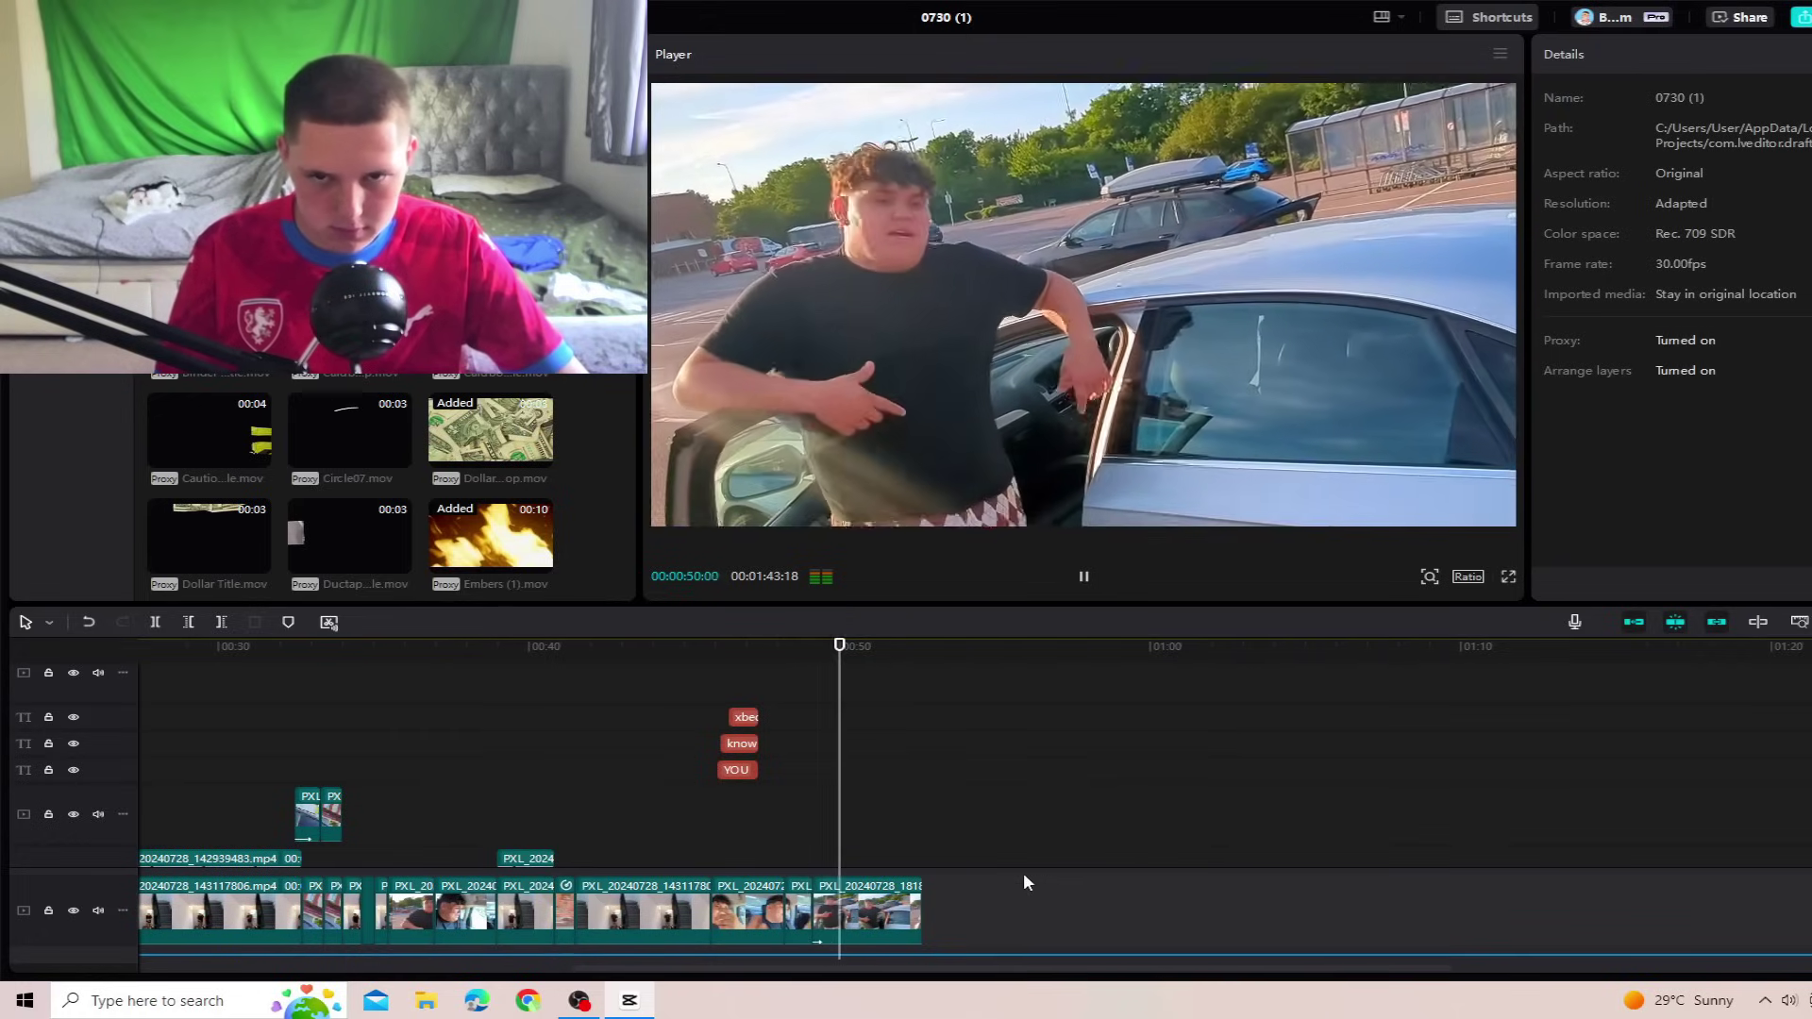
scroll(920, 855, up, 5)
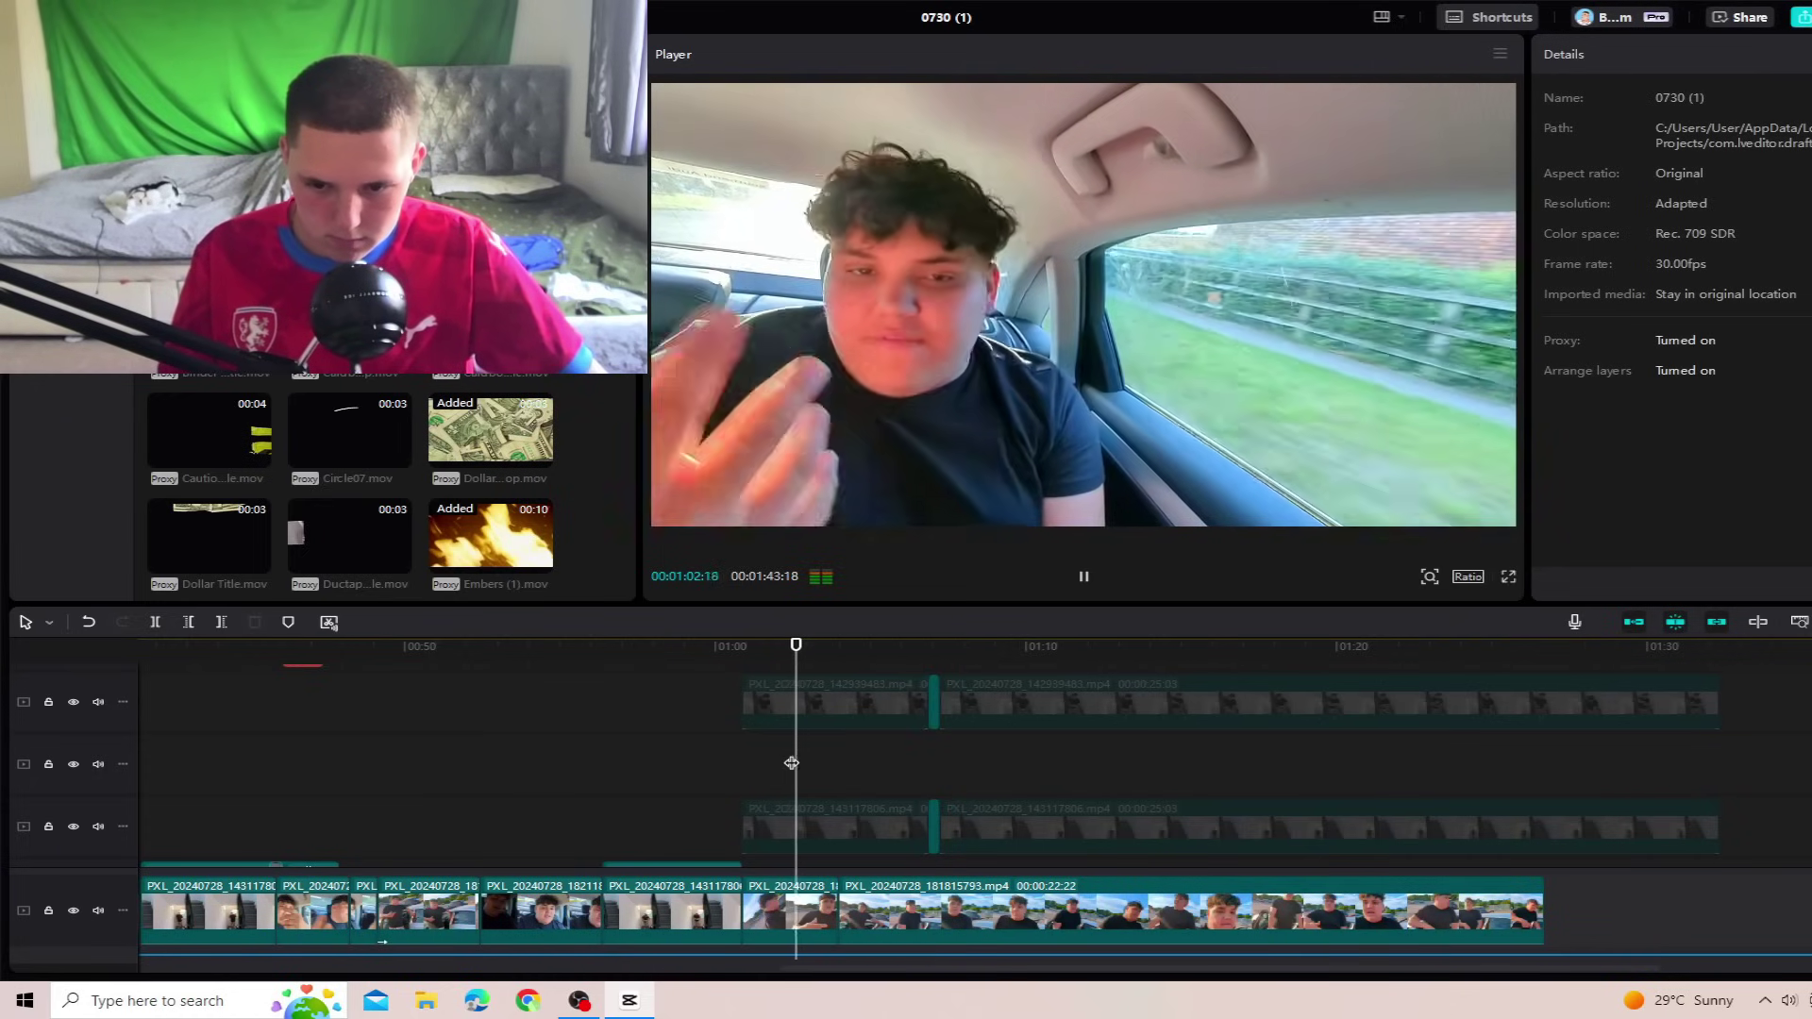
scroll(819, 772, down, 2)
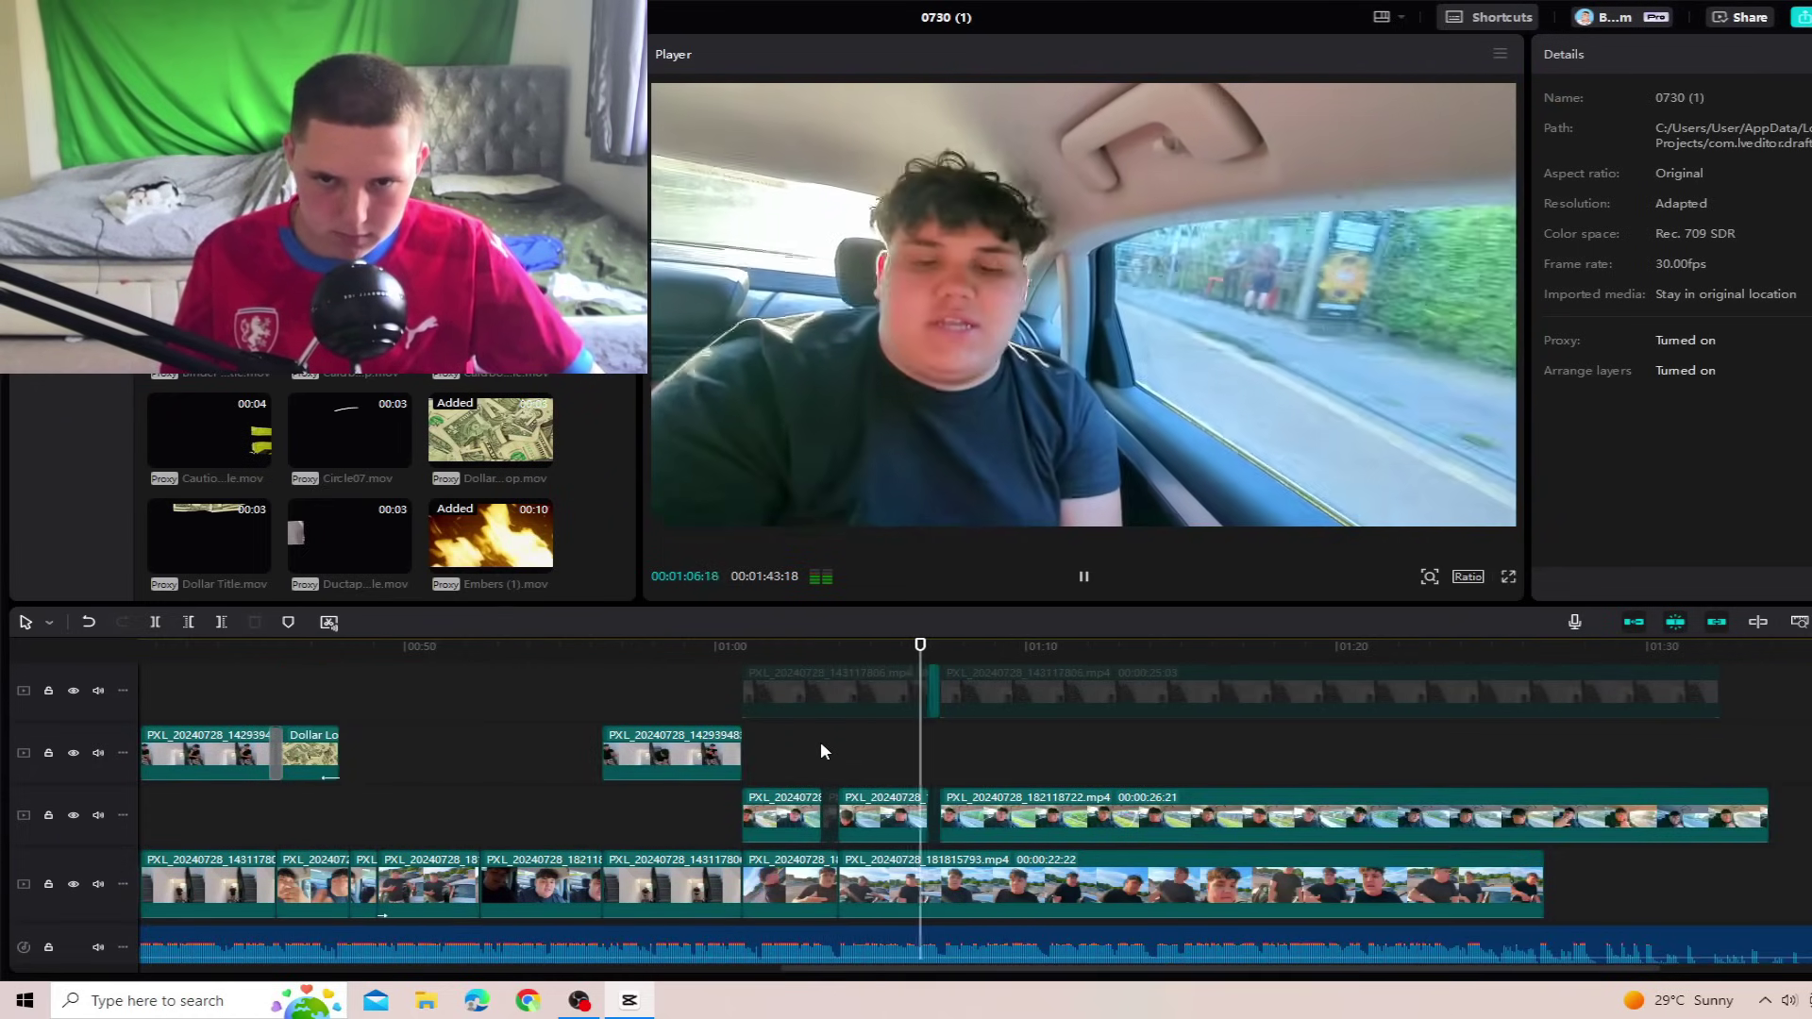
Step: Cut the last overlay car clip and the long car park clip below it at 00:01:15:00, removing the remainder of both
click(1036, 826)
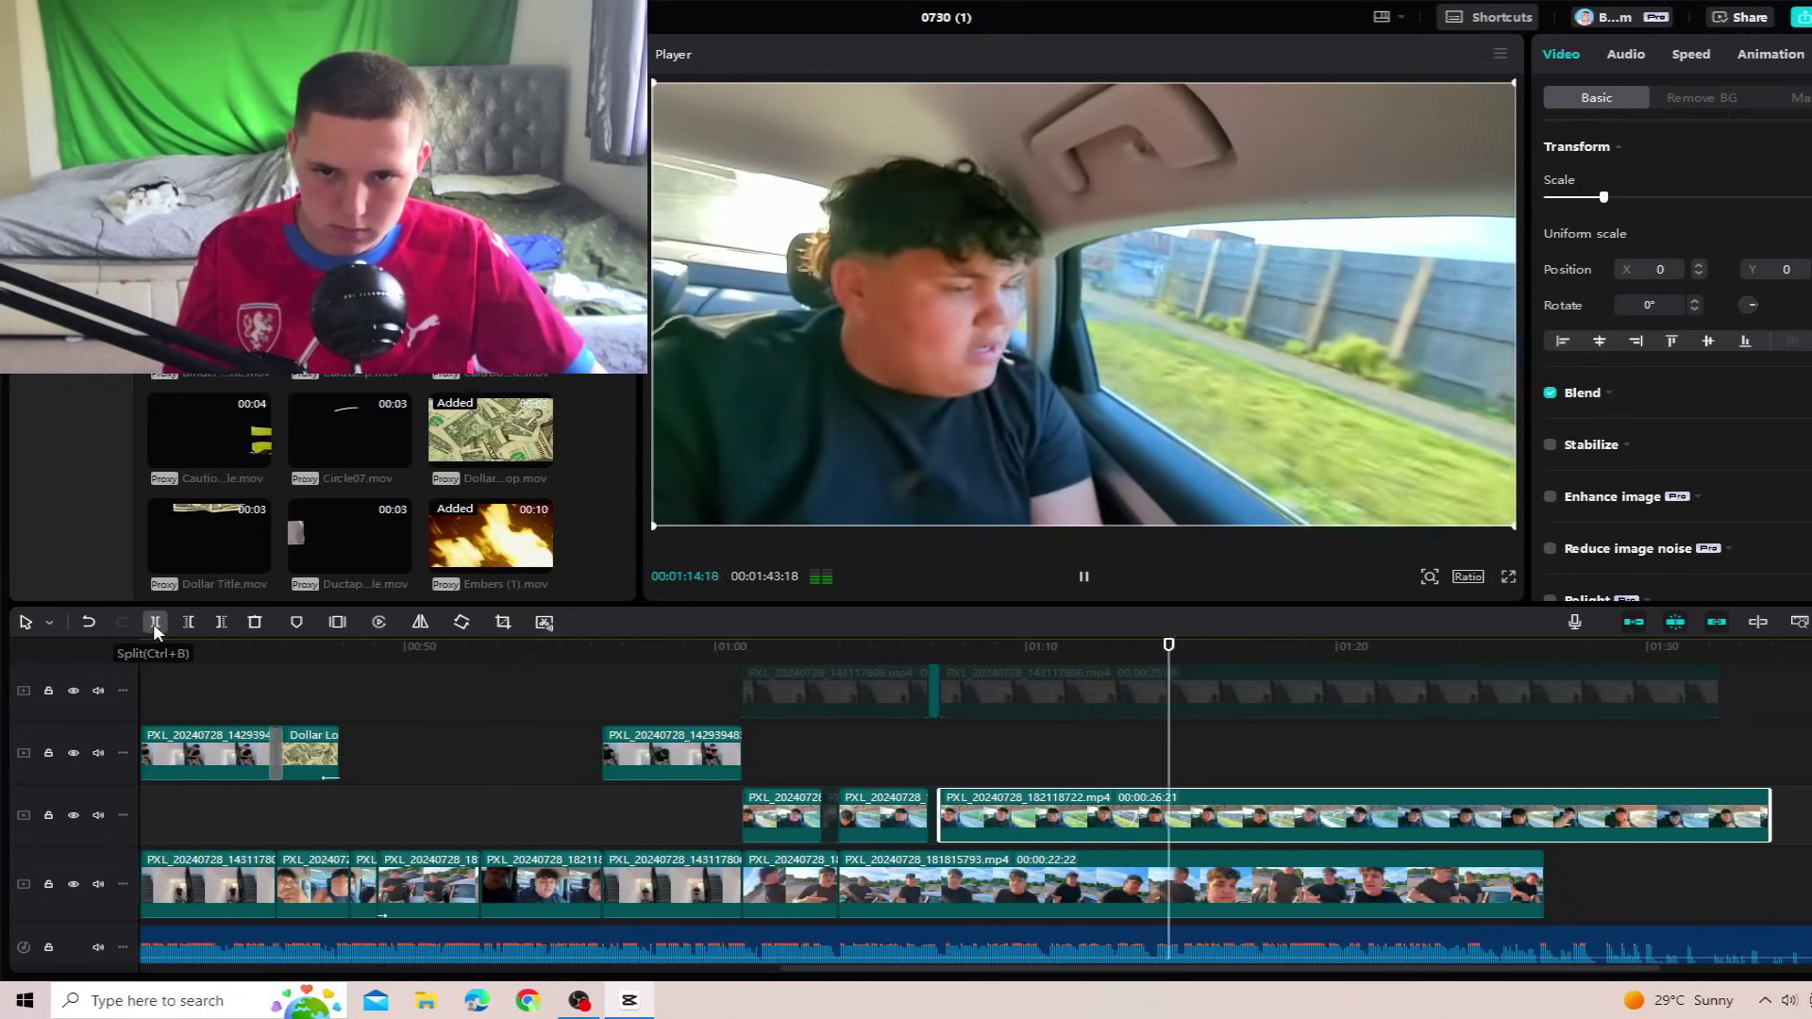
click(156, 625)
click(1204, 826)
key(Delete)
scroll(1204, 849, down, 2)
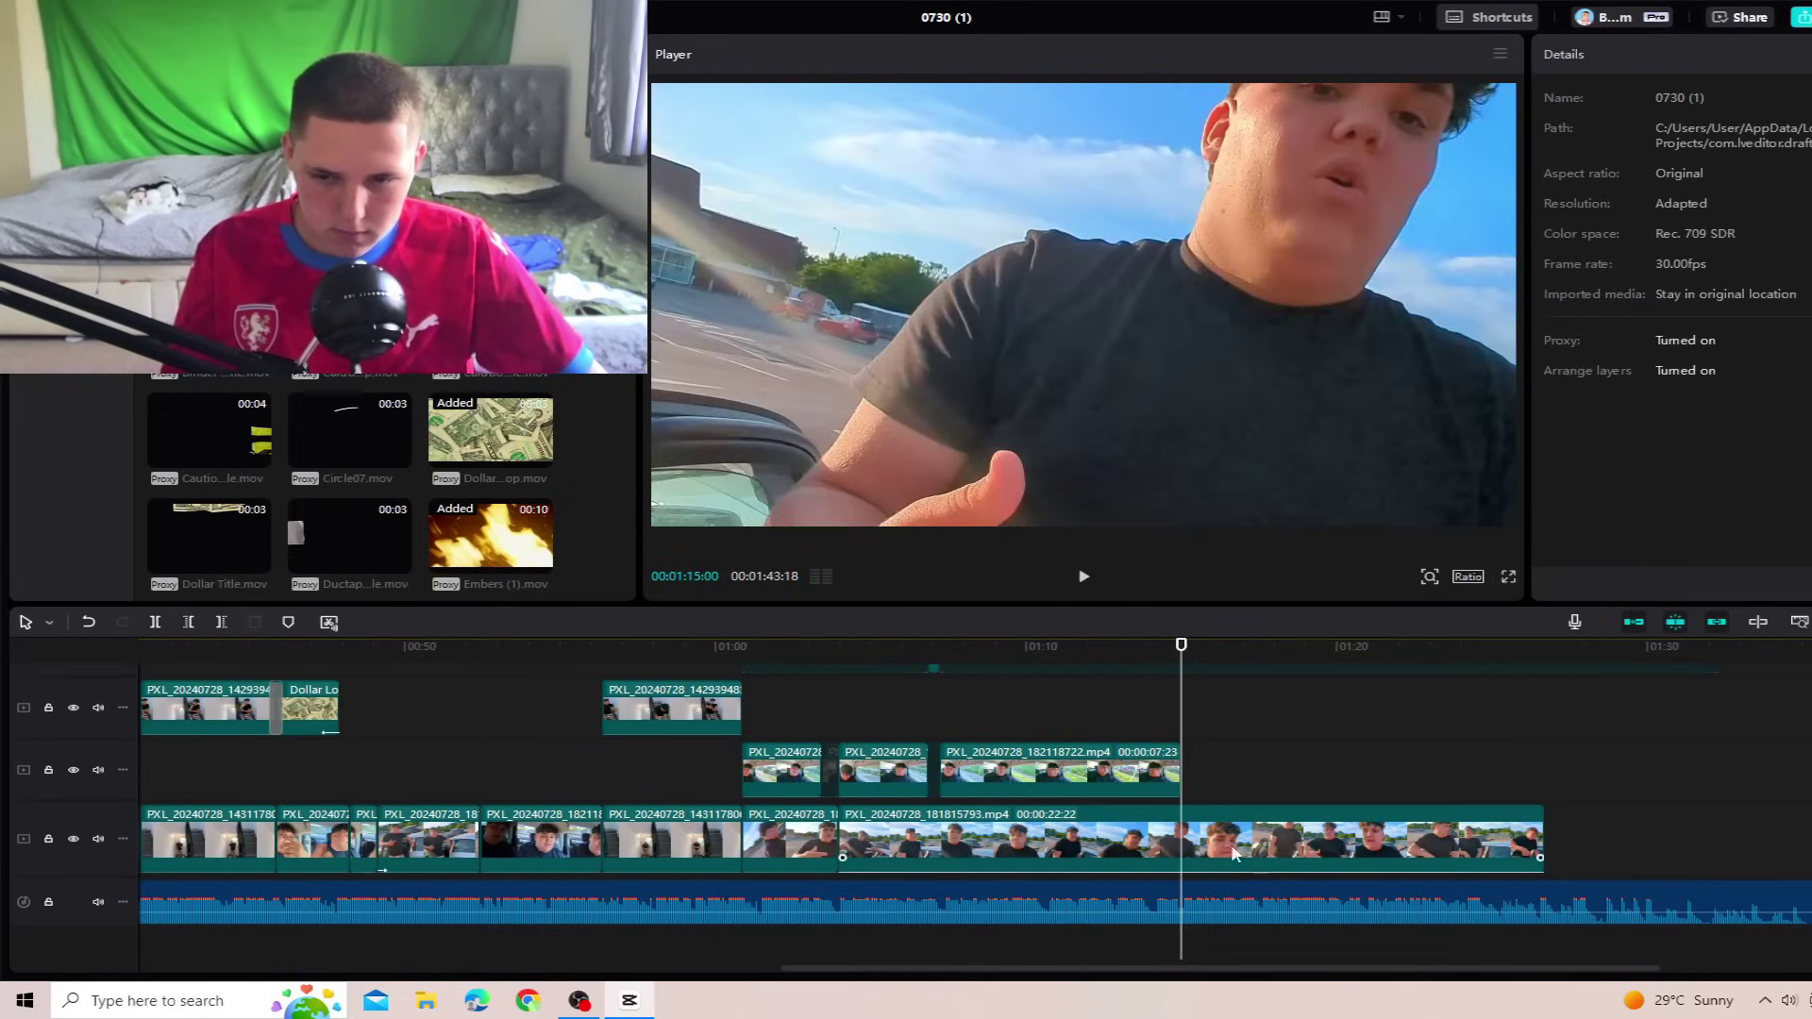
click(1204, 849)
click(157, 624)
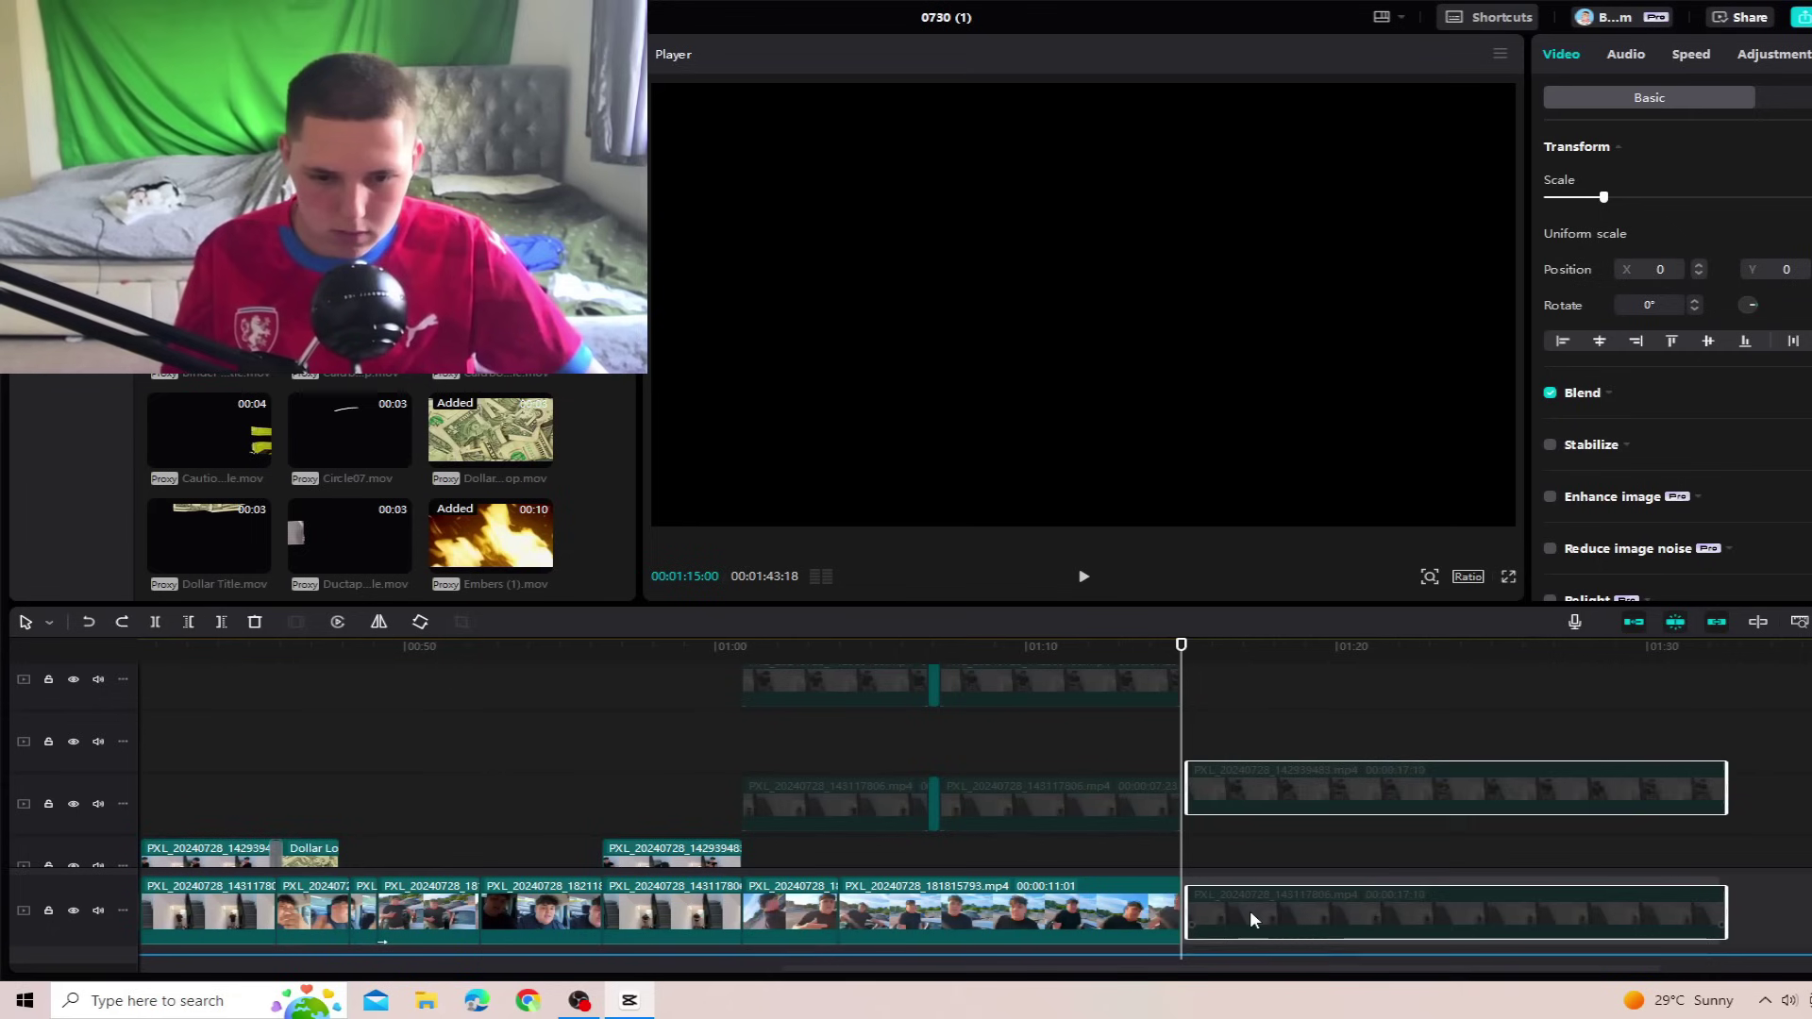
Step: Move the disabled pair of 00:00:17:10 stairwell clips directly behind the car park clip, enable both and play them
drag(1249, 911, 1246, 892)
key(v)
key(space)
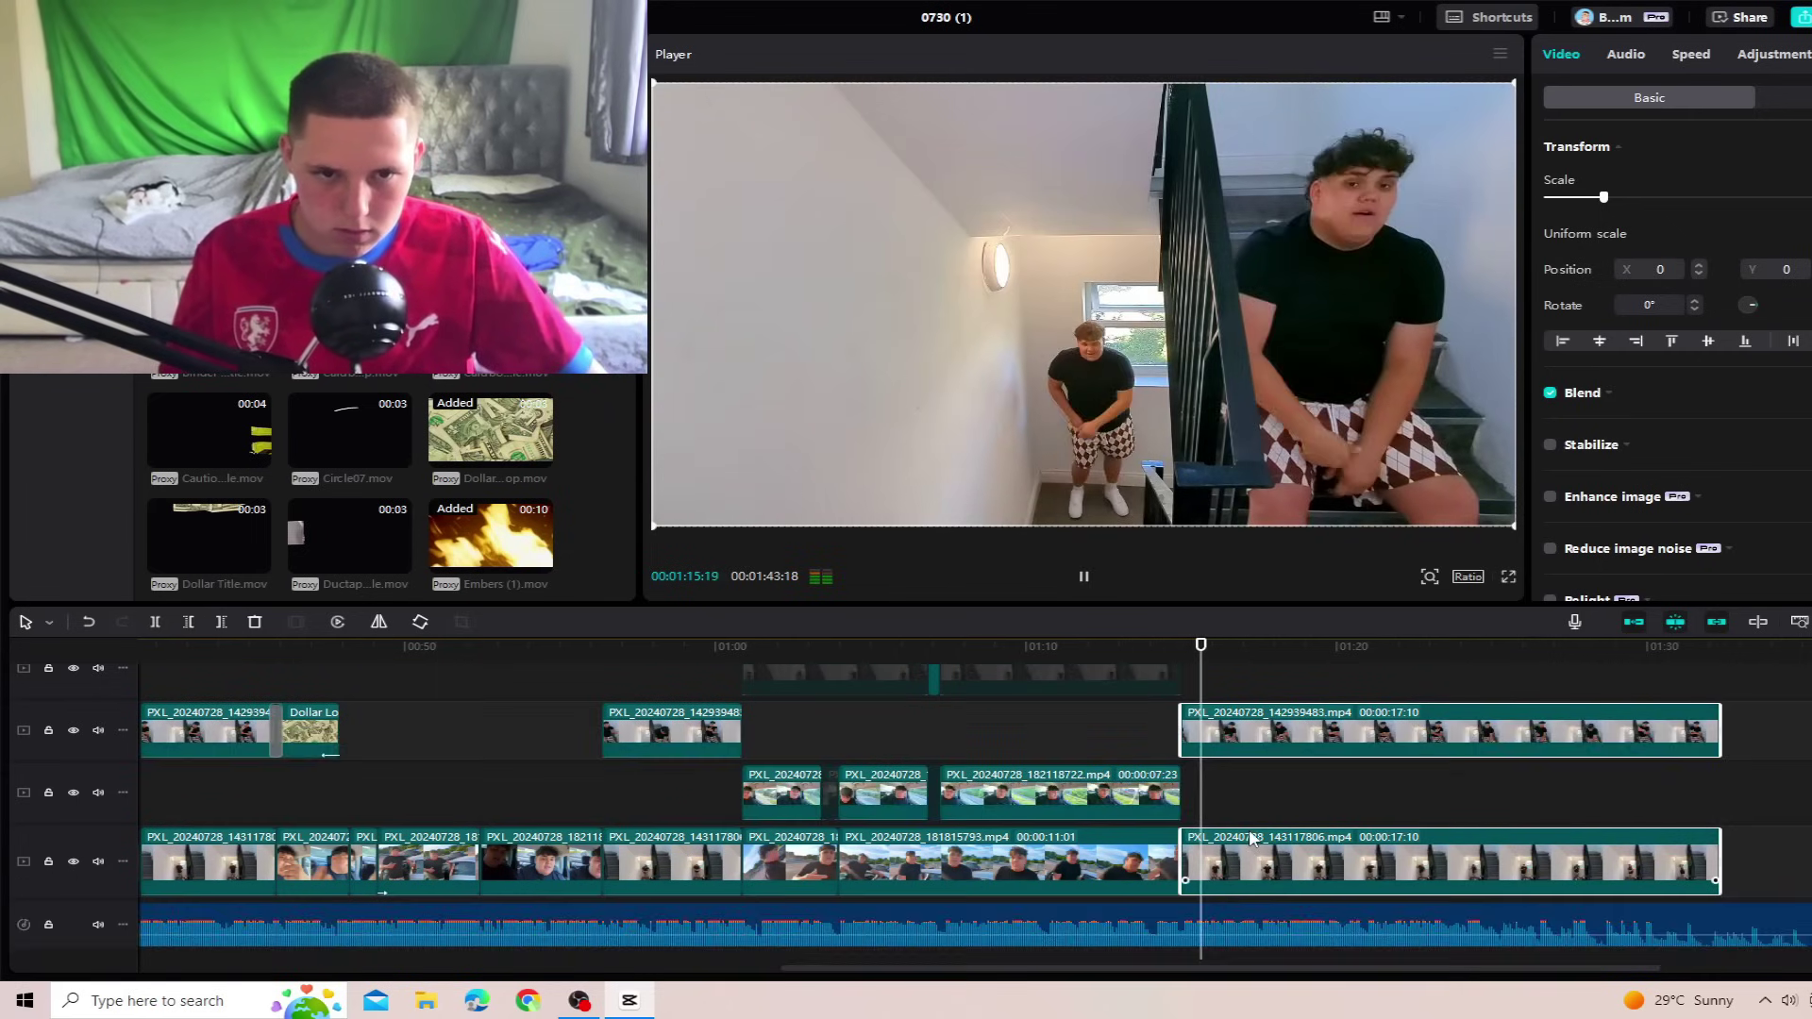
scroll(1246, 826, right, 5)
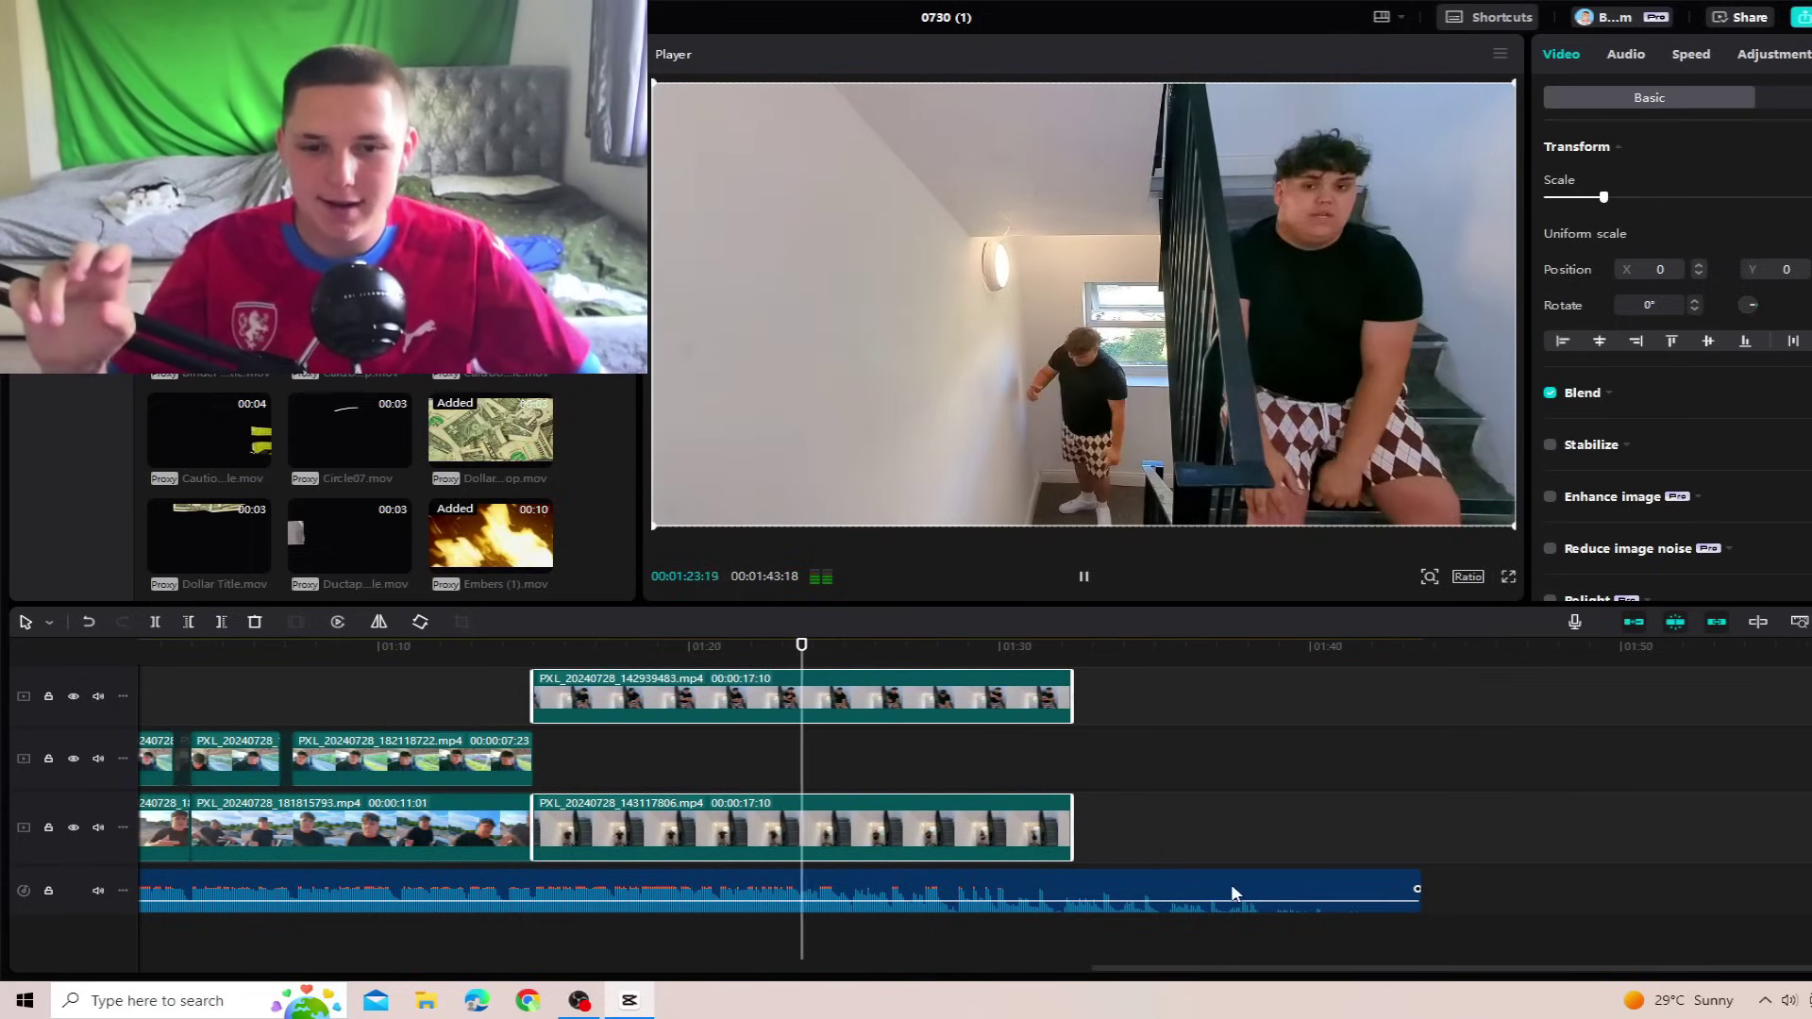
Step: Apply the Fade Out animation to the last stairwell clip on the main track and extend it over about the clip's second half
click(996, 827)
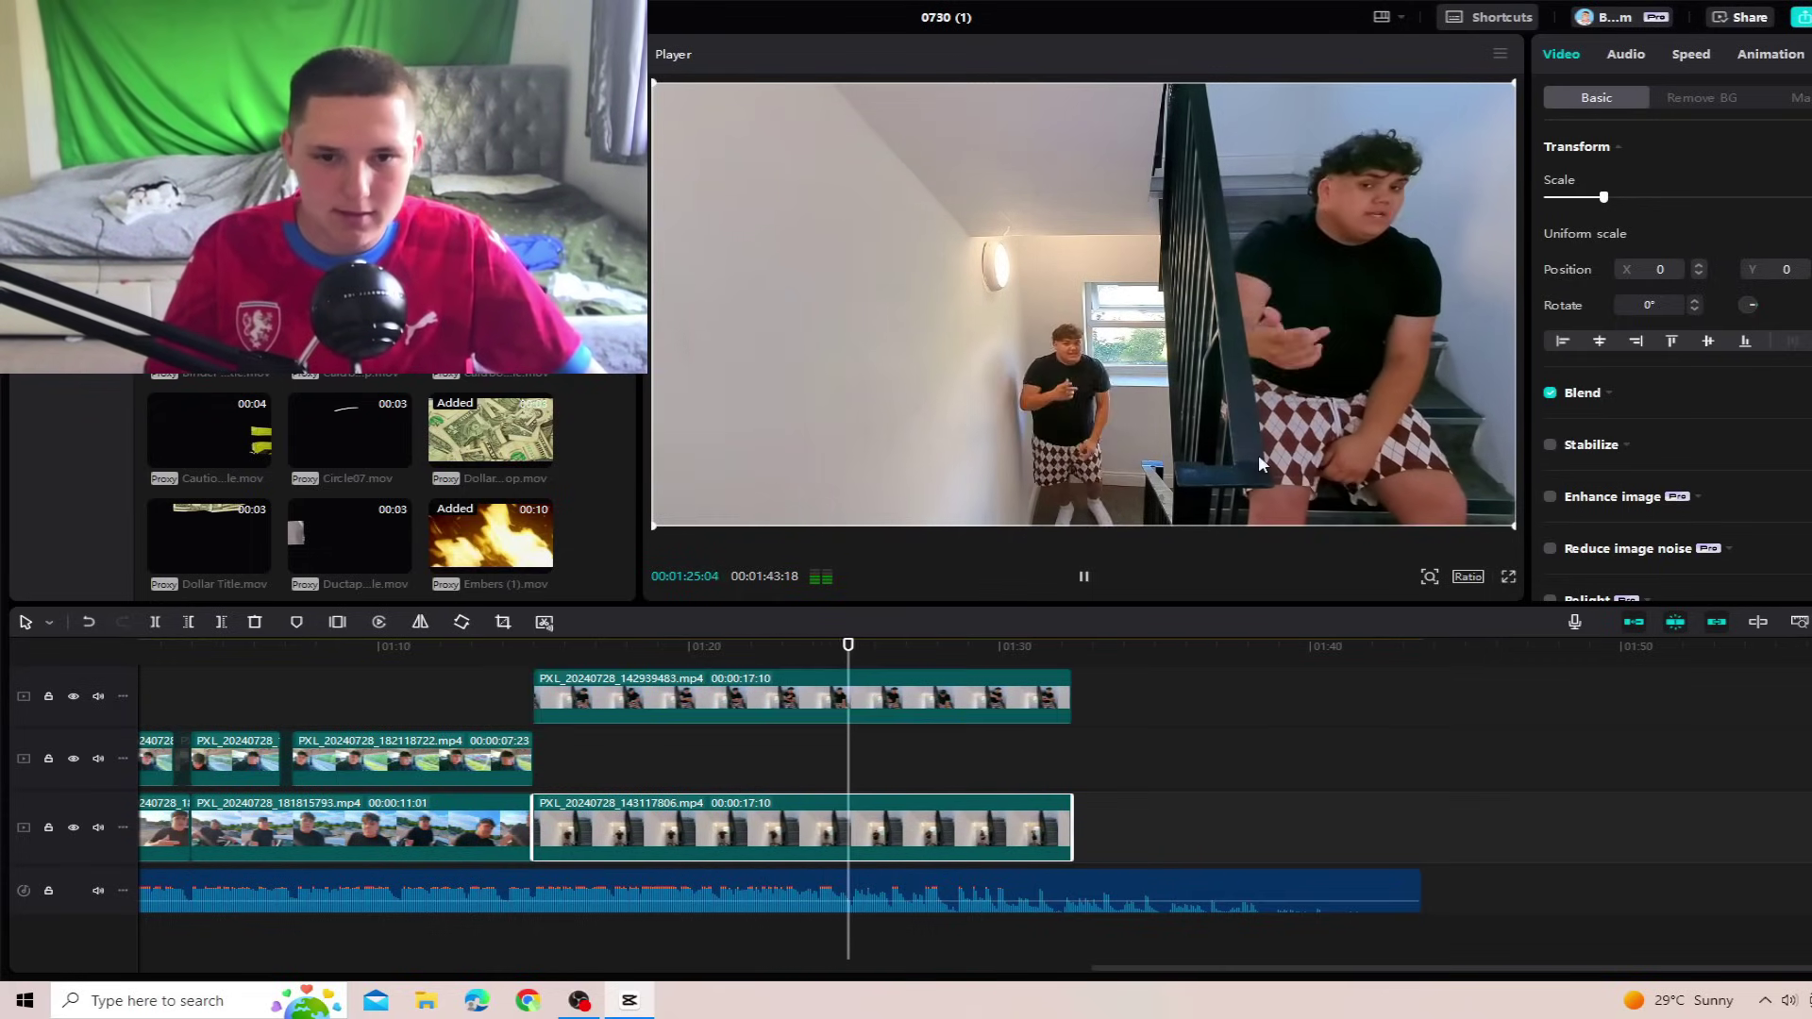
click(1770, 53)
click(1706, 99)
click(1595, 234)
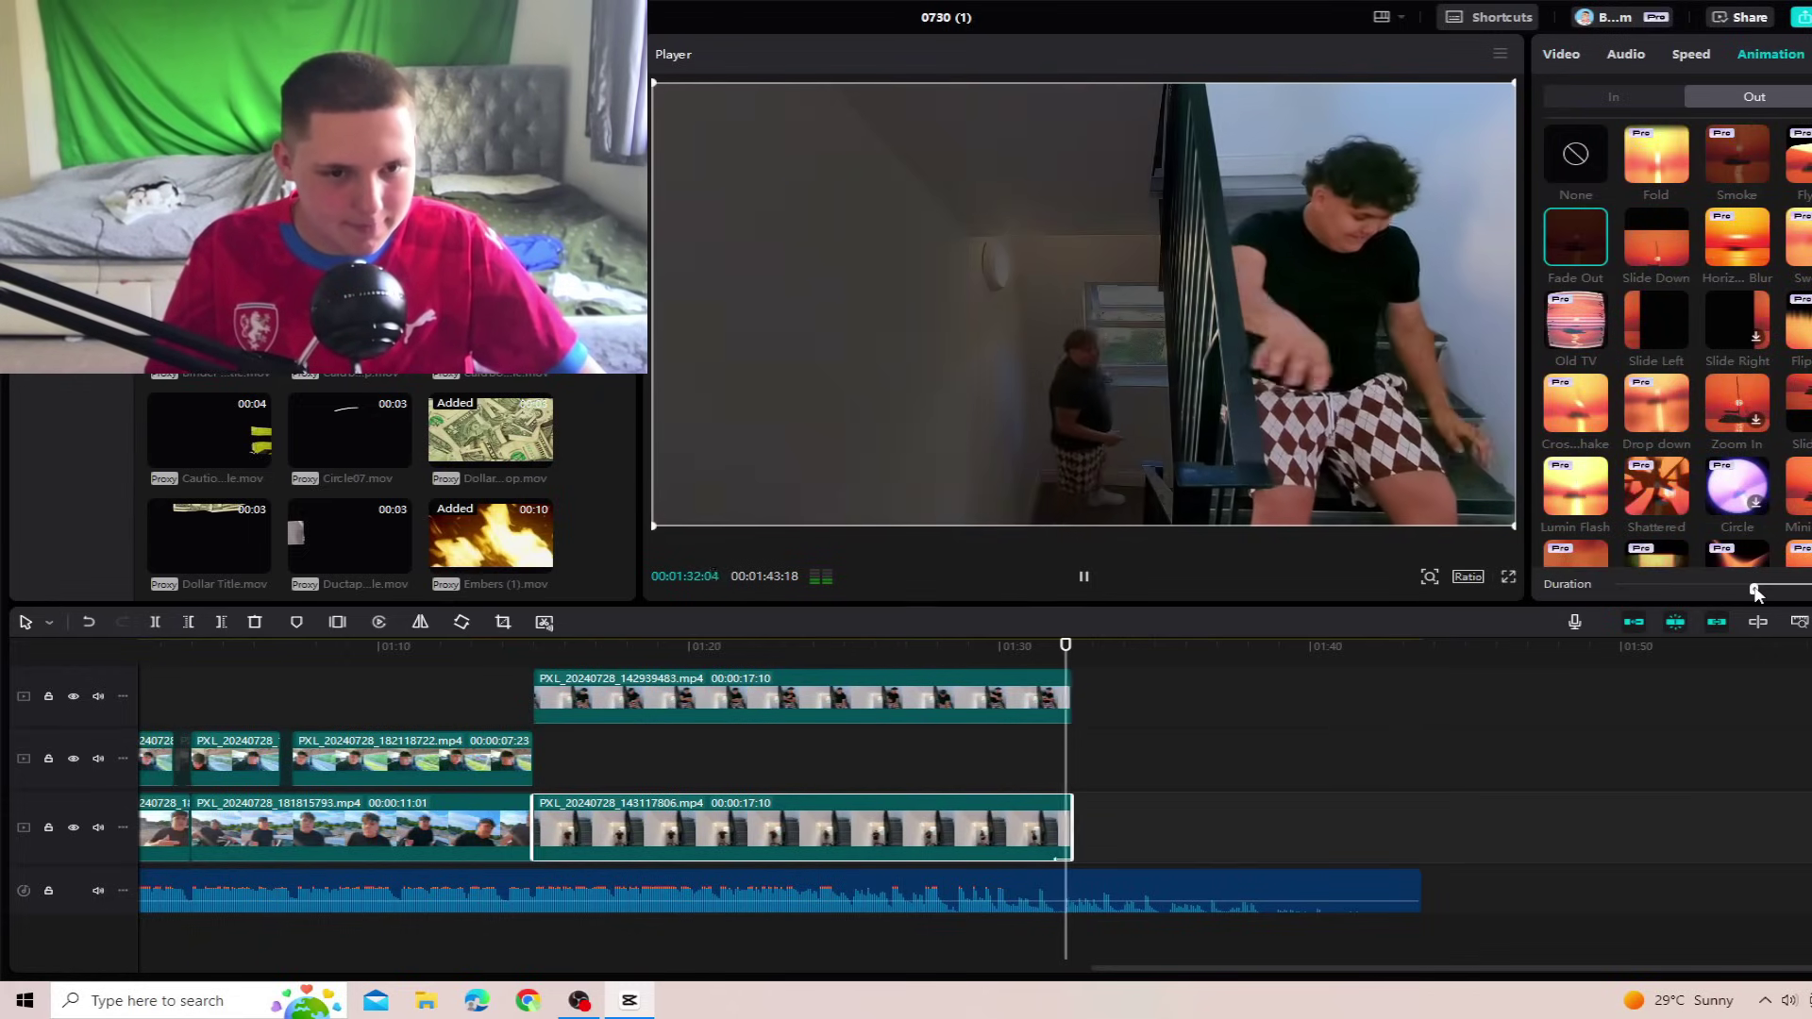
click(983, 695)
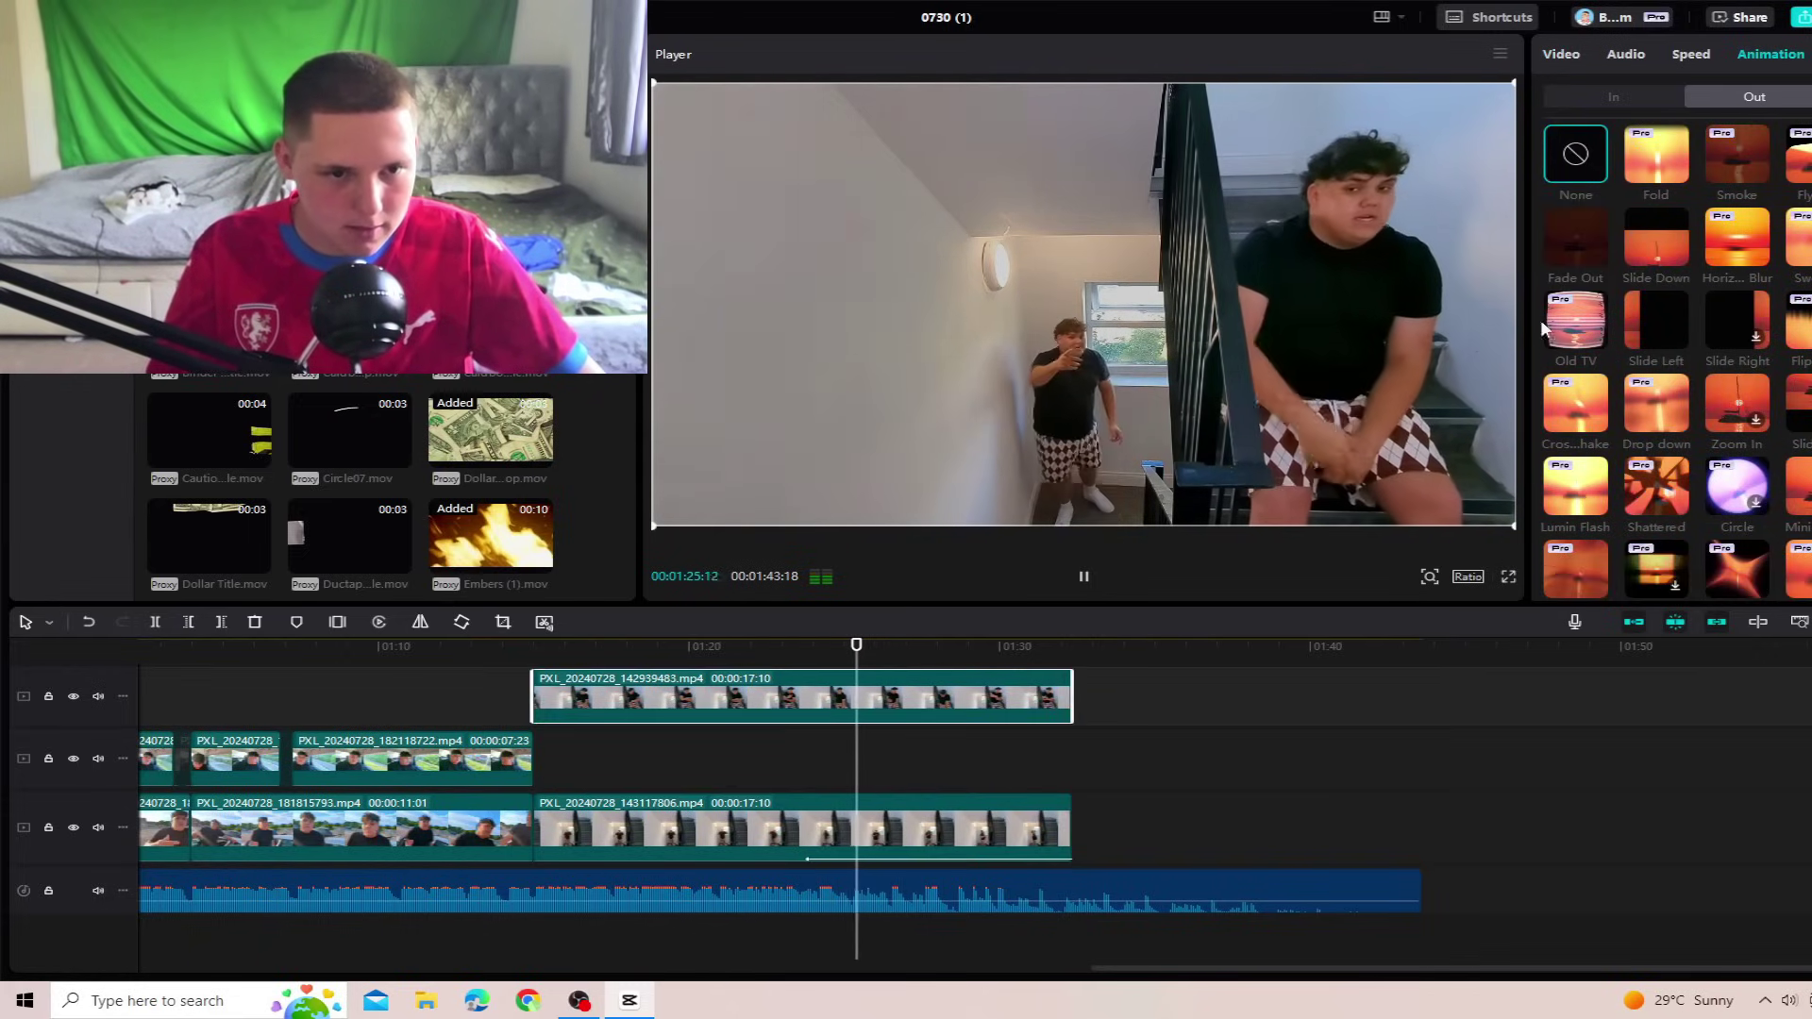
click(965, 837)
click(1753, 589)
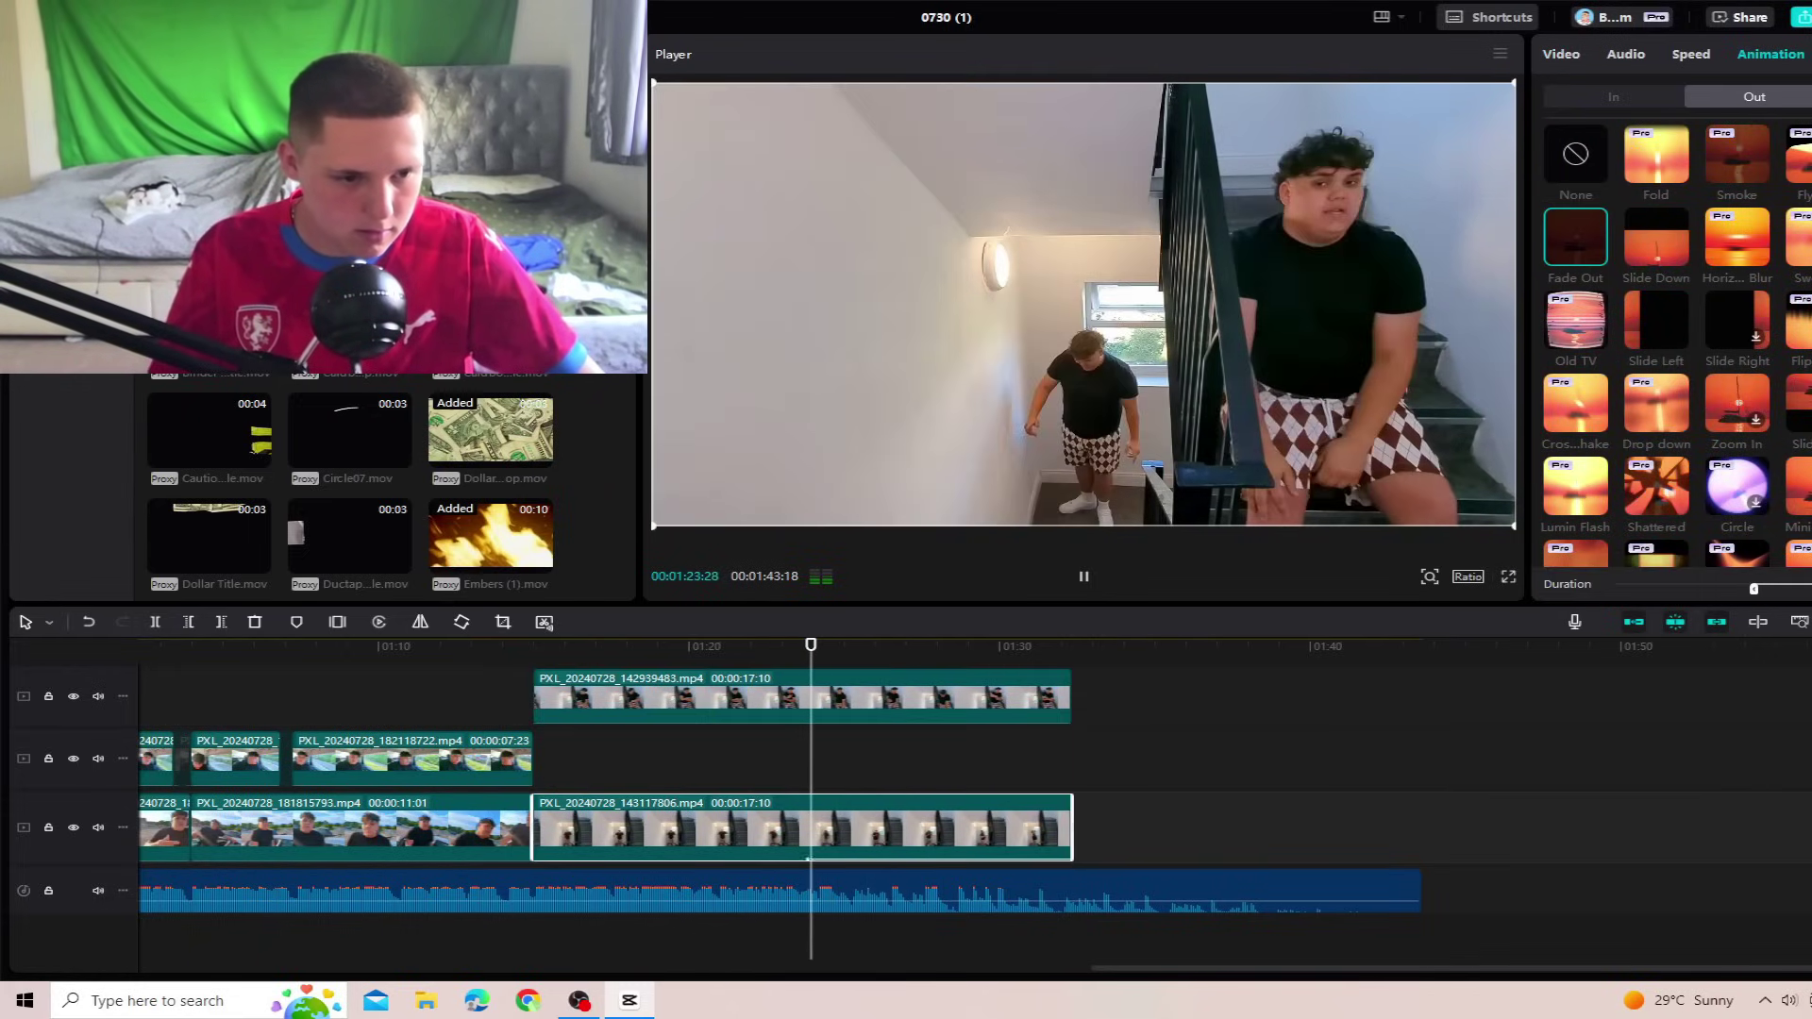
Step: Add an equally long Fade Out animation to the stairwell overlay clip PXL_20240728_142939483.mp4 and play the combined fade
click(991, 698)
click(1582, 234)
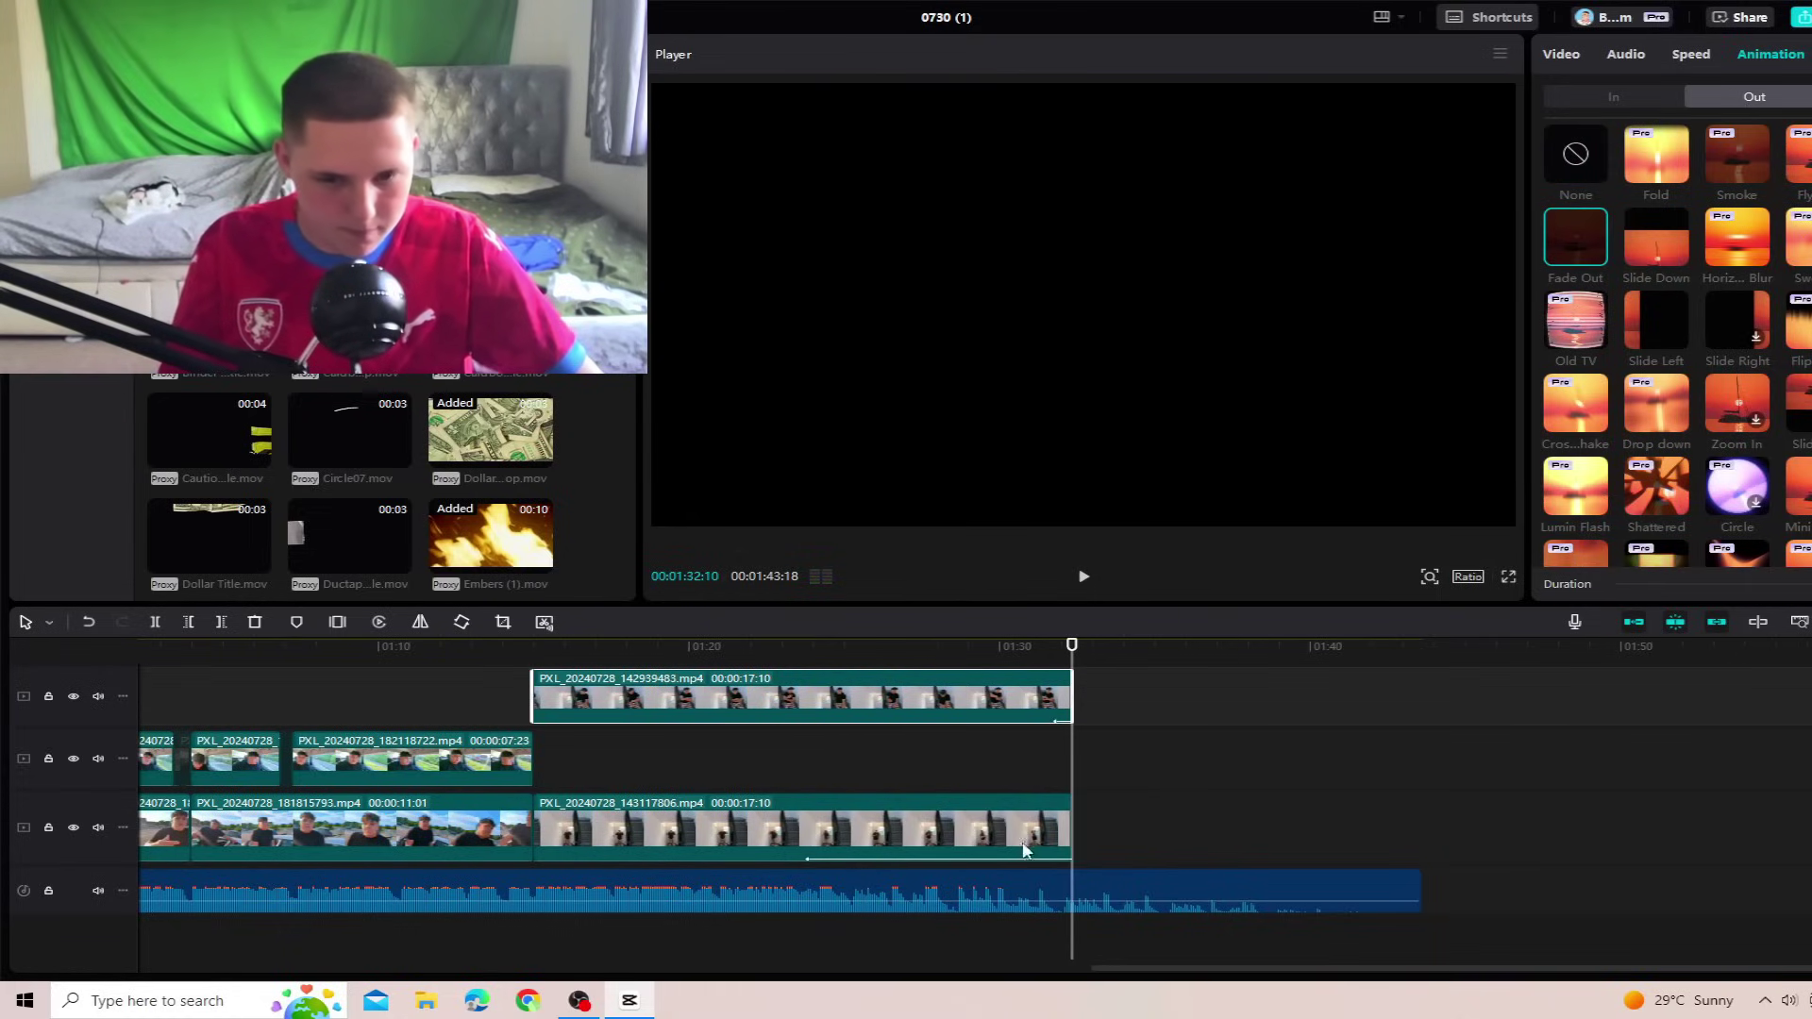
click(835, 755)
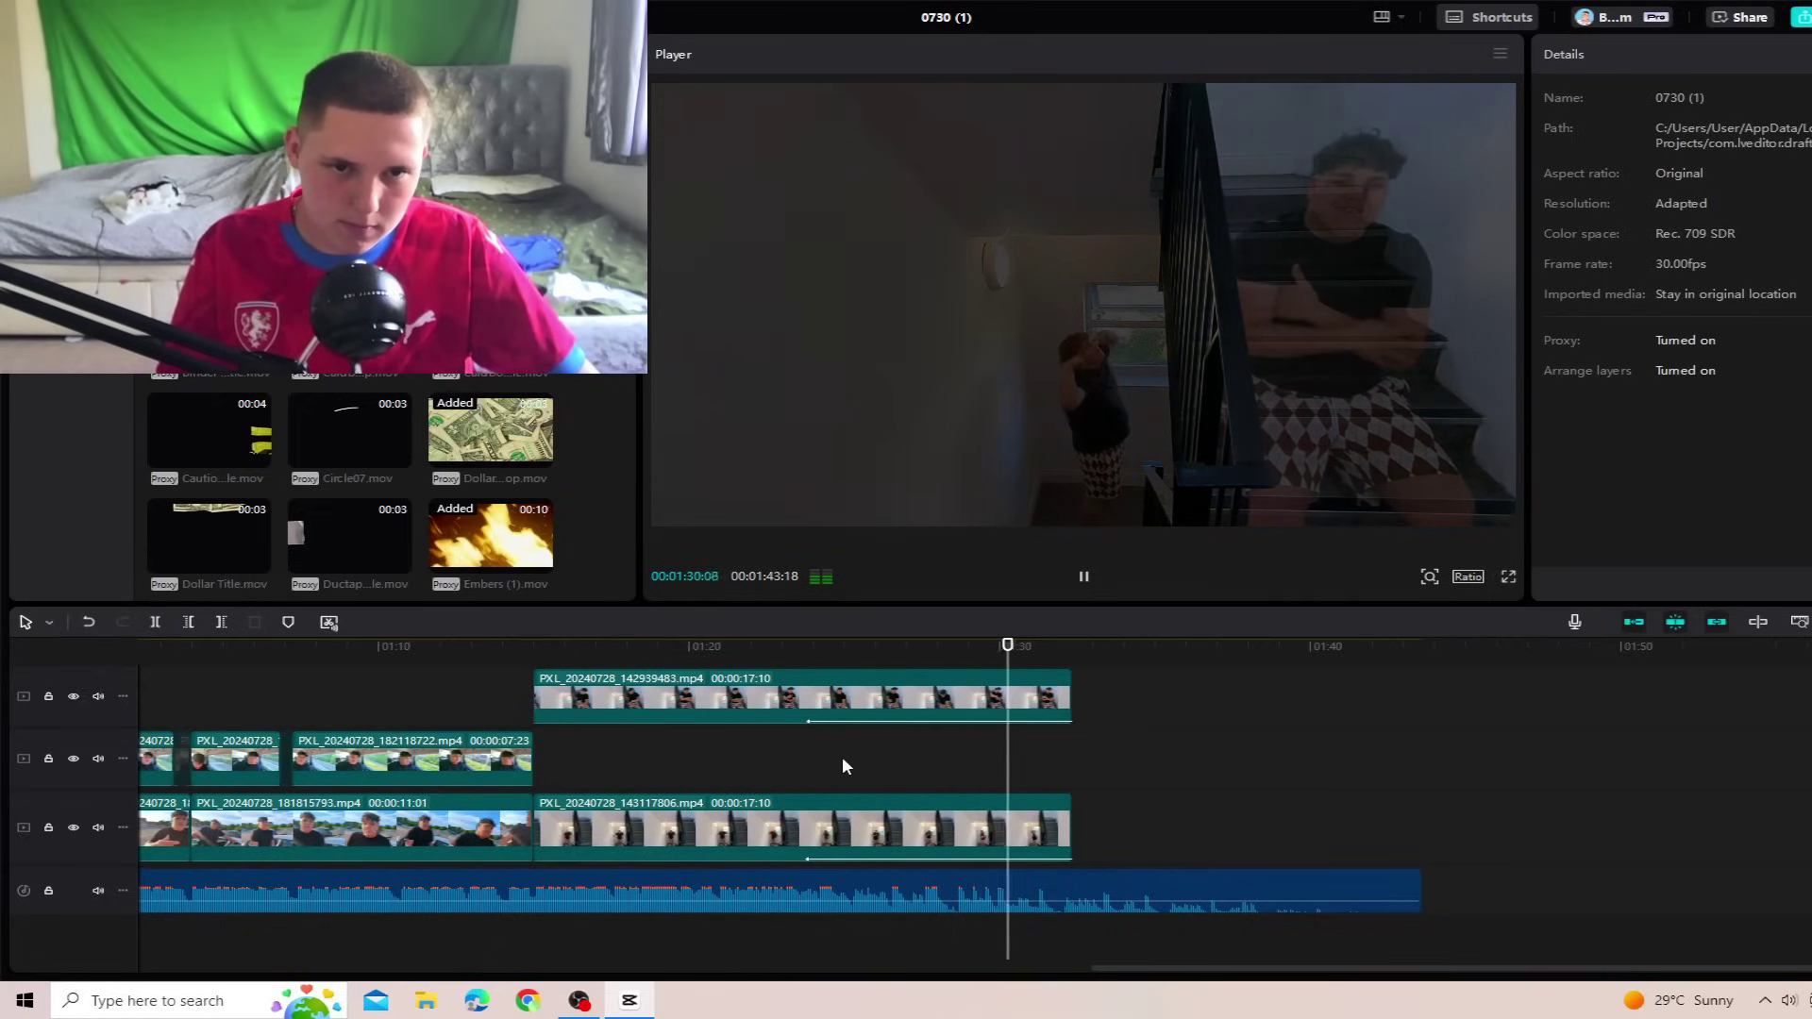
click(840, 756)
Step: Split the last stairwell overlay clip at 00:01:27:13, raise the volume of its second part and replay the ending
click(948, 699)
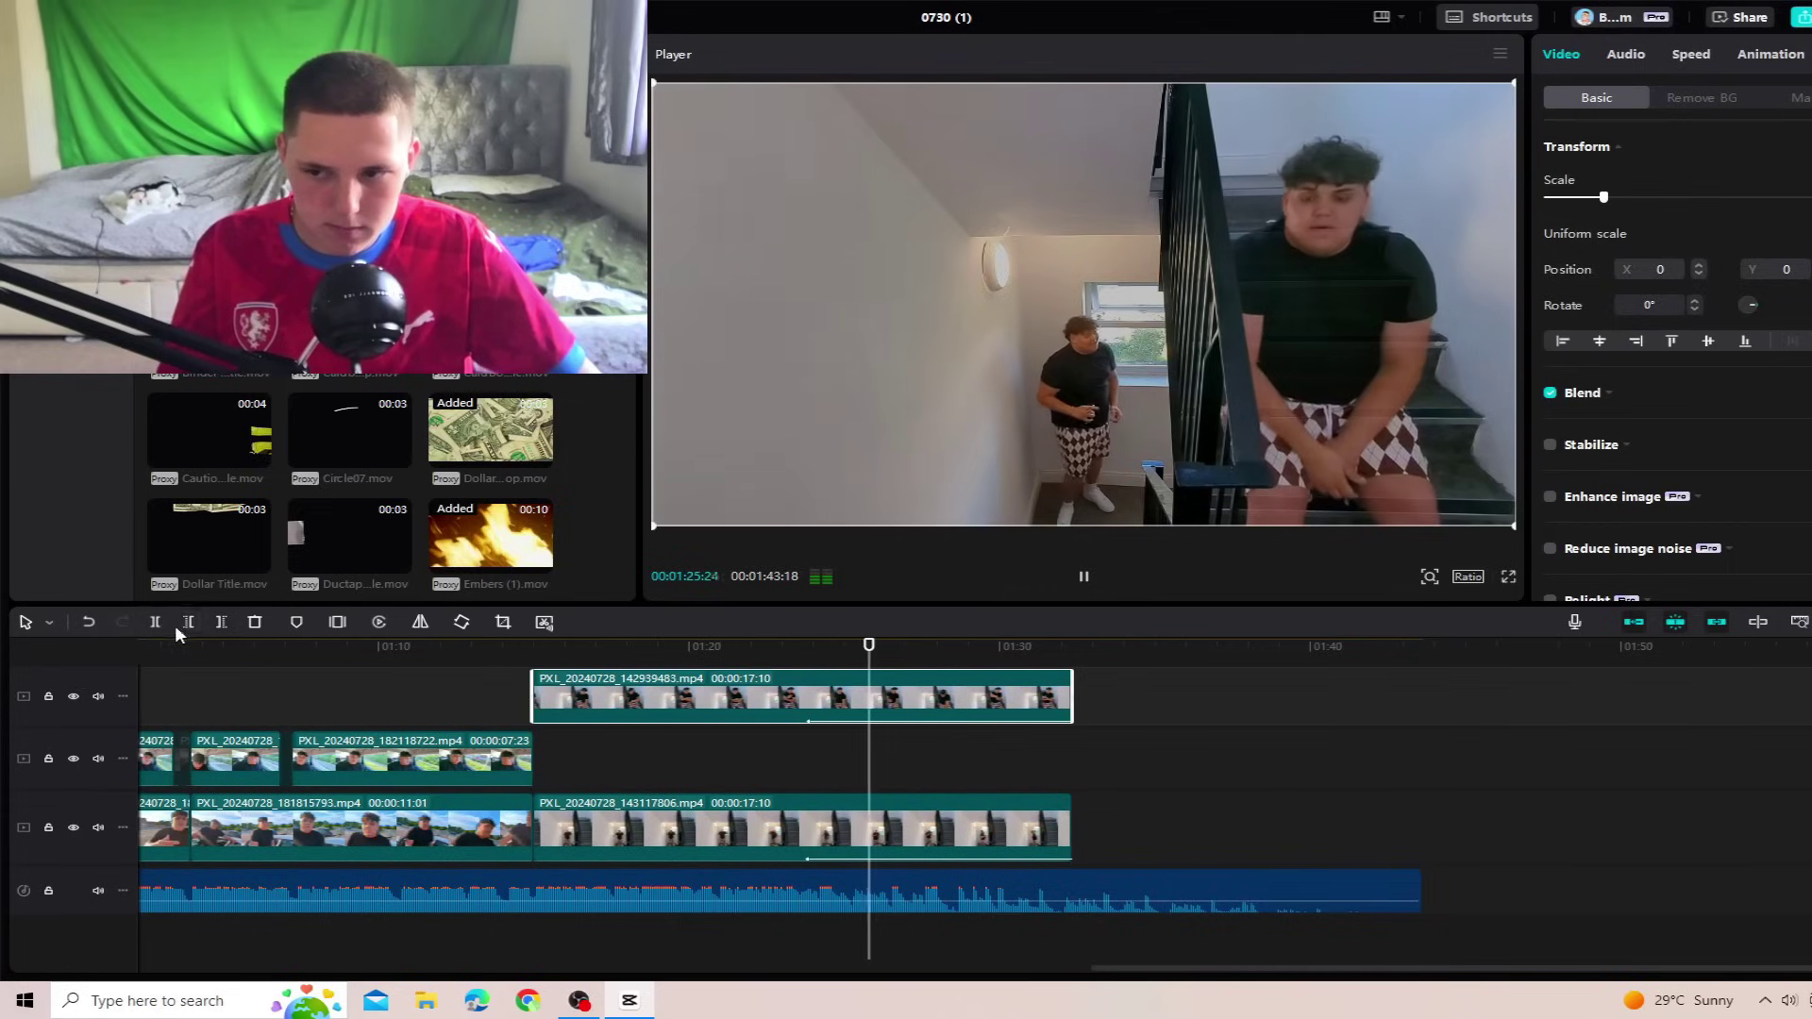
click(157, 622)
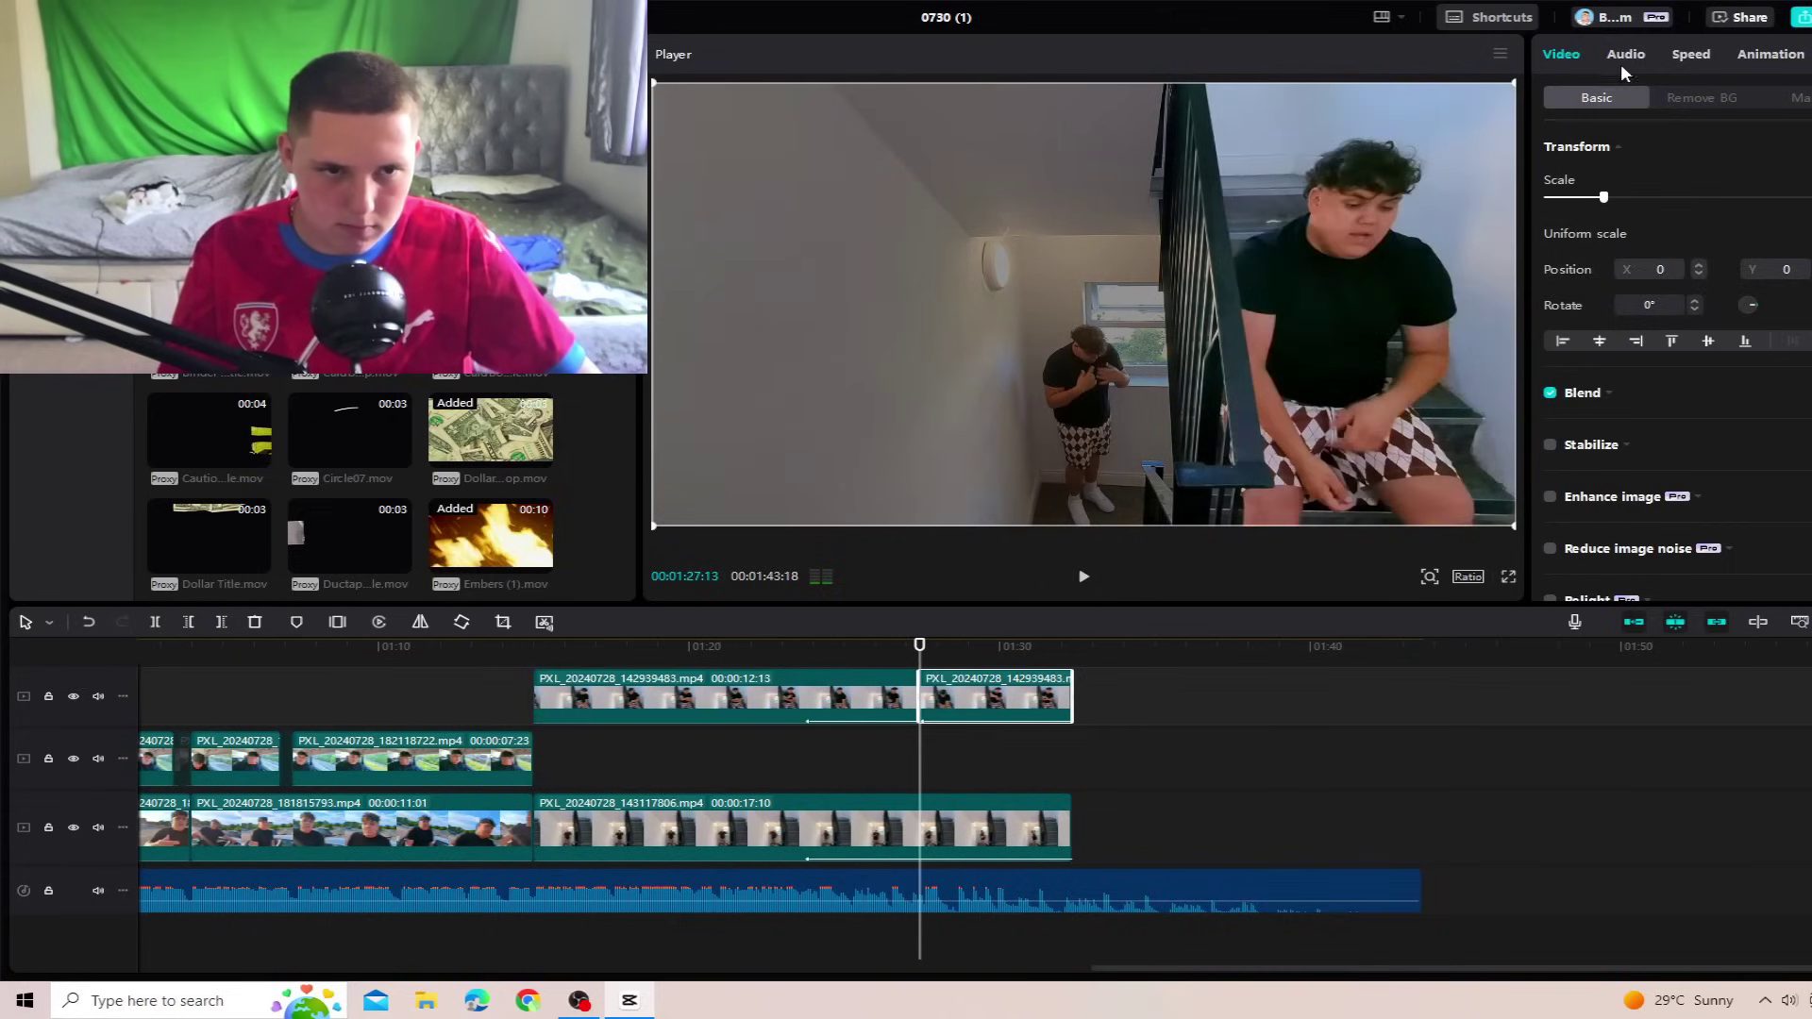
click(1625, 54)
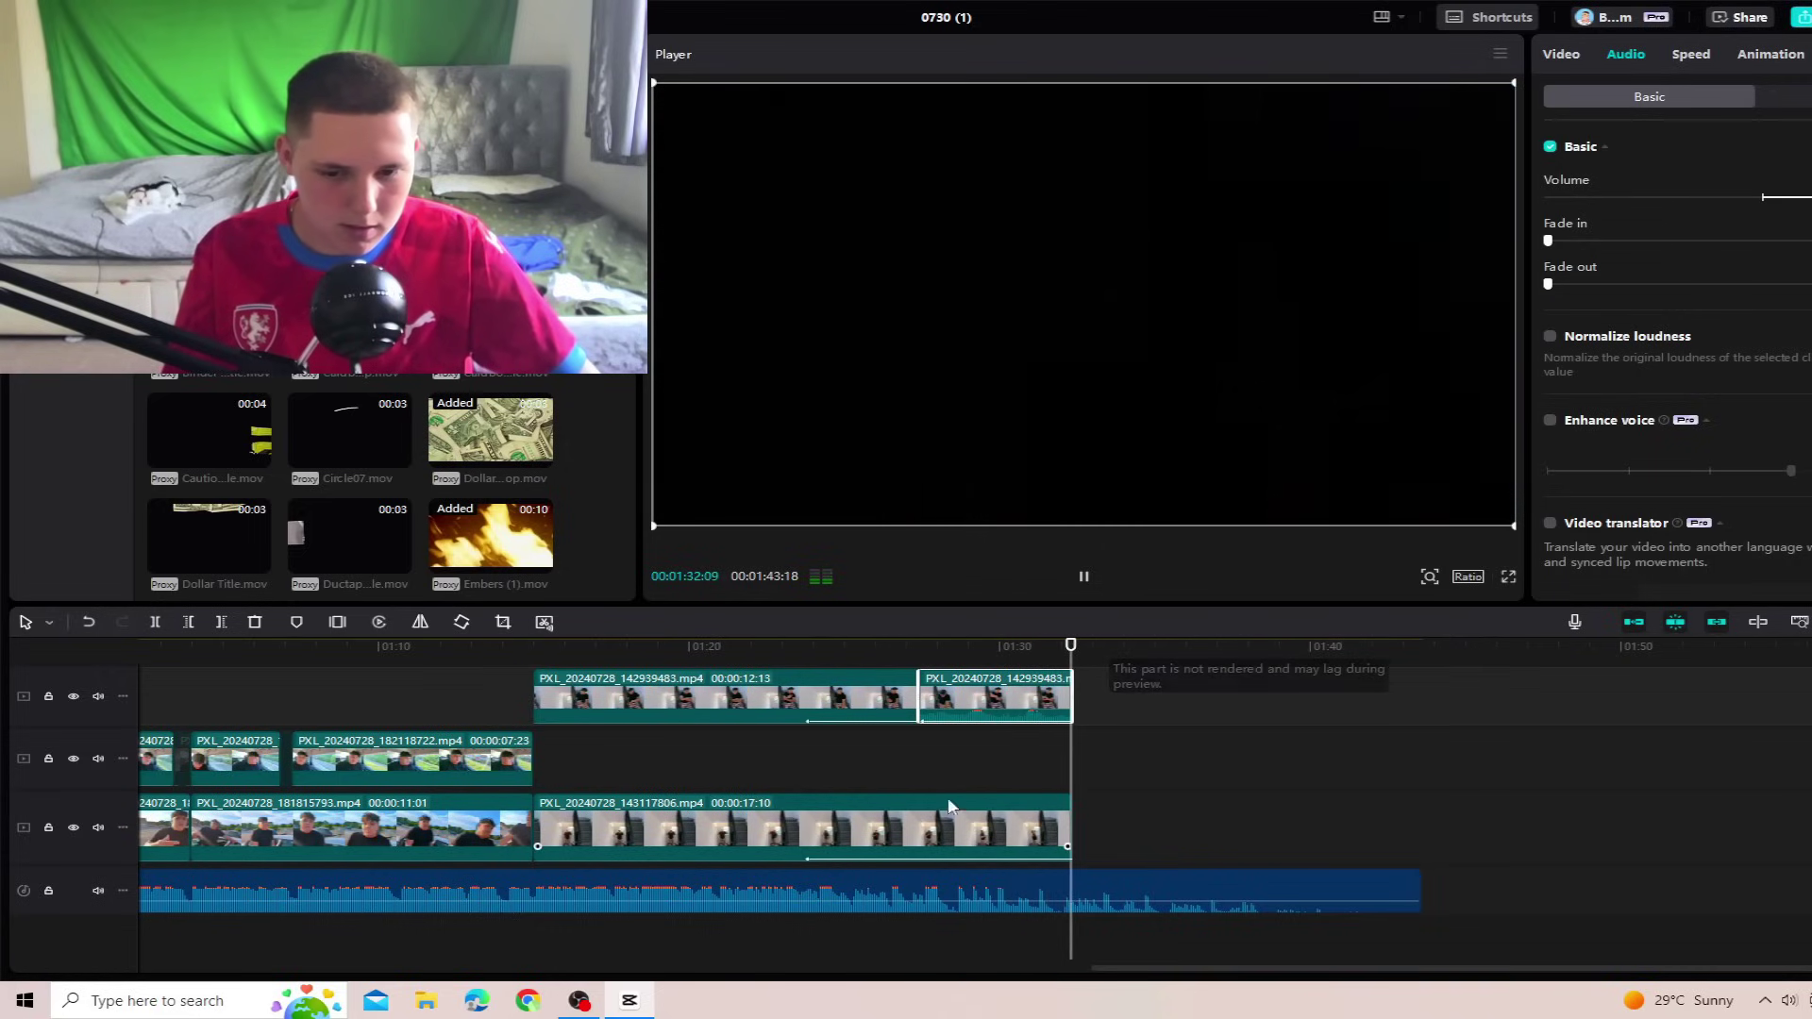
click(896, 763)
click(962, 708)
click(1624, 54)
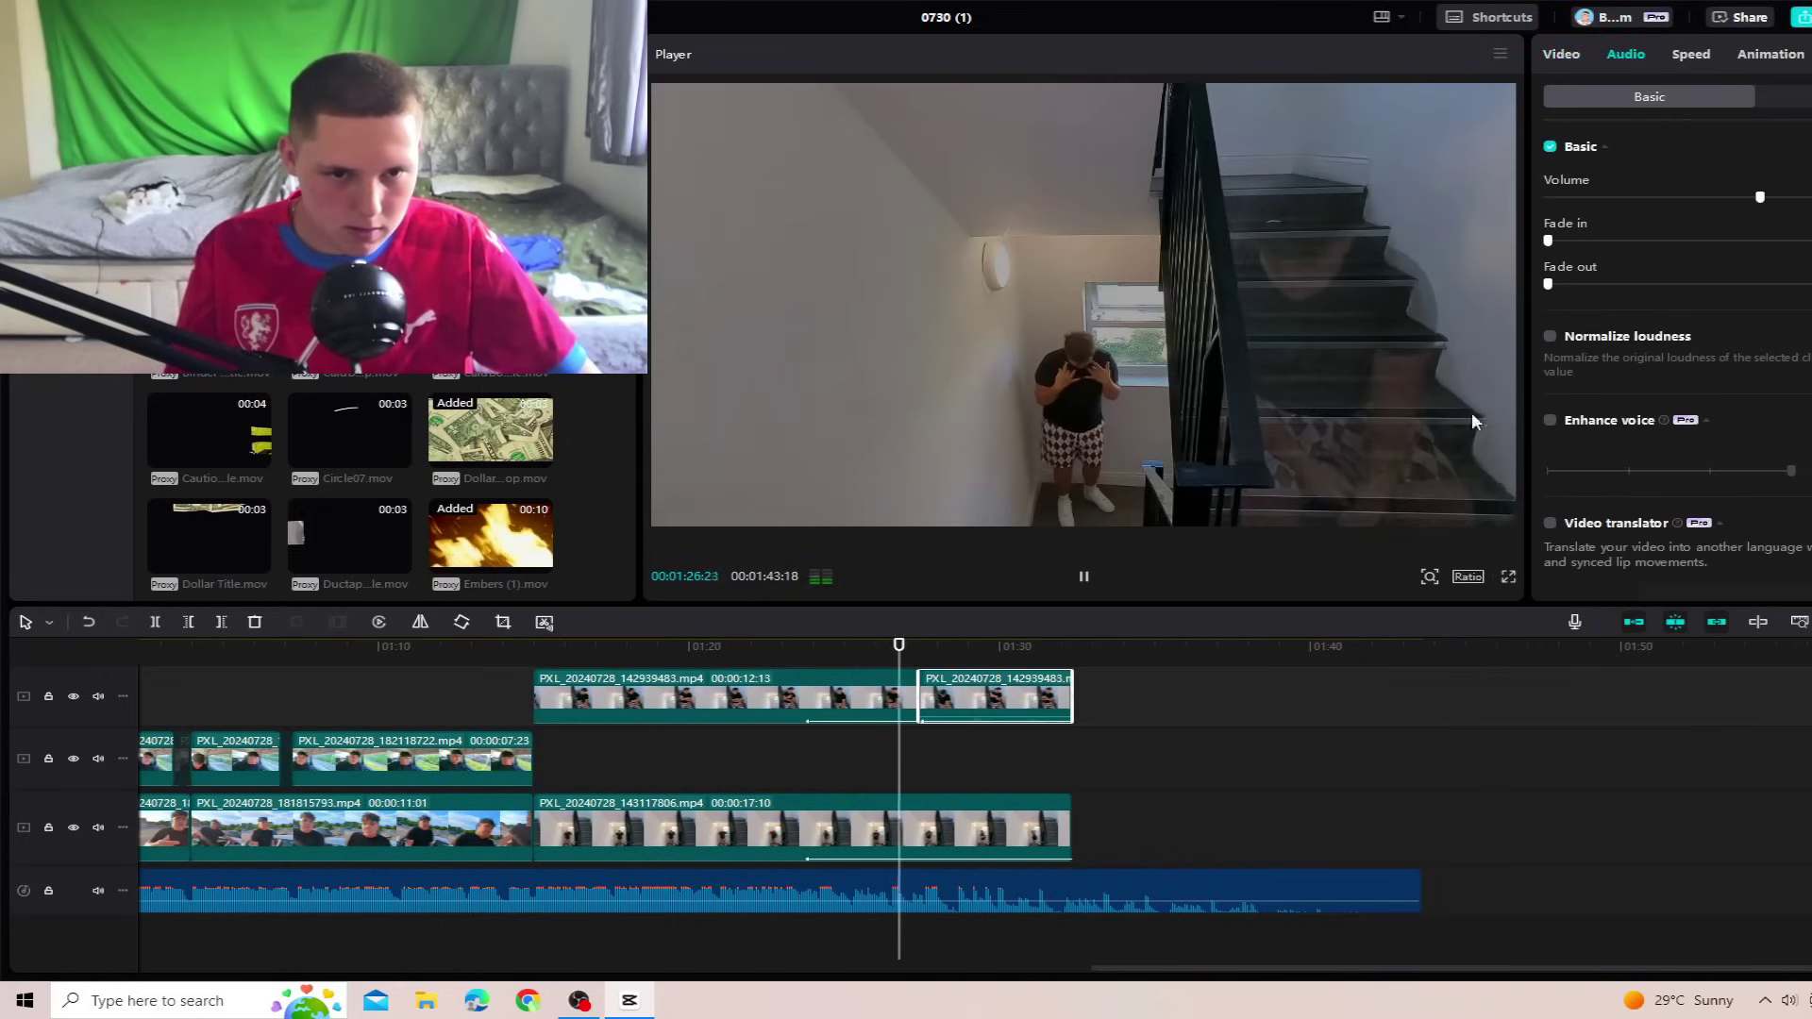